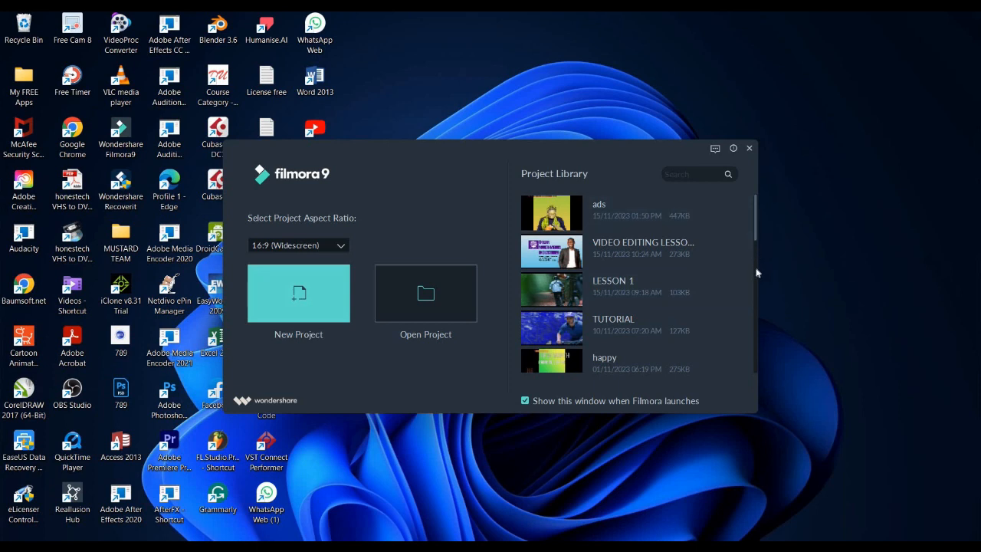
Look through the saved projects in the Project Library
{"action": "scroll", "coordinate": [756, 273], "scroll_direction": "down", "scroll_amount": 7}
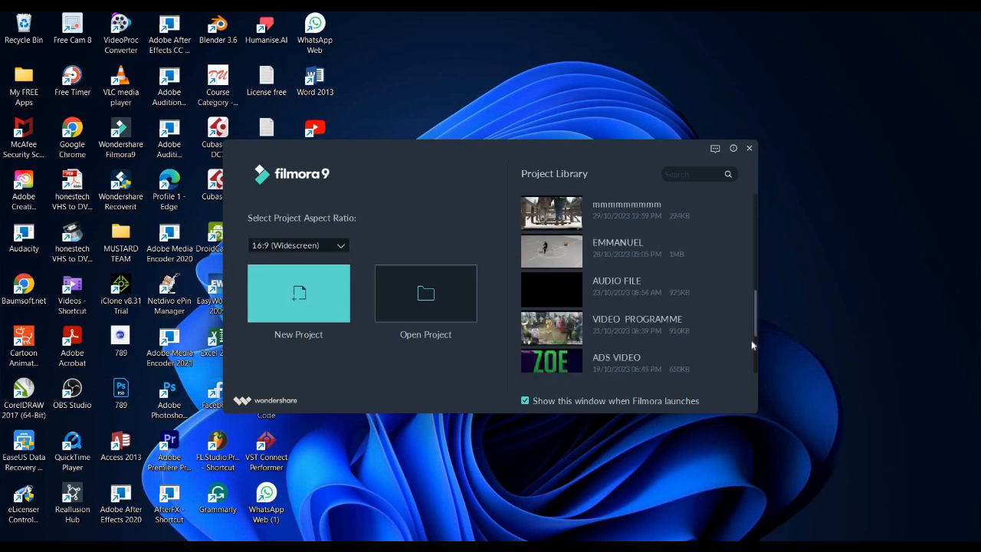
{"action": "scroll", "coordinate": [752, 346], "scroll_direction": "down", "scroll_amount": 3}
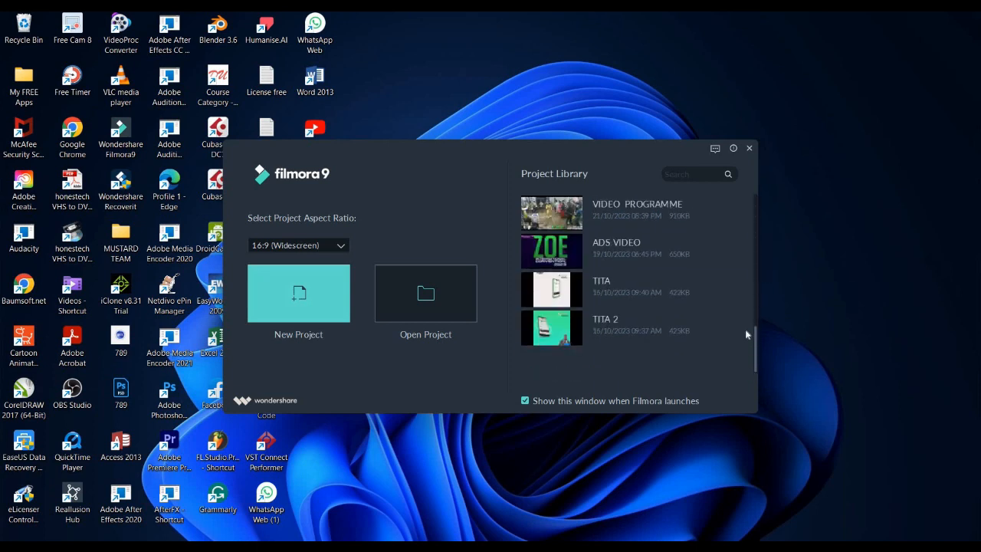
{"action": "scroll", "coordinate": [745, 331], "scroll_direction": "up", "scroll_amount": 3}
{"action": "scroll", "coordinate": [745, 330], "scroll_direction": "down", "scroll_amount": 1}
{"action": "scroll", "coordinate": [743, 328], "scroll_direction": "up", "scroll_amount": 1}
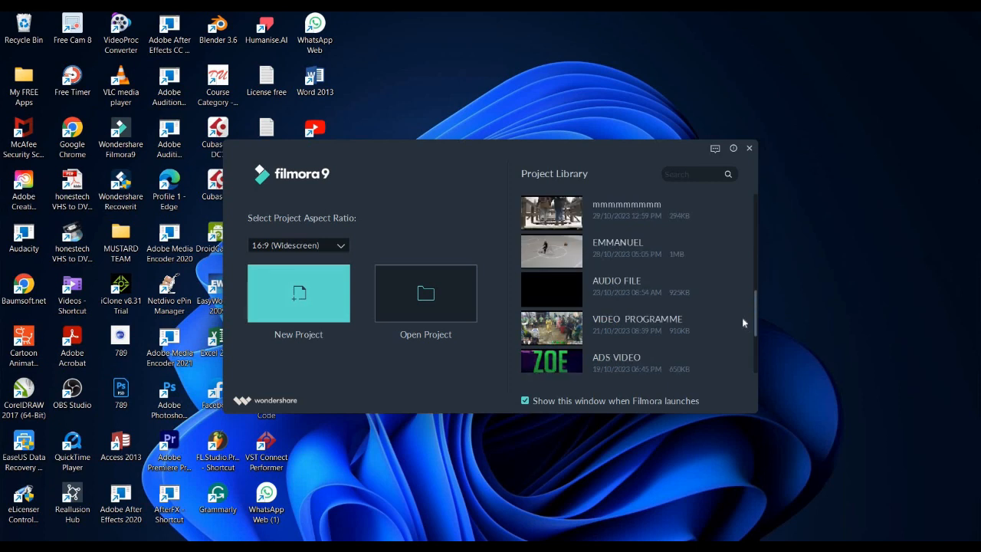
{"action": "scroll", "coordinate": [740, 306], "scroll_direction": "up", "scroll_amount": 4}
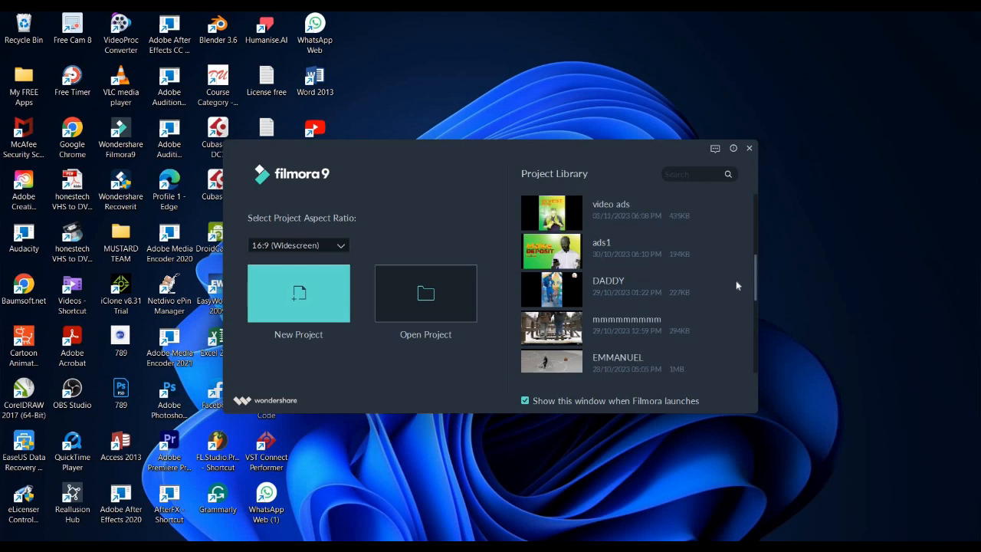
{"action": "scroll", "coordinate": [741, 247], "scroll_direction": "up", "scroll_amount": 2}
{"action": "scroll", "coordinate": [748, 355], "scroll_direction": "down", "scroll_amount": 9}
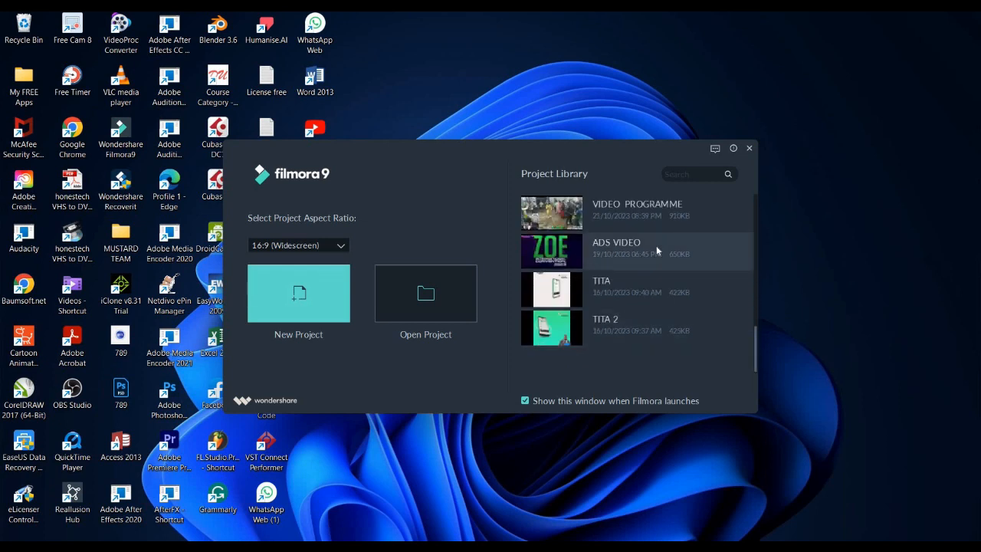
Open the ADS VIDEO project, ignoring its missing media files, and play the start of its timeline
{"action": "left_click", "coordinate": [657, 249]}
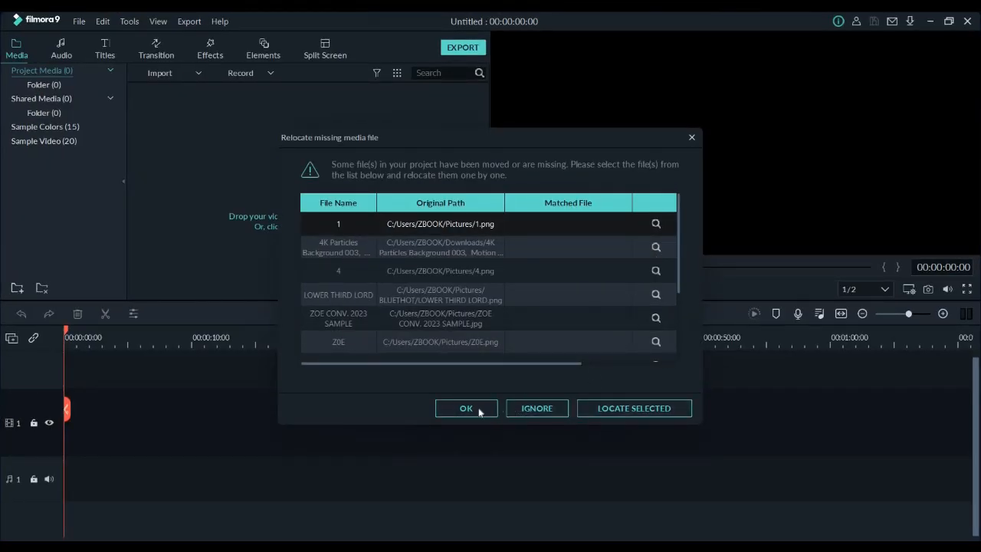
{"action": "left_click", "coordinate": [532, 410]}
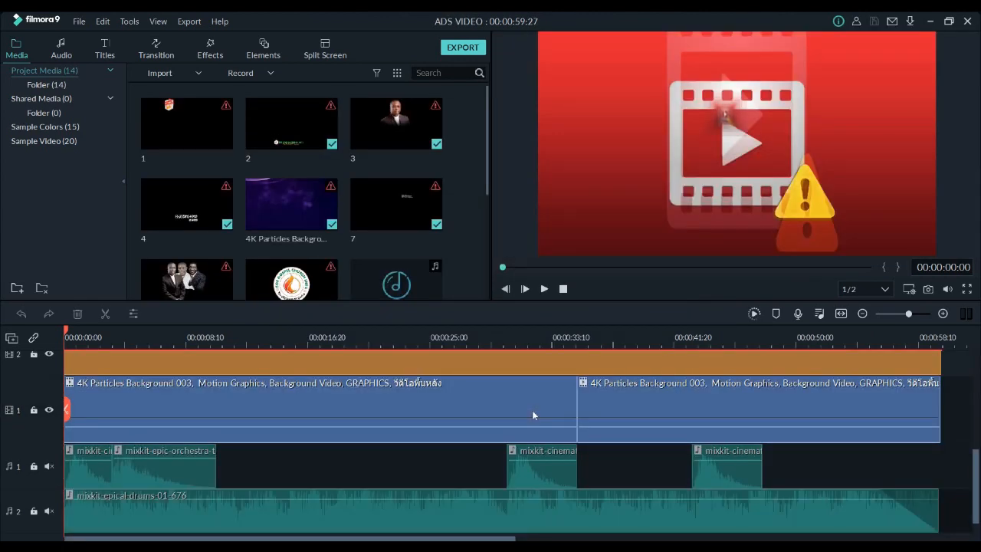
{"action": "key", "text": "space"}
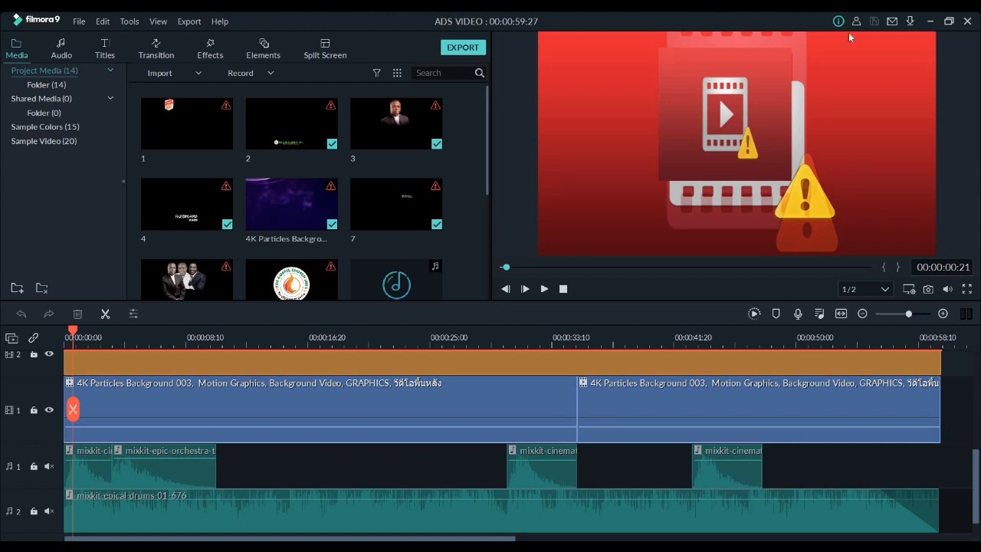
Open the recent project VIDEO EDITING LESSON 1.wfp
{"action": "left_click", "coordinate": [78, 23]}
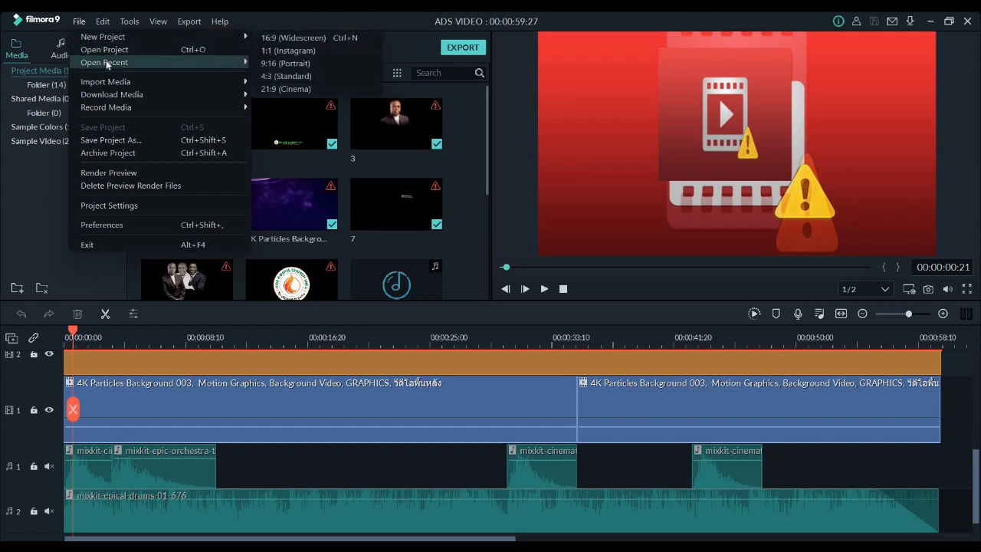
{"action": "mouse_move", "coordinate": [107, 64]}
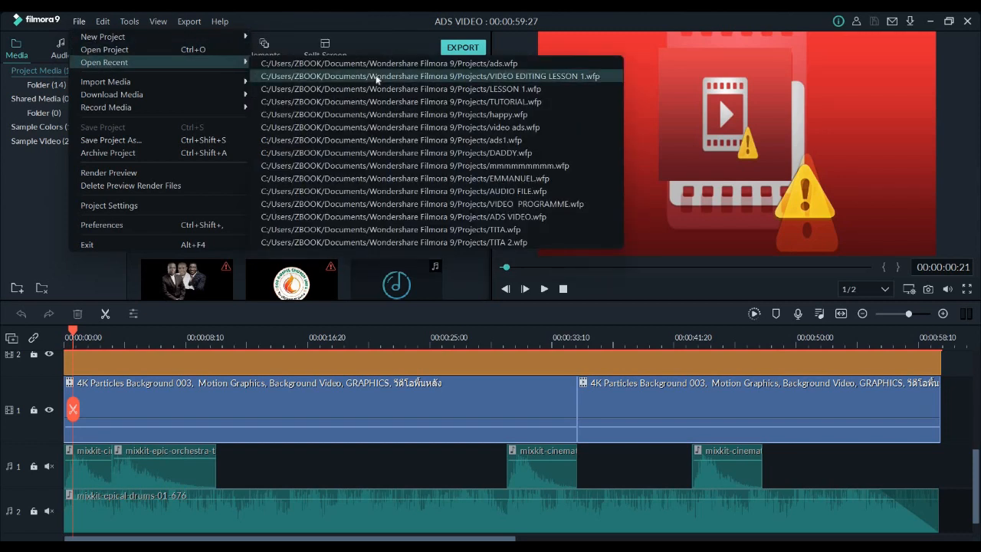
{"action": "left_click", "coordinate": [376, 77]}
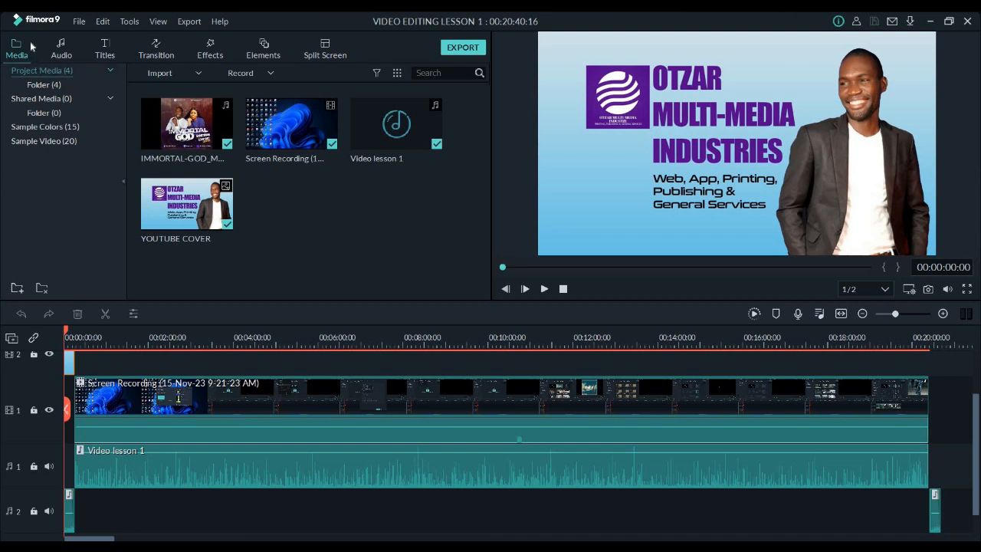
Open the recent project LESSON 1.wfp
{"action": "left_click", "coordinate": [79, 23]}
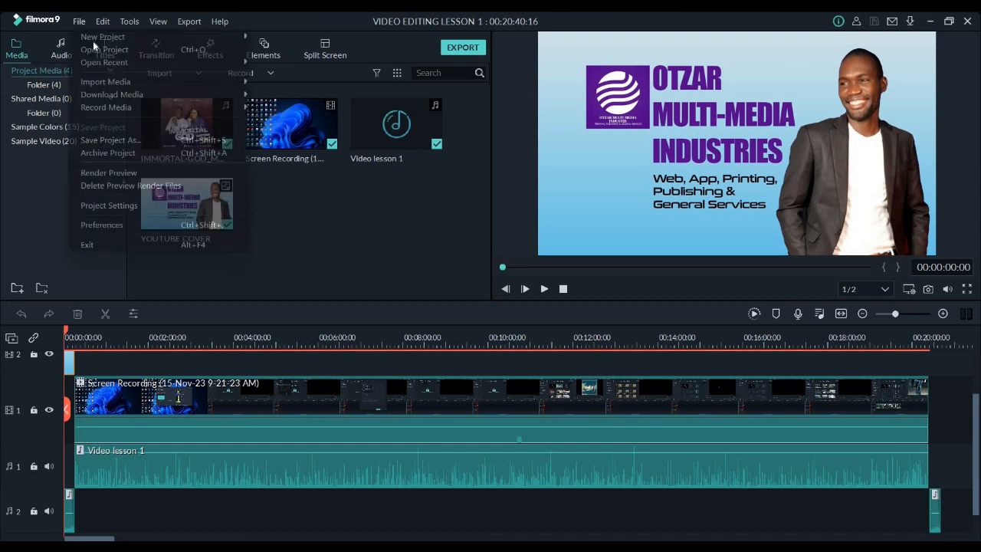
{"action": "mouse_move", "coordinate": [103, 62]}
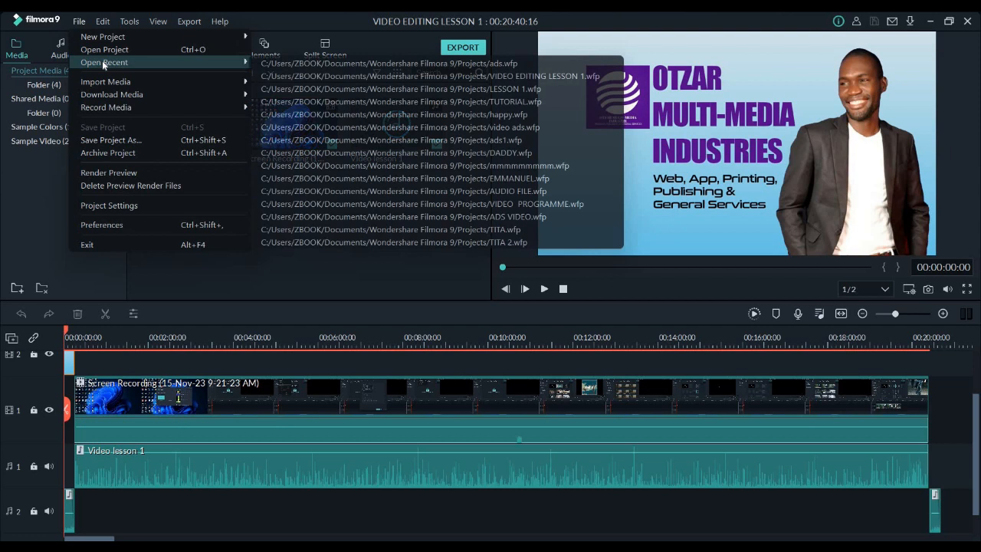
{"action": "left_click", "coordinate": [365, 92]}
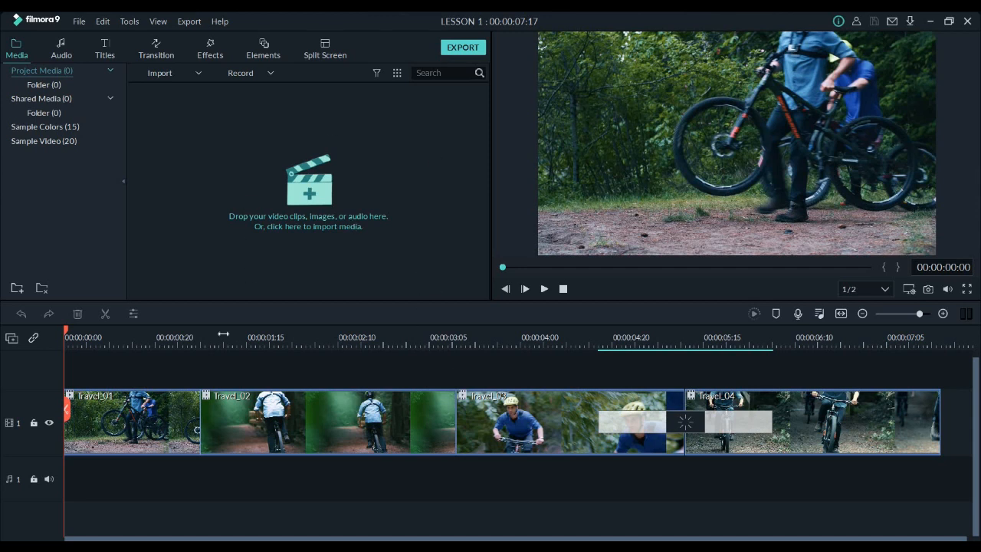
Play the travel clips through to the end and delete all clips from the timeline
{"action": "left_click", "coordinate": [166, 411]}
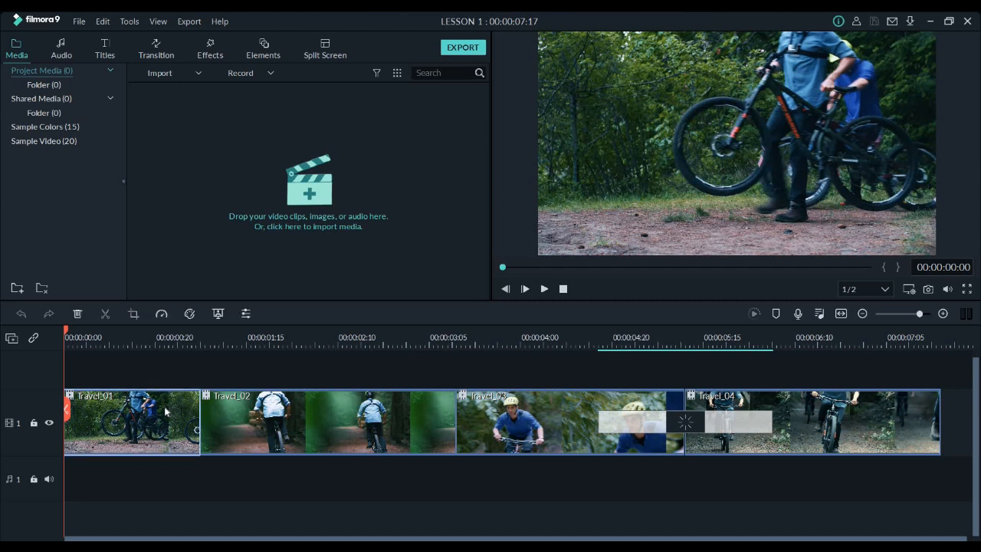
{"action": "key", "text": "space"}
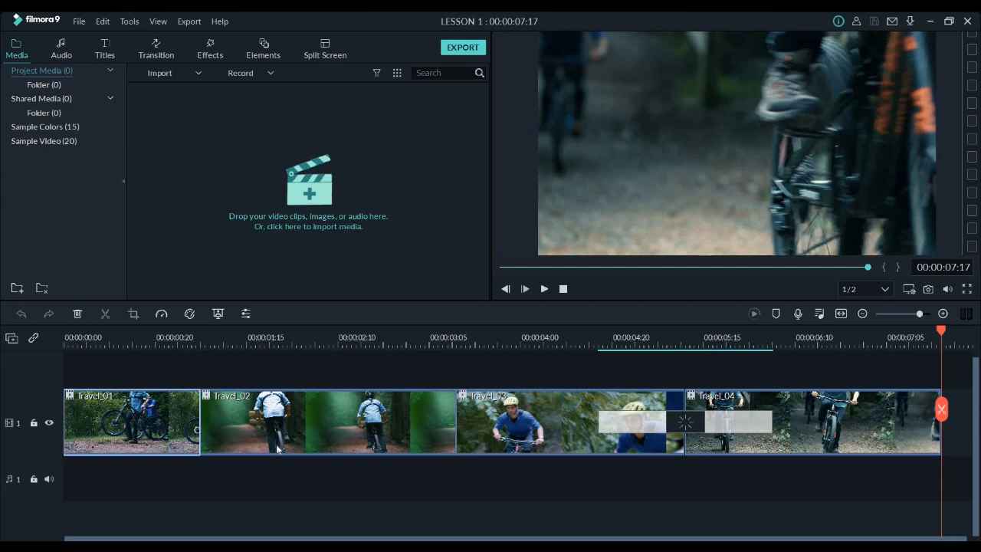
{"action": "key", "text": "ctrl+a"}
{"action": "key", "text": "Delete"}
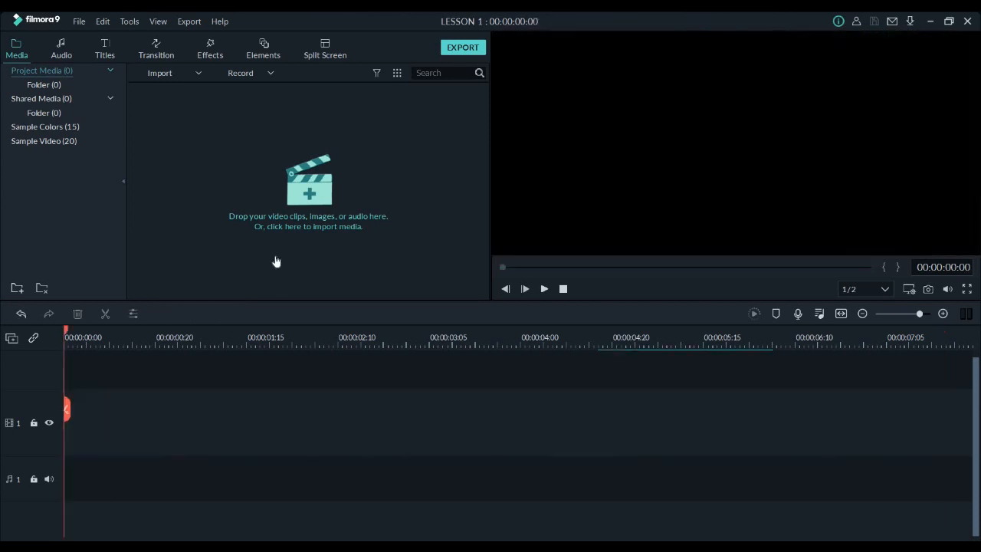
Import the clips IMG_1801, IMG_1802, IMG_1807 and IMG_1808 from the VIDEO folder inside Videos
{"action": "left_click", "coordinate": [197, 236]}
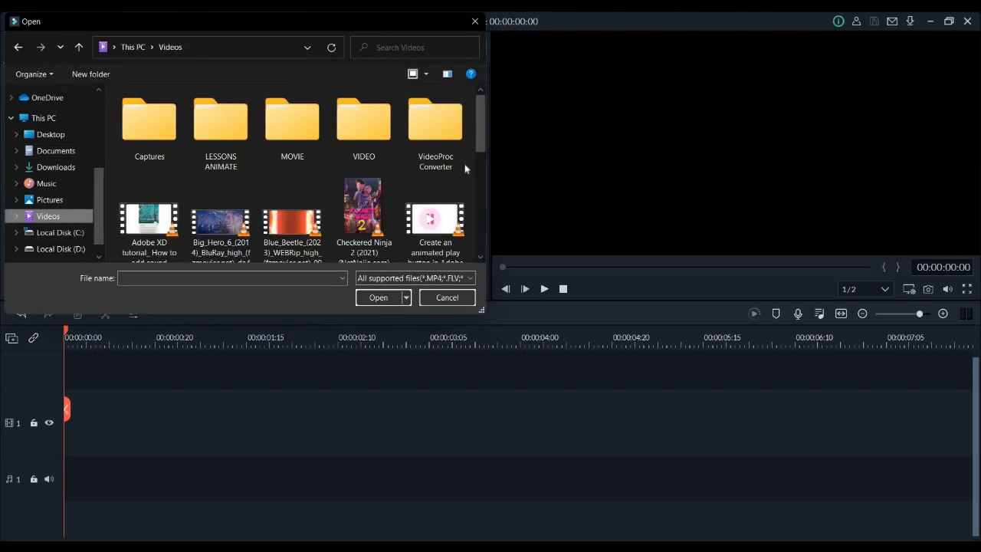
{"action": "scroll", "coordinate": [482, 215], "scroll_direction": "down", "scroll_amount": 5}
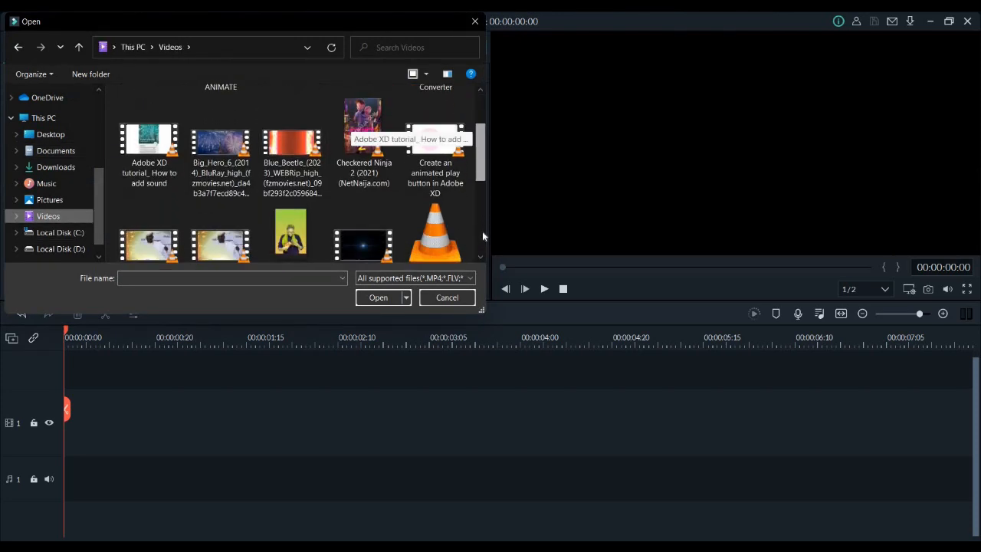
{"action": "scroll", "coordinate": [304, 125], "scroll_direction": "up", "scroll_amount": 5}
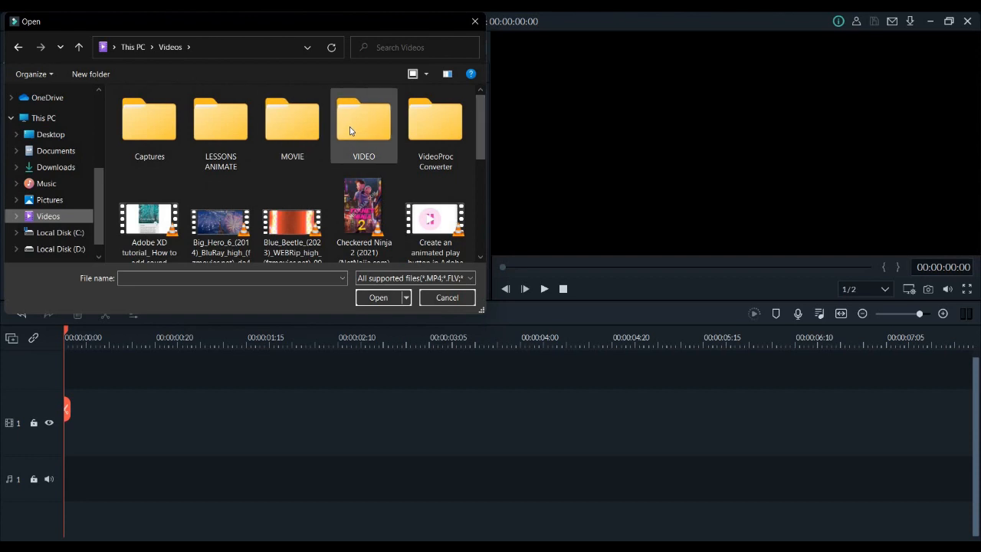
{"action": "double_click", "coordinate": [350, 130]}
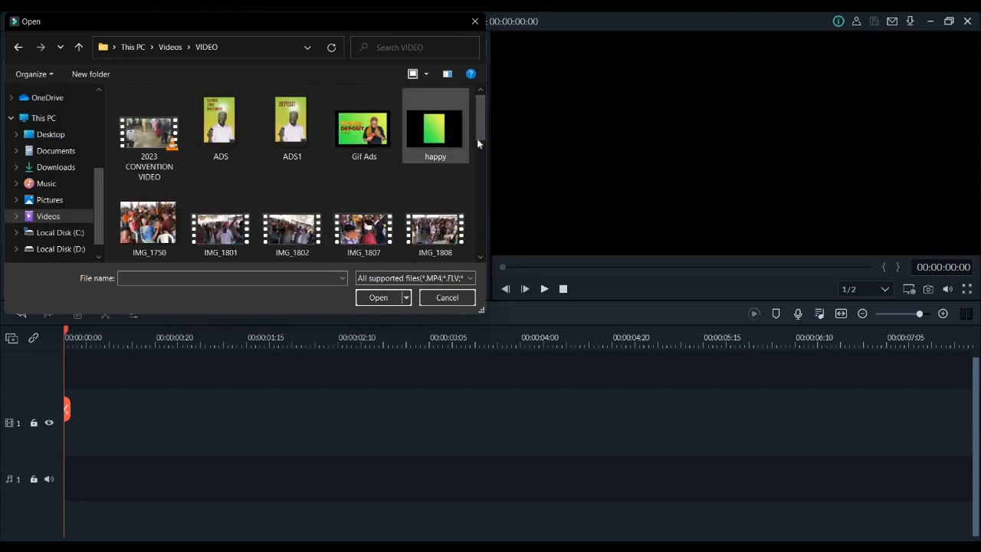
{"action": "scroll", "coordinate": [238, 195], "scroll_direction": "down", "scroll_amount": 1}
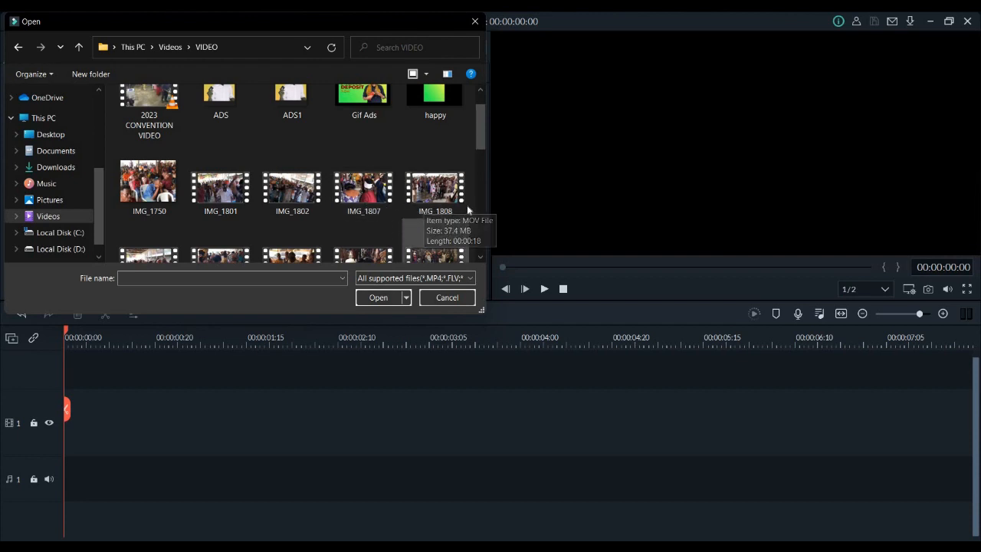
{"action": "left_click", "coordinate": [226, 191], "text": "shift"}
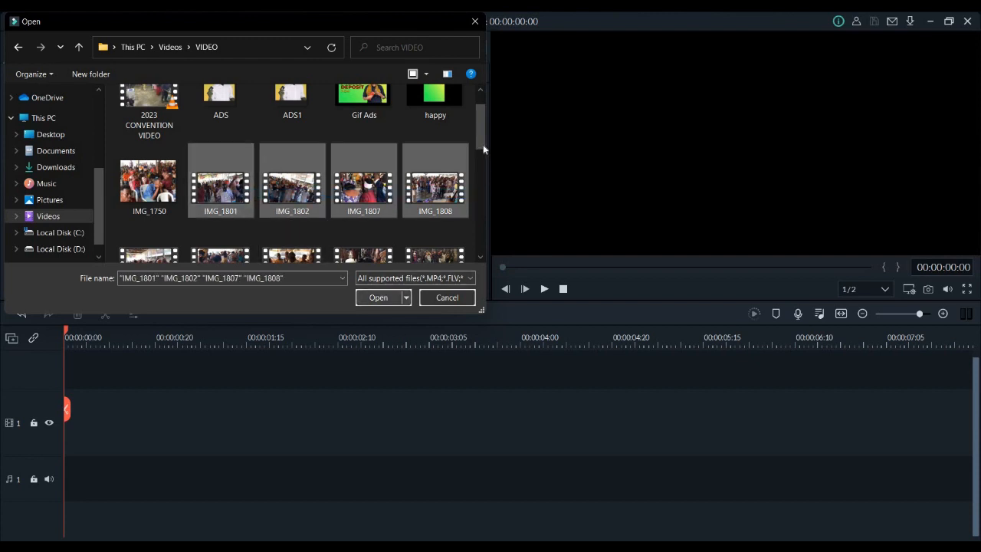
{"action": "scroll", "coordinate": [477, 188], "scroll_direction": "down", "scroll_amount": 3}
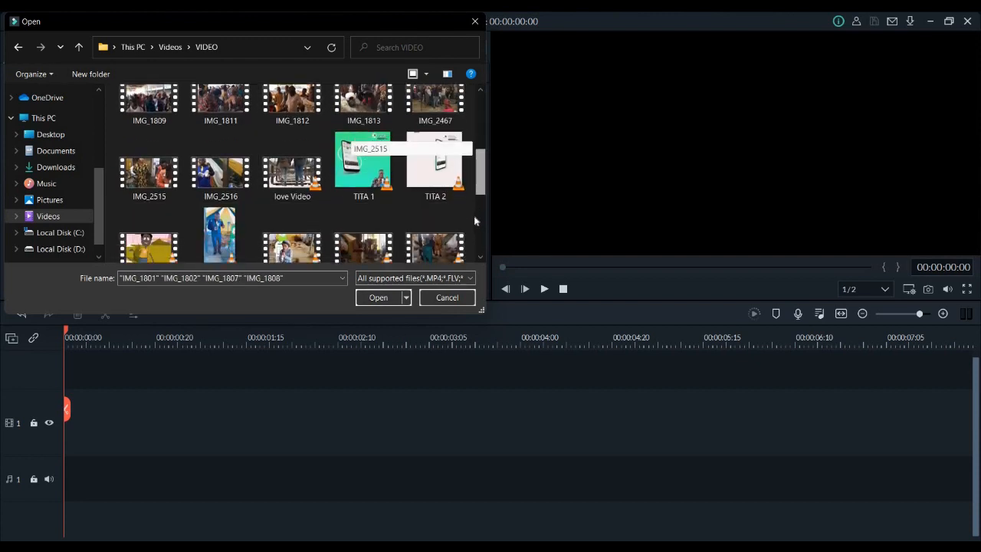
{"action": "scroll", "coordinate": [469, 230], "scroll_direction": "down", "scroll_amount": 5}
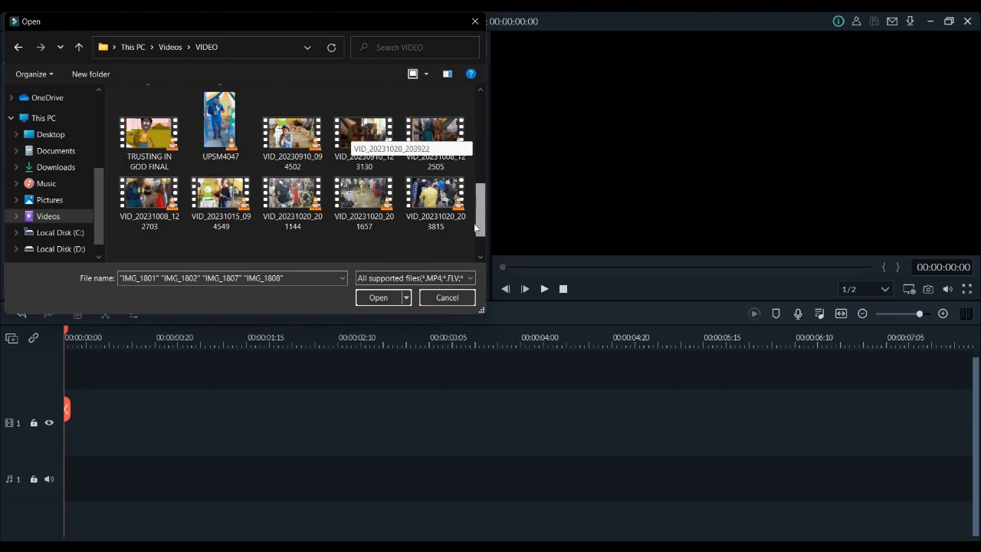
{"action": "left_click", "coordinate": [368, 298]}
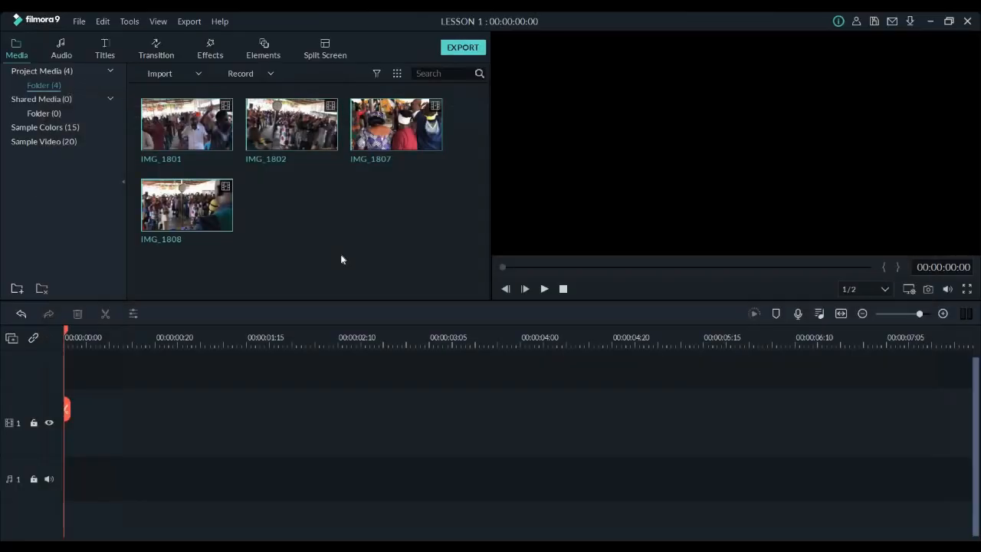
Switch to File Explorer and bring the thanksg hq_1 logo image from the Pictures folder into the project media
{"action": "key", "text": "super+e"}
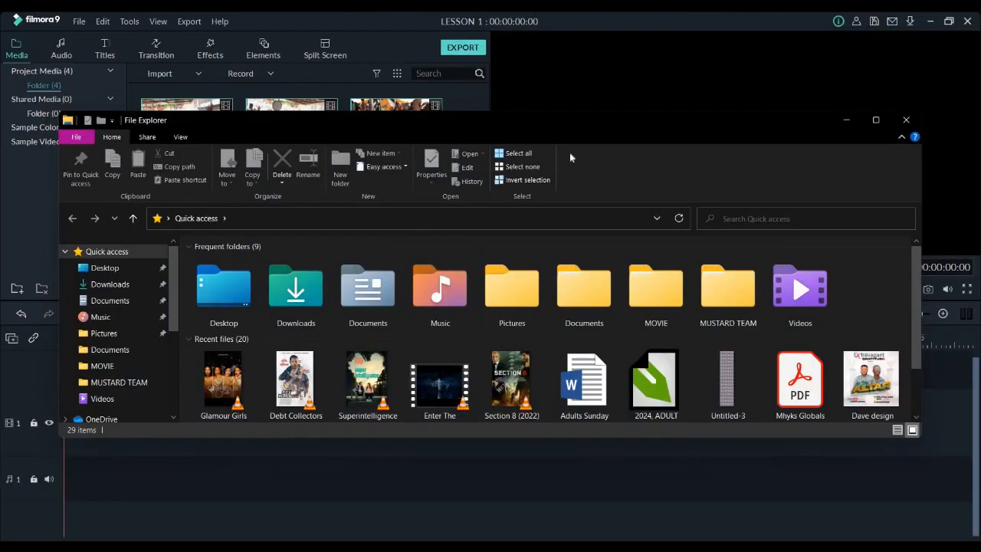
{"action": "left_click", "coordinate": [877, 120]}
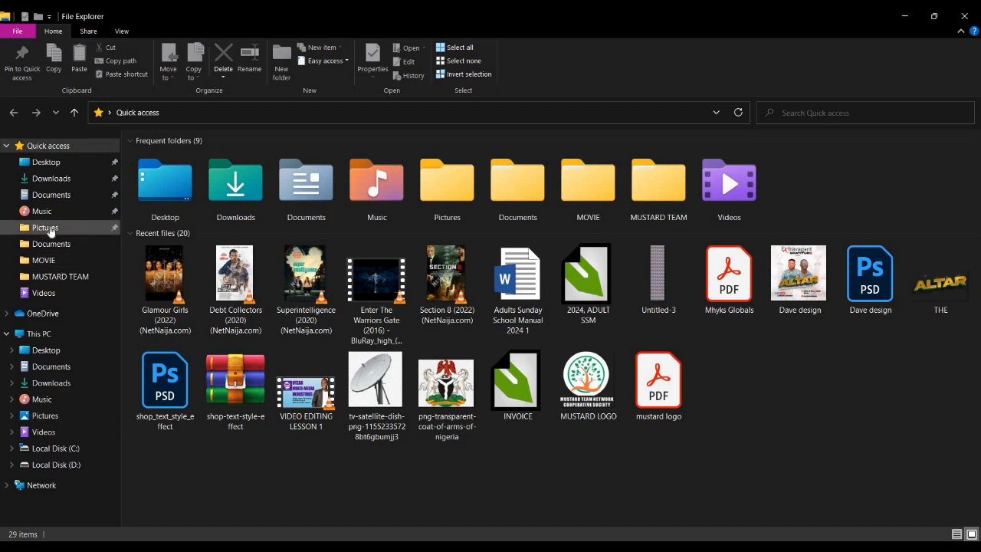
{"action": "left_click", "coordinate": [46, 228]}
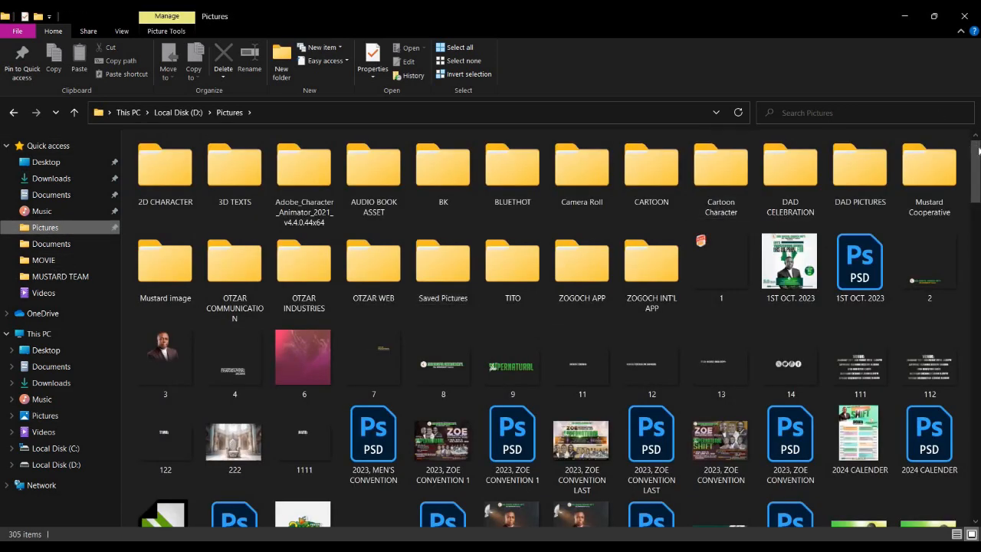
{"action": "scroll", "coordinate": [905, 154], "scroll_direction": "down", "scroll_amount": 3}
{"action": "scroll", "coordinate": [851, 150], "scroll_direction": "down", "scroll_amount": 15}
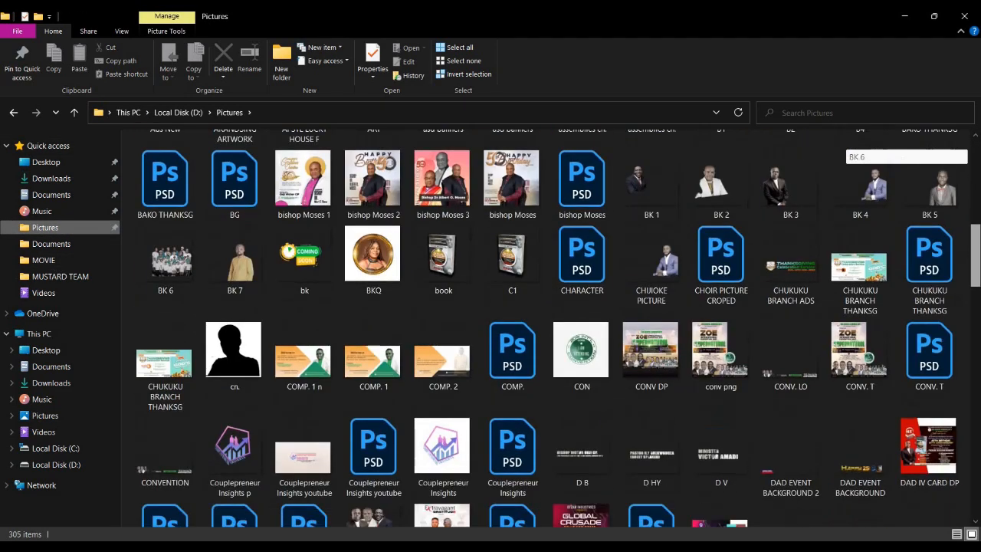
{"action": "scroll", "coordinate": [946, 332], "scroll_direction": "down", "scroll_amount": 10}
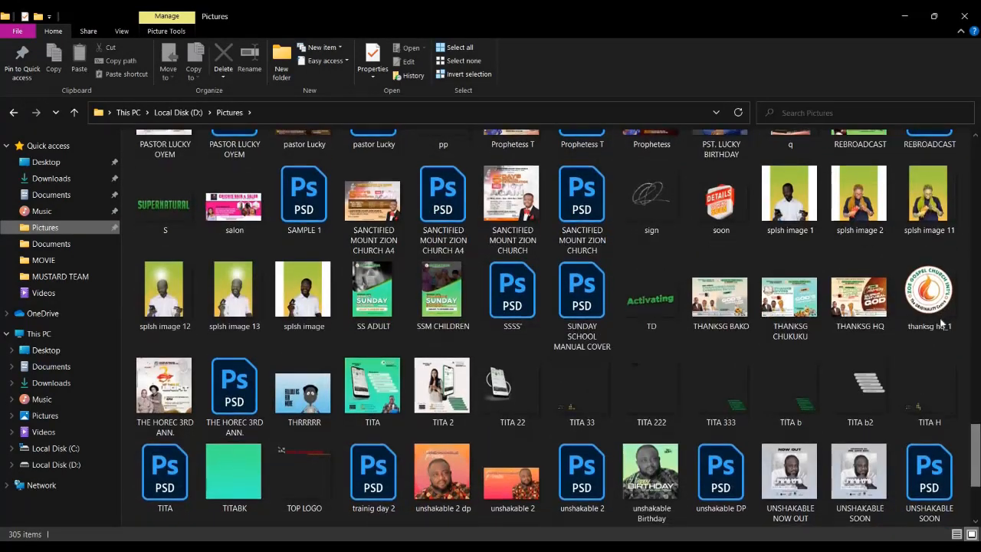
{"action": "mouse_move", "coordinate": [929, 297]}
{"action": "left_mouse_down"}
{"action": "mouse_move", "coordinate": [429, 512]}
{"action": "mouse_move", "coordinate": [438, 546]}
{"action": "mouse_move", "coordinate": [418, 536]}
{"action": "mouse_move", "coordinate": [385, 253]}
{"action": "mouse_move", "coordinate": [387, 264]}
{"action": "left_mouse_up"}
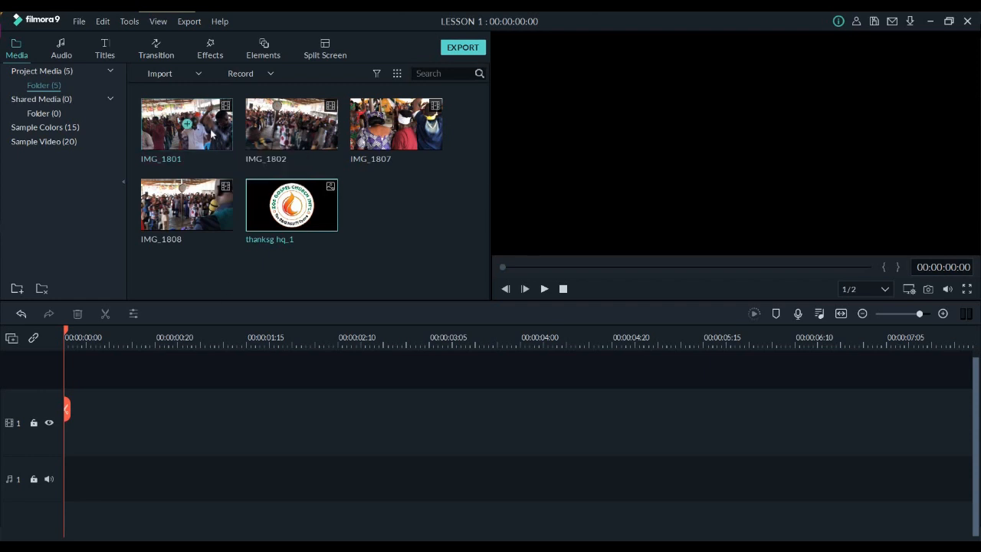
Place IMG_1801 at the start of video track 1, matching the project settings to the media, and play it
{"action": "left_click_drag", "start_coordinate": [192, 150], "coordinate": [59, 452]}
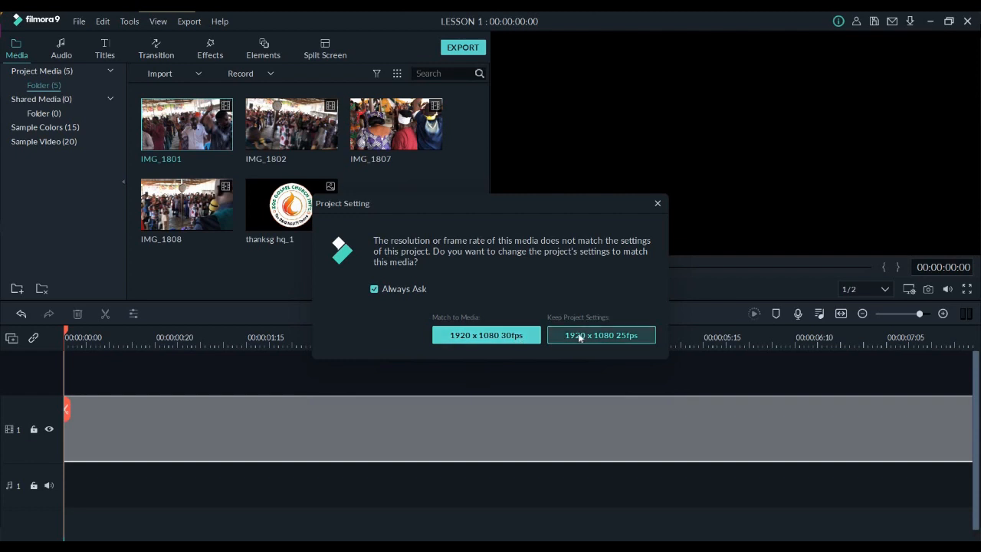
{"action": "left_click", "coordinate": [502, 335]}
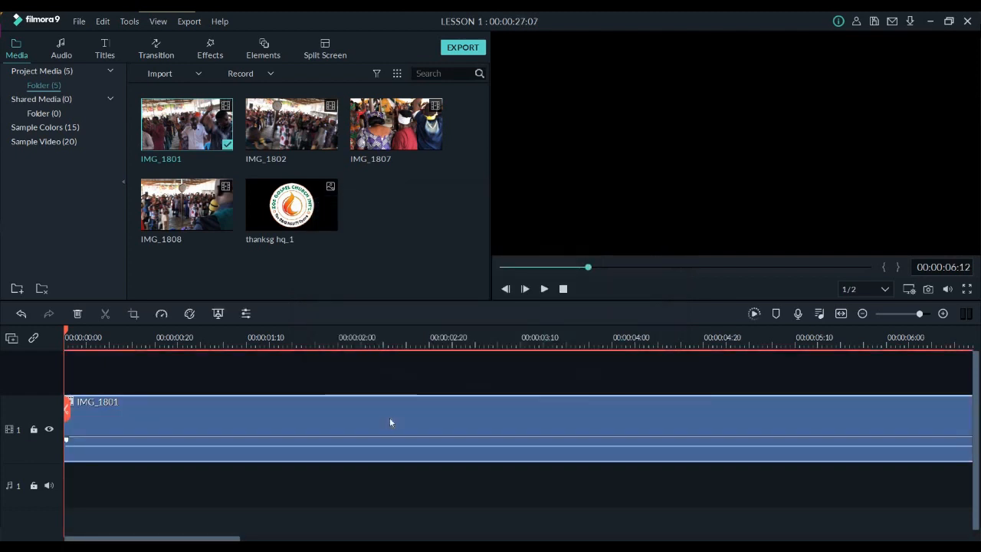
{"action": "key", "text": "space"}
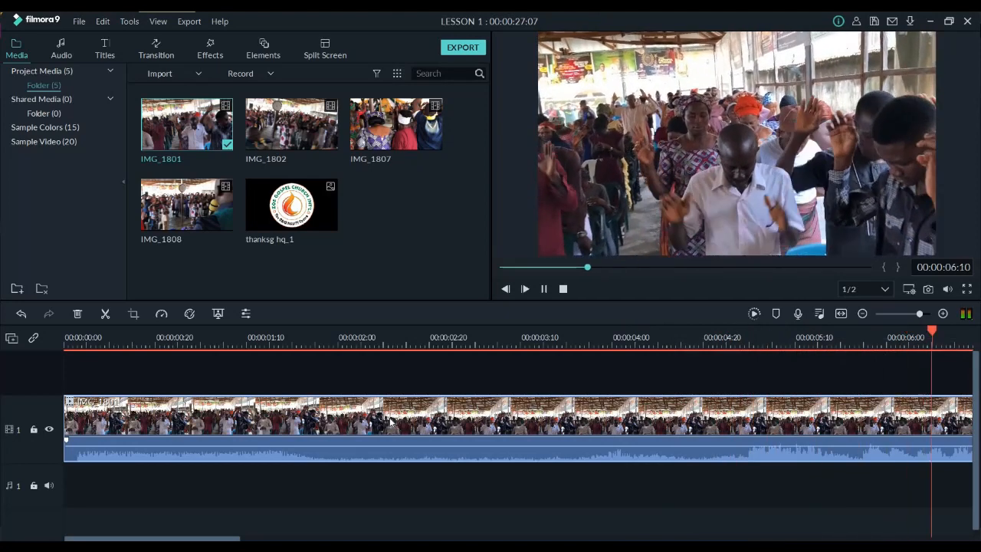
Adjust the preview volume during playback and mute the audio of the IMG_1801 clip on video track 1
{"action": "left_click_drag", "start_coordinate": [708, 340], "coordinate": [287, 360]}
{"action": "left_click_drag", "start_coordinate": [945, 338], "coordinate": [844, 334]}
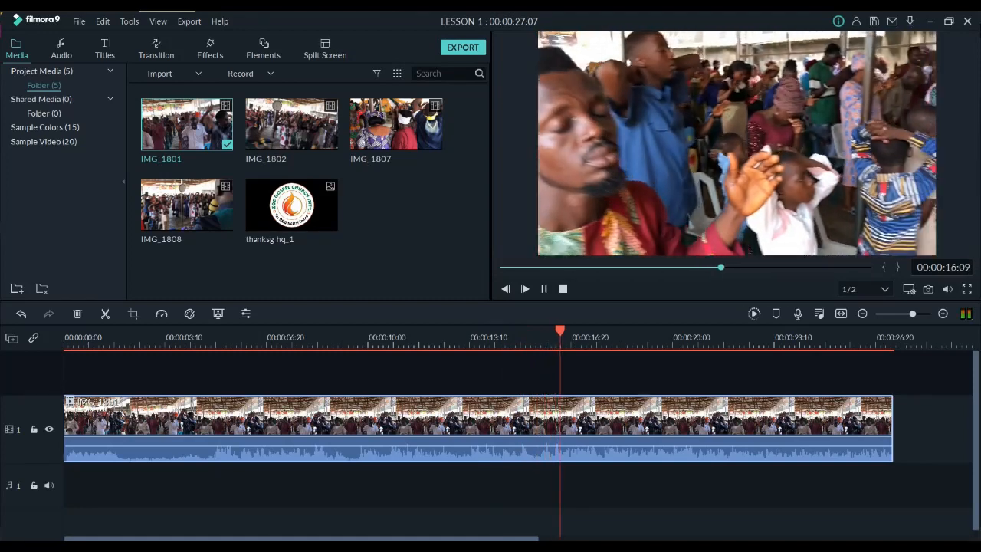
{"action": "left_click", "coordinate": [948, 289]}
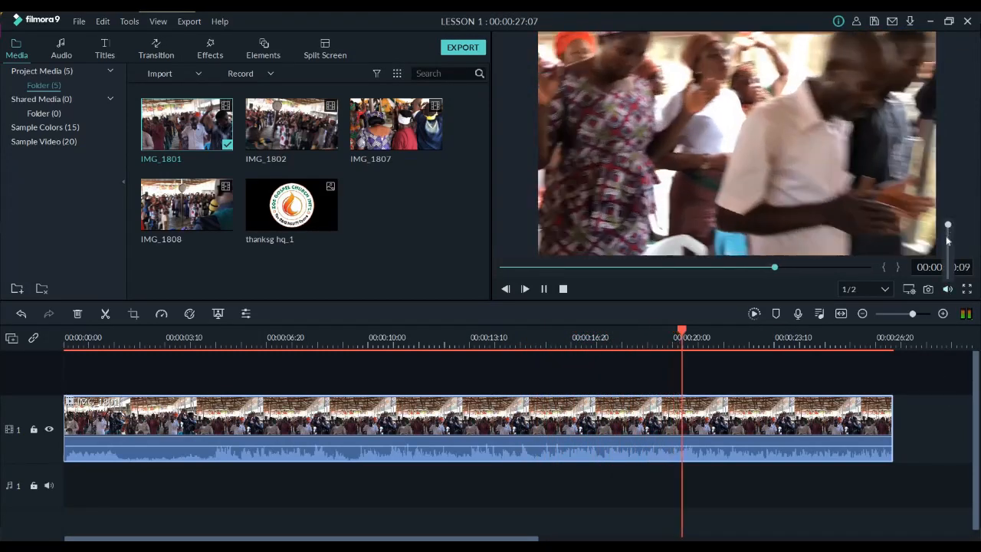
{"action": "left_click_drag", "start_coordinate": [949, 232], "coordinate": [948, 258]}
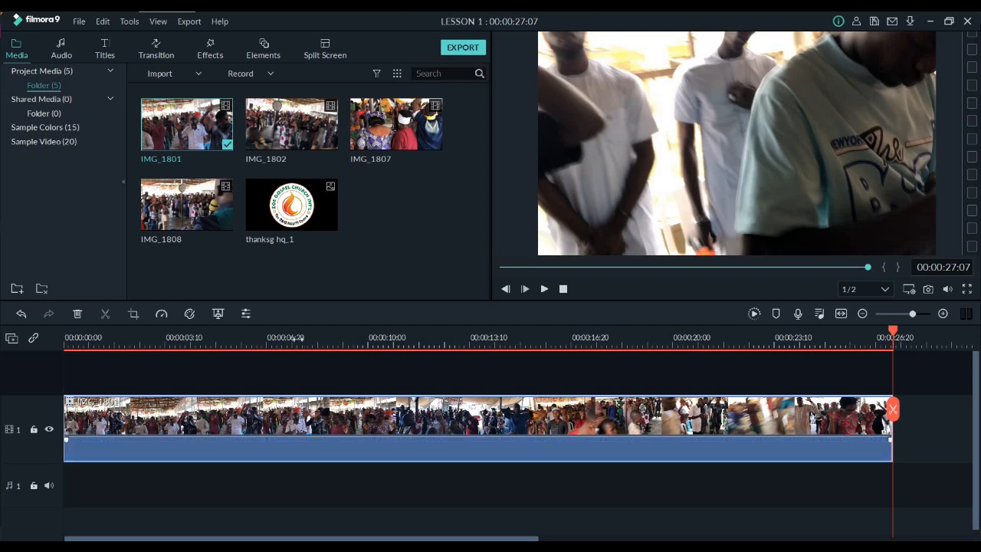
Play IMG_1801 from about 7 seconds to check its audio, and pause at about 11 seconds
{"action": "left_click", "coordinate": [299, 338]}
{"action": "key", "text": "space"}
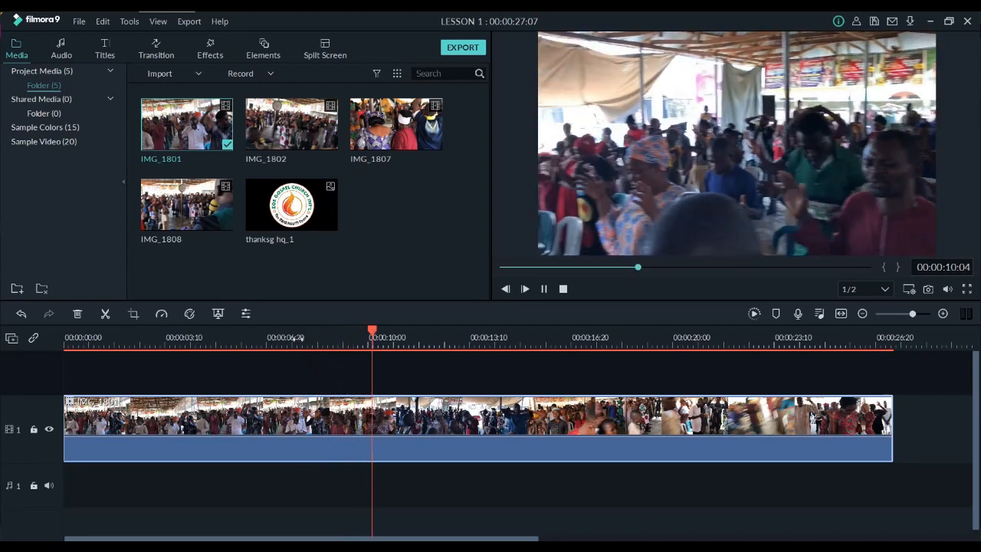
{"action": "key", "text": "space"}
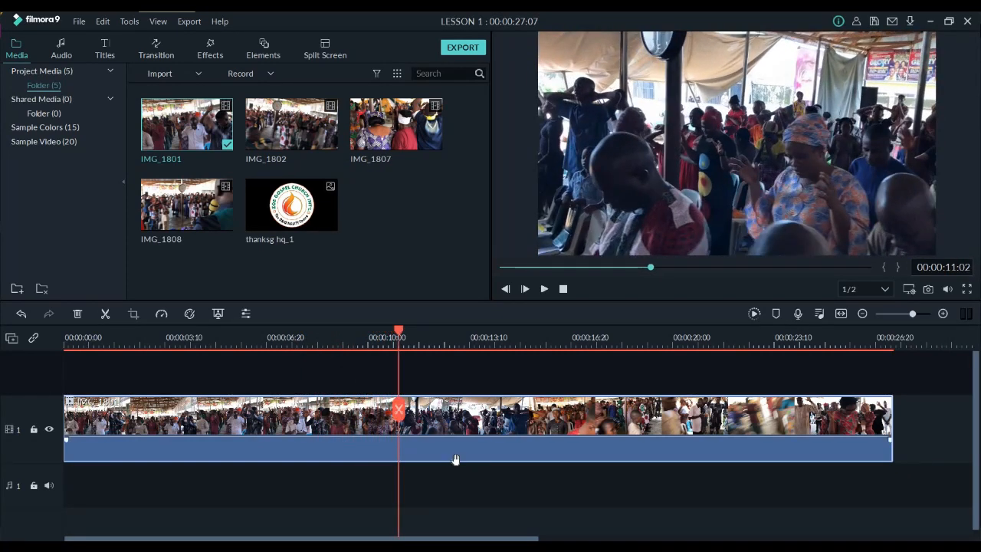
Raise the IMG_1801 clip volume to 12.00 dB and play a short stretch of it
{"action": "left_click_drag", "start_coordinate": [455, 462], "coordinate": [456, 441]}
{"action": "left_click_drag", "start_coordinate": [481, 373], "coordinate": [481, 354]}
{"action": "key", "text": "space"}
{"action": "key", "text": "space"}
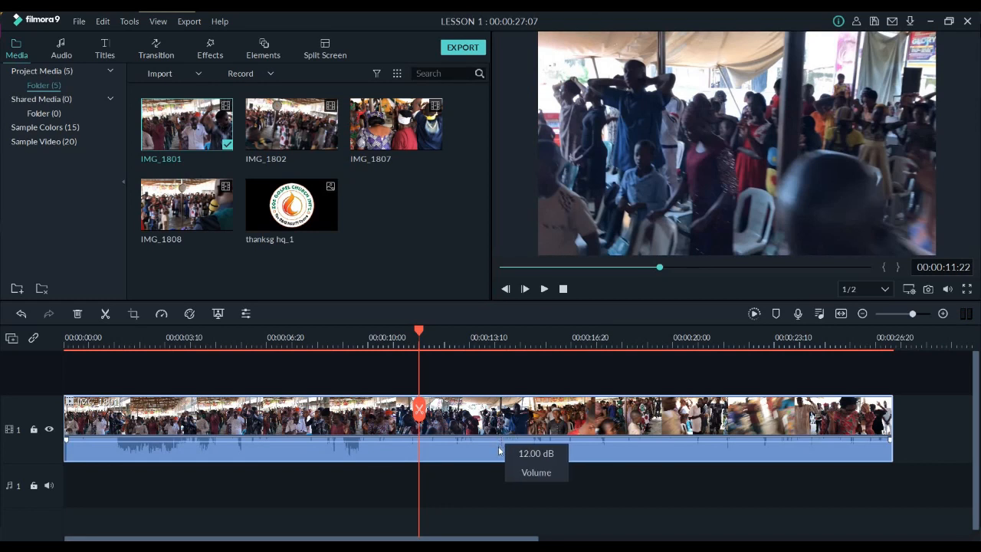
Lower the IMG_1801 clip volume to -4.88 dB and further down to complete silence
{"action": "left_click_drag", "start_coordinate": [498, 450], "coordinate": [498, 453]}
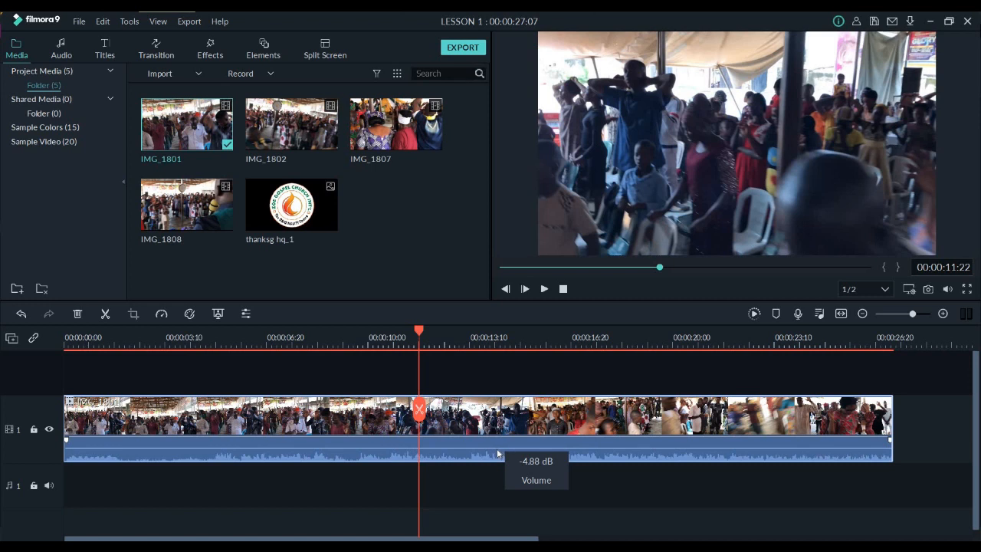
{"action": "left_click_drag", "start_coordinate": [496, 453], "coordinate": [497, 472]}
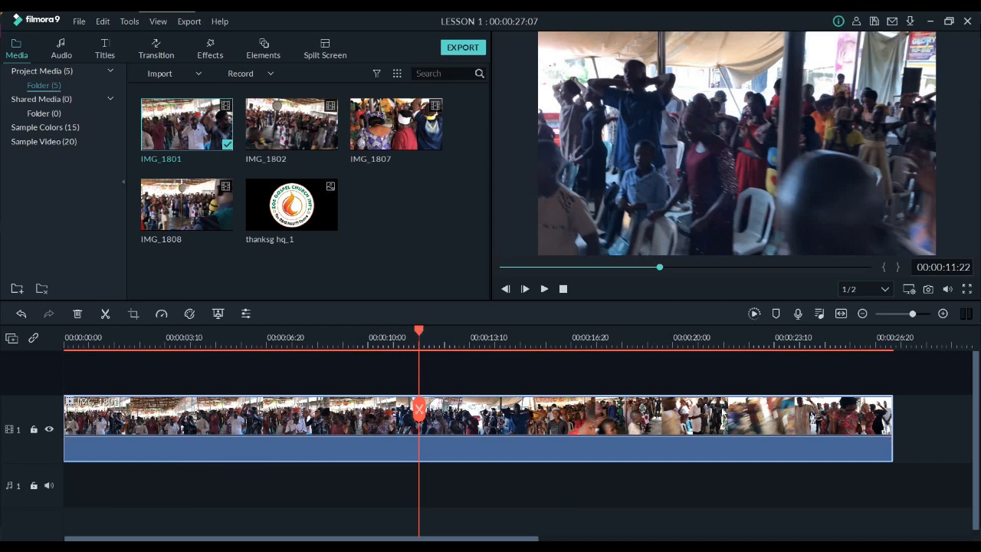
Place IMG_1802 on video track 2 starting where IMG_1801 ends, and lower its clip volume to -∞ dB
{"action": "left_click_drag", "start_coordinate": [717, 341], "coordinate": [464, 381]}
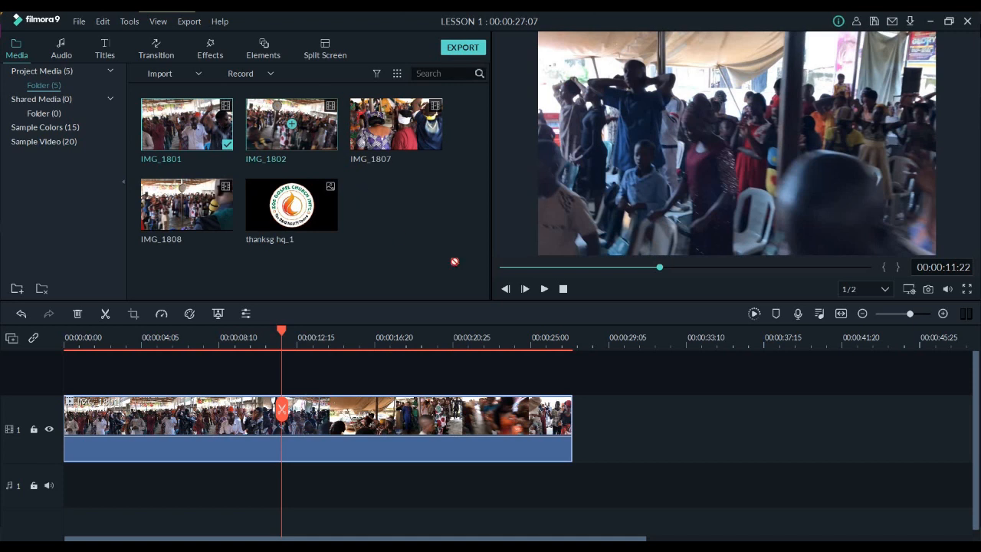
{"action": "left_click", "coordinate": [292, 123]}
{"action": "left_click_drag", "start_coordinate": [316, 151], "coordinate": [613, 337]}
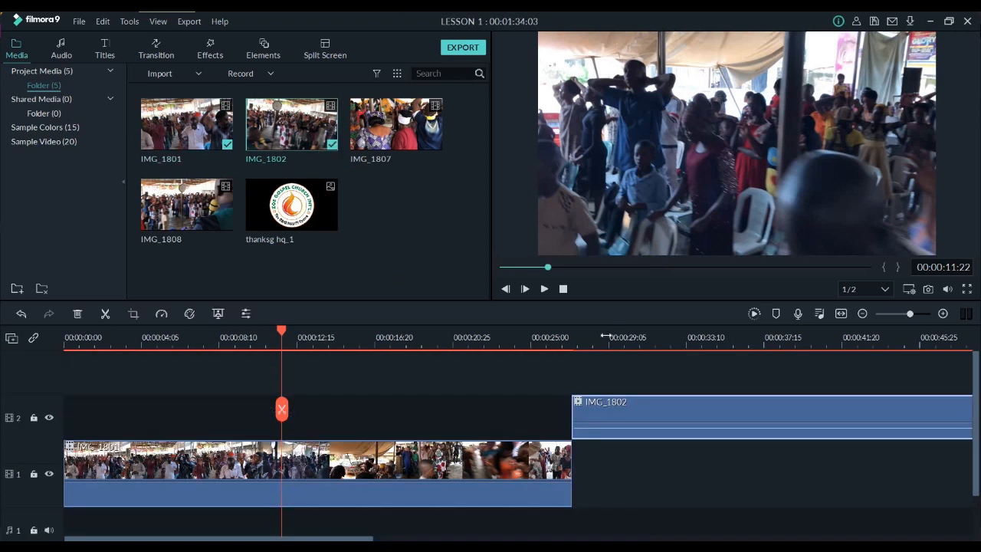
{"action": "scroll", "coordinate": [422, 486], "scroll_direction": "down", "scroll_amount": 5}
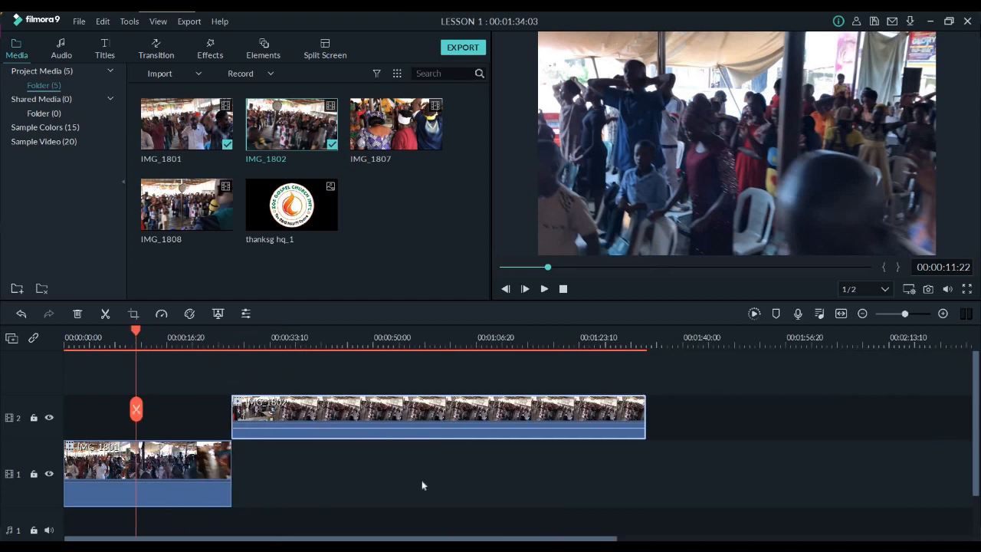
{"action": "left_click", "coordinate": [415, 428]}
{"action": "left_click_drag", "start_coordinate": [416, 427], "coordinate": [424, 488]}
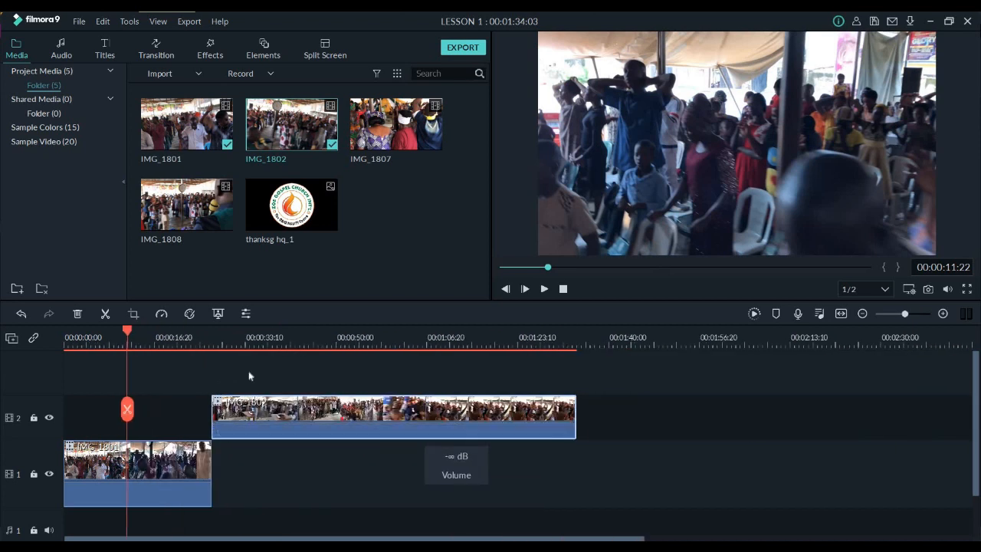
Add IMG_1807 to video track 1 from IMG_1802's end with its volume at -∞ dB, and move IMG_1802 down into the gap before it
{"action": "left_click_drag", "start_coordinate": [427, 153], "coordinate": [585, 448]}
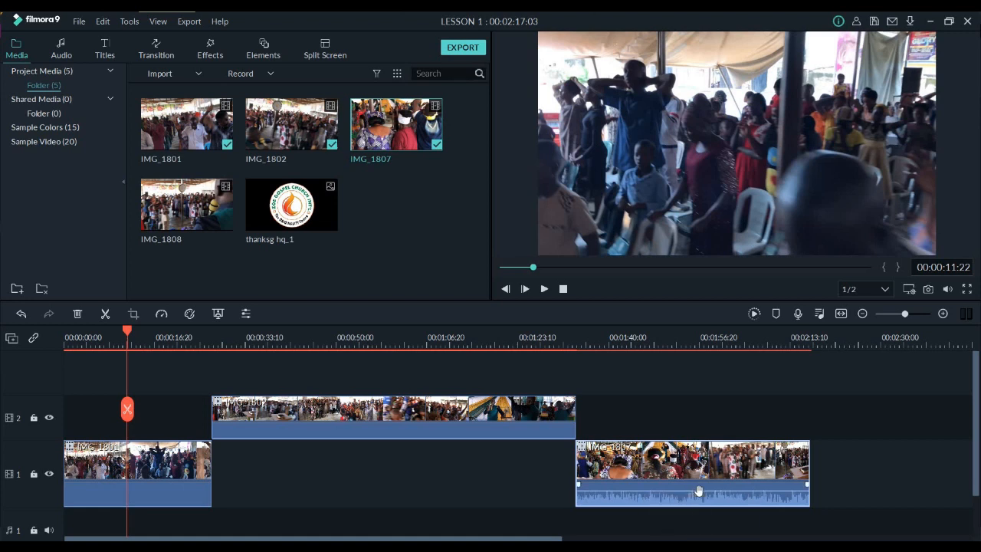
{"action": "mouse_move", "coordinate": [700, 503]}
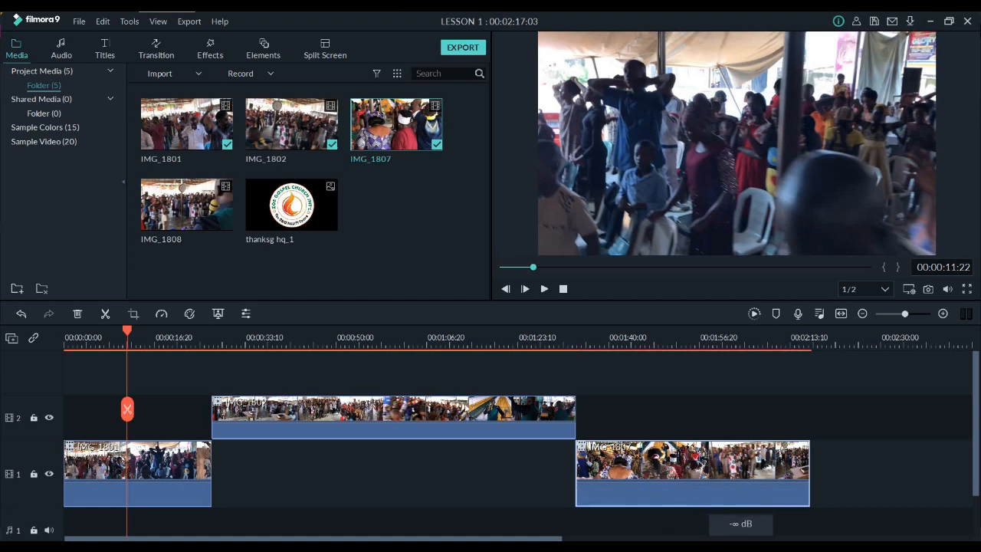
{"action": "left_click_drag", "start_coordinate": [467, 420], "coordinate": [464, 461]}
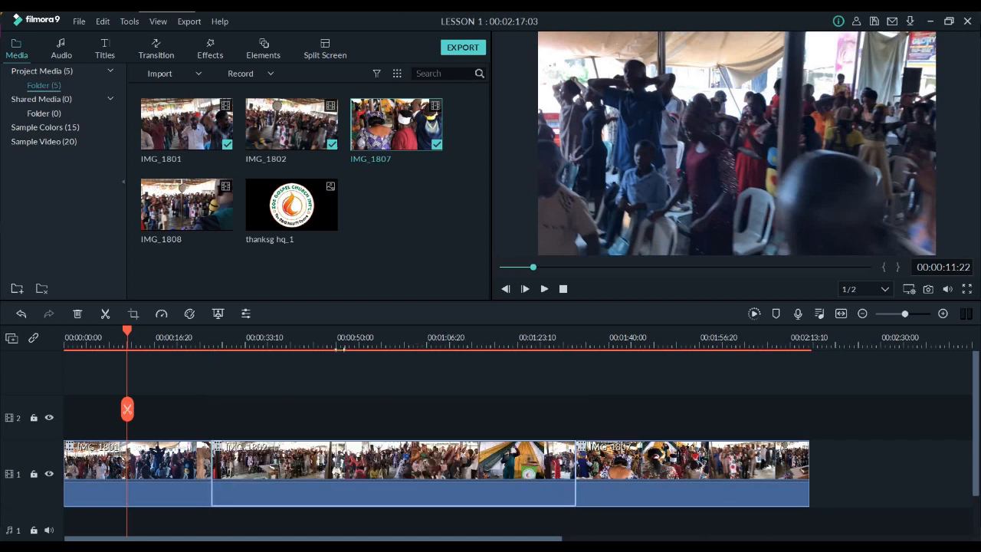
Preview the sequence in full screen, return to the normal view and pause playback at about 23 seconds
{"action": "scroll", "coordinate": [244, 355], "scroll_direction": "down", "scroll_amount": 3}
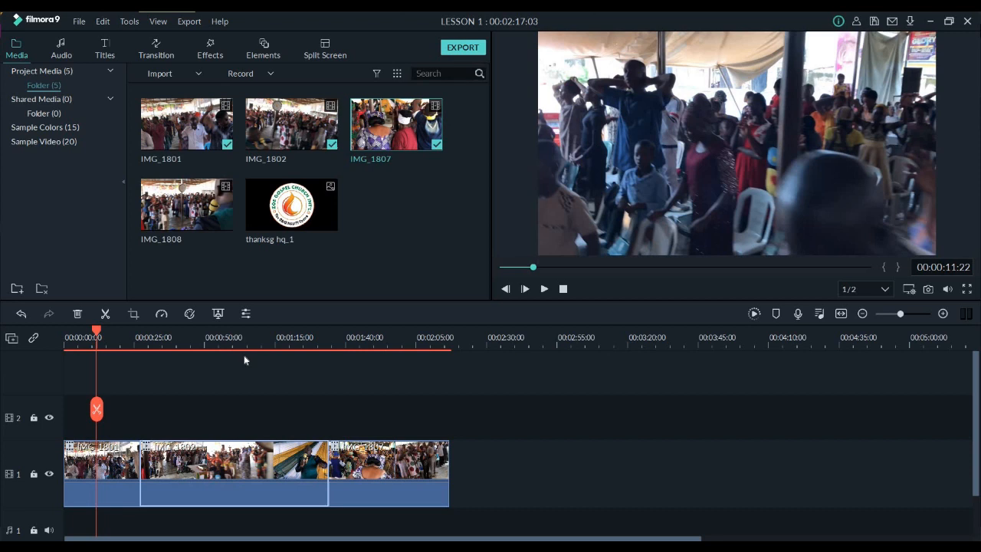
{"action": "left_click", "coordinate": [966, 290]}
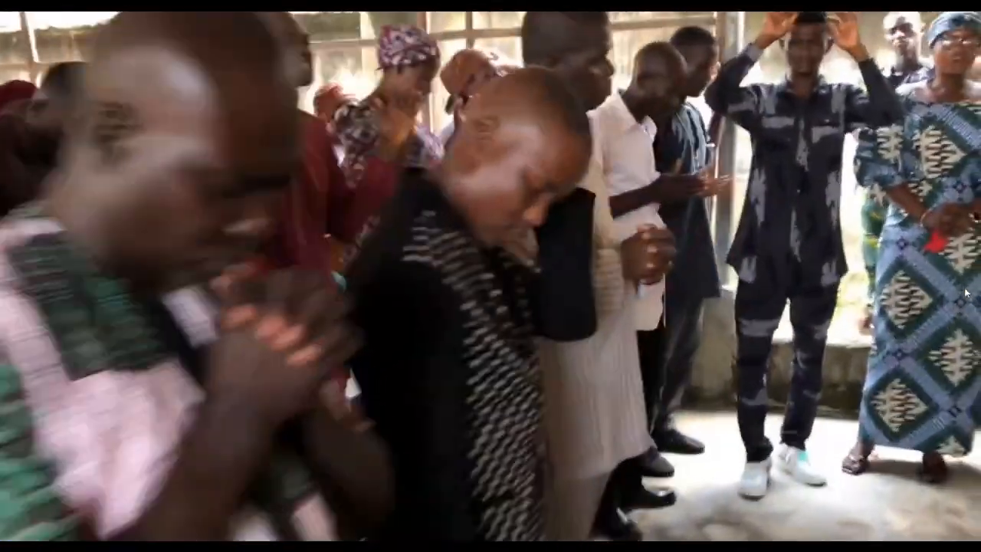
{"action": "key", "text": "Escape"}
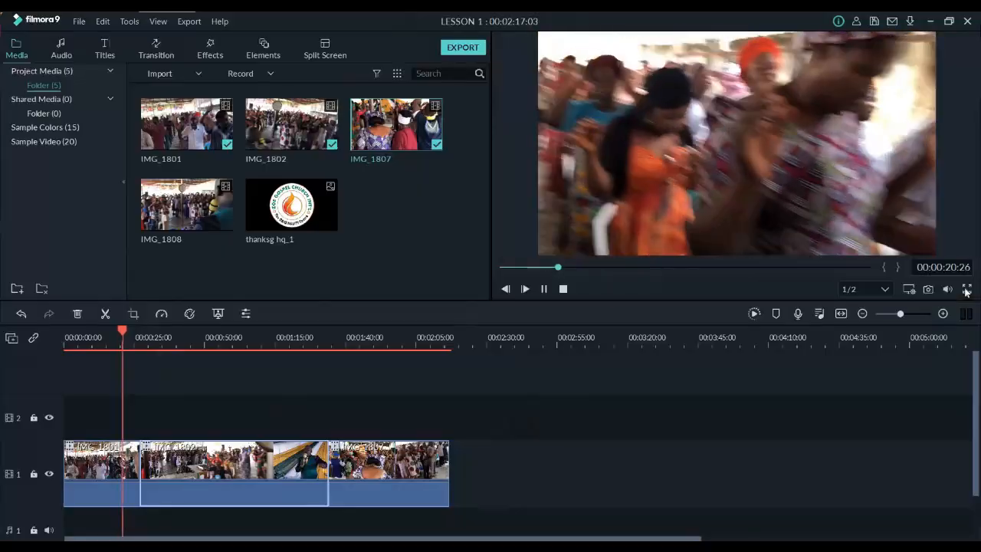
{"action": "key", "text": "space"}
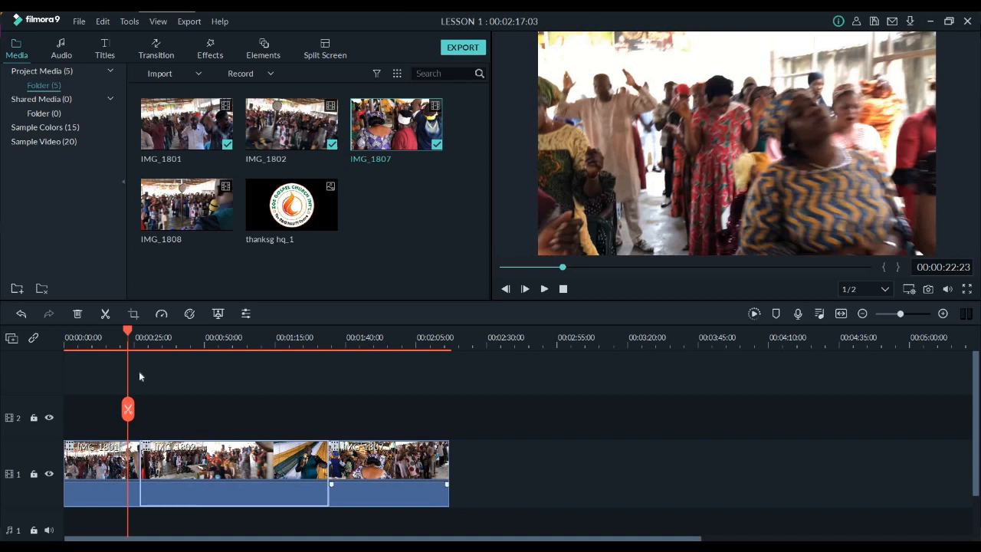
Set the playback speed of the IMG_1801 clip to Fast 2x
{"action": "left_click", "coordinate": [126, 489]}
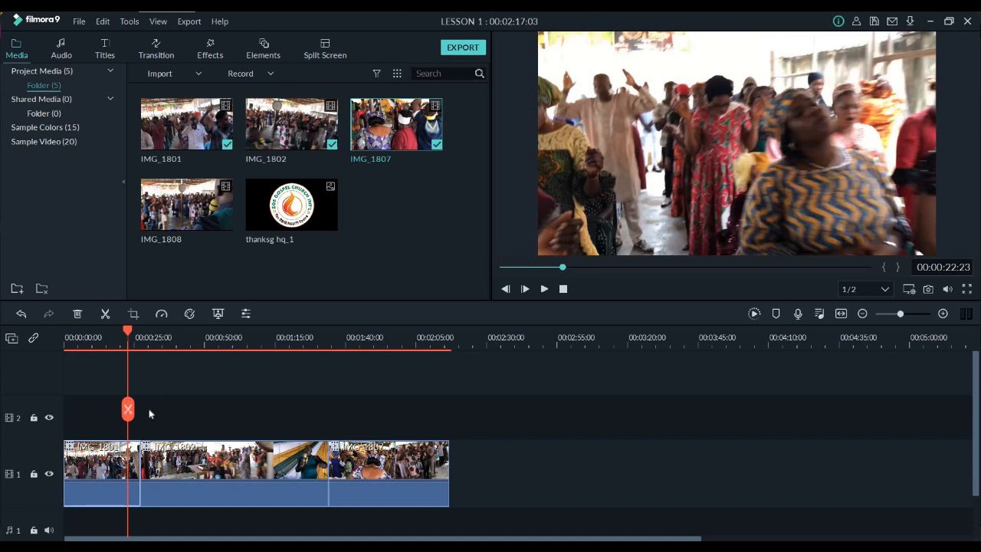
{"action": "left_click", "coordinate": [159, 315]}
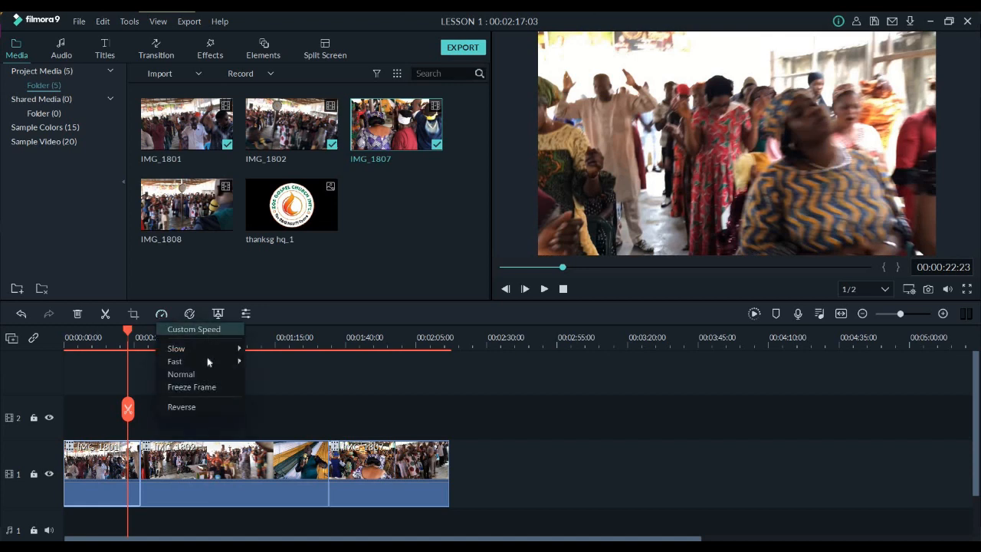
{"action": "mouse_move", "coordinate": [209, 362]}
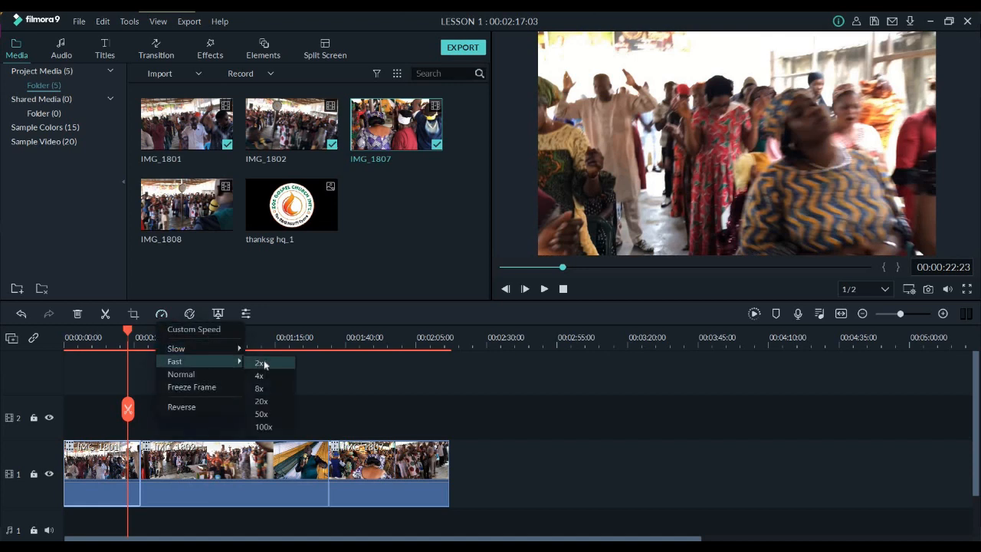
{"action": "left_click", "coordinate": [262, 364]}
Set the playback speed of the IMG_1802 clip to Fast 2x
{"action": "left_click", "coordinate": [205, 461]}
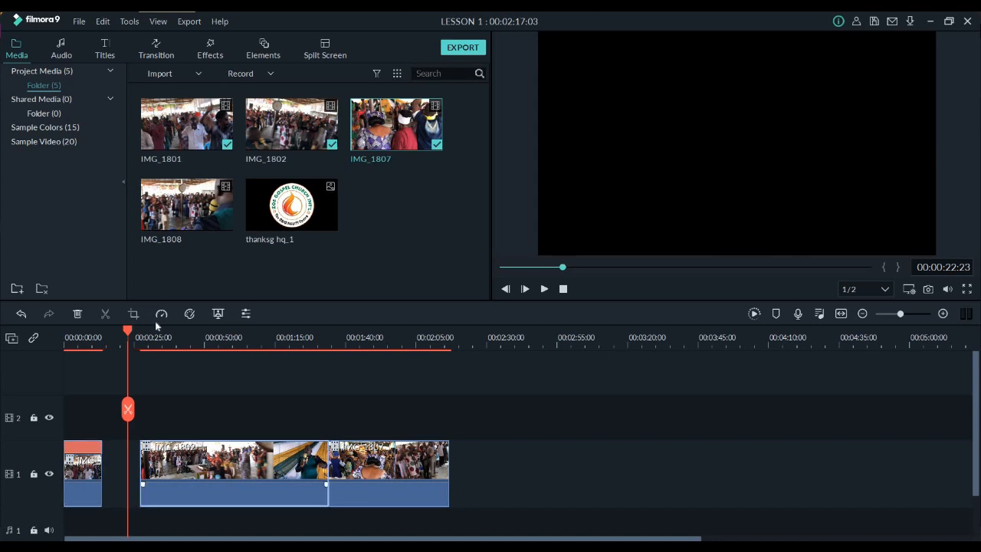
{"action": "left_click", "coordinate": [159, 316]}
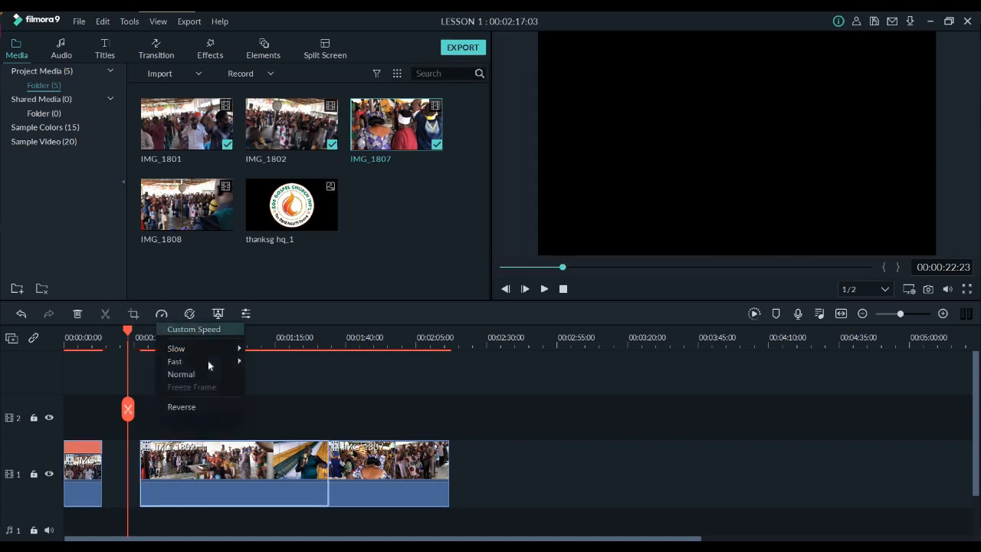
{"action": "mouse_move", "coordinate": [230, 361]}
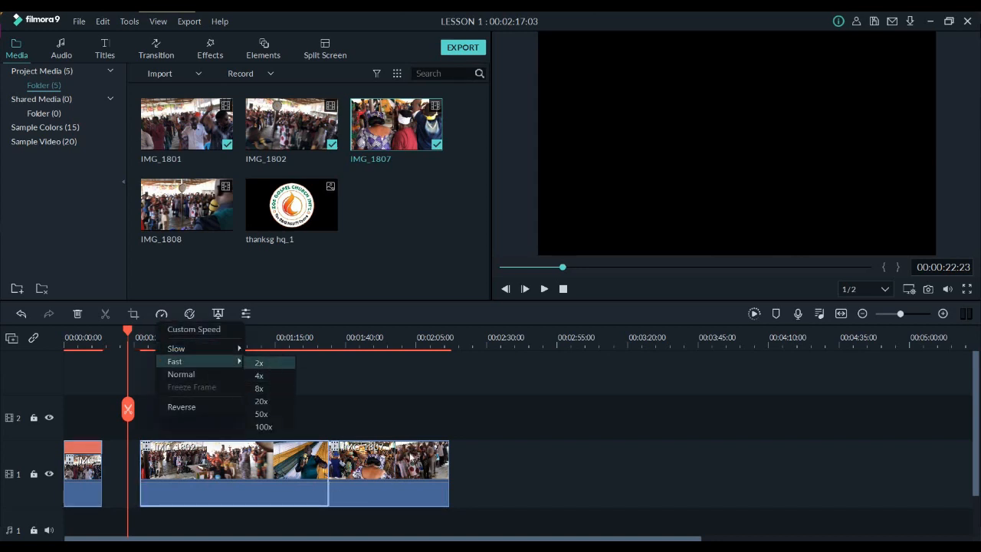
{"action": "left_click", "coordinate": [261, 363]}
Set the playback speed of the IMG_1807 clip to Fast 2x
{"action": "left_click", "coordinate": [404, 462]}
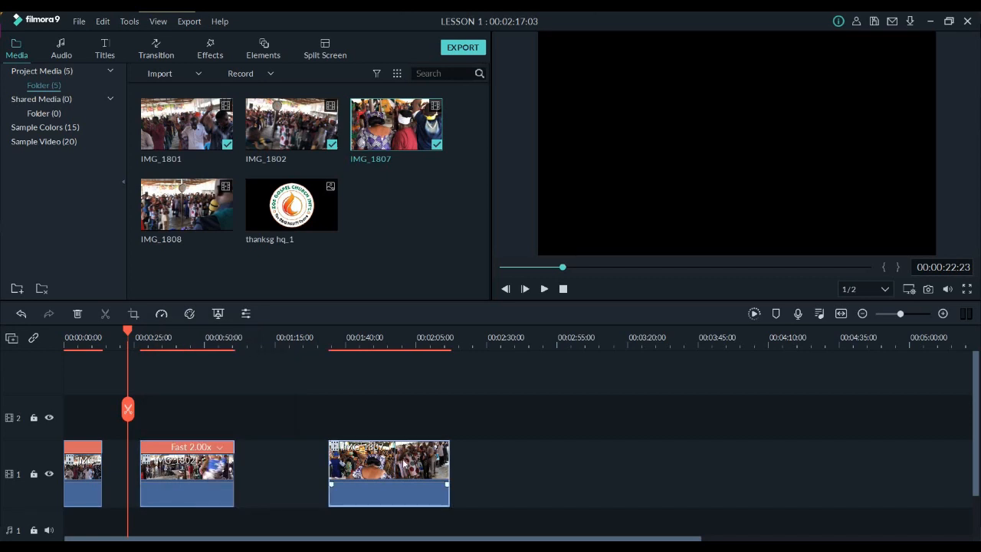
{"action": "left_click", "coordinate": [217, 318]}
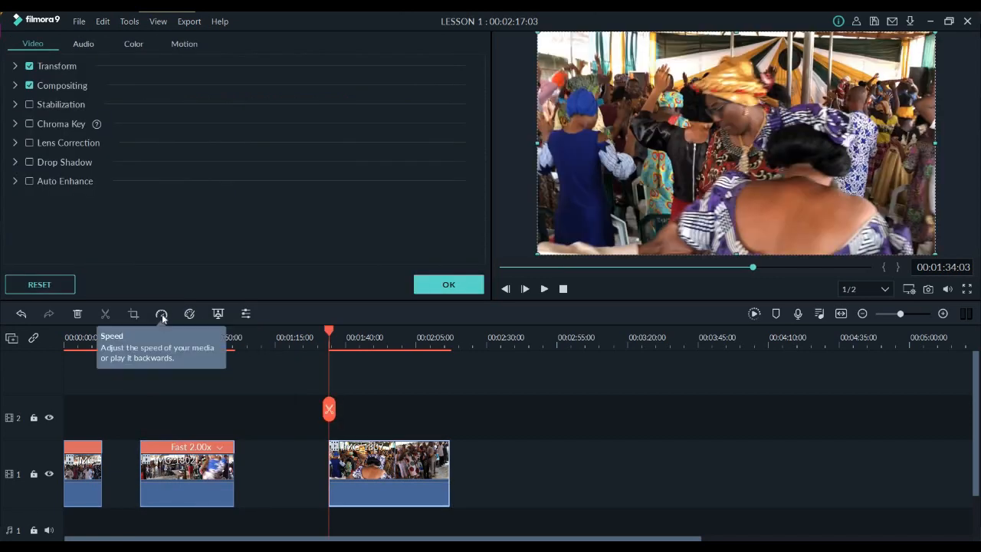
{"action": "left_click", "coordinate": [161, 314]}
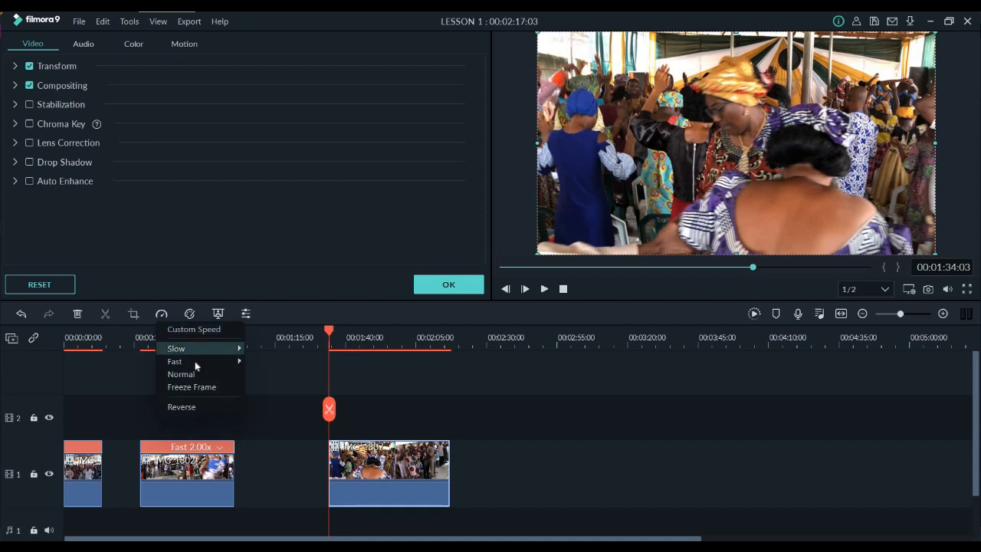
{"action": "mouse_move", "coordinate": [222, 361]}
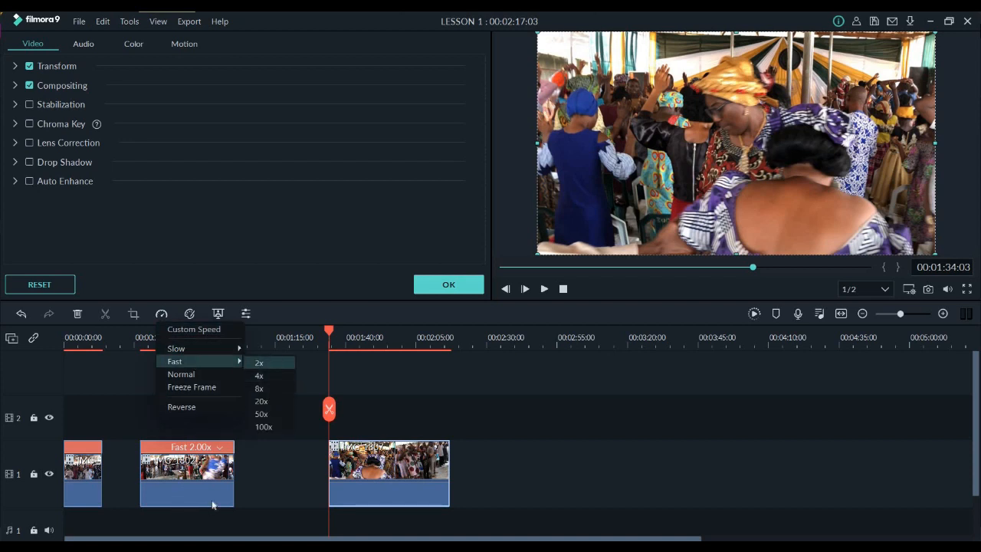
{"action": "left_click", "coordinate": [274, 369]}
Close the gaps on video track 1 by moving IMG_1802 against IMG_1801 and IMG_1807 against IMG_1802
{"action": "left_click", "coordinate": [182, 502]}
{"action": "left_click_drag", "start_coordinate": [183, 502], "coordinate": [144, 502]}
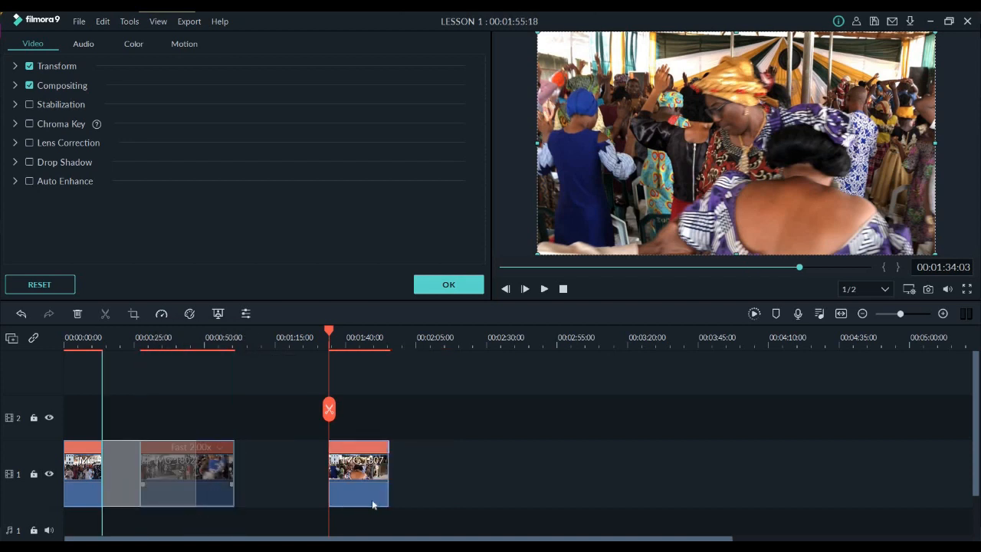
{"action": "left_click_drag", "start_coordinate": [247, 497], "coordinate": [203, 502]}
Play the sped-up sequence from the beginning, close the clip's edit settings and pause at about 27 seconds
{"action": "key", "text": "Home"}
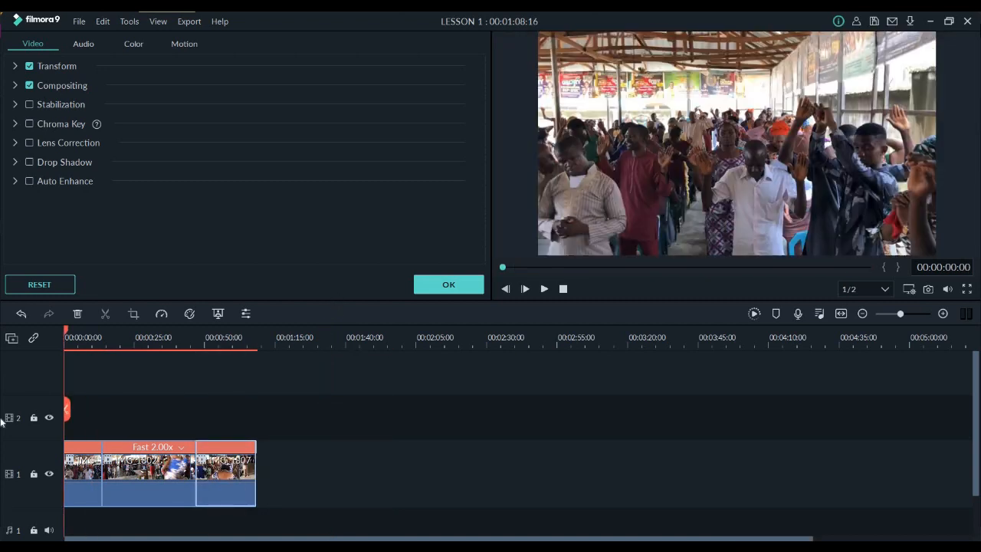
{"action": "key", "text": "space"}
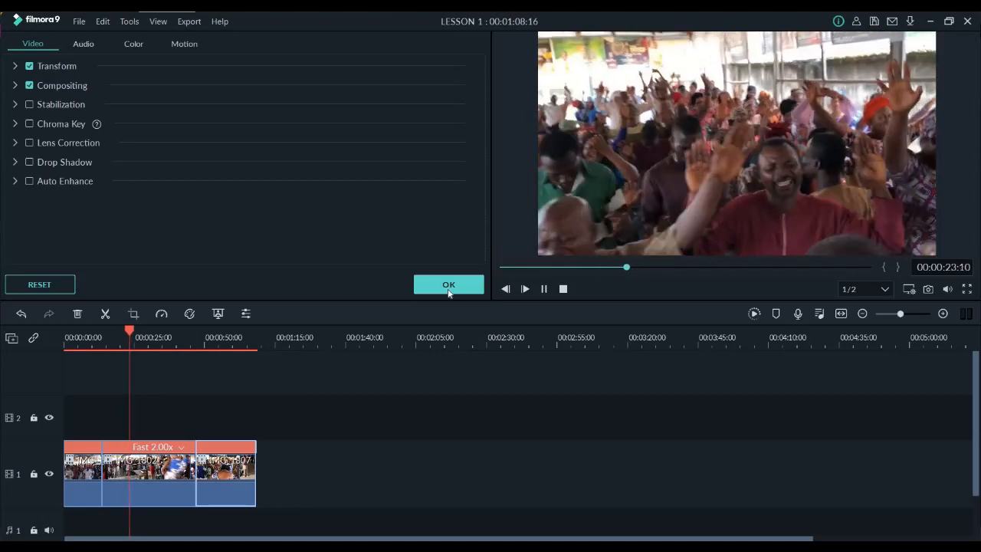
{"action": "left_click", "coordinate": [448, 285]}
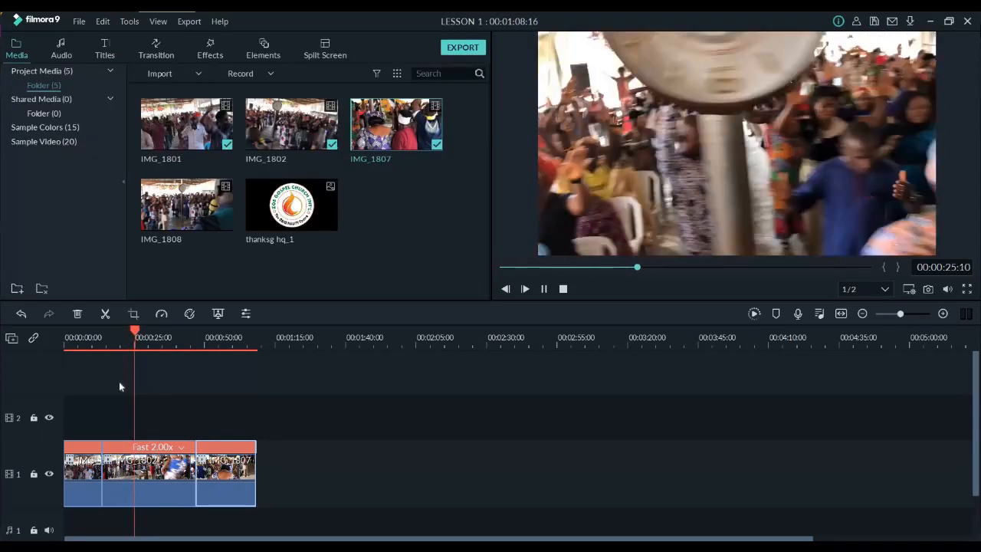
{"action": "key", "text": "space"}
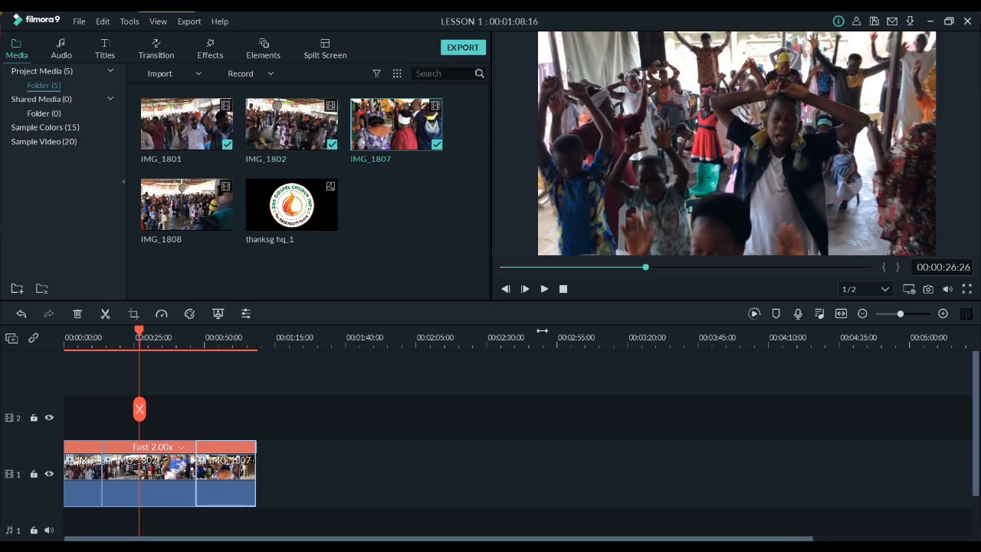
{"action": "left_click_drag", "start_coordinate": [542, 330], "coordinate": [561, 330]}
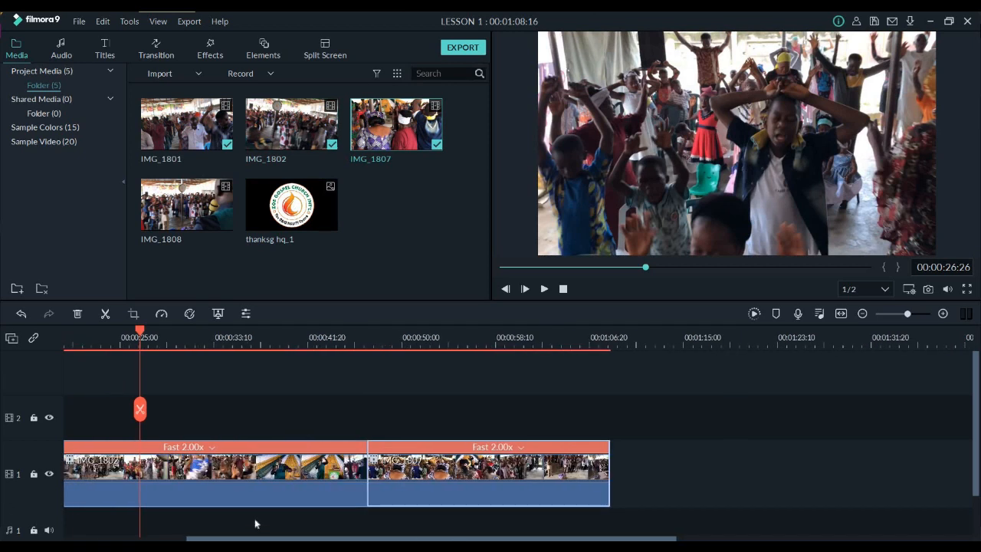
Add a Fade transition at the cut between IMG_1801 and IMG_1802 and at the cut between IMG_1802 and IMG_1807
{"action": "scroll", "coordinate": [255, 524], "scroll_direction": "left", "scroll_amount": 3}
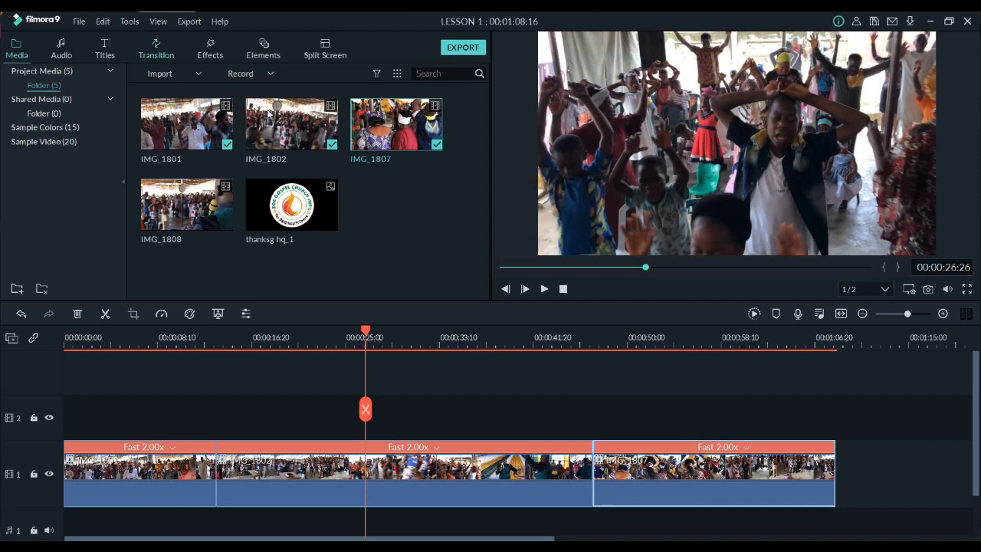
{"action": "left_click", "coordinate": [155, 47]}
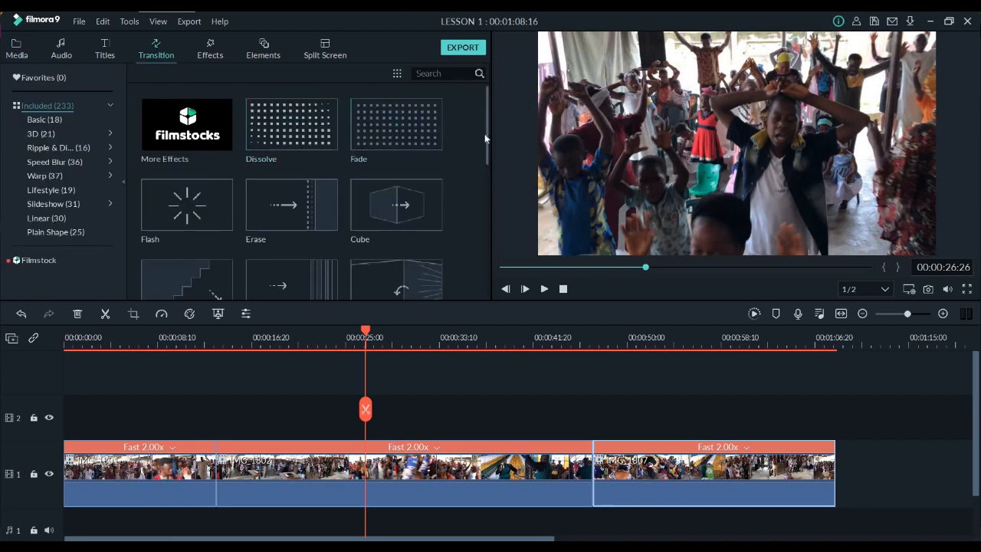
{"action": "left_click_drag", "start_coordinate": [396, 125], "coordinate": [208, 464]}
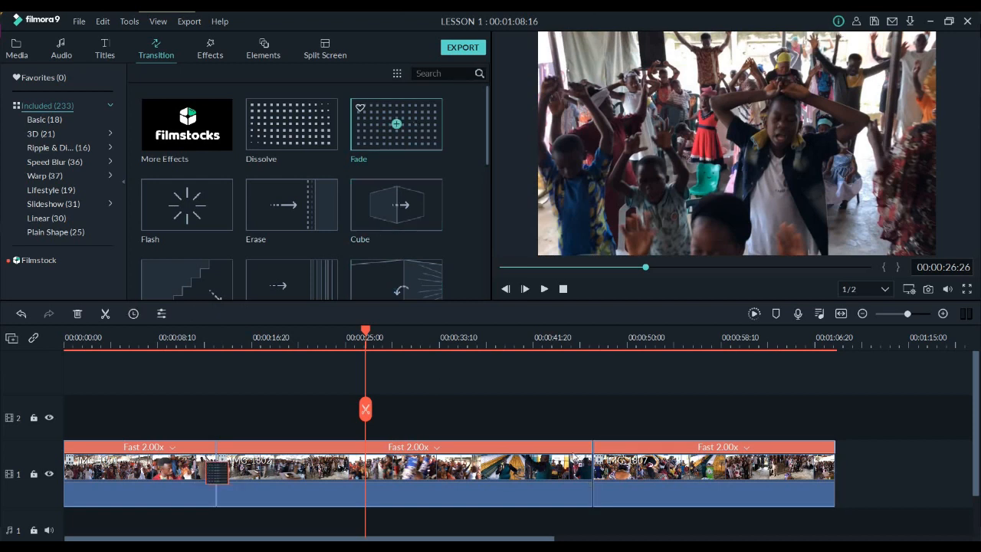
{"action": "left_click_drag", "start_coordinate": [396, 124], "coordinate": [592, 471]}
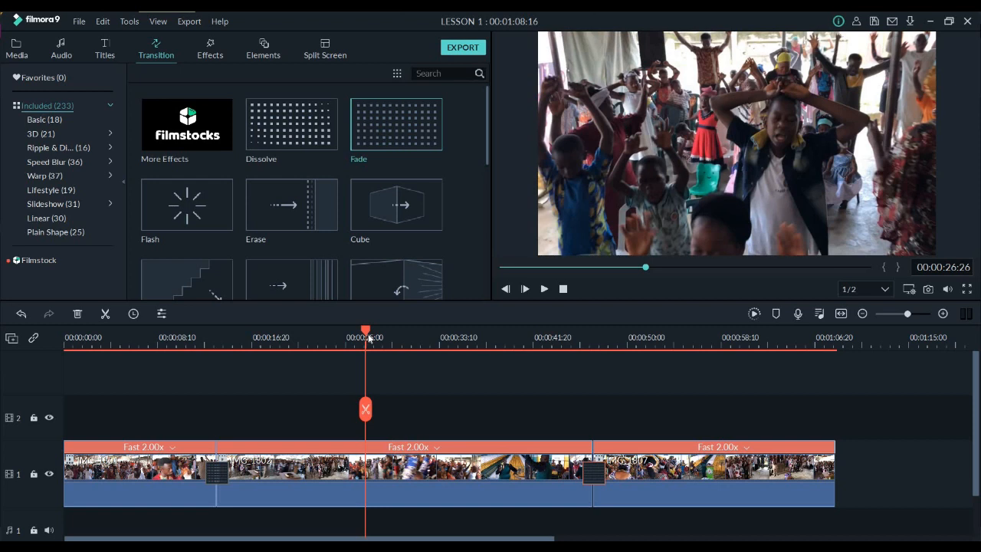
Replace the Fade between IMG_1801 and IMG_1802 with Dissolve and the one between IMG_1802 and IMG_1807 with the curved-arrow transition
{"action": "left_click_drag", "start_coordinate": [288, 125], "coordinate": [217, 485]}
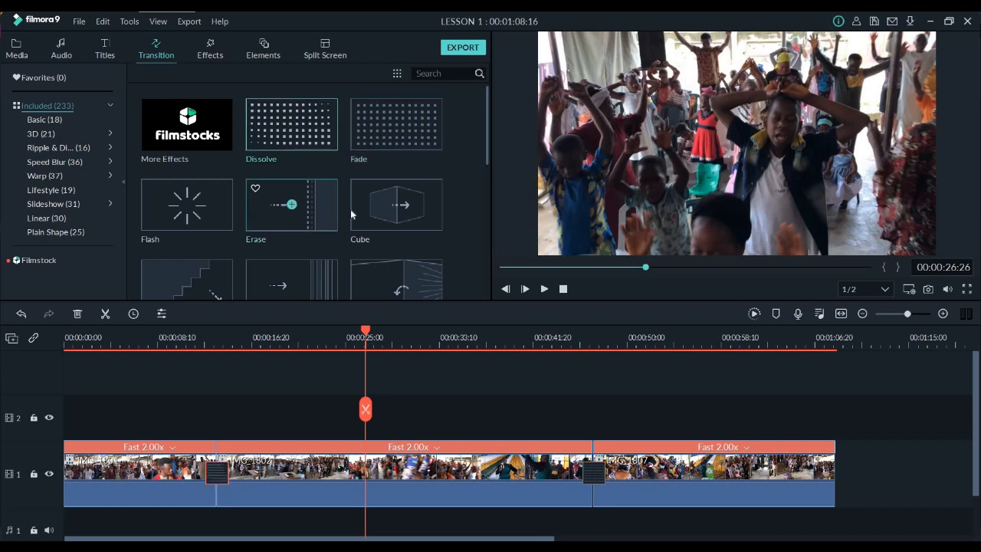
{"action": "left_click_drag", "start_coordinate": [291, 125], "coordinate": [574, 453]}
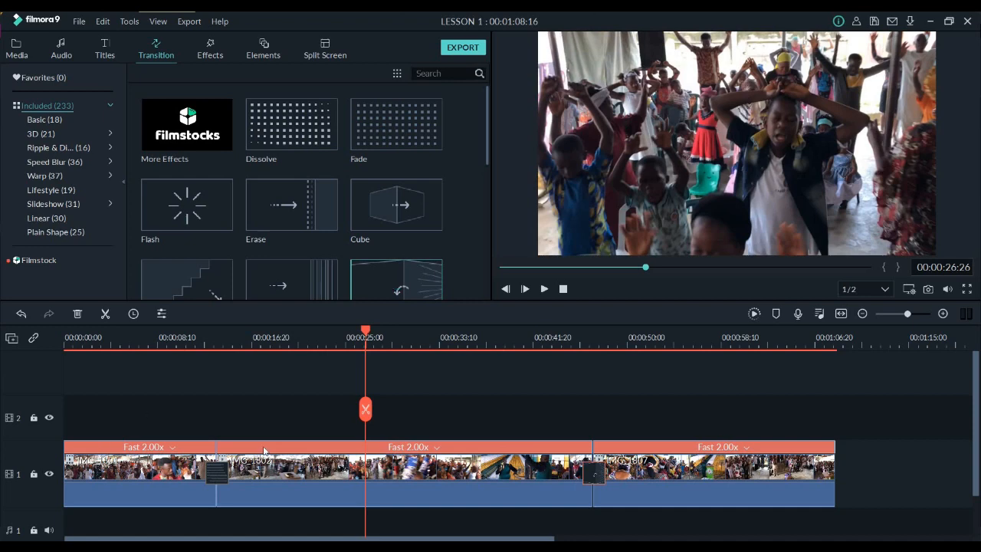
Play back the sequence to check the transition between IMG_1801 and IMG_1802, and pause at about 27 seconds
{"action": "left_click_drag", "start_coordinate": [148, 337], "coordinate": [187, 337]}
{"action": "key", "text": "space"}
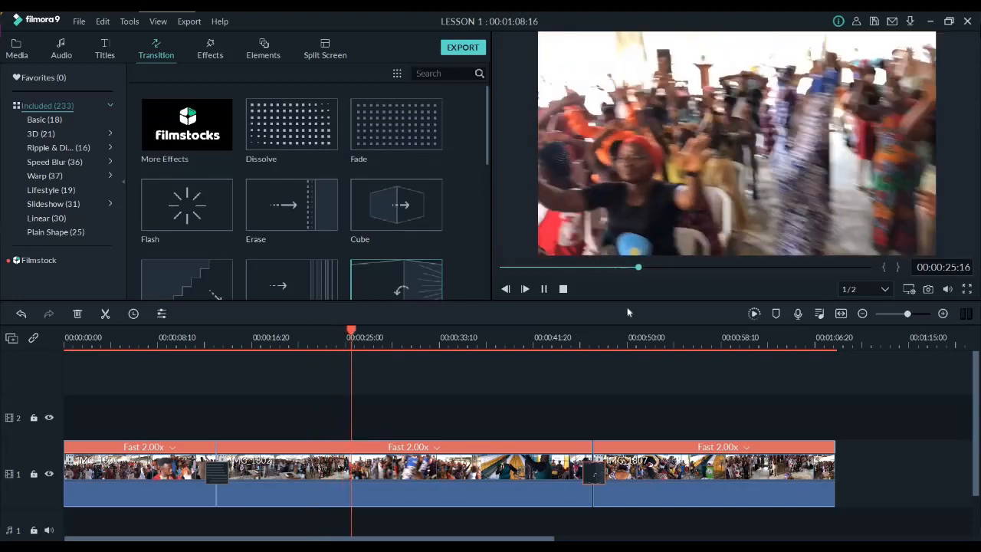
{"action": "key", "text": "space"}
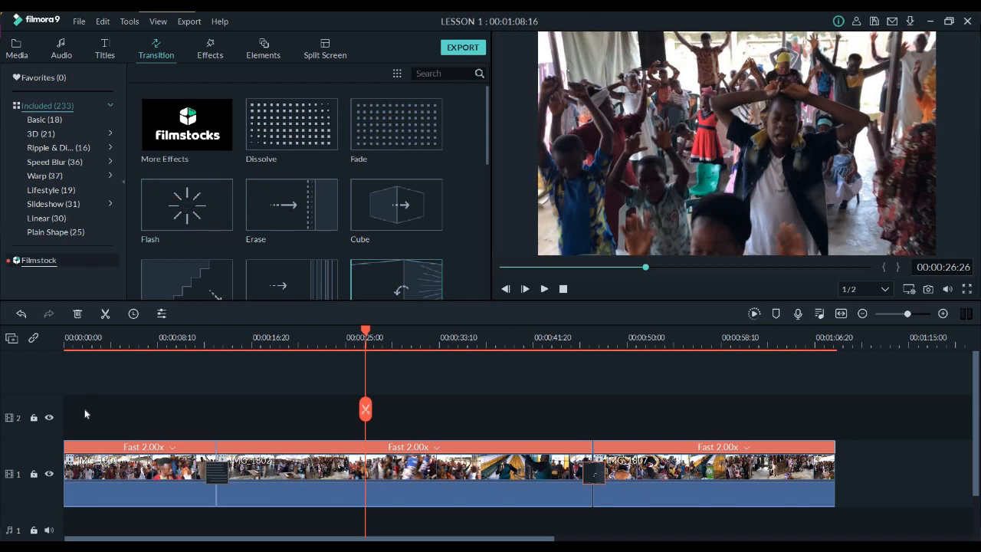
Look through the Linear transitions and the included audio library, and return to the project media
{"action": "left_click", "coordinate": [46, 218]}
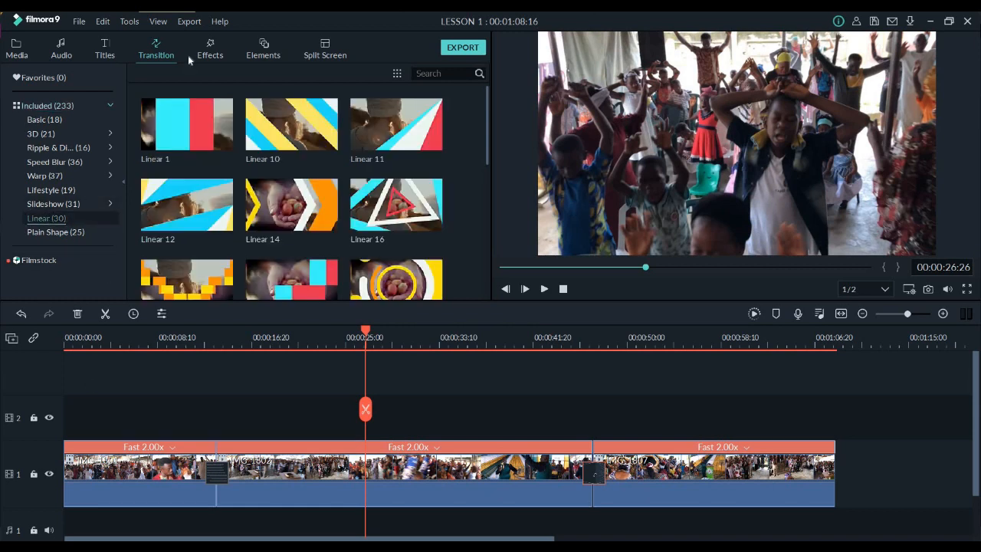
{"action": "left_click", "coordinate": [62, 54]}
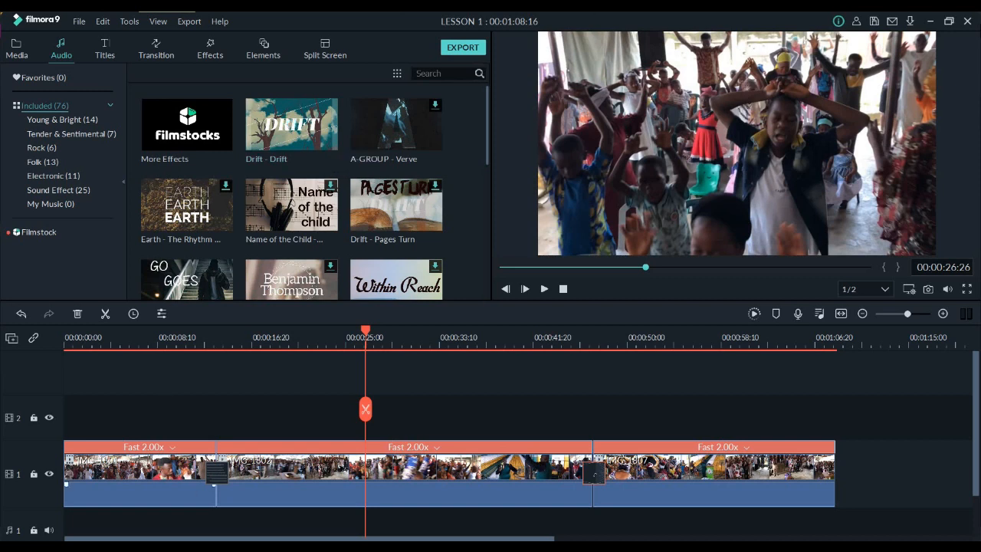
{"action": "key", "text": "alt+Tab"}
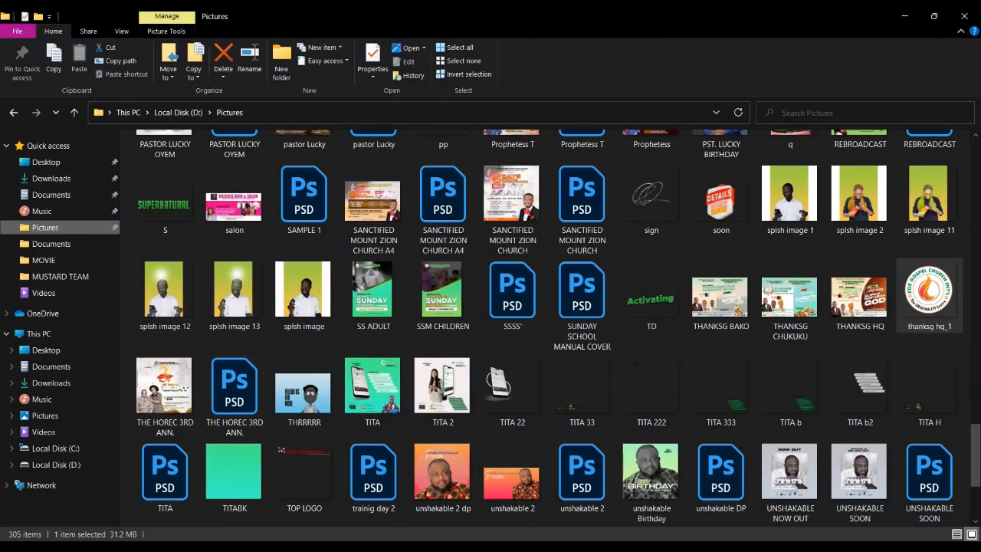
{"action": "key", "text": "alt+Tab"}
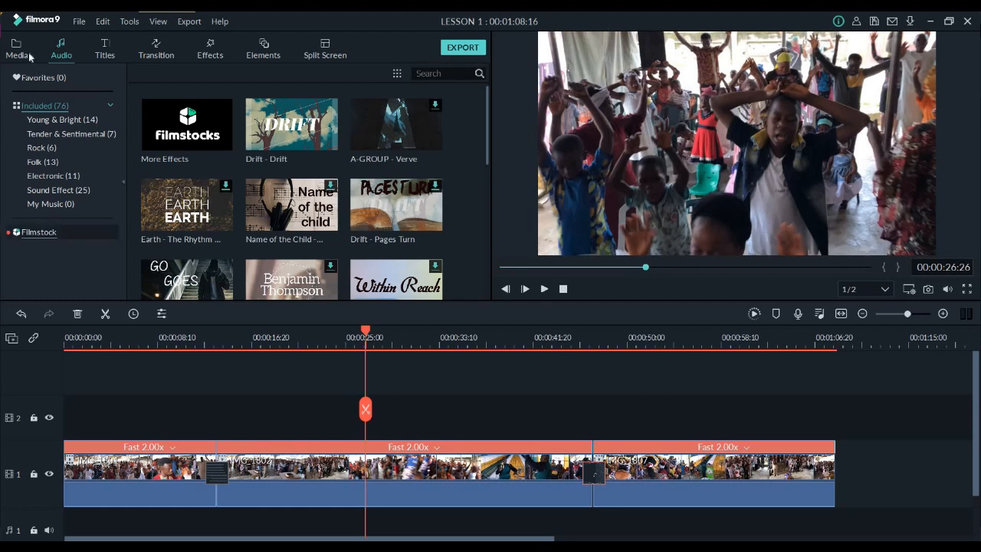
{"action": "left_click", "coordinate": [18, 52]}
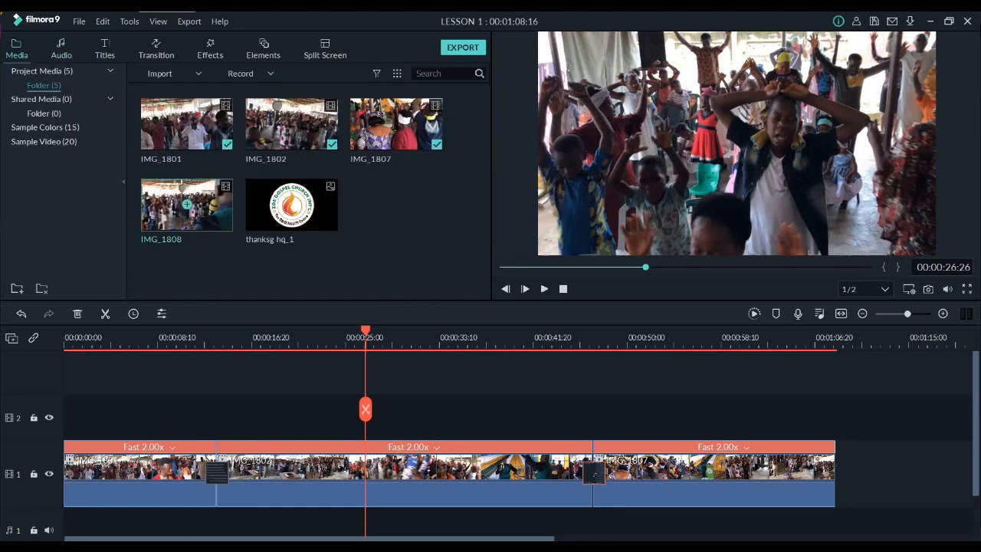
Switch to File Explorer and browse the Music folder for a song to use
{"action": "key", "text": "alt+Tab"}
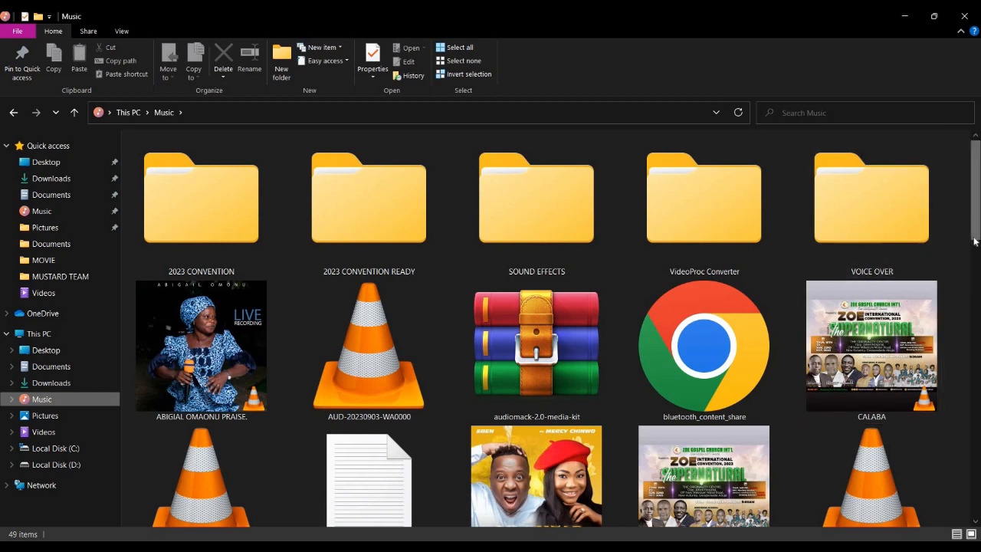
{"action": "scroll", "coordinate": [975, 241], "scroll_direction": "down", "scroll_amount": 1}
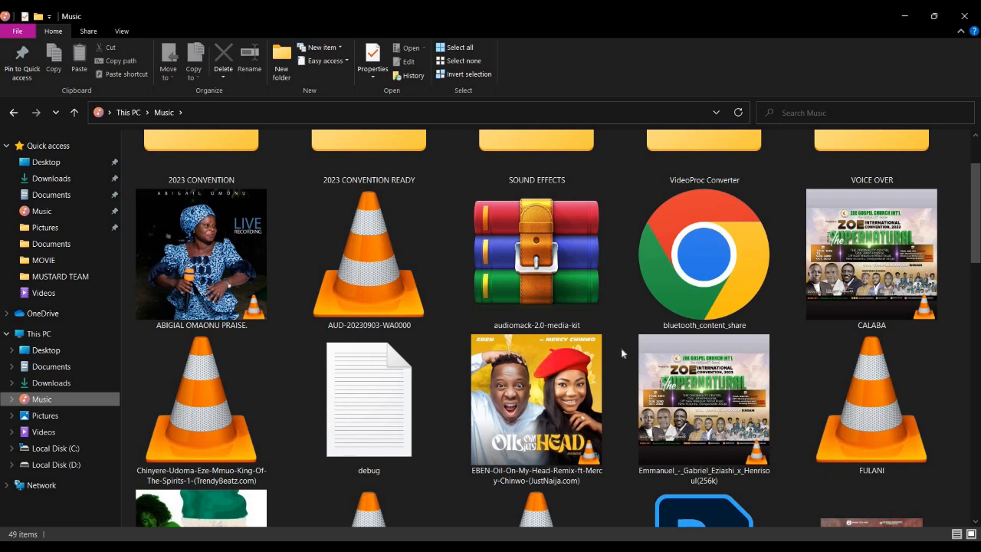
Open Google Chrome with the second profile of the second row and maximize the browser window
{"action": "double_click", "coordinate": [710, 328]}
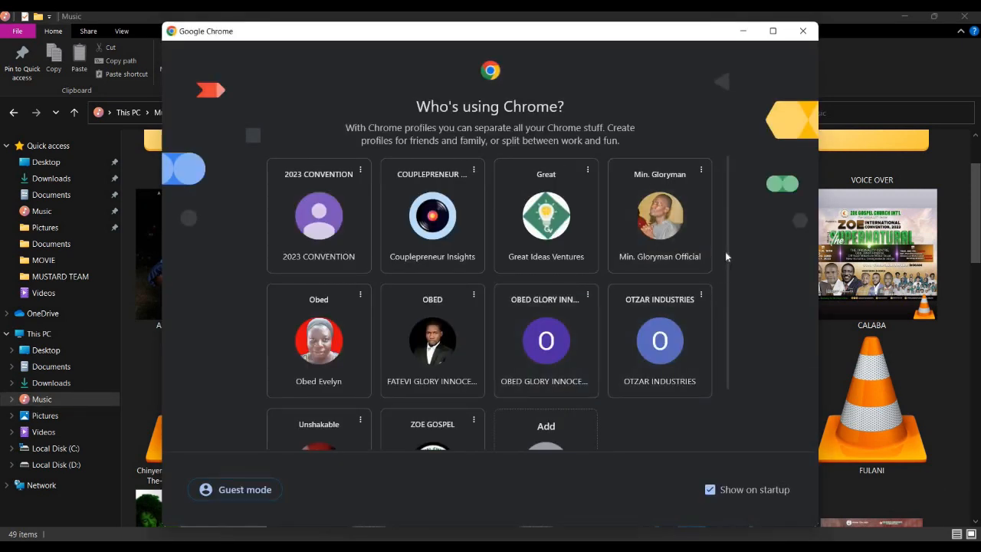
{"action": "left_click_drag", "start_coordinate": [726, 329], "coordinate": [470, 341]}
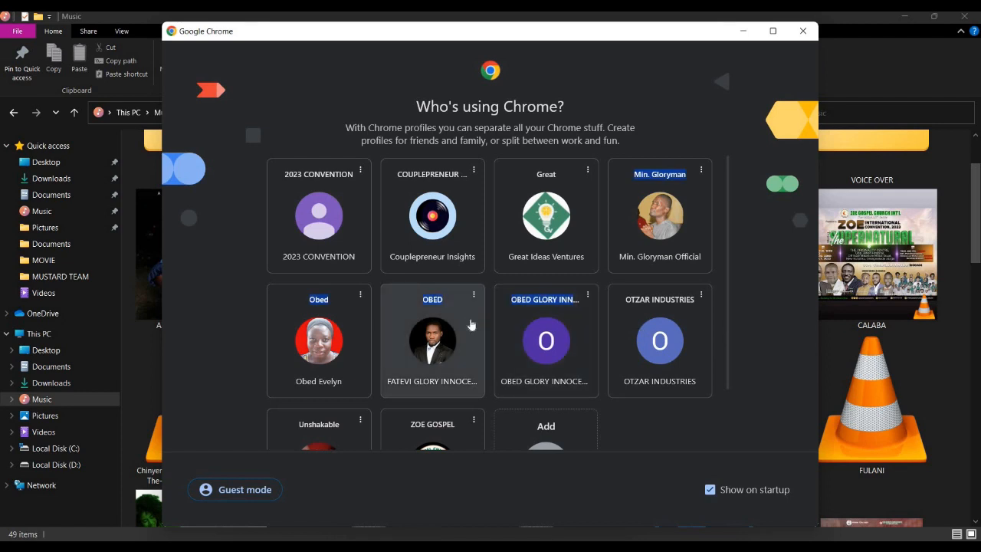
{"action": "left_click", "coordinate": [469, 335]}
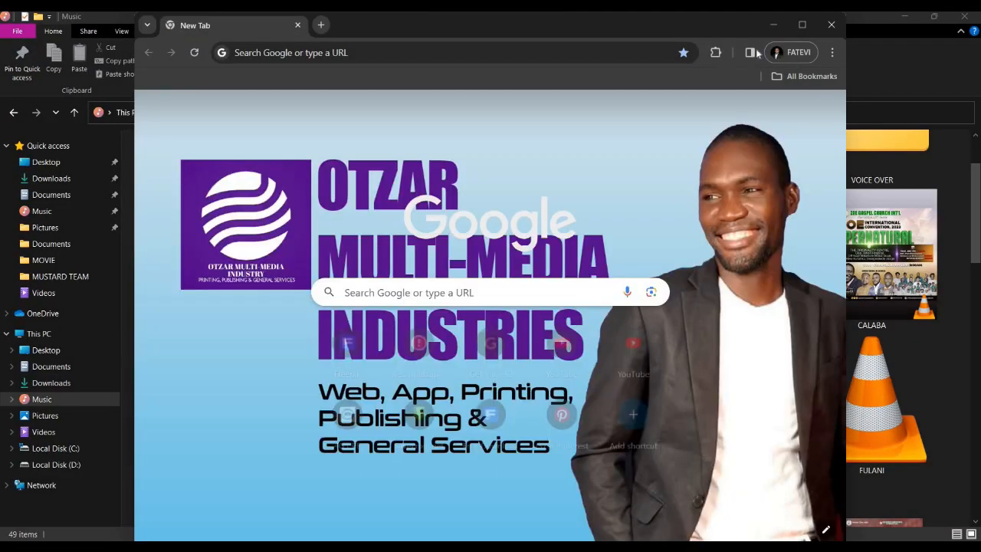
{"action": "left_click", "coordinate": [801, 25]}
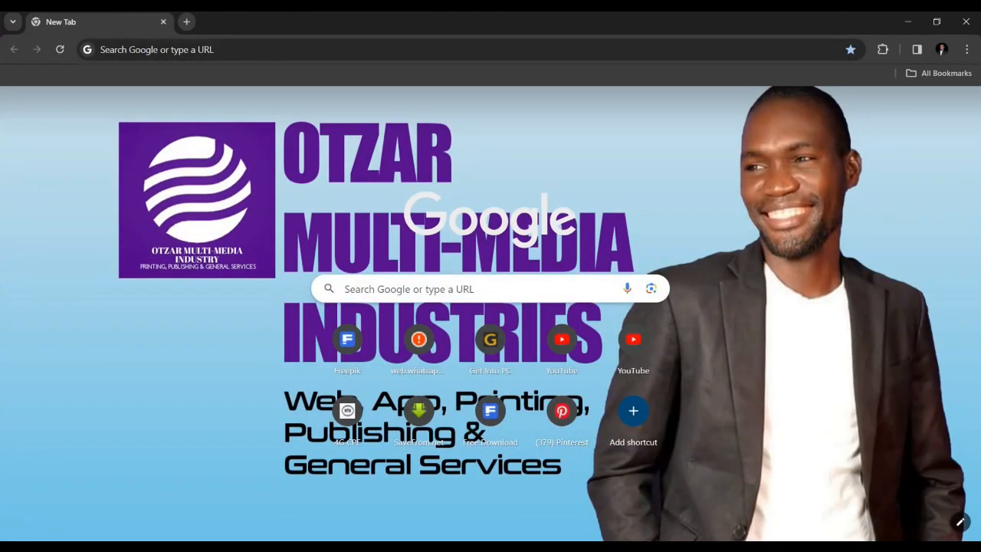
Connect the computer to the OTZAR MULTI-MEDIA INDUSTRIES Wi-Fi network
{"action": "left_click", "coordinate": [891, 547]}
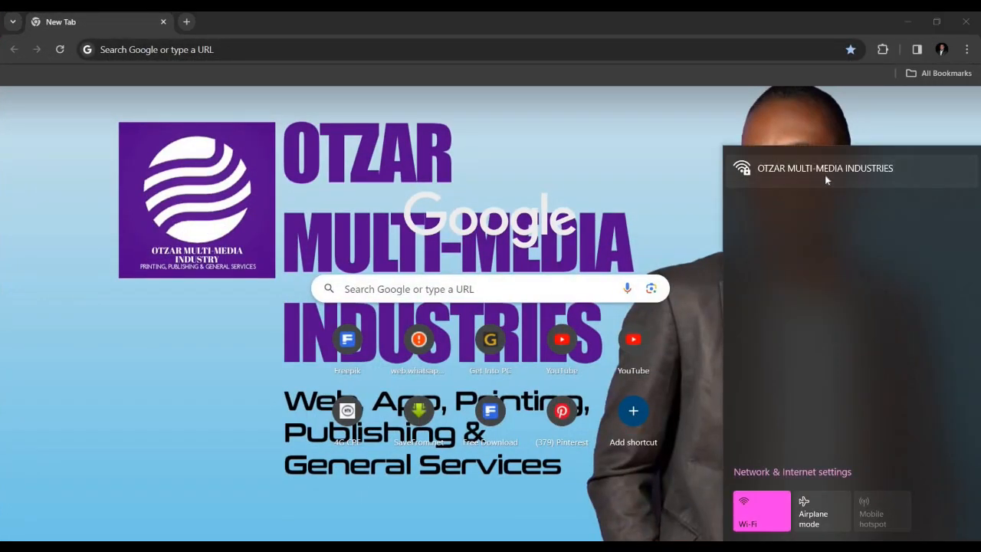
{"action": "left_click", "coordinate": [825, 179]}
{"action": "left_click", "coordinate": [906, 228]}
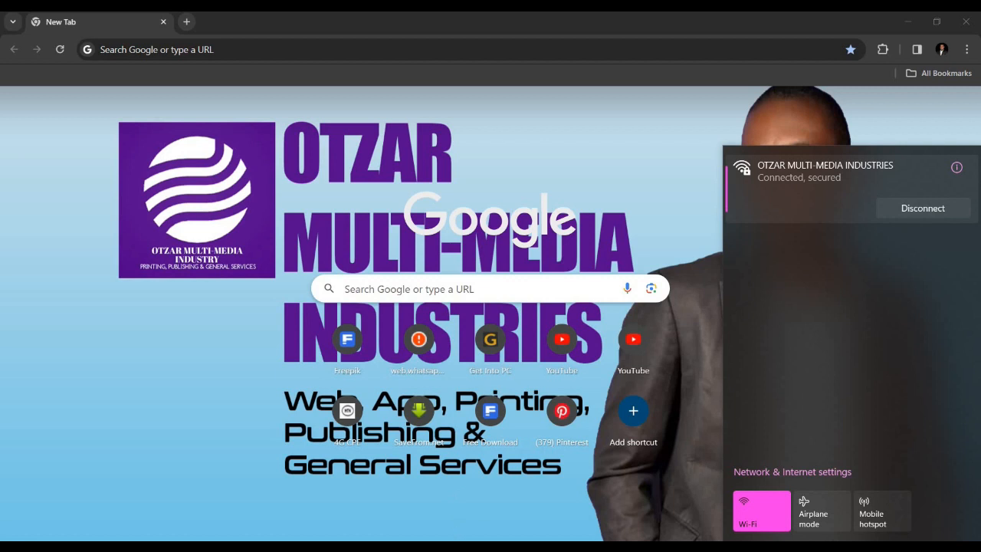
Switch to Filmora and view the Wondershare account login window, closing it without logging in
{"action": "left_click", "coordinate": [436, 547]}
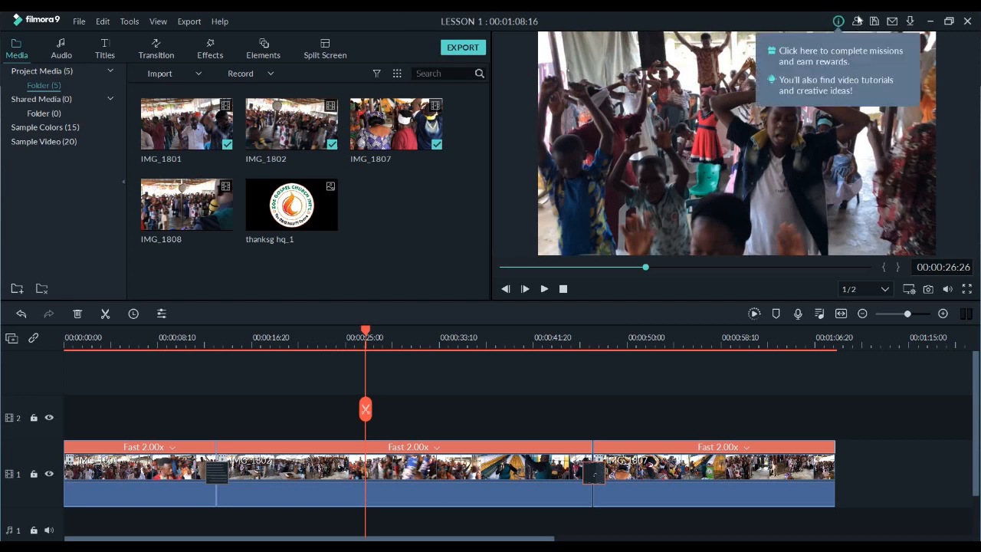
{"action": "left_click", "coordinate": [857, 22]}
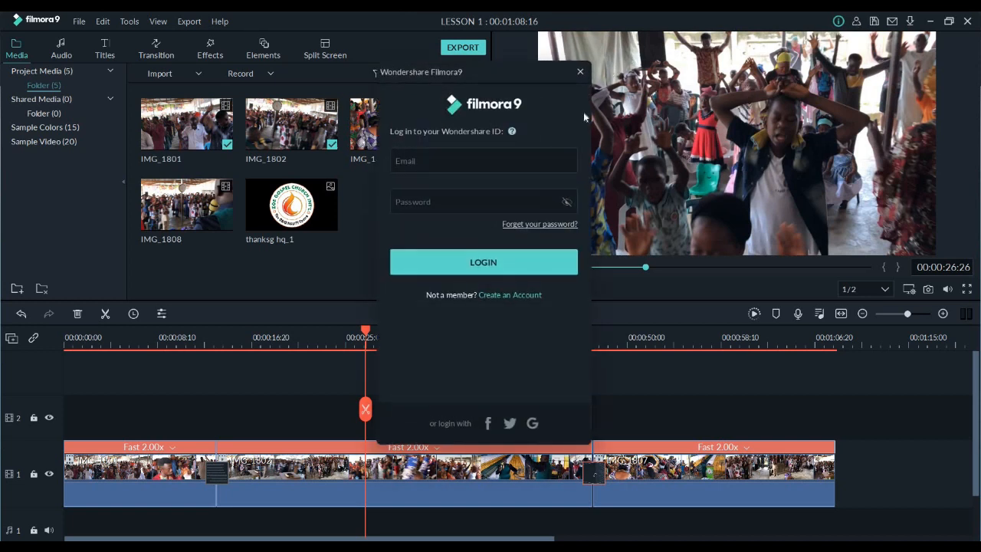
{"action": "left_click", "coordinate": [581, 72]}
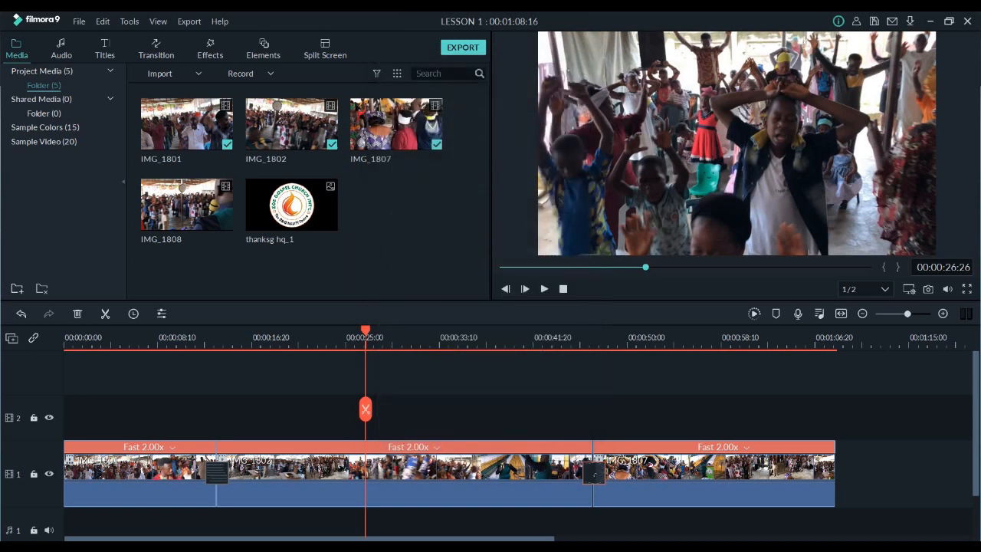
Start exporting the sequence as an MP4 named My Video to D:/Videos, abort the export and close the export settings
{"action": "left_click", "coordinate": [465, 48]}
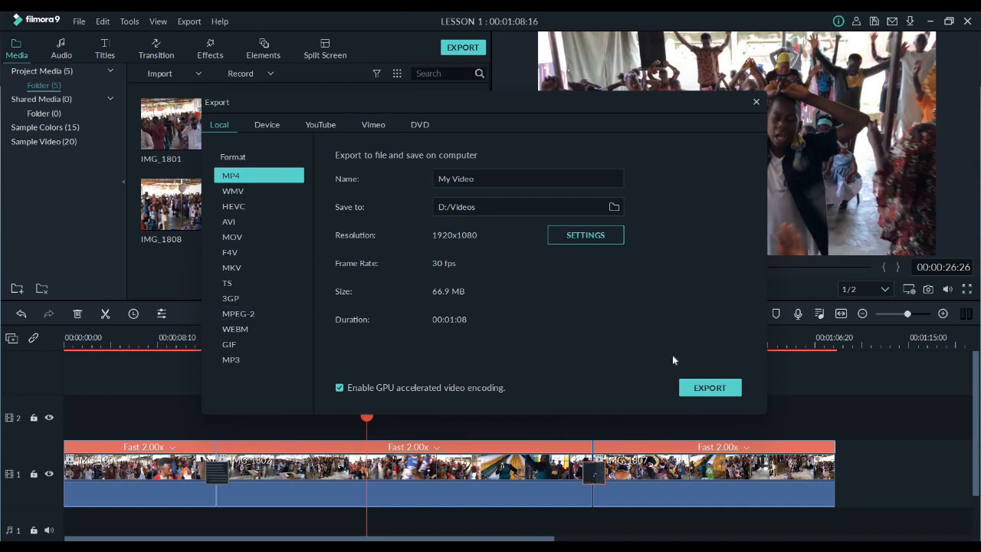
{"action": "left_click", "coordinate": [699, 386]}
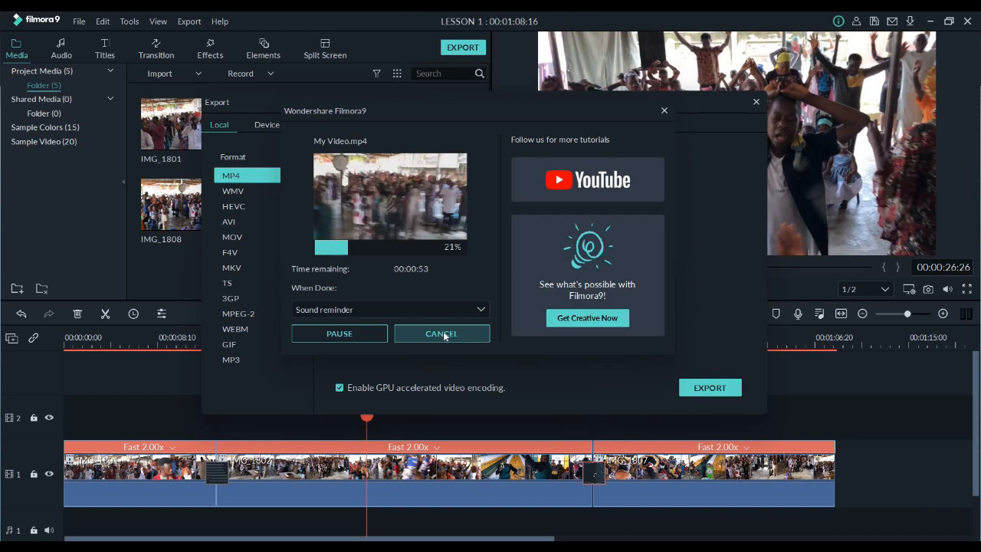
{"action": "left_click", "coordinate": [444, 336]}
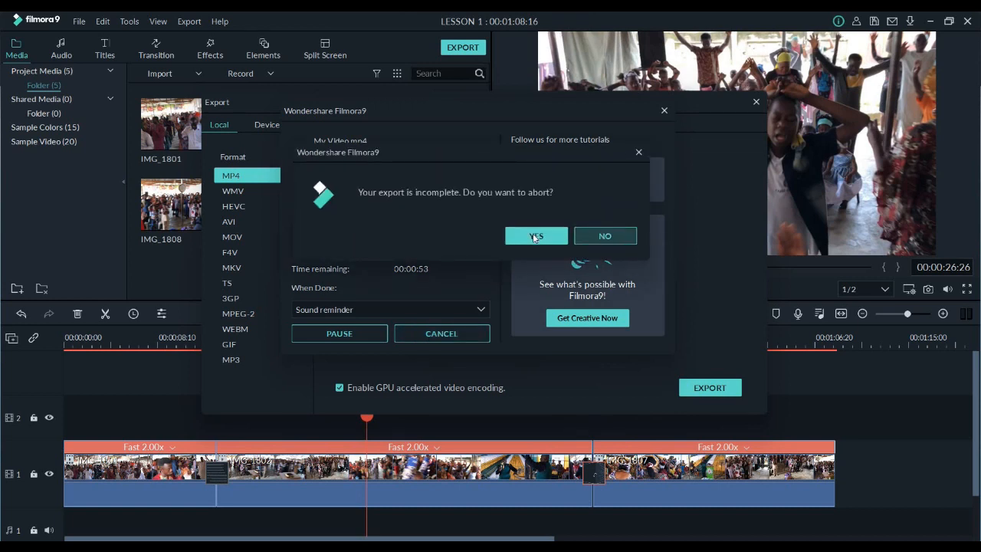
{"action": "left_click", "coordinate": [536, 236]}
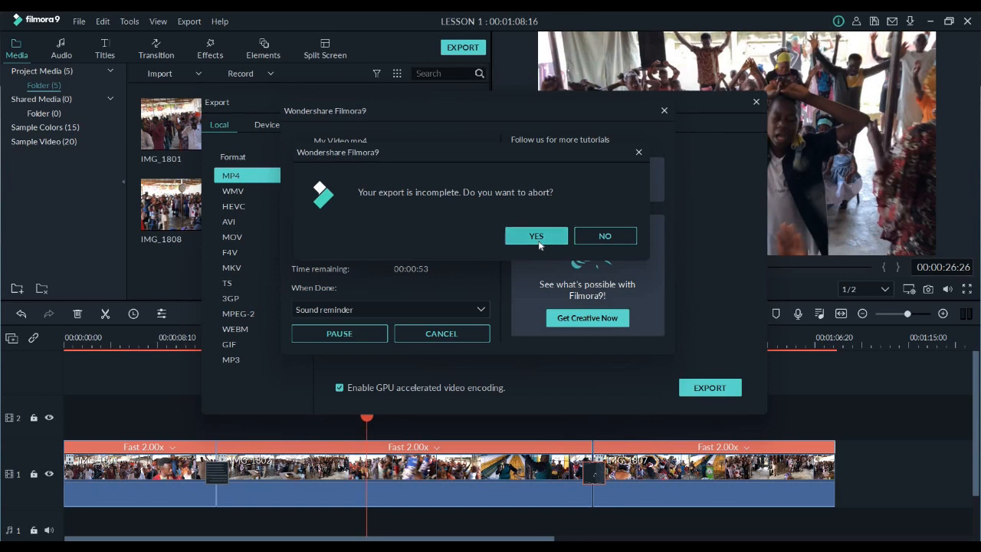
{"action": "left_click", "coordinate": [756, 101]}
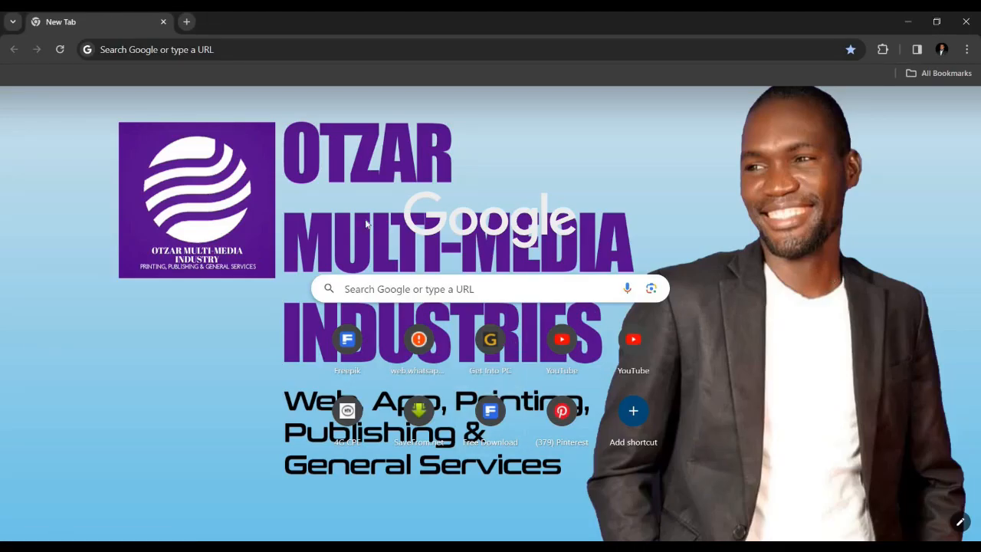
{"action": "left_click", "coordinate": [941, 50]}
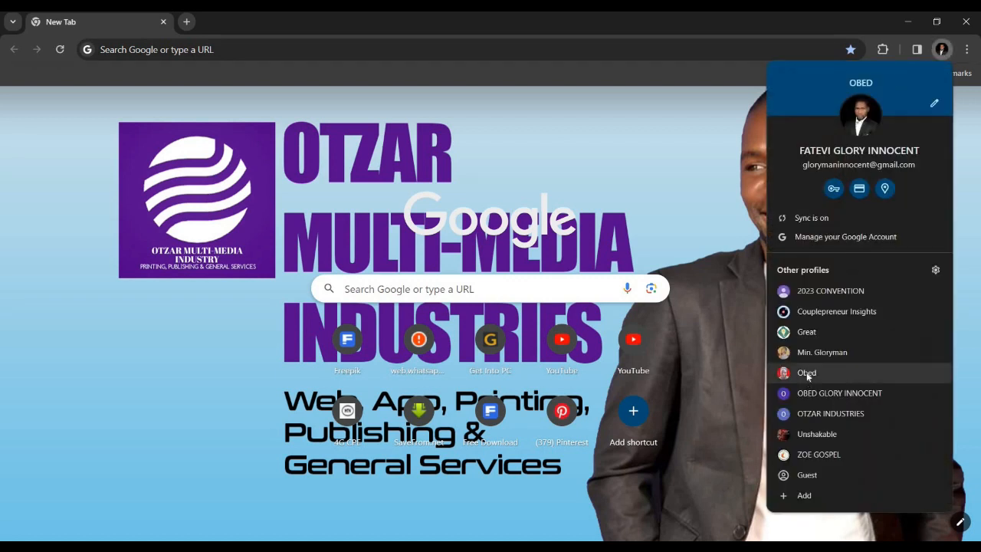
{"action": "left_click", "coordinate": [806, 373]}
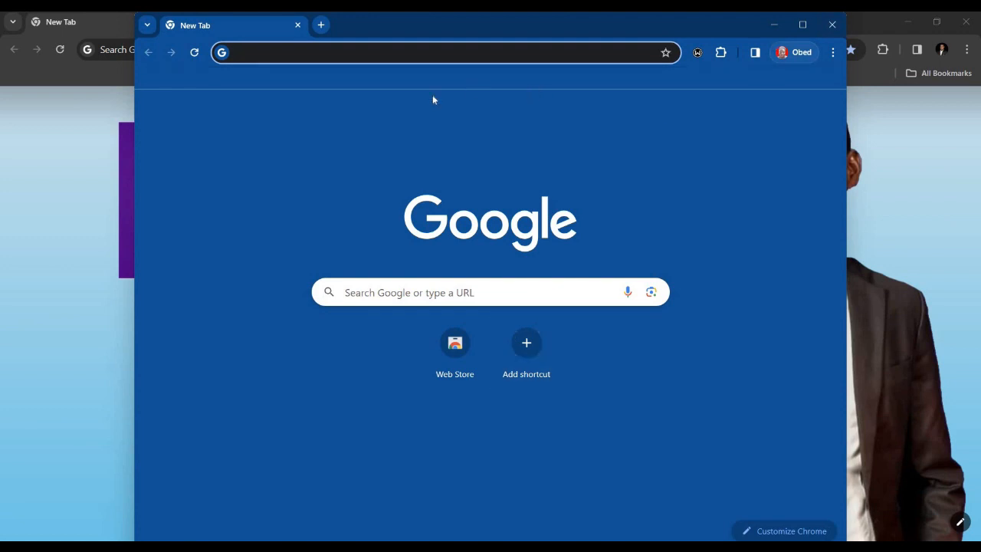
{"action": "type", "text": "Y"}
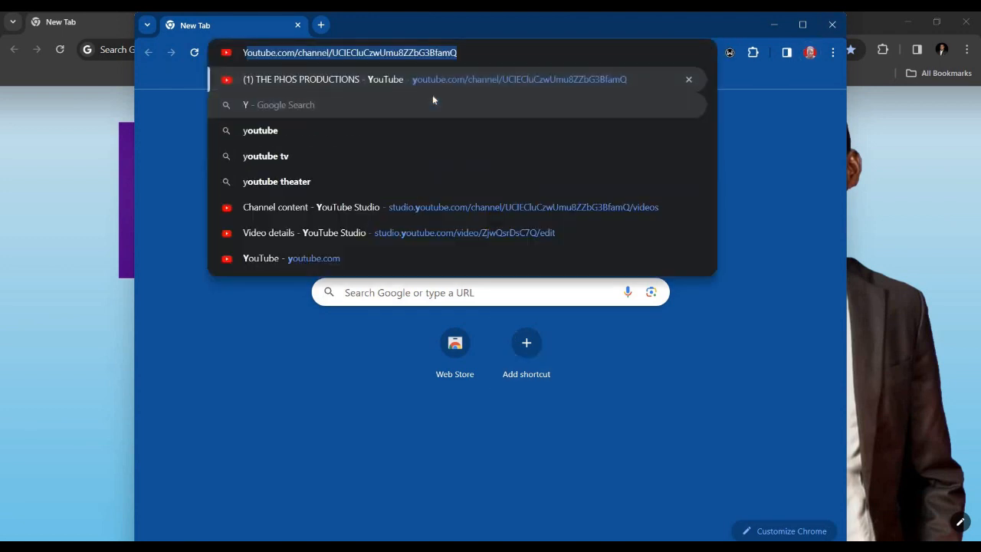
{"action": "left_click", "coordinate": [832, 25]}
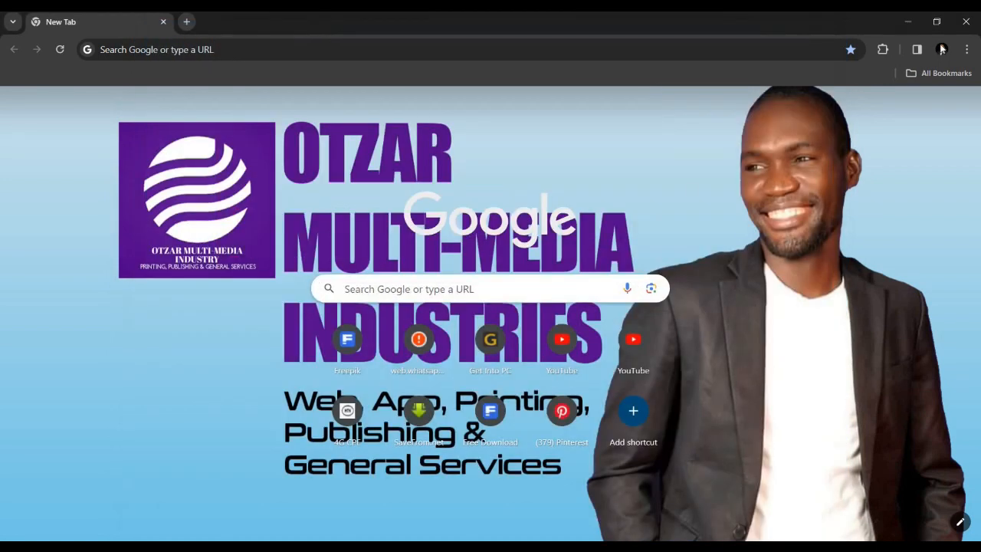
Open YouTube in Chrome, skip the ad on the "How to Make Circle Webcam w/ Shadow in OBS Studio Tutorial" video and pause it
{"action": "left_click", "coordinate": [564, 353]}
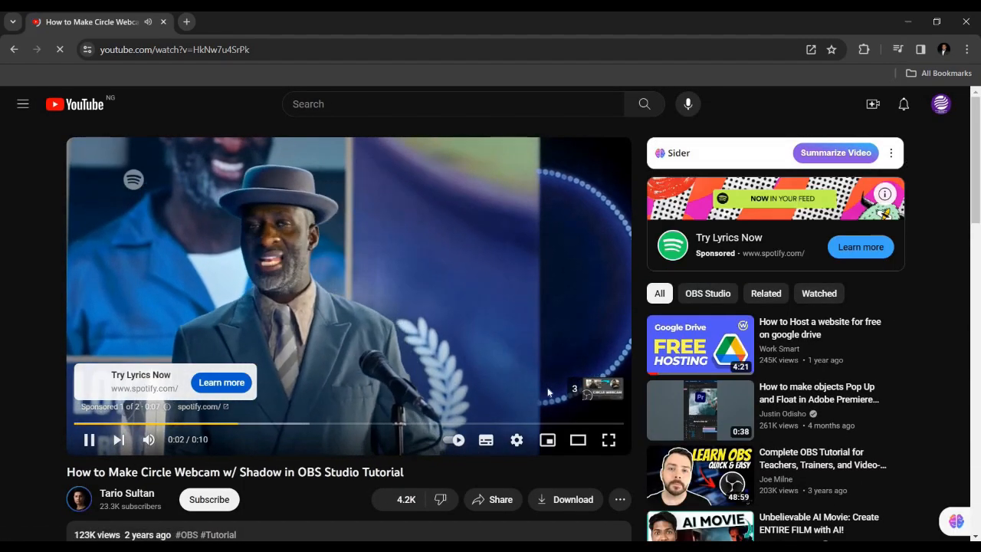
{"action": "left_click", "coordinate": [597, 389]}
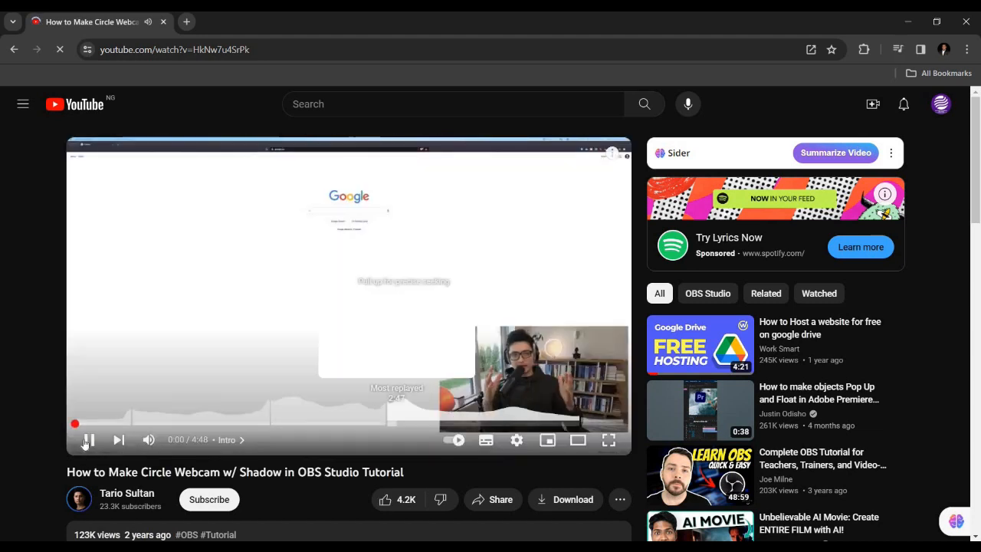
{"action": "left_click", "coordinate": [472, 289]}
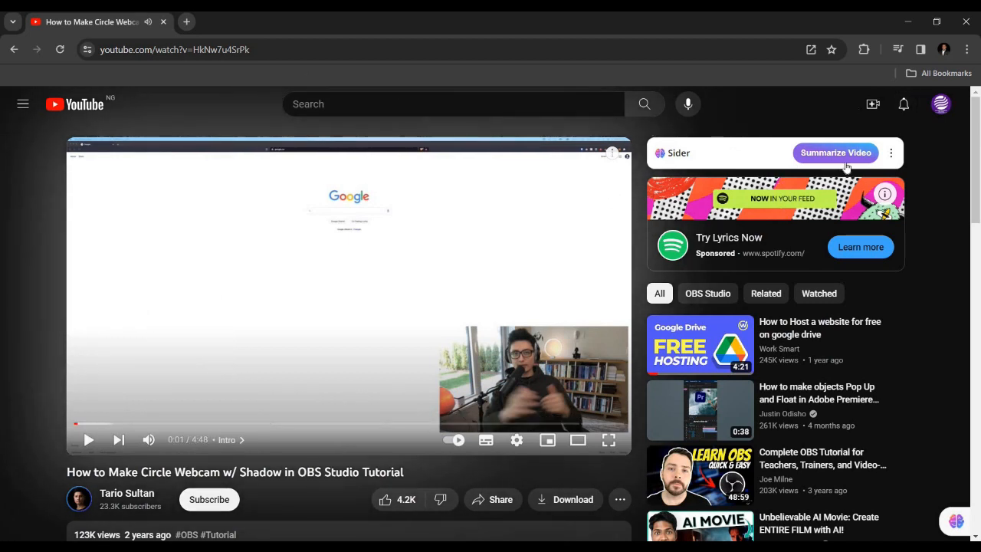
Open your own YouTube channel page and look through its banner and uploaded videos
{"action": "left_click", "coordinate": [23, 107]}
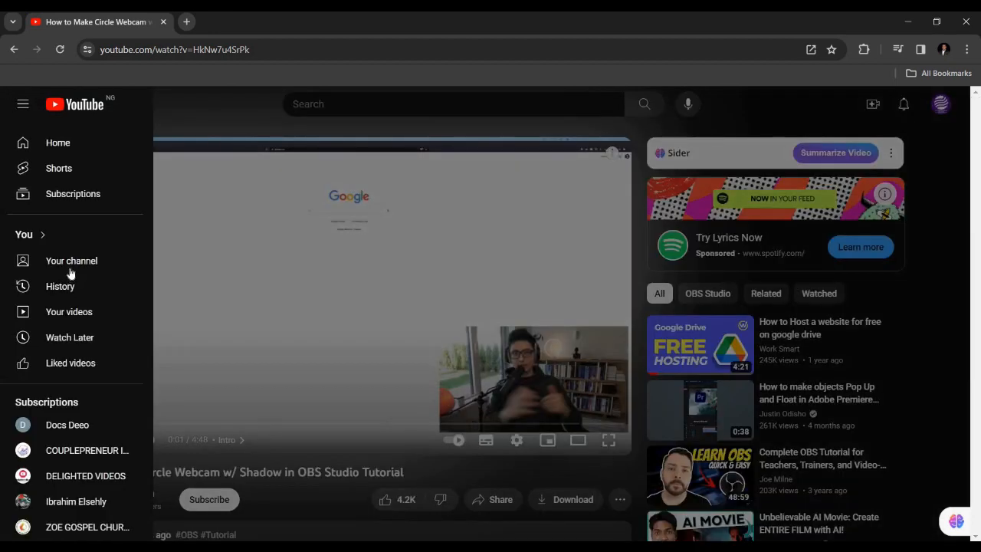
{"action": "left_click", "coordinate": [71, 273]}
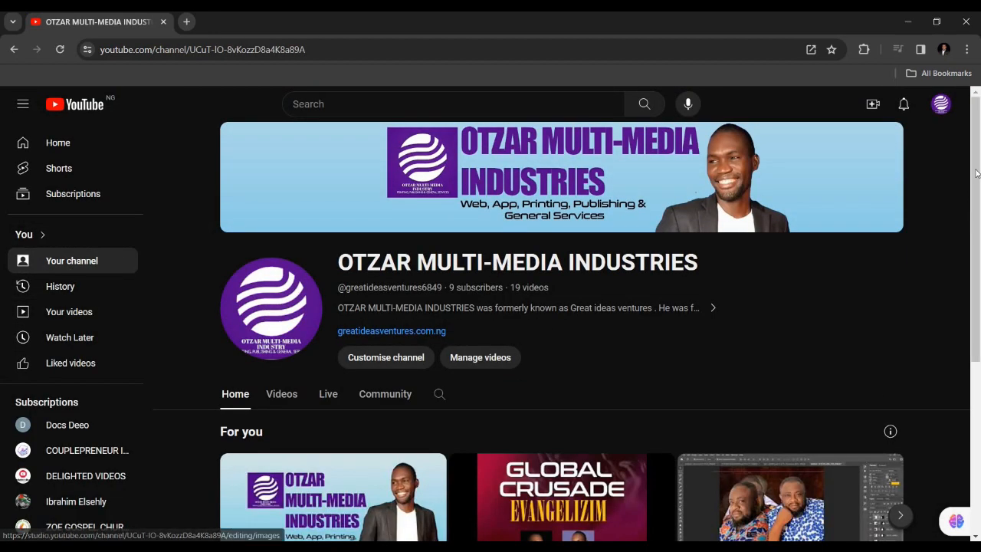
{"action": "scroll", "coordinate": [979, 307], "scroll_direction": "down", "scroll_amount": 1}
{"action": "scroll", "coordinate": [979, 307], "scroll_direction": "down", "scroll_amount": 3}
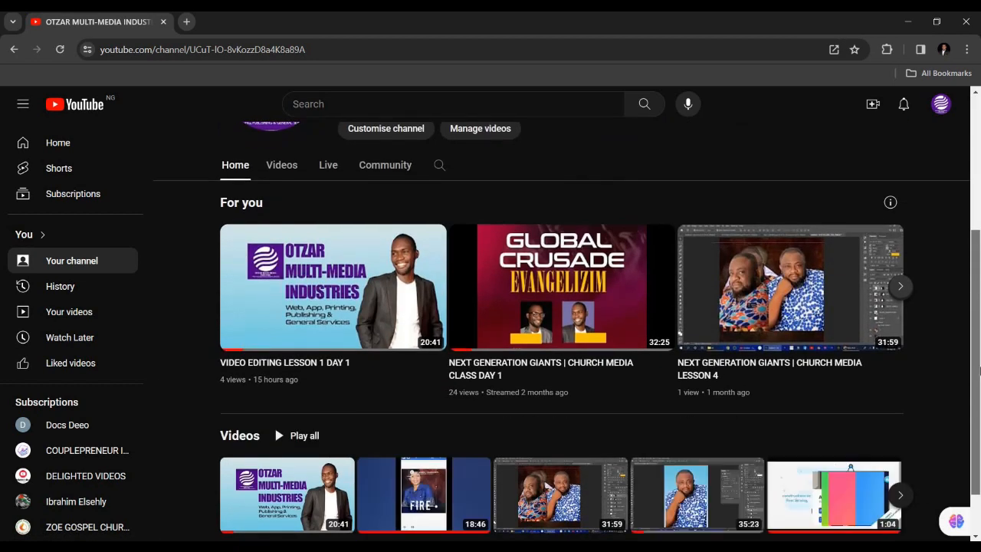
{"action": "scroll", "coordinate": [979, 370], "scroll_direction": "down", "scroll_amount": 1}
{"action": "left_click_drag", "start_coordinate": [978, 280], "coordinate": [969, 121]}
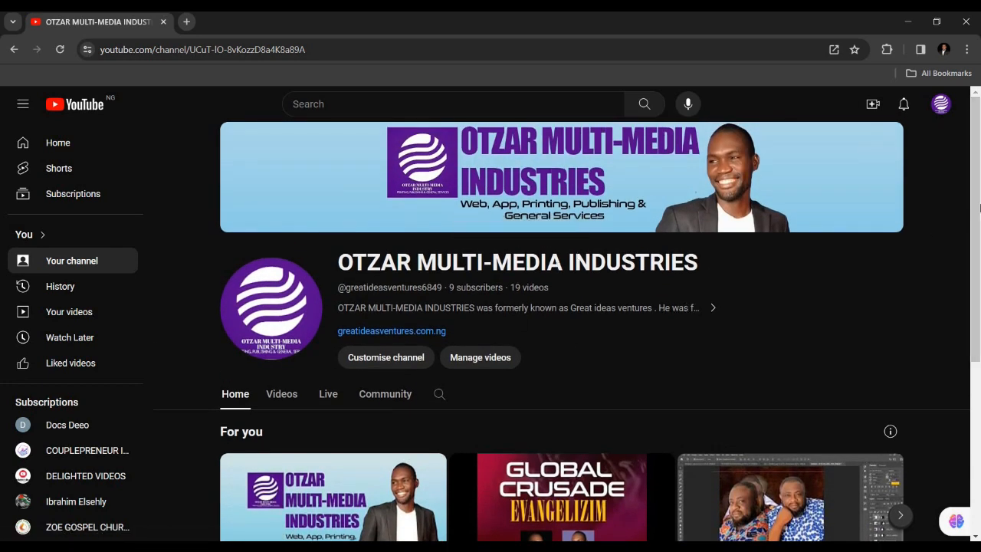
{"action": "left_click_drag", "start_coordinate": [972, 249], "coordinate": [978, 416]}
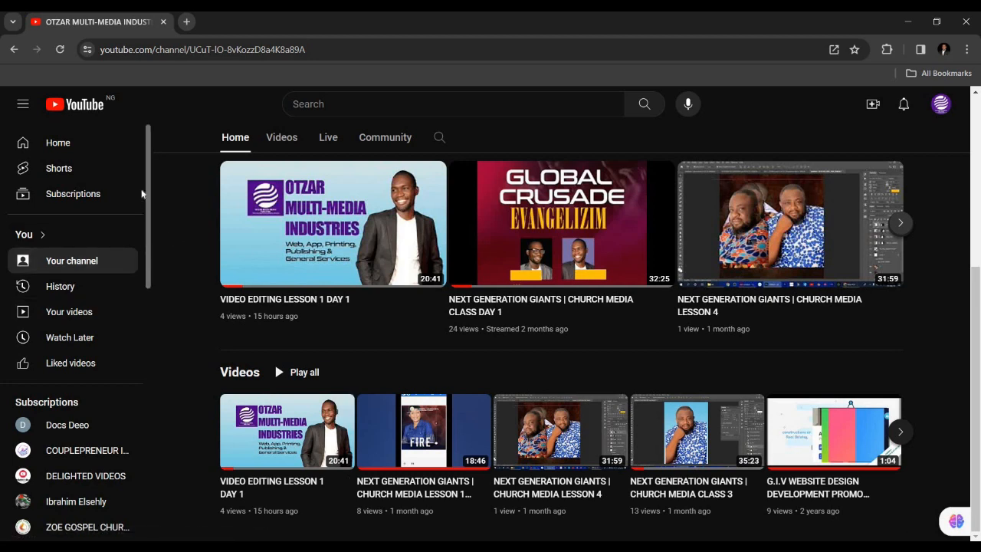
Open the Audio library in YouTube Studio and advance through its introductory tips to the last one
{"action": "scroll", "coordinate": [147, 361], "scroll_direction": "down", "scroll_amount": 2}
{"action": "left_click", "coordinate": [88, 456]}
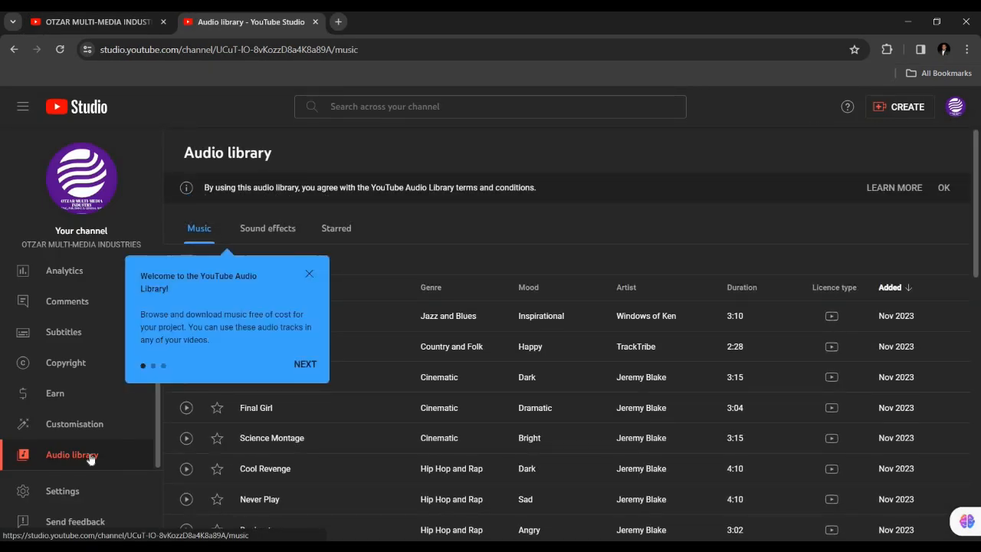
{"action": "left_click", "coordinate": [305, 364]}
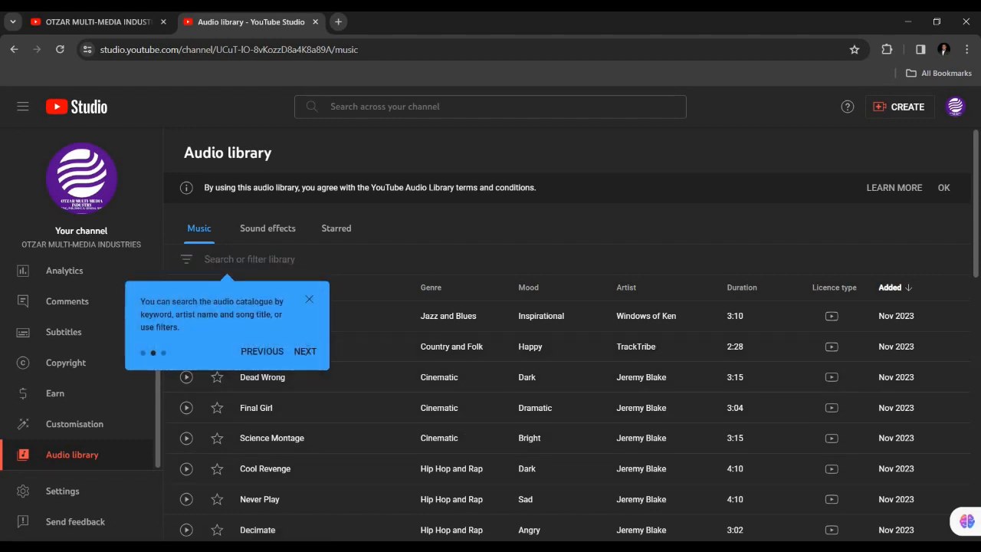
{"action": "left_click", "coordinate": [308, 351]}
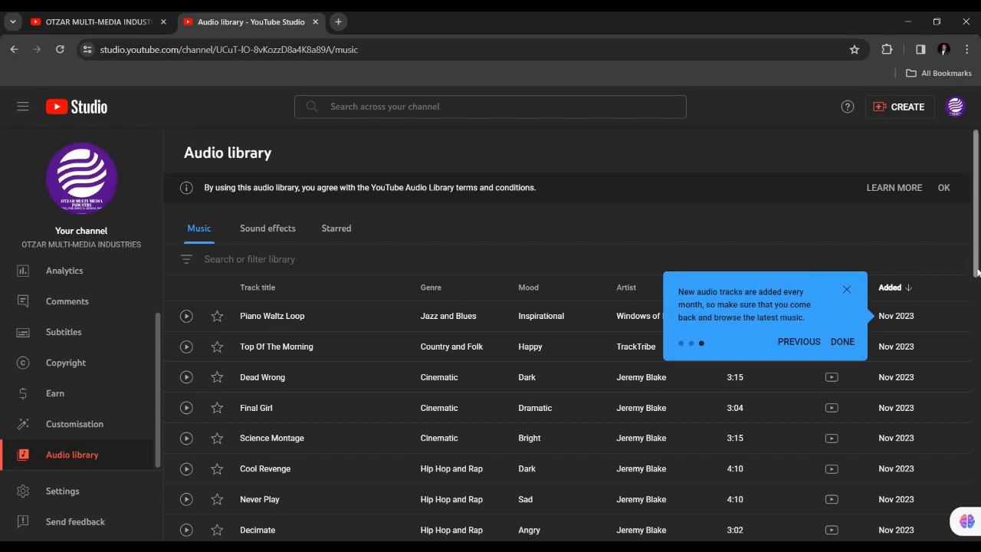
Browse the Audio library's music list and preview the track Cool Revenge briefly, pausing it again
{"action": "scroll", "coordinate": [980, 202], "scroll_direction": "down", "scroll_amount": 8}
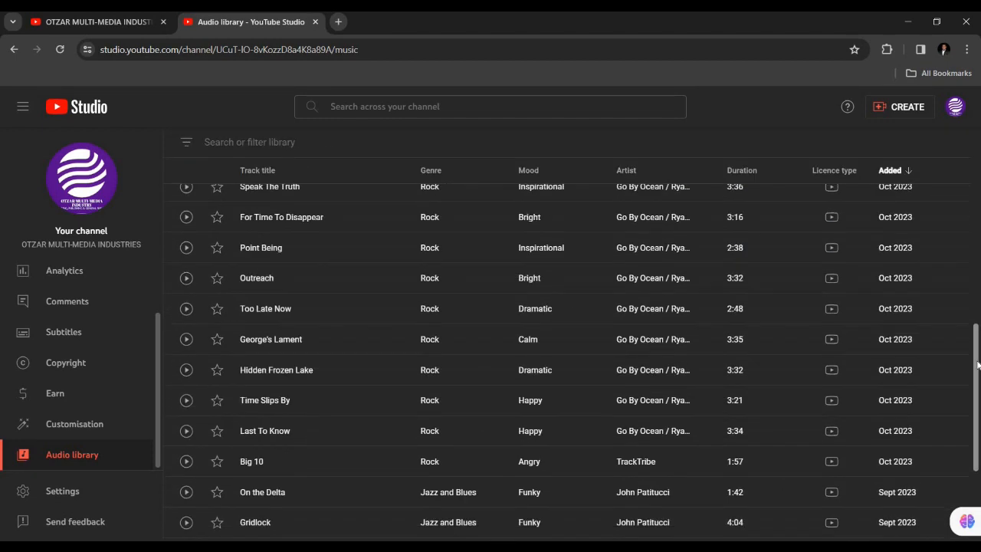
{"action": "scroll", "coordinate": [980, 202], "scroll_direction": "up", "scroll_amount": 10}
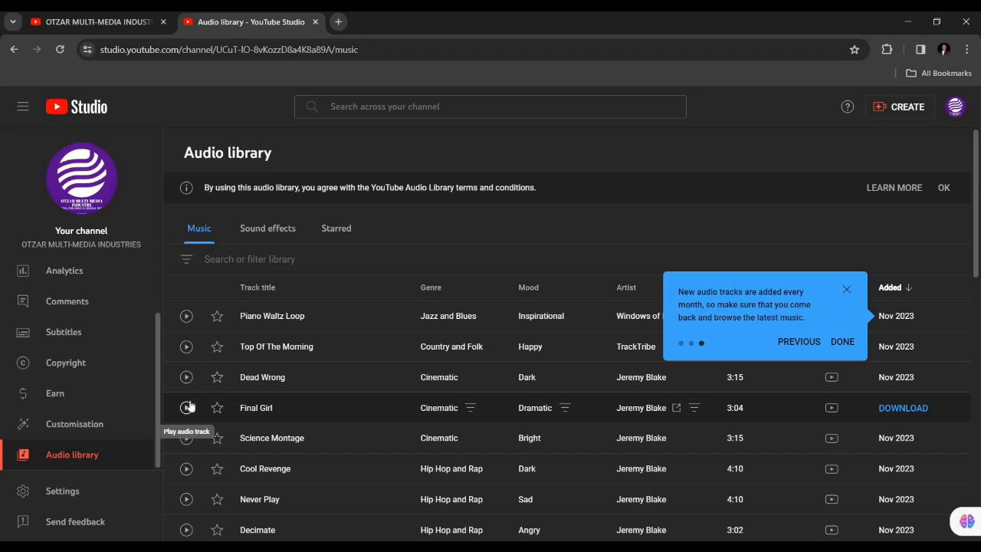
{"action": "left_click", "coordinate": [186, 469]}
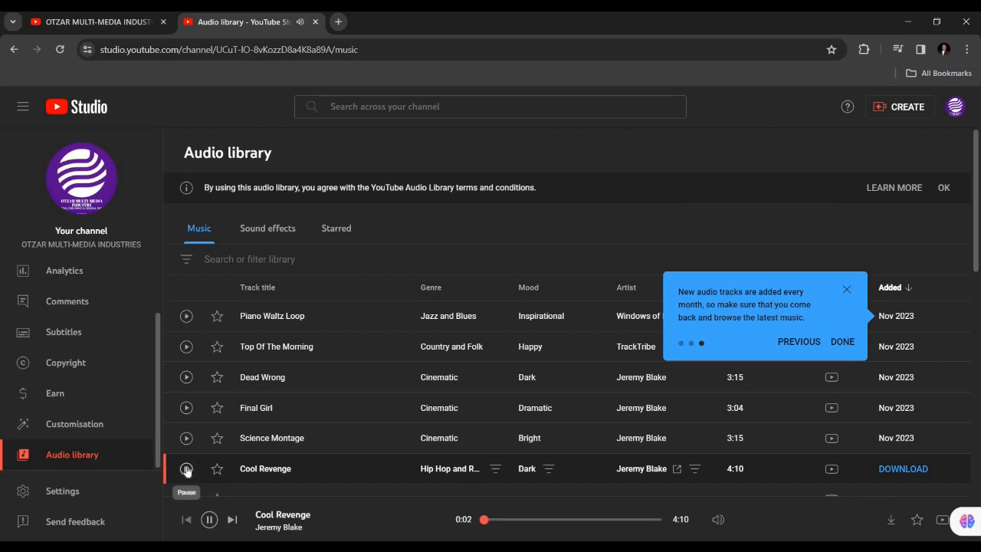
{"action": "left_click", "coordinate": [187, 469]}
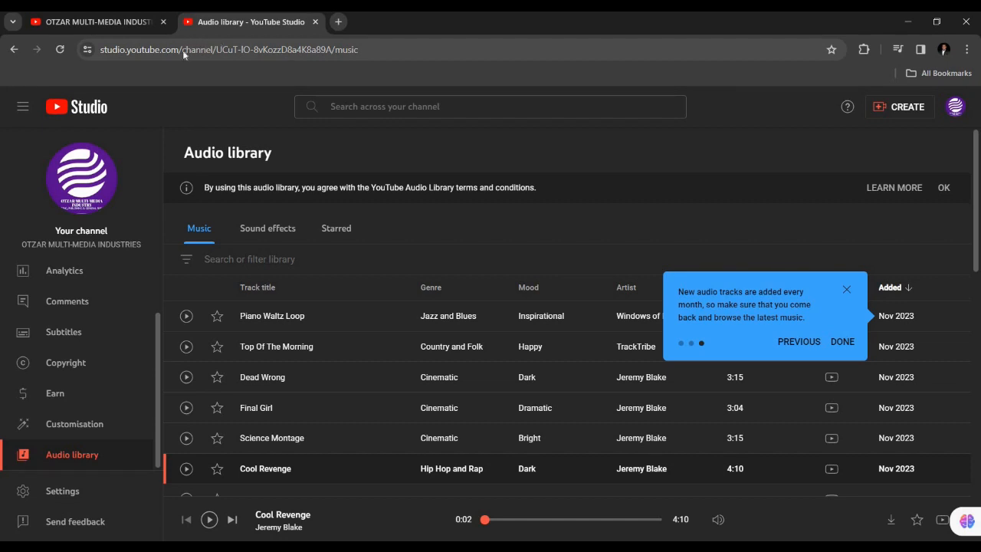
Highlight the channel path in the Audio library's web address and go back to the channel page
{"action": "left_click", "coordinate": [225, 49]}
{"action": "left_click_drag", "start_coordinate": [232, 50], "coordinate": [411, 36]}
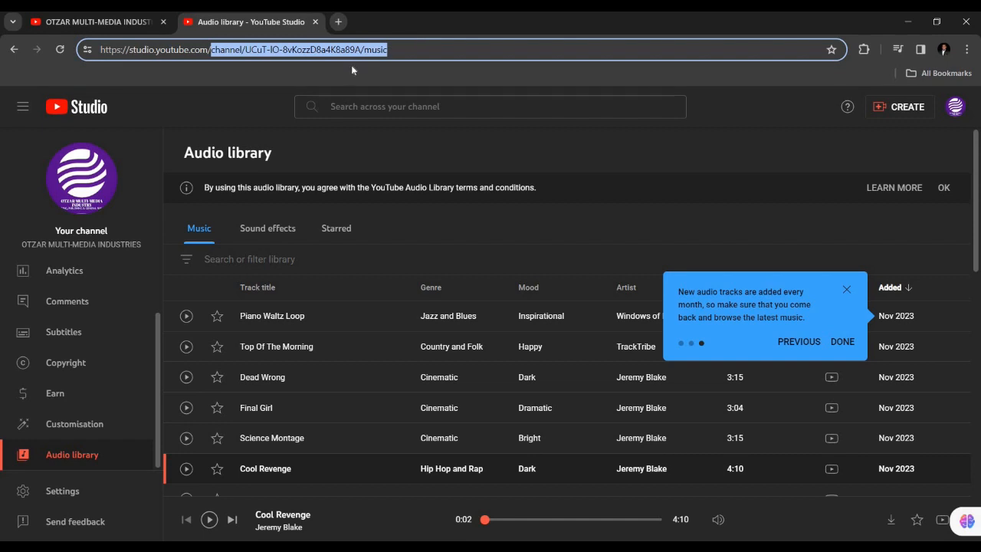
{"action": "left_click", "coordinate": [132, 23]}
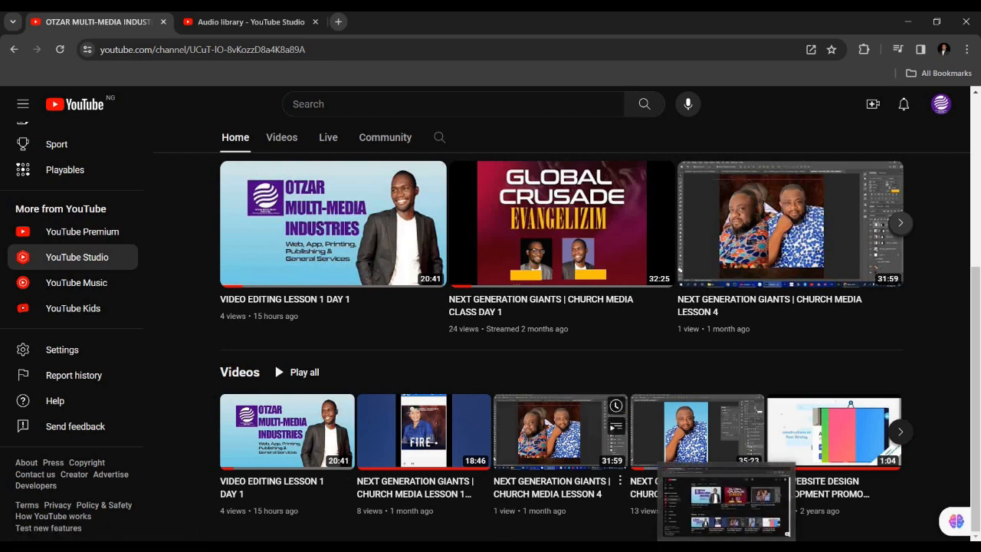
Switch to Filmora and play a few seconds of the sequence from the current playhead position
{"action": "key", "text": "alt+Tab"}
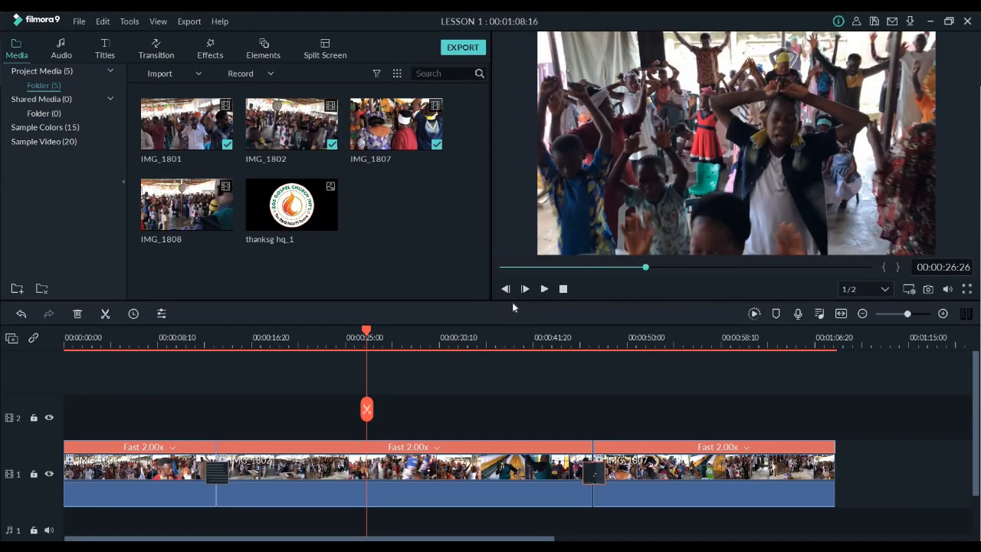
{"action": "key", "text": "space"}
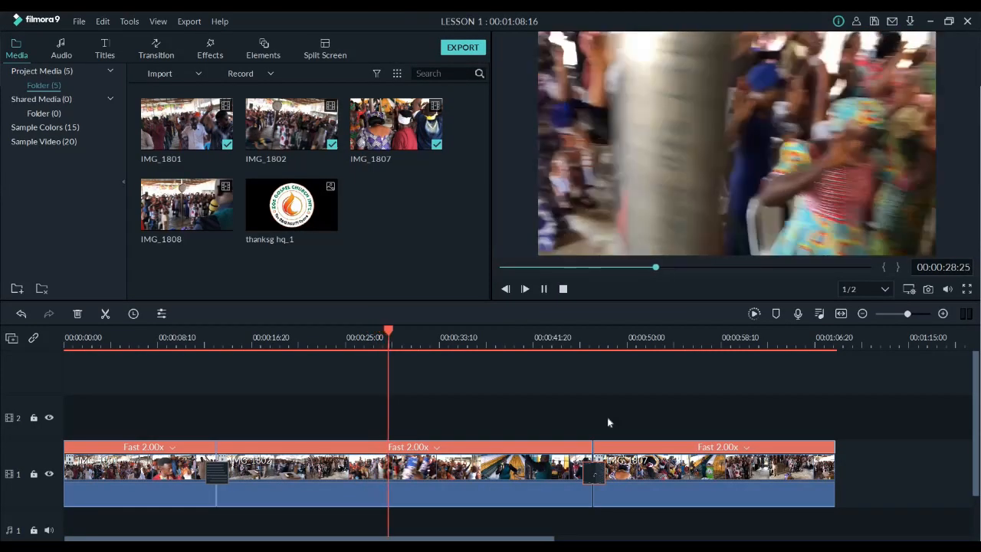
{"action": "key", "text": "space"}
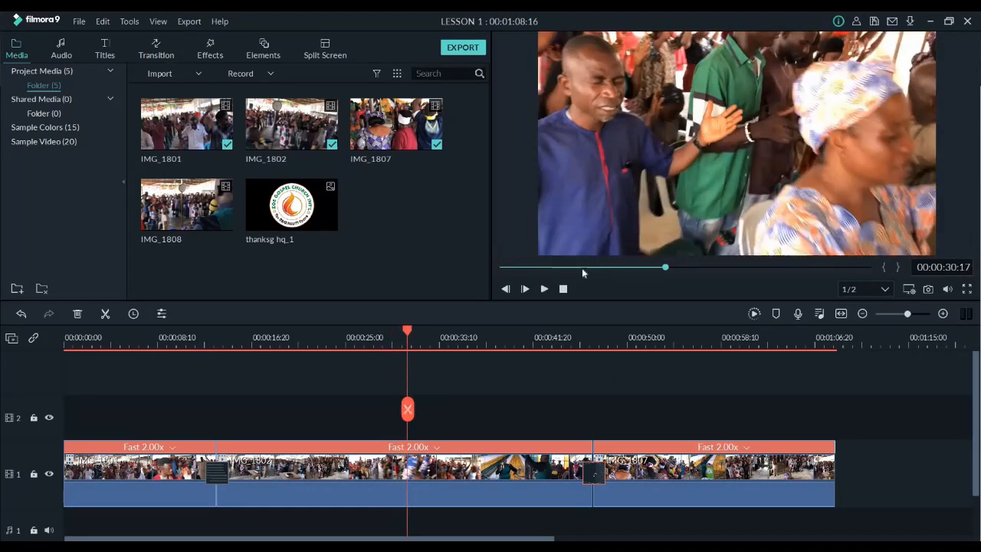
Place the thanksg hq_1 logo at the start of video track 2 and shrink it to less than half size near the frame's centre
{"action": "left_click_drag", "start_coordinate": [313, 223], "coordinate": [66, 418]}
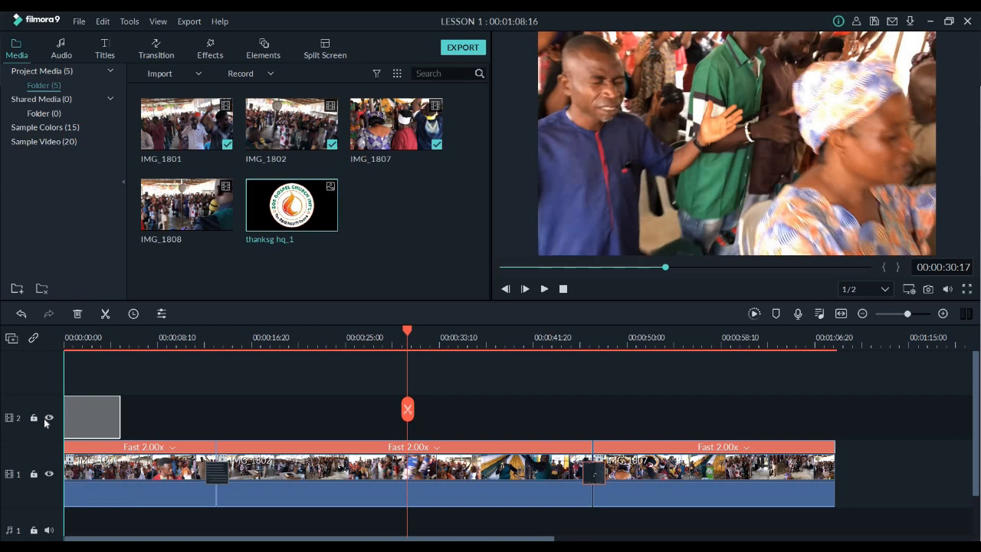
{"action": "left_click", "coordinate": [100, 345]}
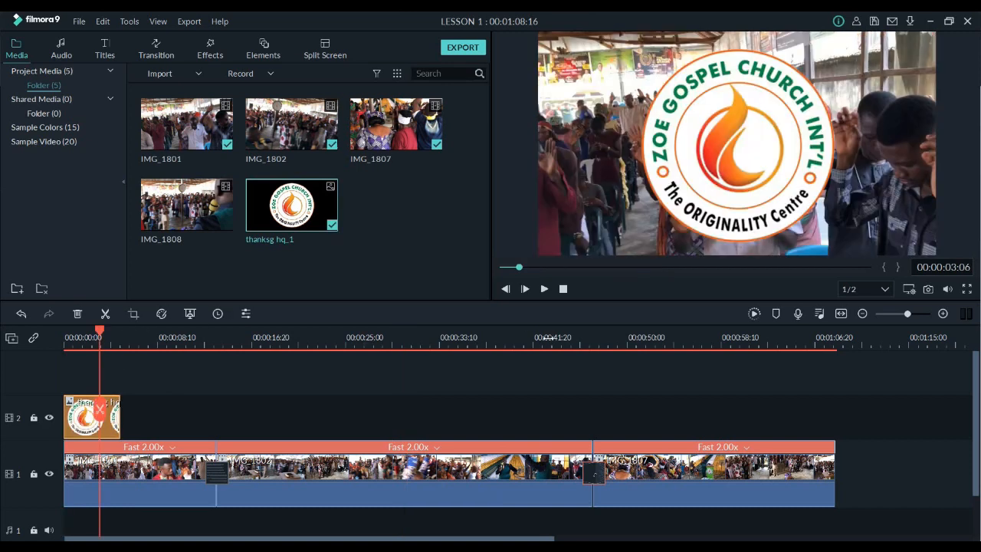
{"action": "double_click", "coordinate": [730, 173]}
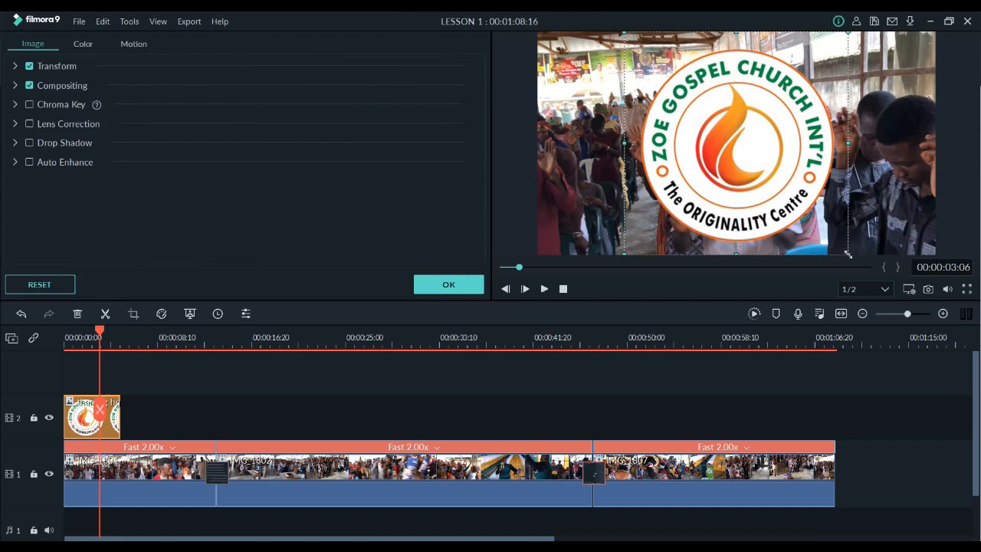
{"action": "left_click_drag", "start_coordinate": [814, 203], "coordinate": [669, 130]}
{"action": "left_click_drag", "start_coordinate": [681, 95], "coordinate": [744, 143]}
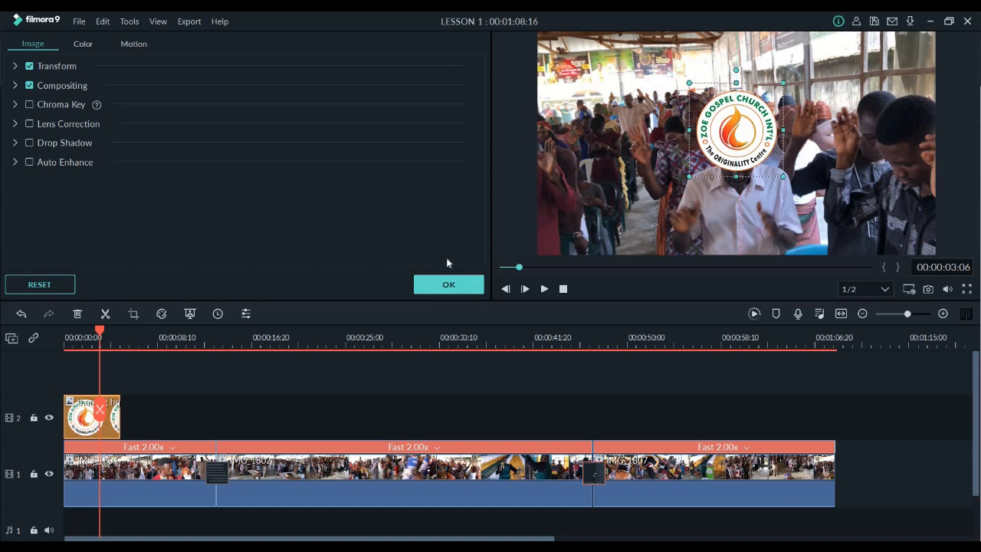
{"action": "left_click", "coordinate": [449, 285]}
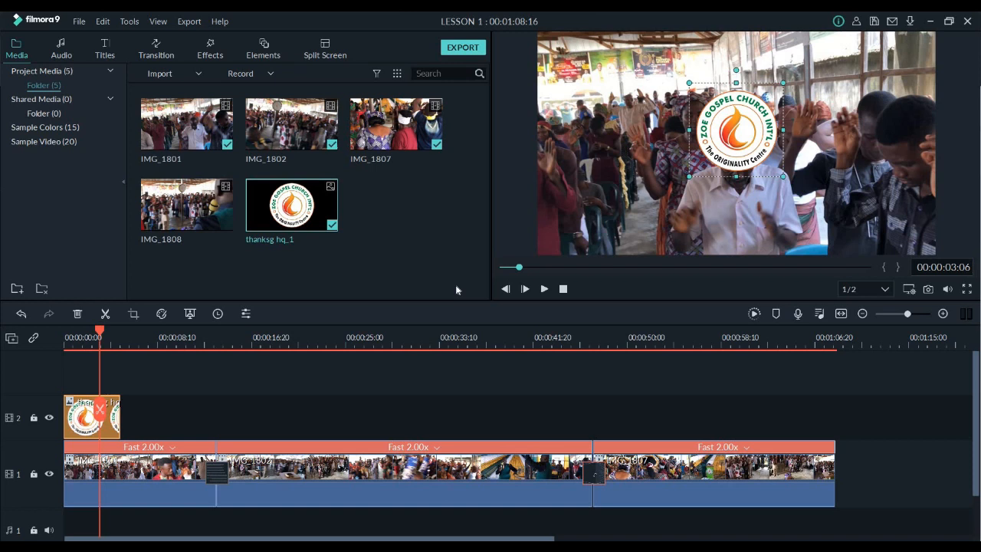
Add the Title 28 preset at the start of the sequence, above the logo clip, and open its text for editing
{"action": "left_click", "coordinate": [110, 51]}
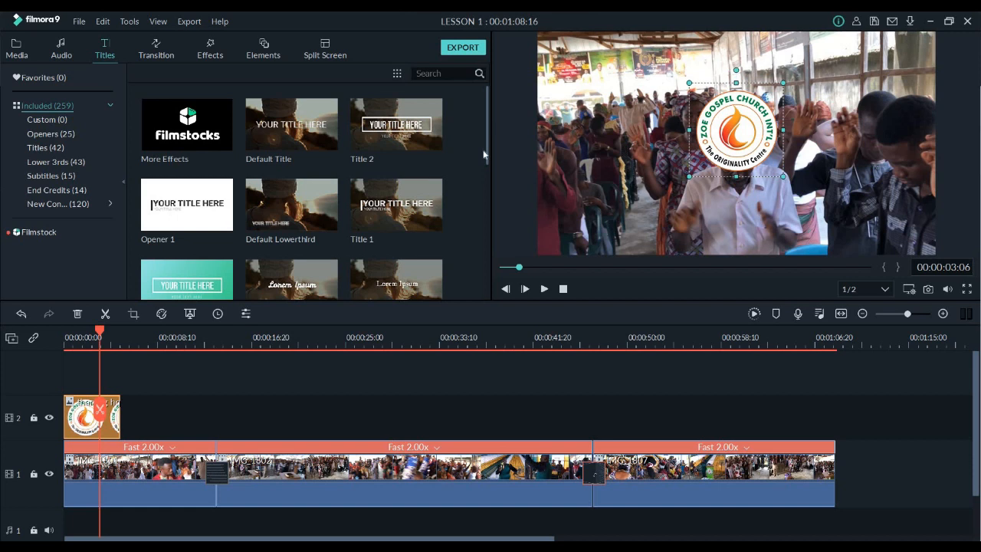
{"action": "scroll", "coordinate": [484, 155], "scroll_direction": "down", "scroll_amount": 5}
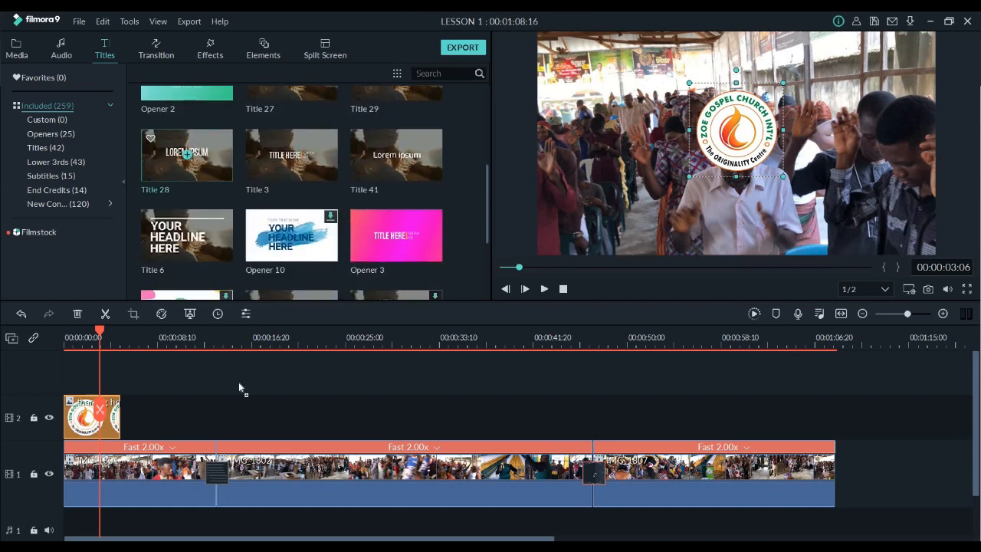
{"action": "left_click_drag", "start_coordinate": [187, 155], "coordinate": [77, 400]}
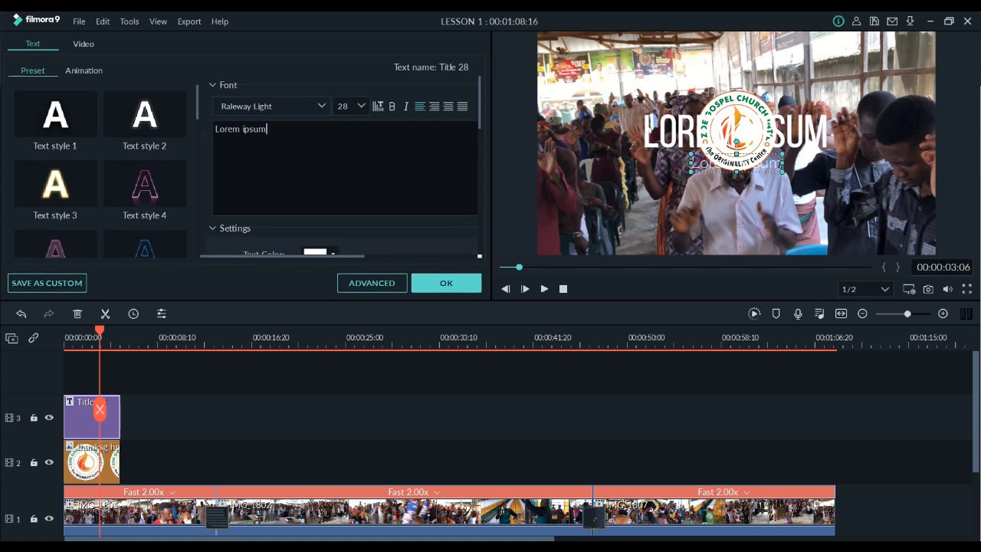
Replace the title's smaller lower text line with "ZOE GOSPEL CHURCH INT'L"
{"action": "left_click_drag", "start_coordinate": [268, 129], "coordinate": [215, 130]}
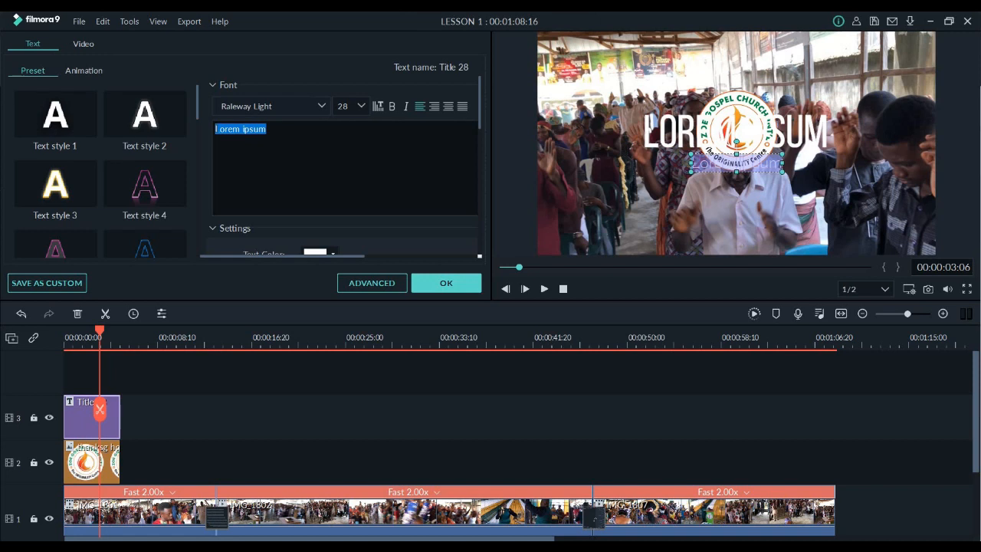
{"action": "type", "text": "ZOE GOS"}
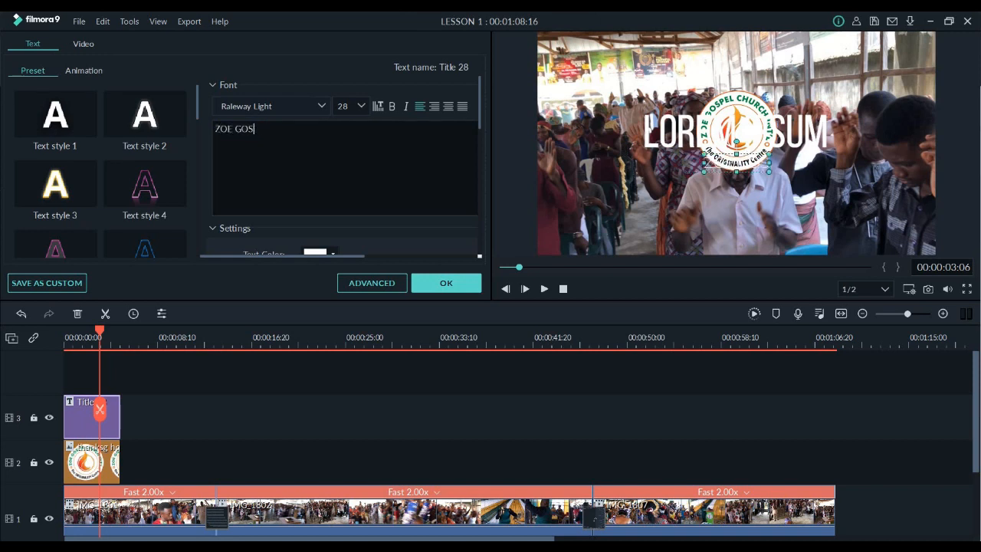
{"action": "type", "text": "PEL C"}
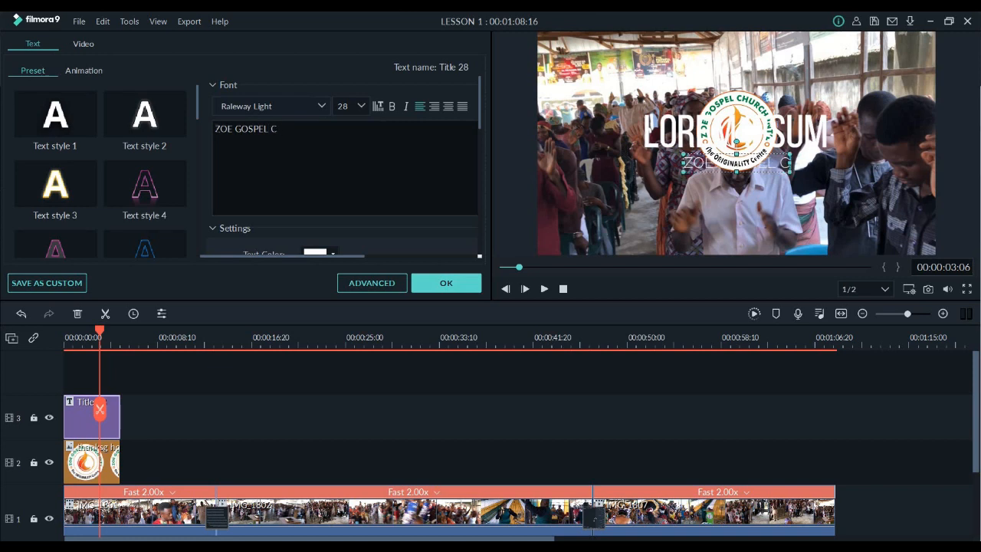
{"action": "type", "text": "HURCH "}
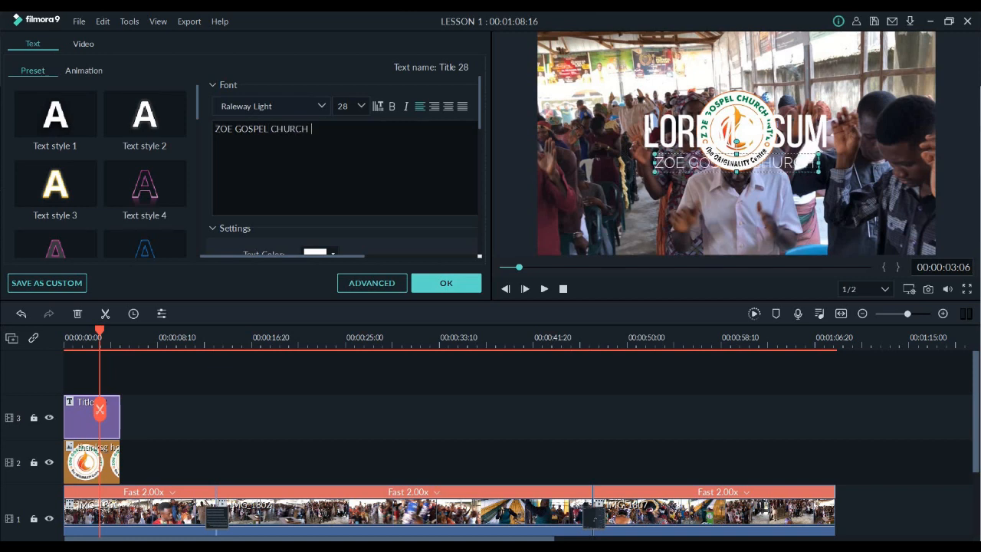
{"action": "type", "text": "INT"}
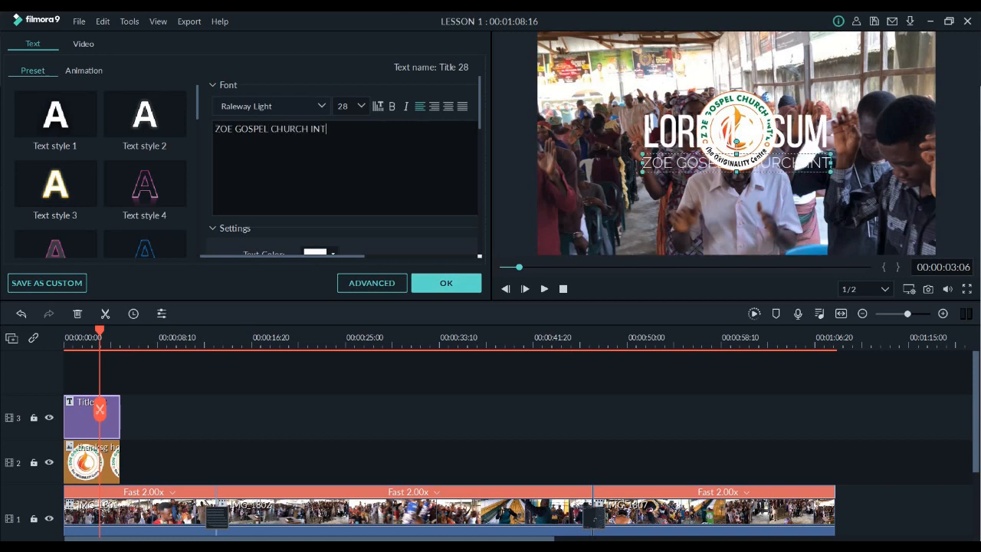
{"action": "type", "text": "'L"}
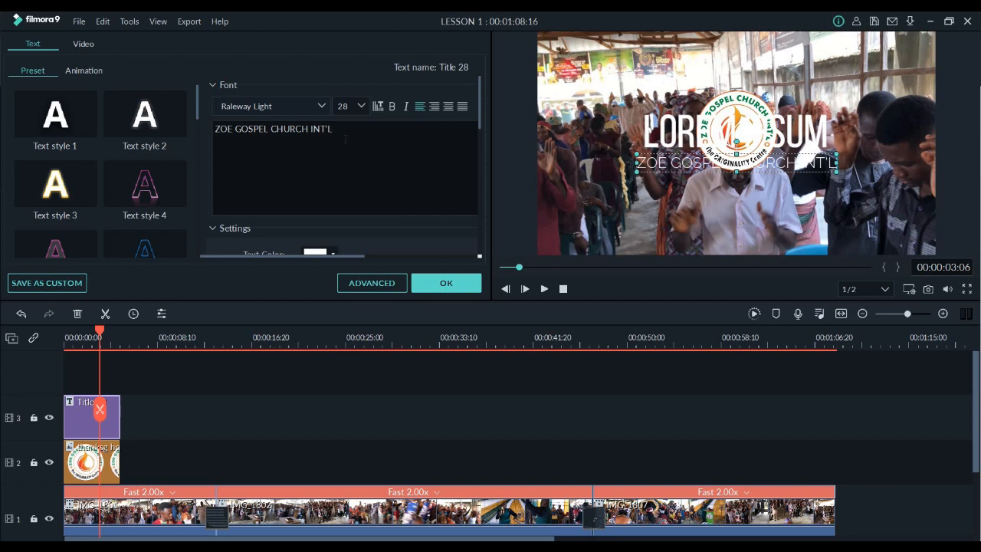
Replace the title's smaller lower text line with "(THE ORIGINALITY CENTRE)" and confirm the text edit
{"action": "left_click_drag", "start_coordinate": [332, 129], "coordinate": [212, 129]}
{"action": "key", "text": "ctrl+c"}
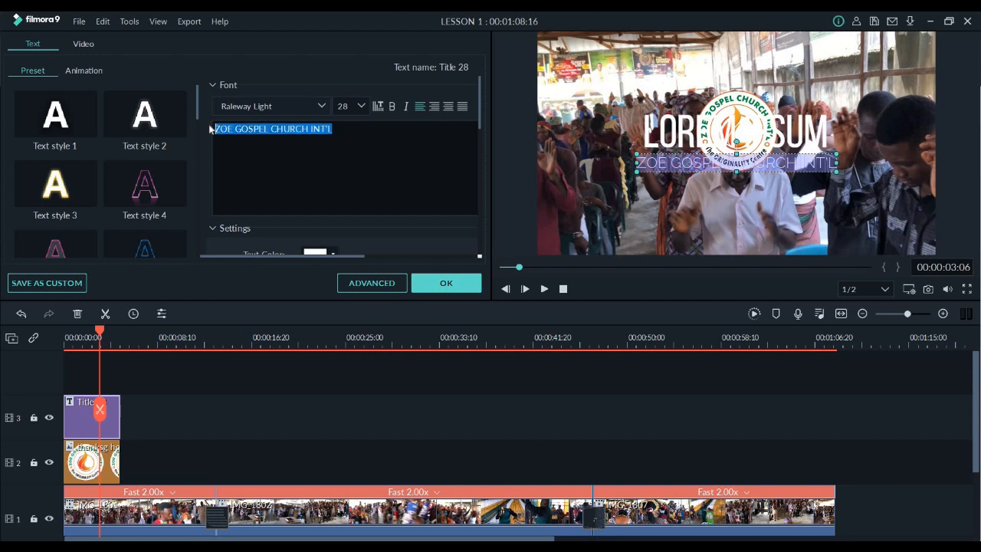
{"action": "key", "text": "BackSpace"}
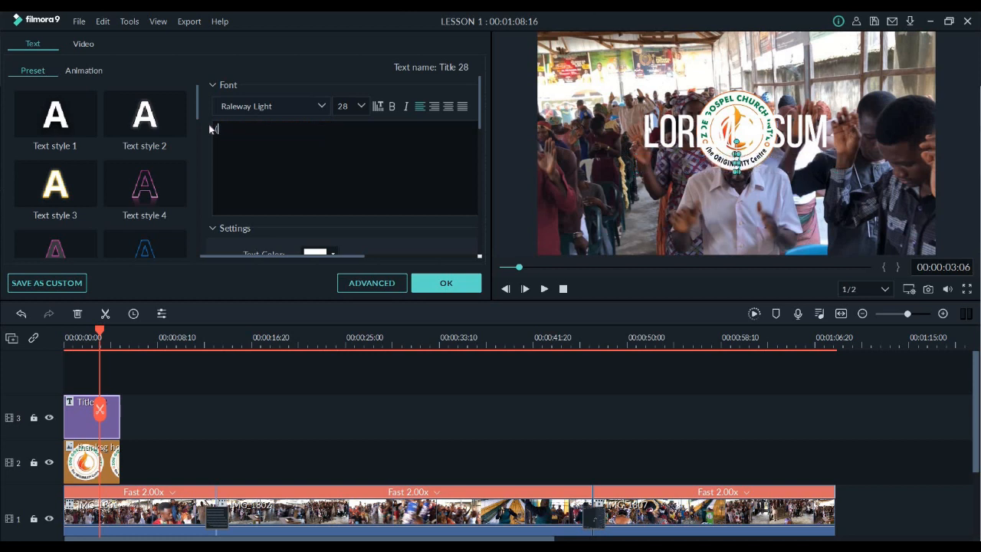
{"action": "type", "text": "(THE OR"}
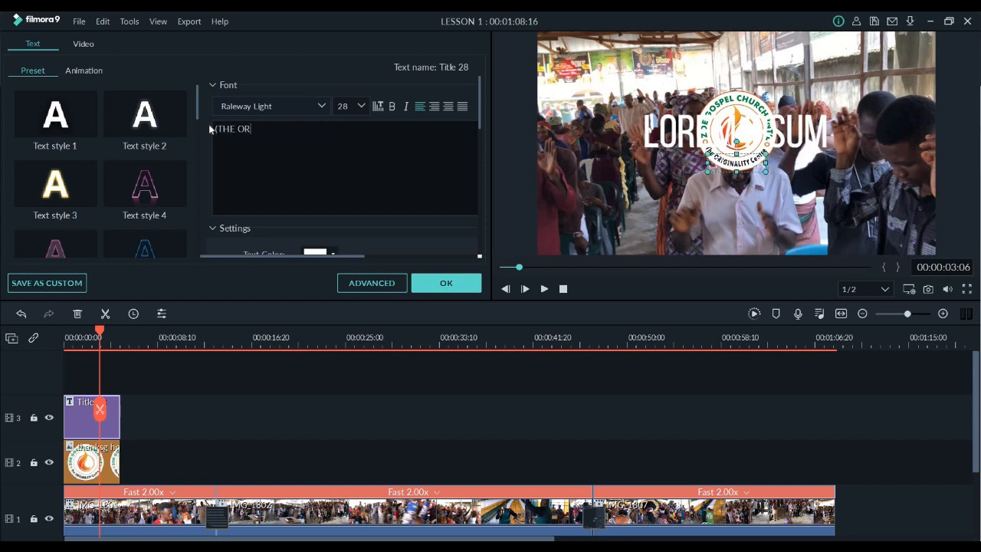
{"action": "type", "text": "IGINA"}
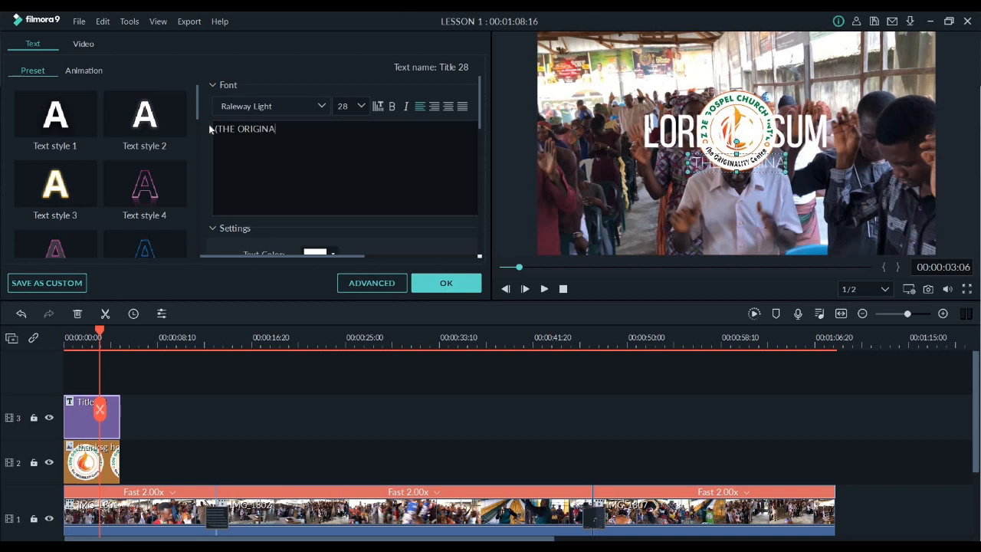
{"action": "type", "text": "LITY"}
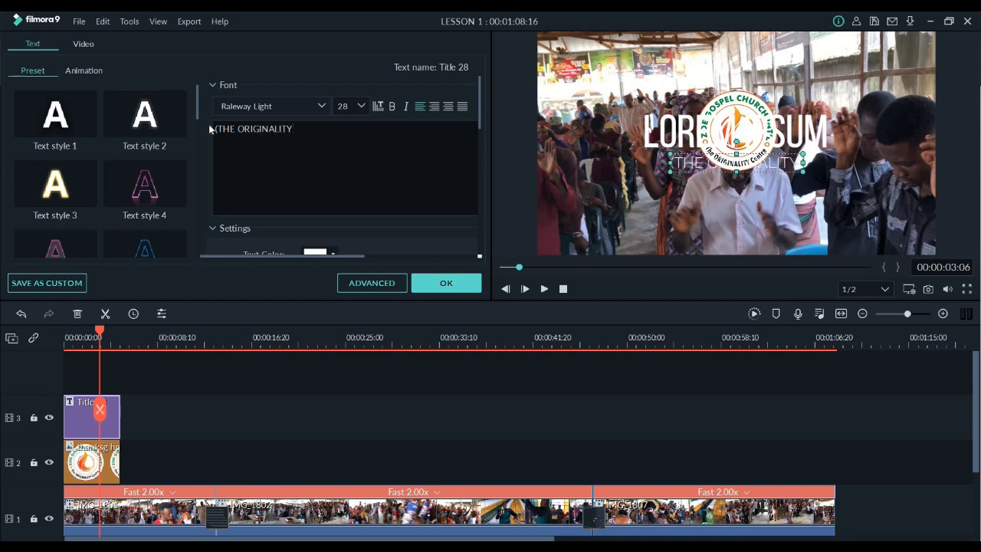
{"action": "type", "text": " CENTRE"}
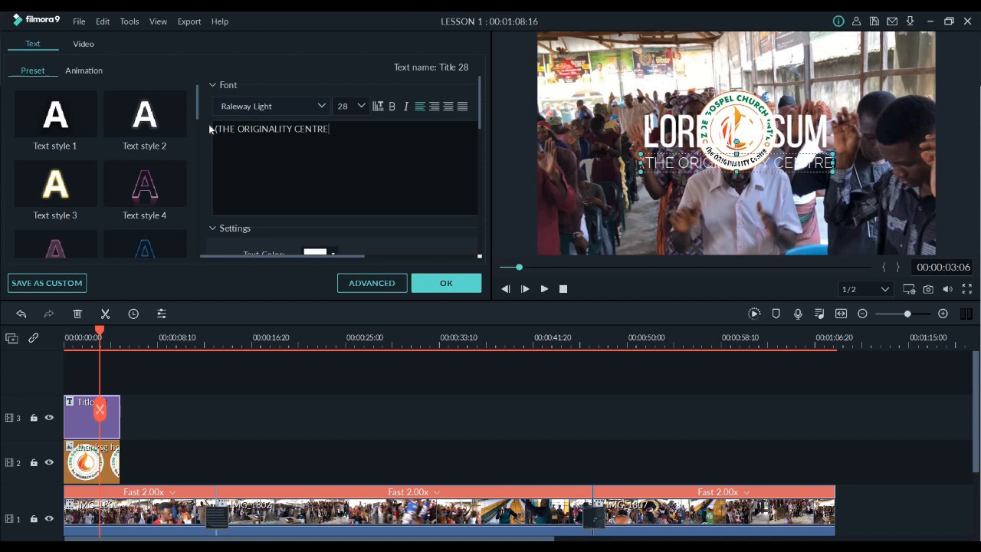
{"action": "type", "text": ")"}
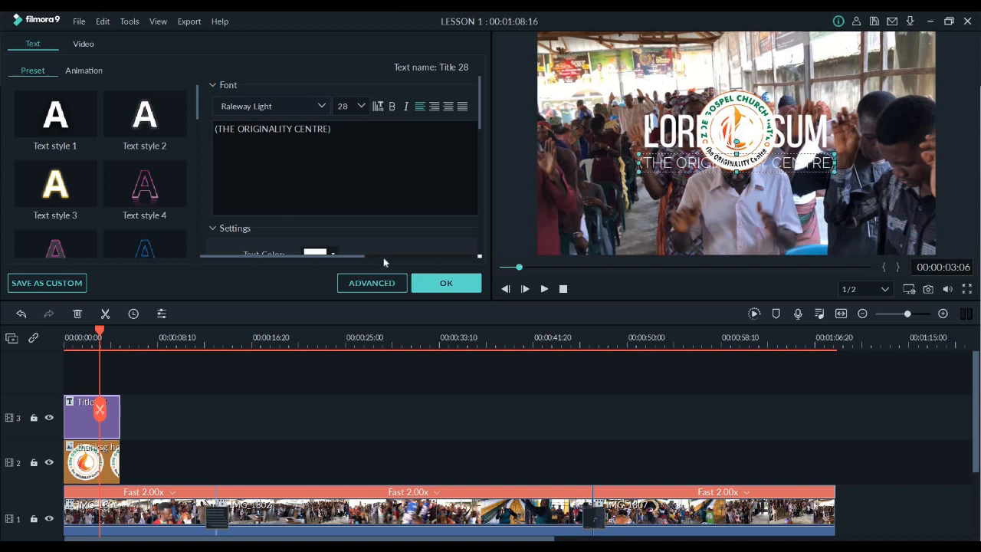
{"action": "left_click", "coordinate": [437, 283]}
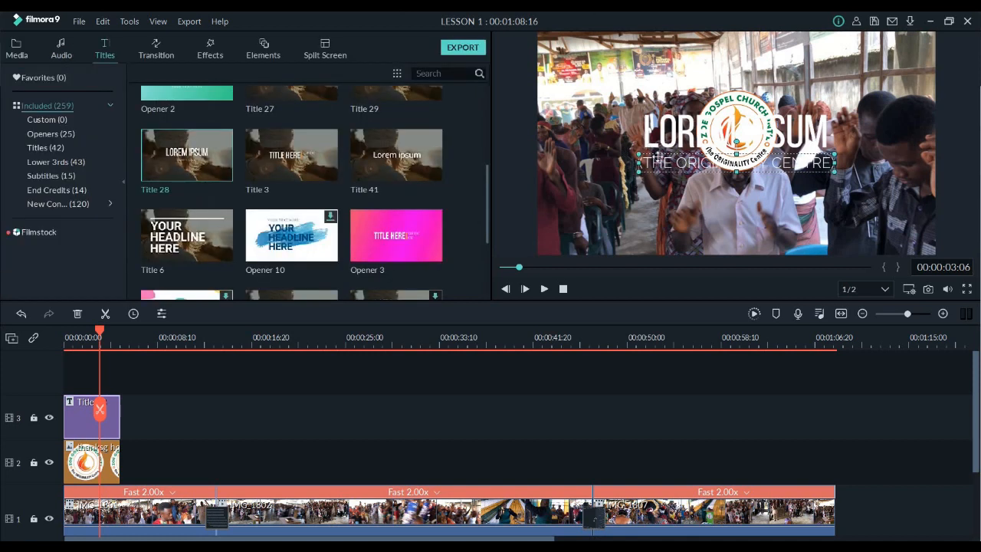
Move both title lines down towards the area below the logo and replace "Lorem Ipsum" with "ZOE GOSPEL CHURCH INT'L"
{"action": "left_click_drag", "start_coordinate": [659, 205], "coordinate": [663, 255]}
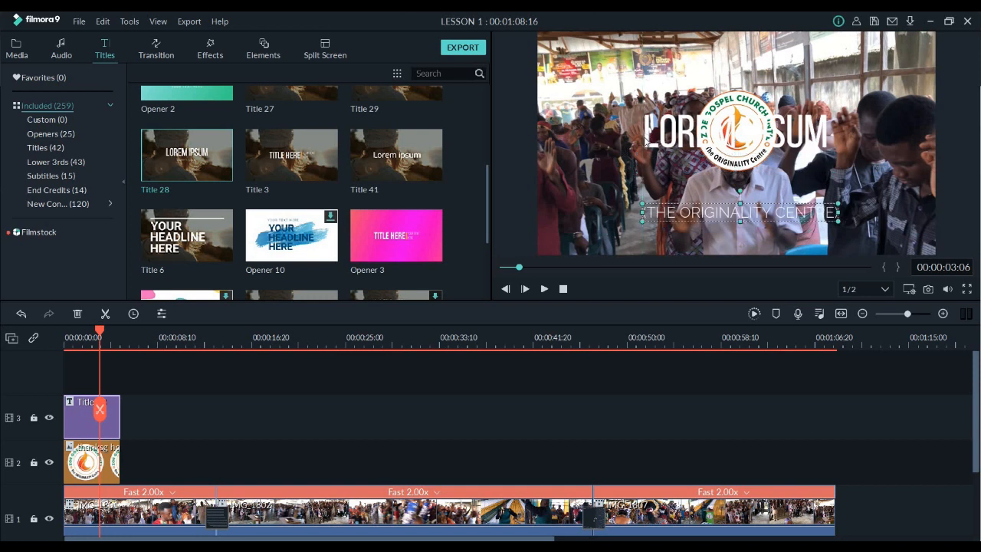
{"action": "left_click_drag", "start_coordinate": [648, 137], "coordinate": [645, 219]}
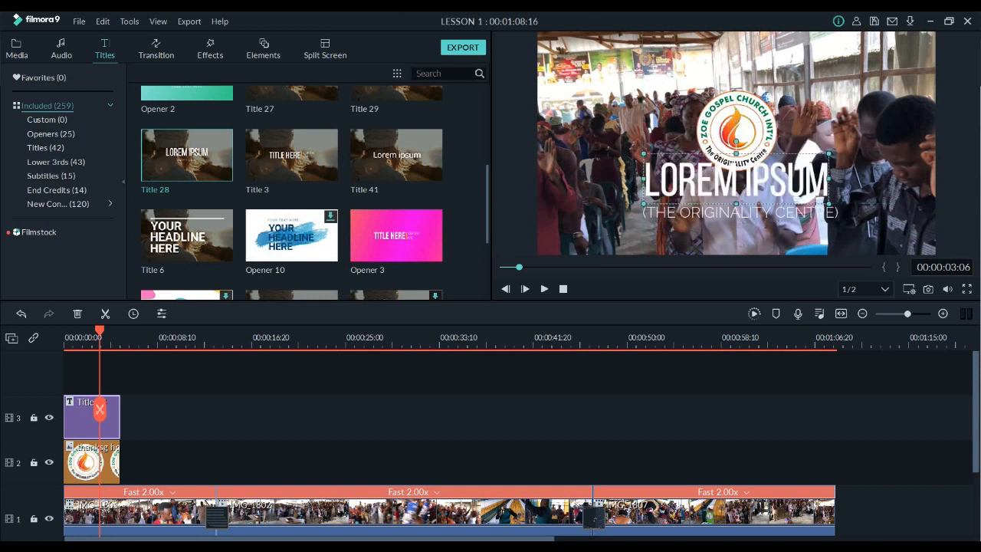
{"action": "double_click", "coordinate": [672, 180]}
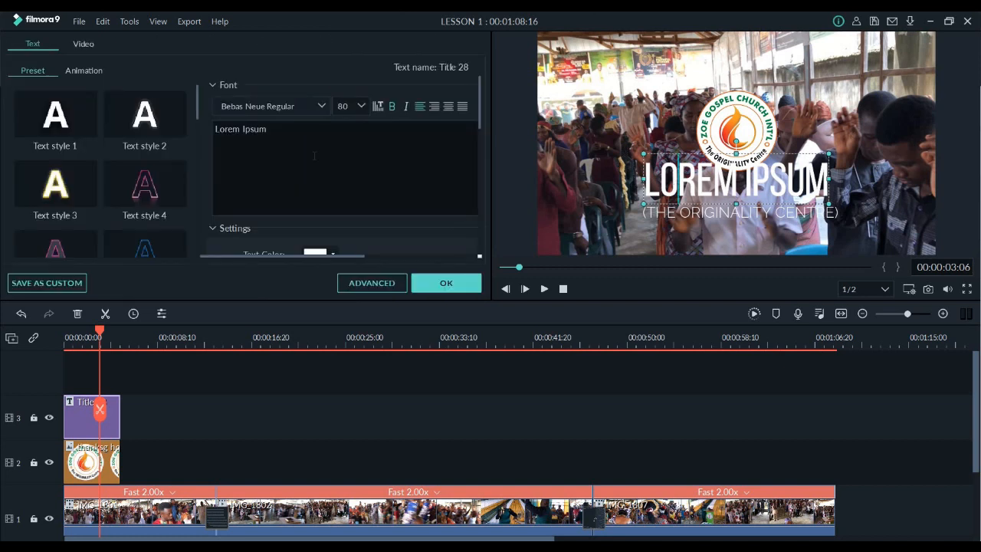
{"action": "key", "text": "ctrl+a"}
{"action": "key", "text": "ctrl+v"}
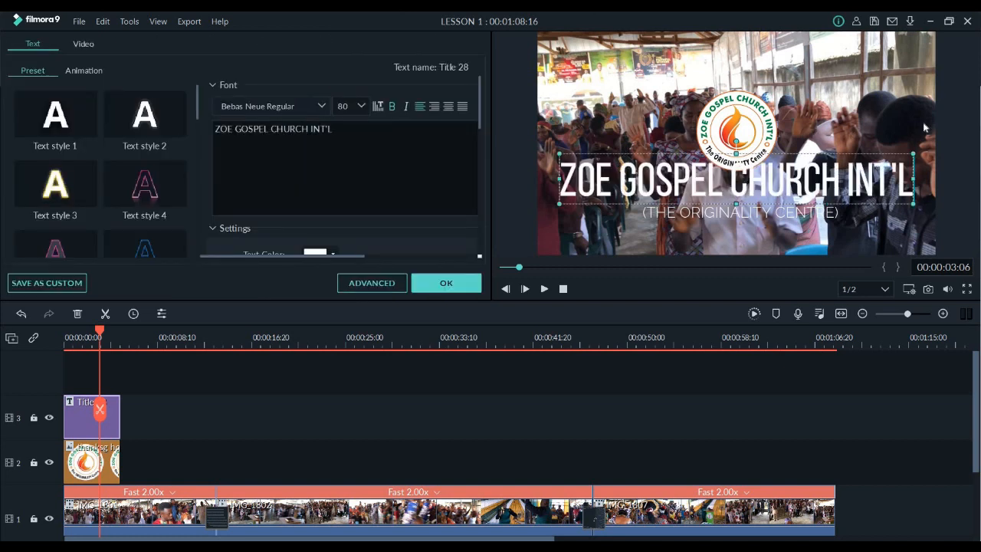
Shrink the church name to roughly half its width below the logo, and scale the "(THE ORIGINALITY CENTRE)" line slightly narrower than it
{"action": "left_click_drag", "start_coordinate": [915, 153], "coordinate": [825, 196]}
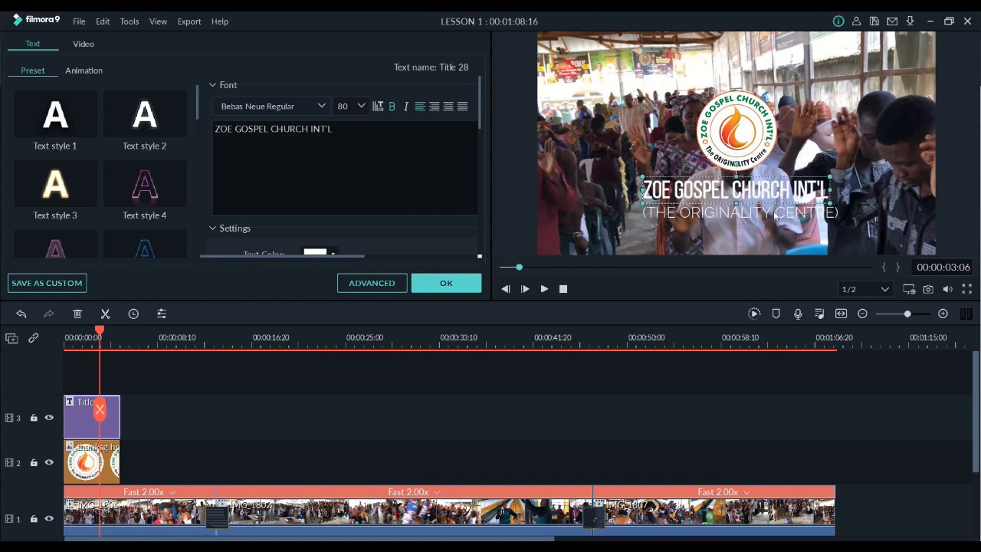
{"action": "left_click", "coordinate": [836, 204]}
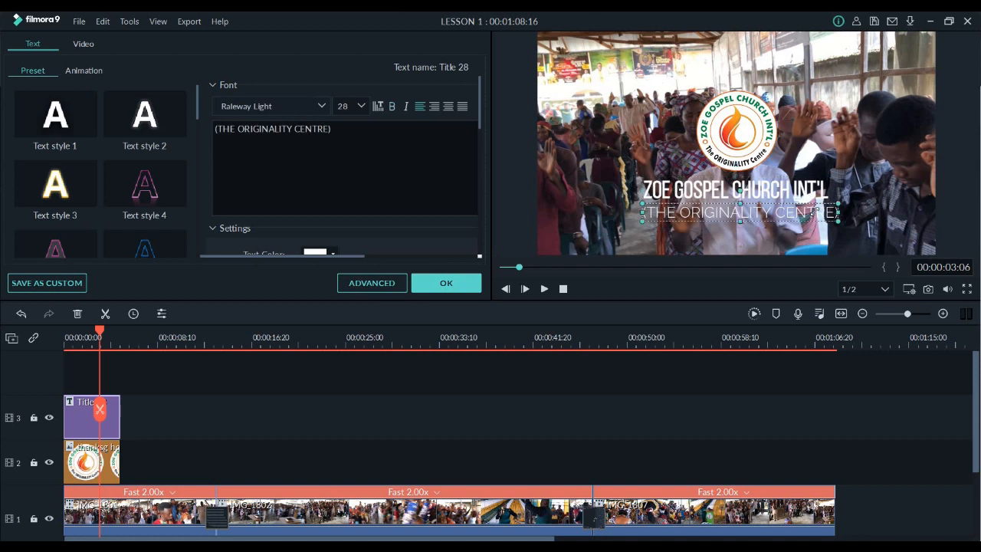
{"action": "left_click_drag", "start_coordinate": [838, 203], "coordinate": [811, 213]}
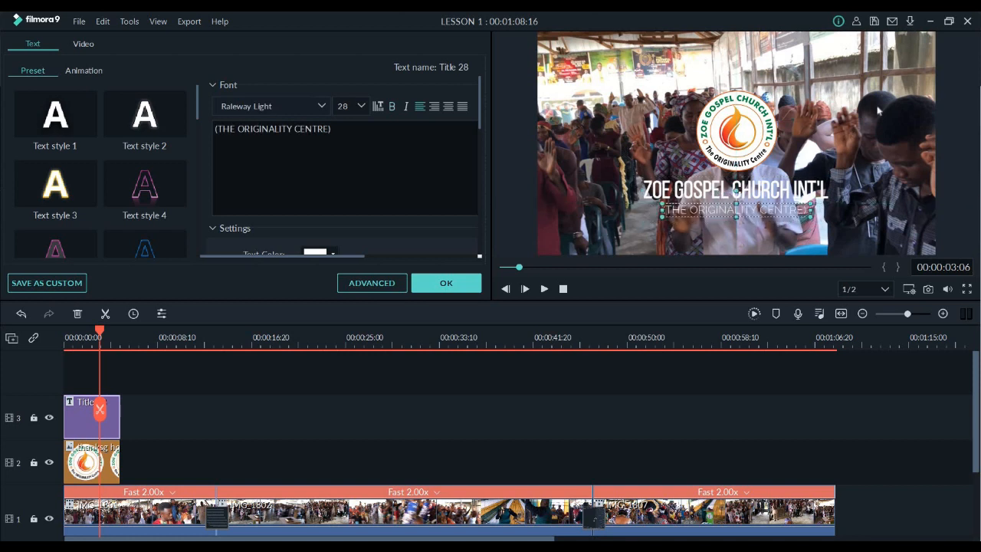
Change the text color of the "ZOE GOSPEL CHURCH INT'L" line to dark green
{"action": "left_click", "coordinate": [773, 191]}
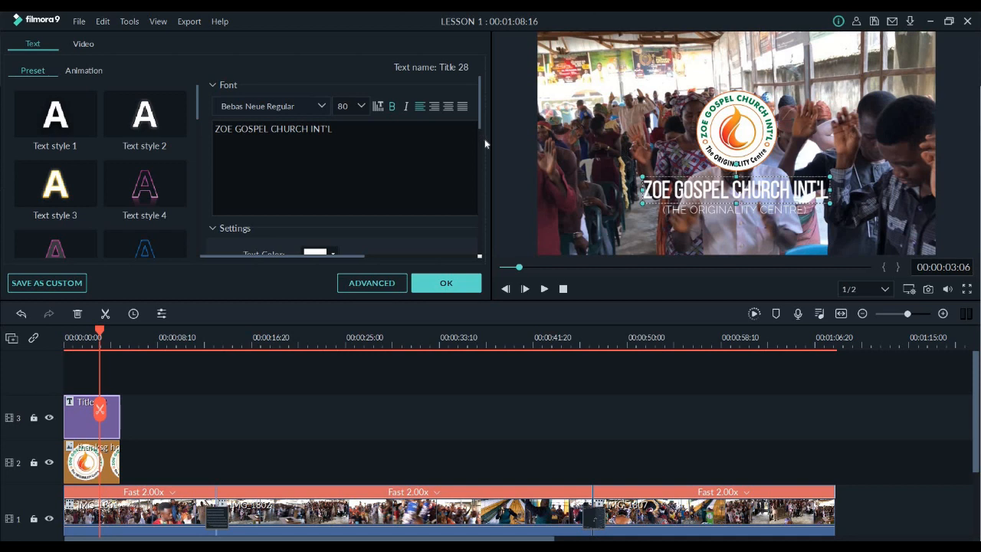
{"action": "scroll", "coordinate": [485, 143], "scroll_direction": "down", "scroll_amount": 3}
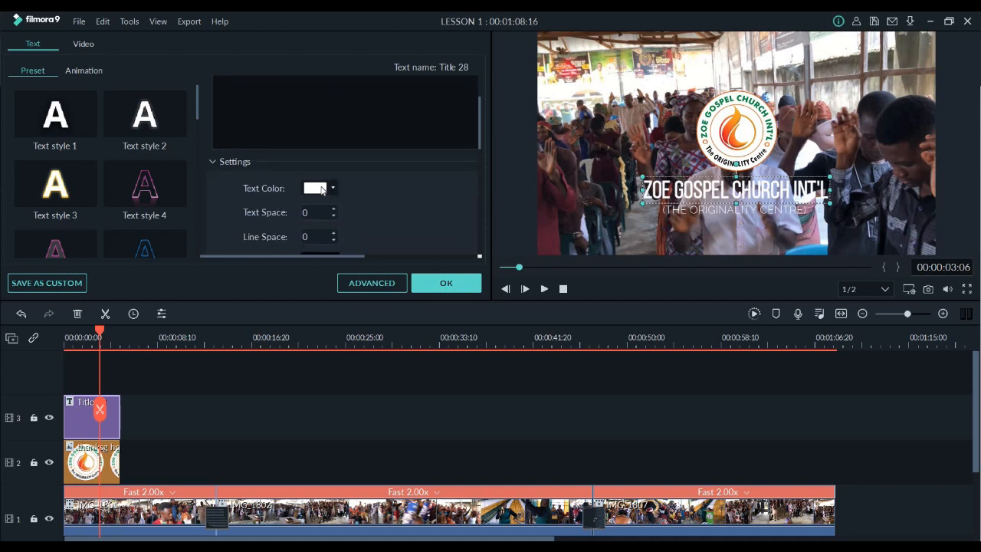
{"action": "left_click", "coordinate": [322, 189]}
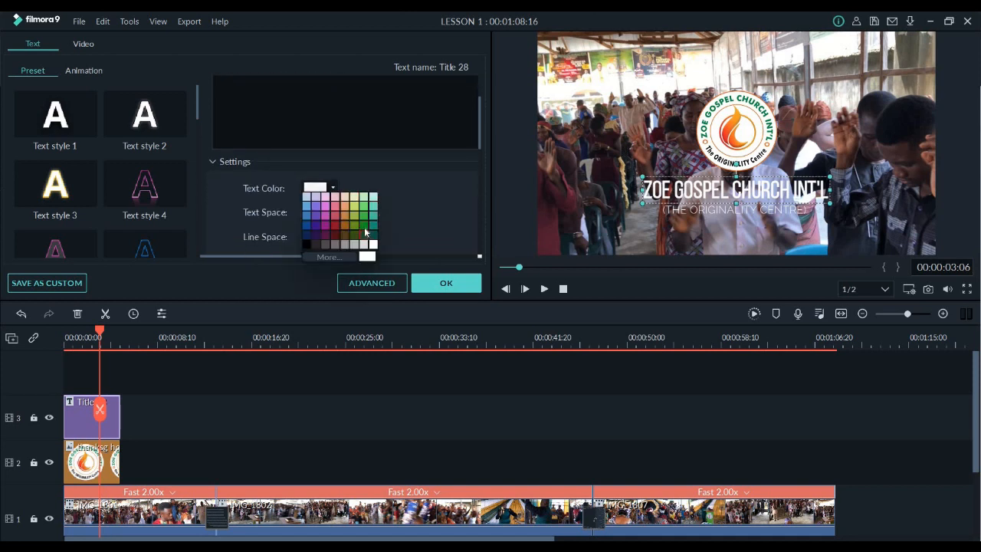
{"action": "left_click", "coordinate": [365, 230]}
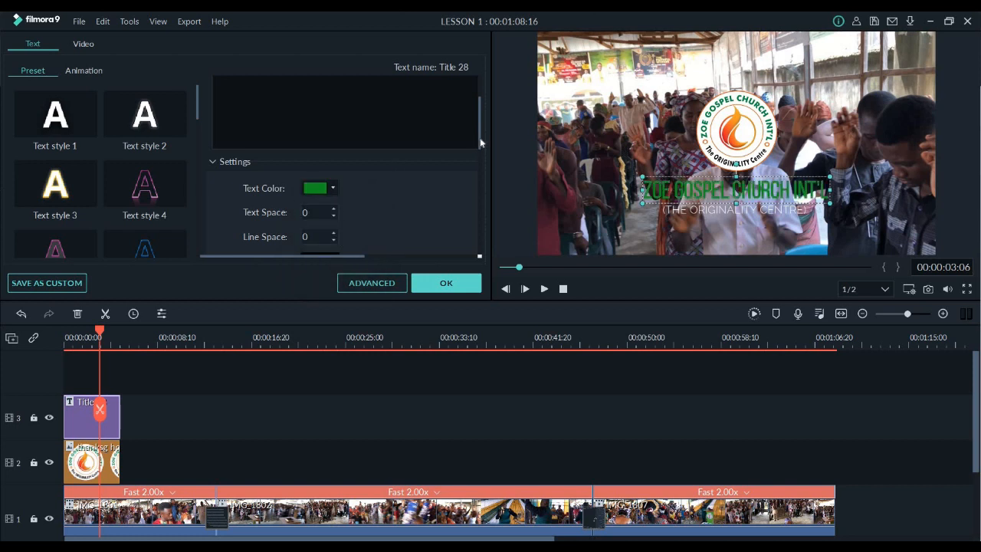
Look through the remaining text settings and play the first seconds of the sequence to check the title over the video
{"action": "scroll", "coordinate": [473, 170], "scroll_direction": "down", "scroll_amount": 5}
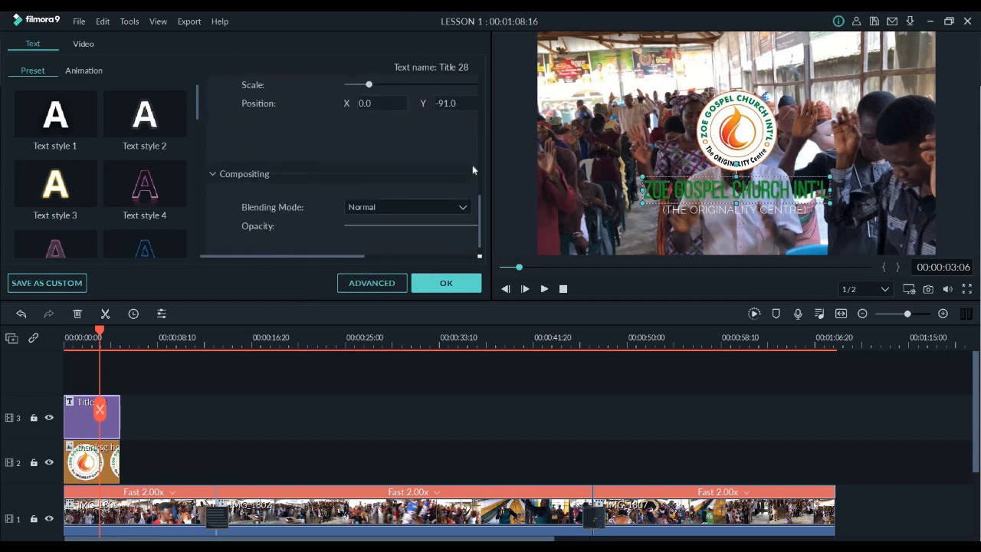
{"action": "scroll", "coordinate": [471, 192], "scroll_direction": "up", "scroll_amount": 5}
{"action": "scroll", "coordinate": [449, 197], "scroll_direction": "down", "scroll_amount": 2}
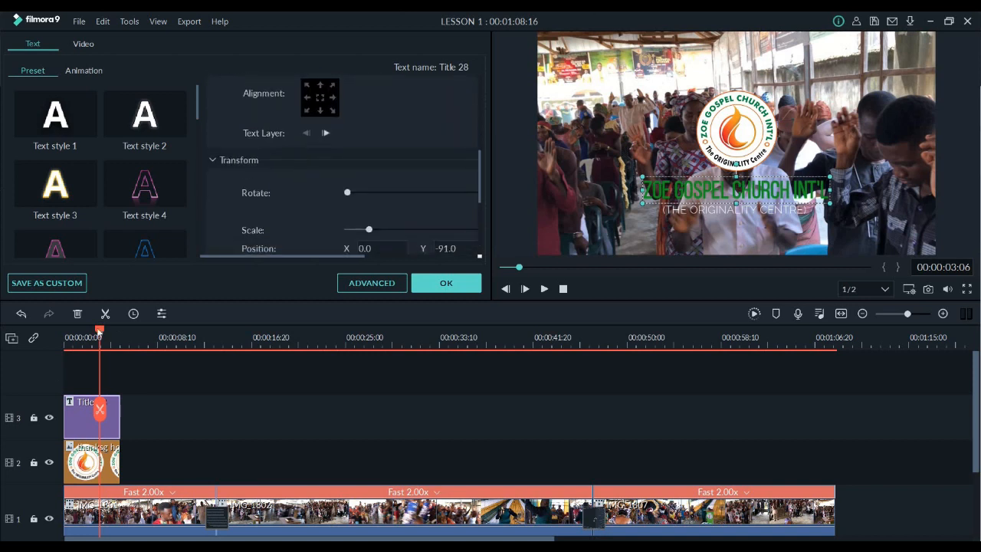
{"action": "left_click_drag", "start_coordinate": [55, 346], "coordinate": [4, 347]}
{"action": "key", "text": "space"}
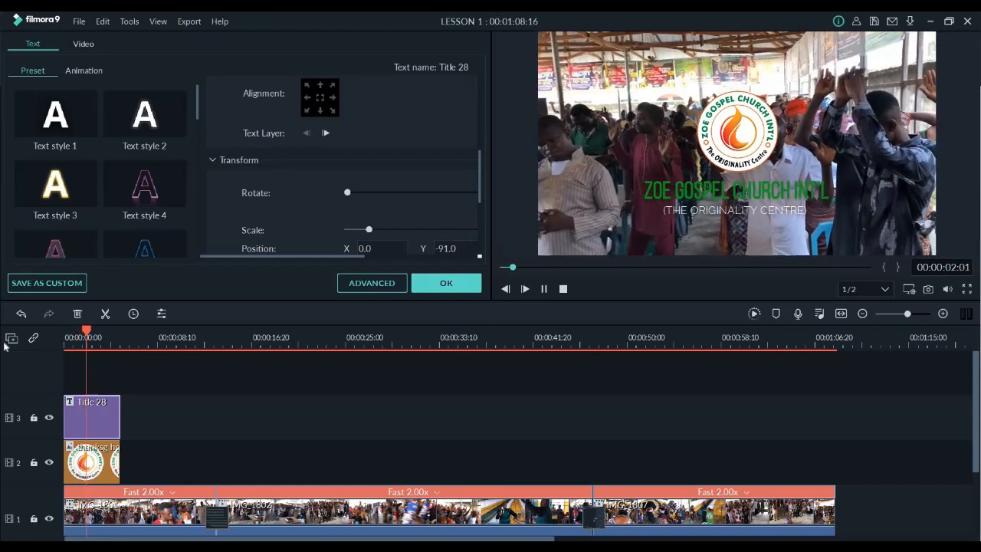
{"action": "key", "text": "space"}
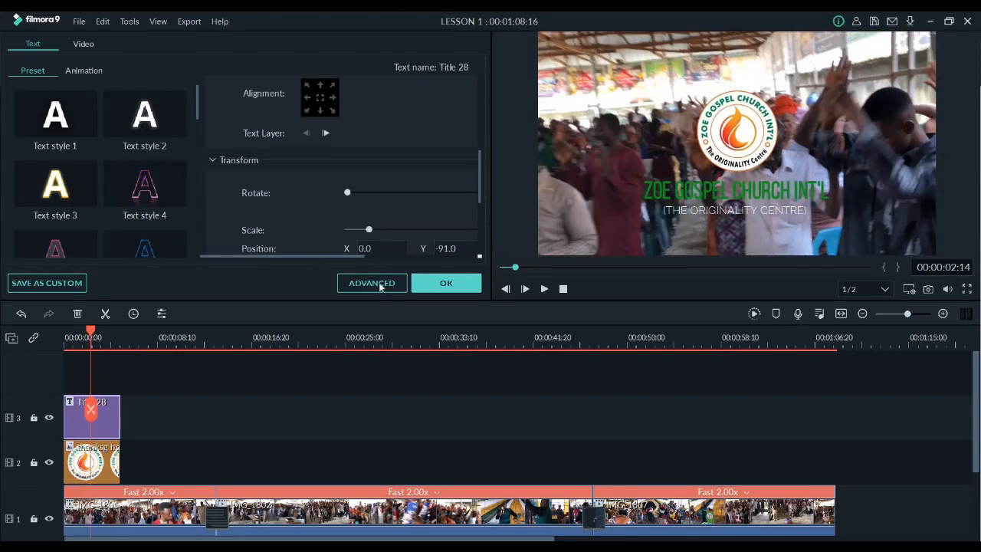
In the advanced text editor, enable a black text shadow on the "ZOE GOSPEL CHURCH INT'L" line and set its distance to 2
{"action": "left_click", "coordinate": [380, 285]}
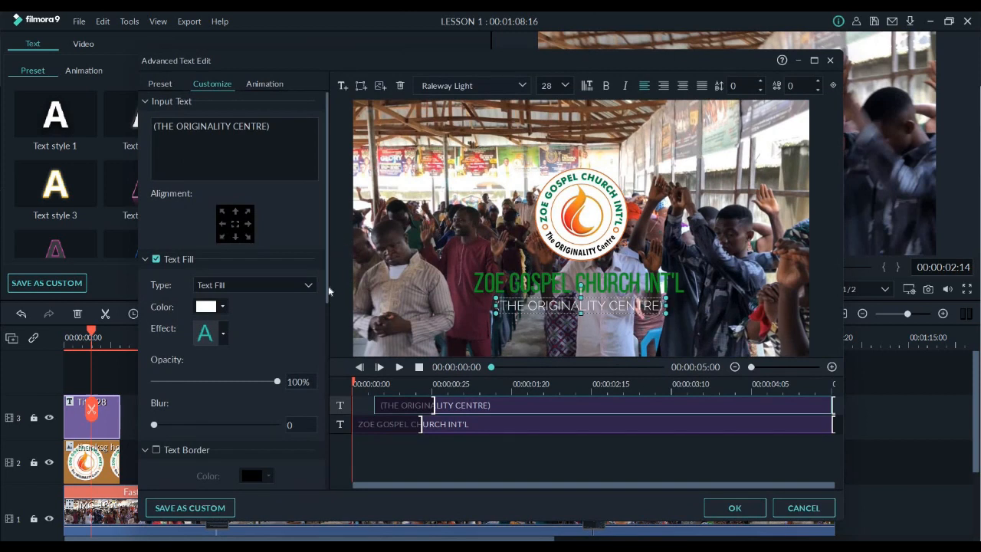
{"action": "scroll", "coordinate": [322, 344], "scroll_direction": "down", "scroll_amount": 5}
{"action": "scroll", "coordinate": [317, 386], "scroll_direction": "down", "scroll_amount": 5}
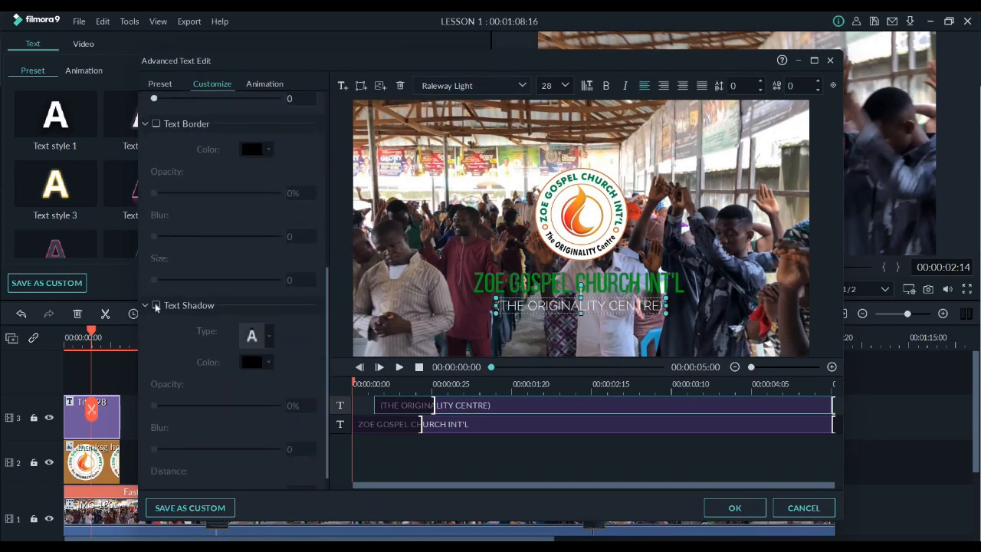
{"action": "left_click", "coordinate": [156, 306]}
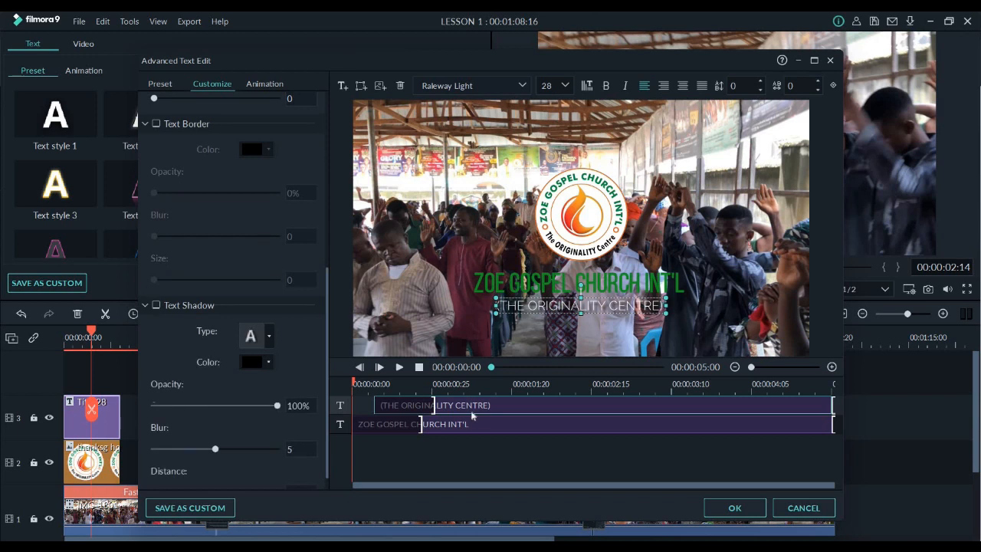
{"action": "left_click", "coordinate": [156, 305]}
{"action": "left_click", "coordinate": [401, 427]}
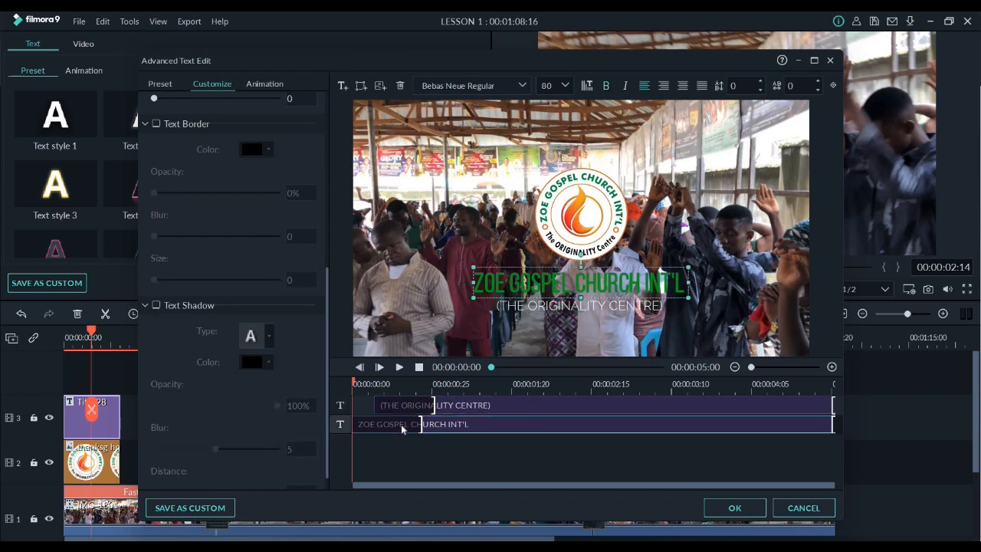
{"action": "left_click", "coordinate": [157, 306]}
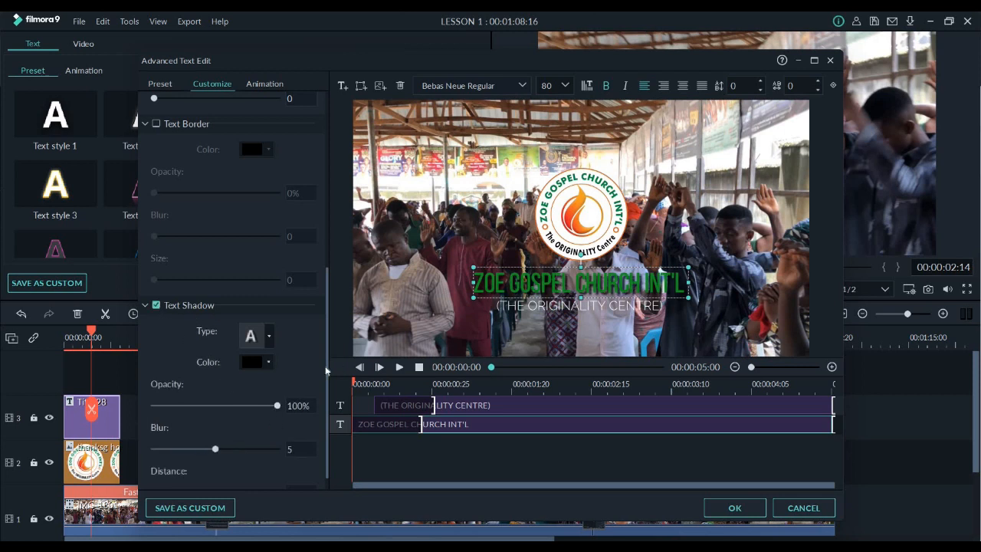
{"action": "scroll", "coordinate": [195, 489], "scroll_direction": "down", "scroll_amount": 1}
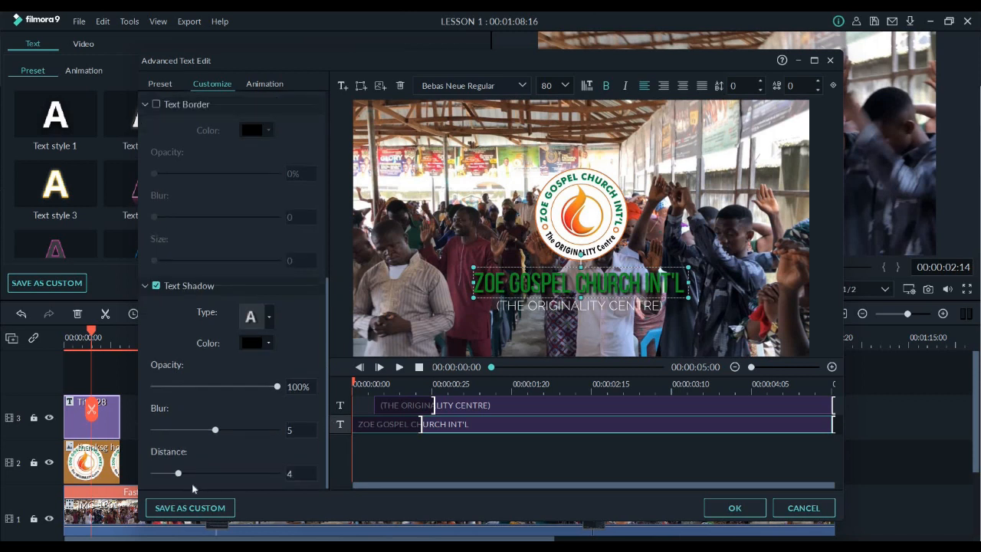
{"action": "left_click_drag", "start_coordinate": [182, 476], "coordinate": [168, 474]}
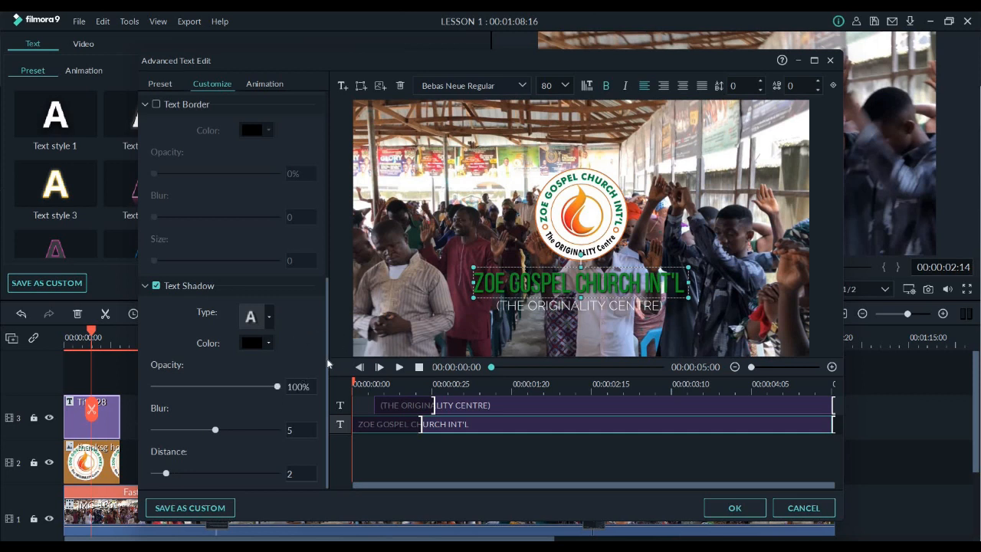
Add a light blue text border of size 1 to the "ZOE GOSPEL CHURCH INT'L" line
{"action": "scroll", "coordinate": [160, 256], "scroll_direction": "up", "scroll_amount": 4}
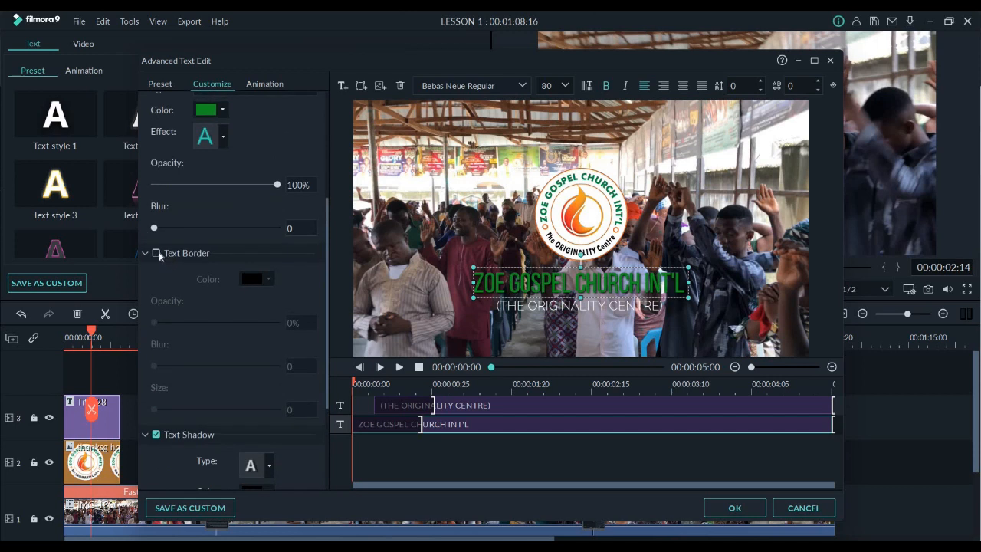
{"action": "left_click", "coordinate": [157, 253]}
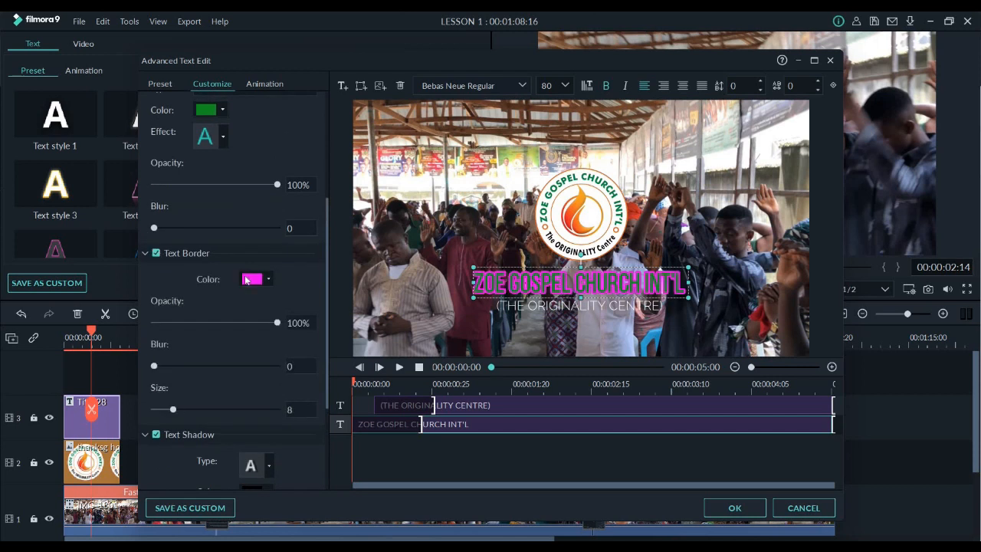
{"action": "left_click", "coordinate": [247, 280]}
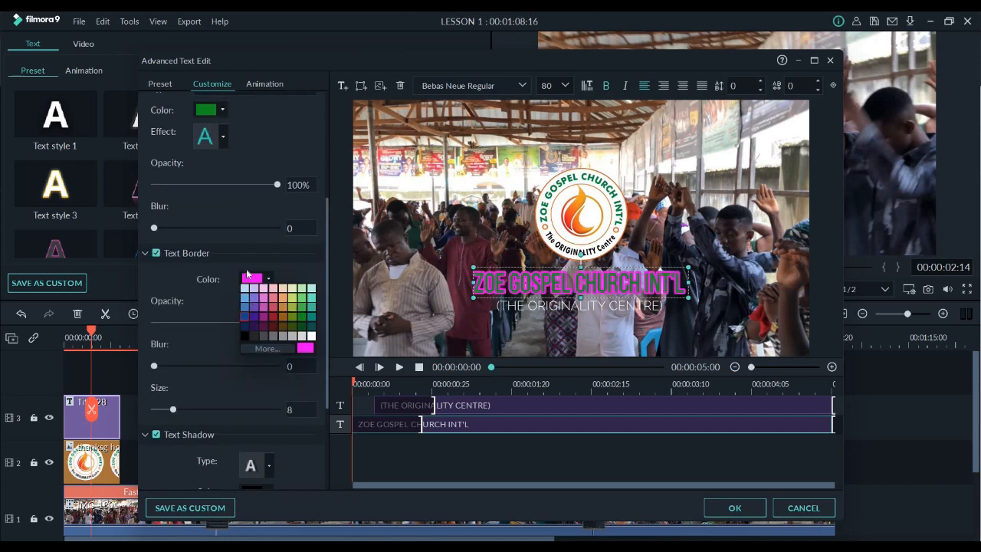
{"action": "left_click", "coordinate": [246, 289]}
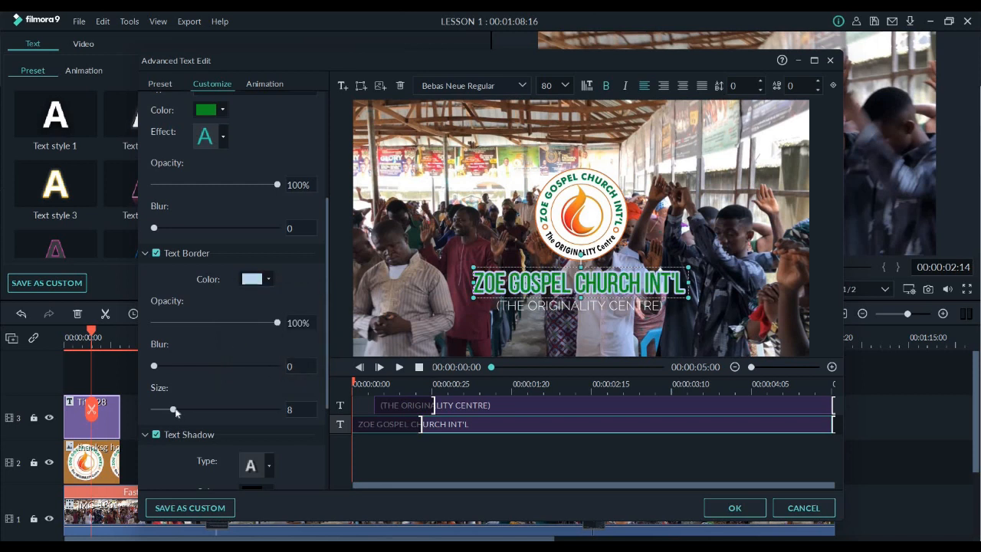
{"action": "left_click_drag", "start_coordinate": [175, 411], "coordinate": [157, 410]}
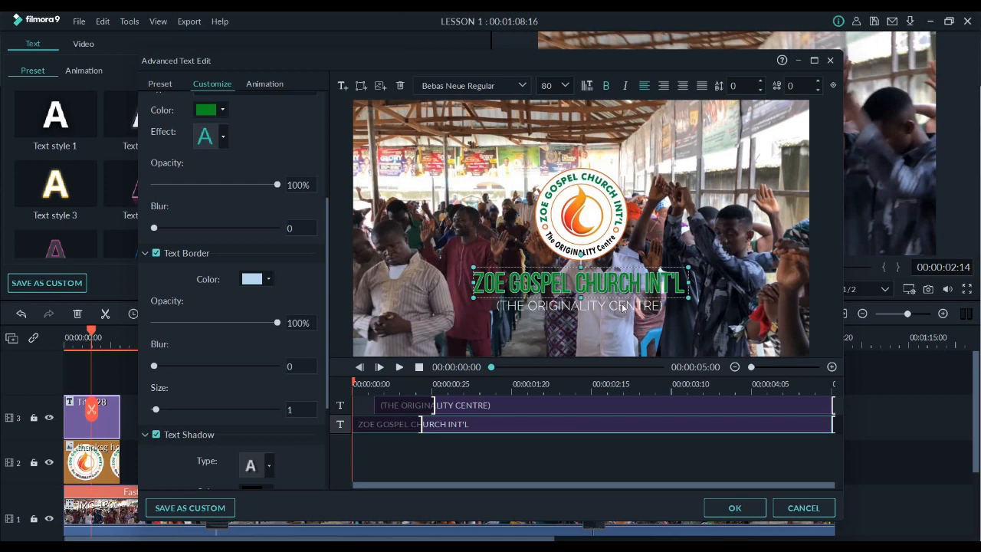
Try adding an extra text box to the title, moving it beside the logo, and delete it
{"action": "left_click", "coordinate": [623, 306]}
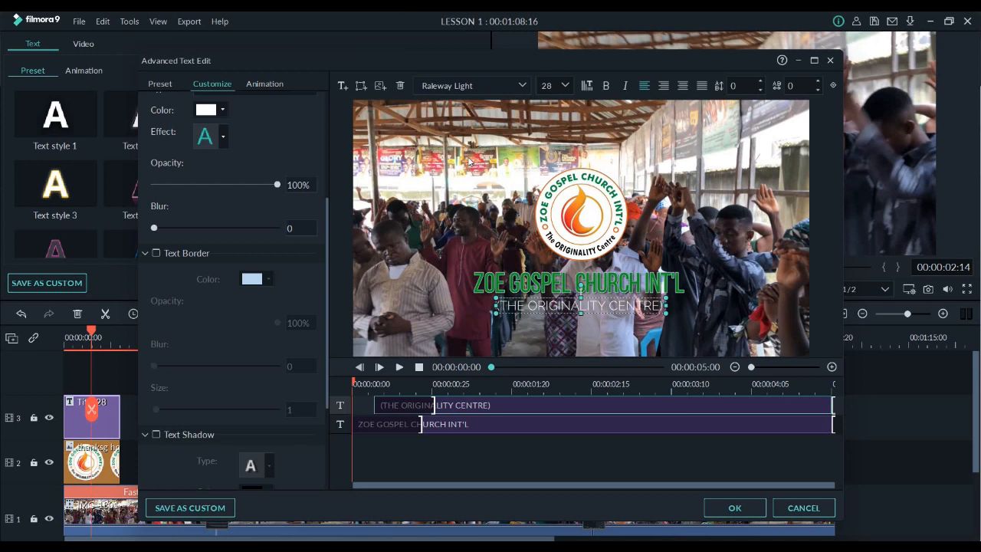
{"action": "left_click", "coordinate": [343, 86]}
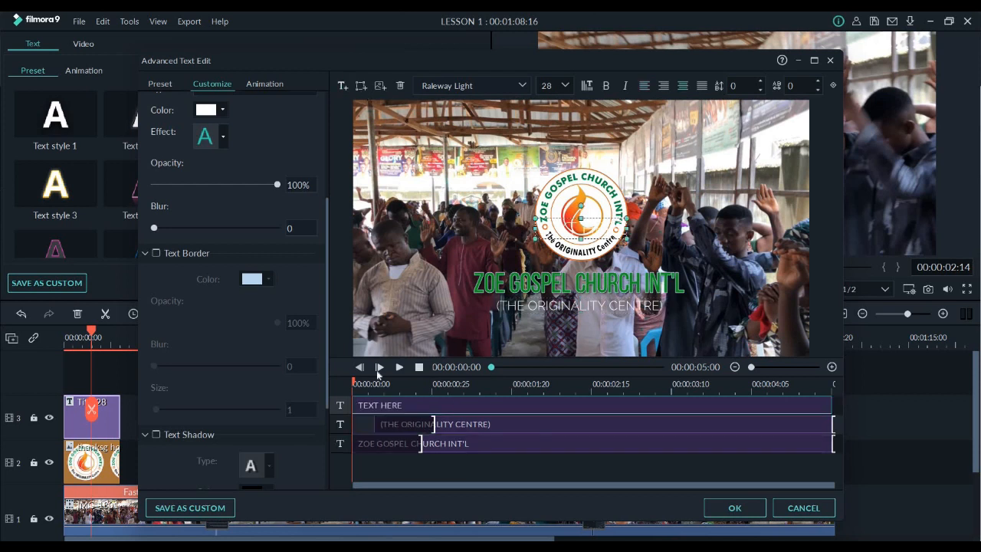
{"action": "left_click_drag", "start_coordinate": [583, 223], "coordinate": [451, 220]}
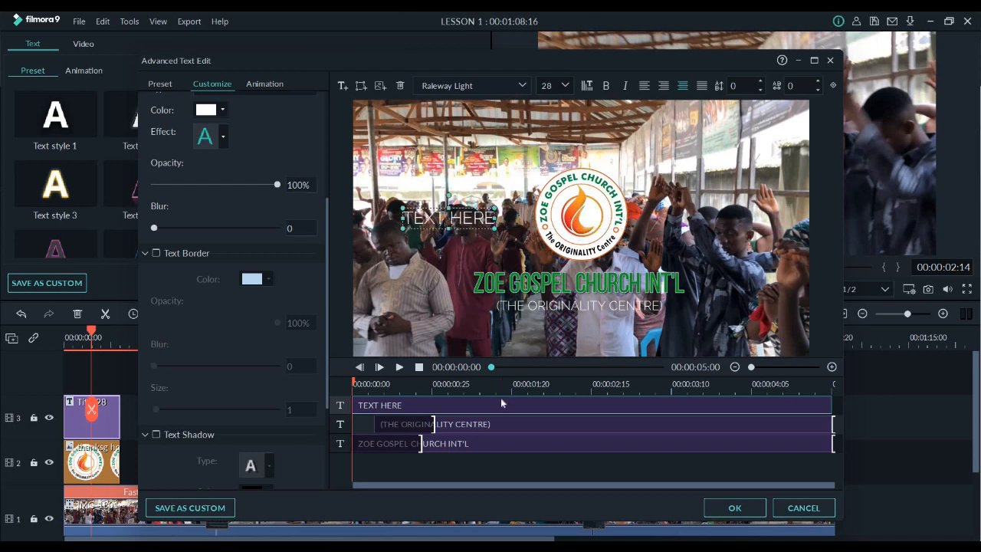
{"action": "key", "text": "Delete"}
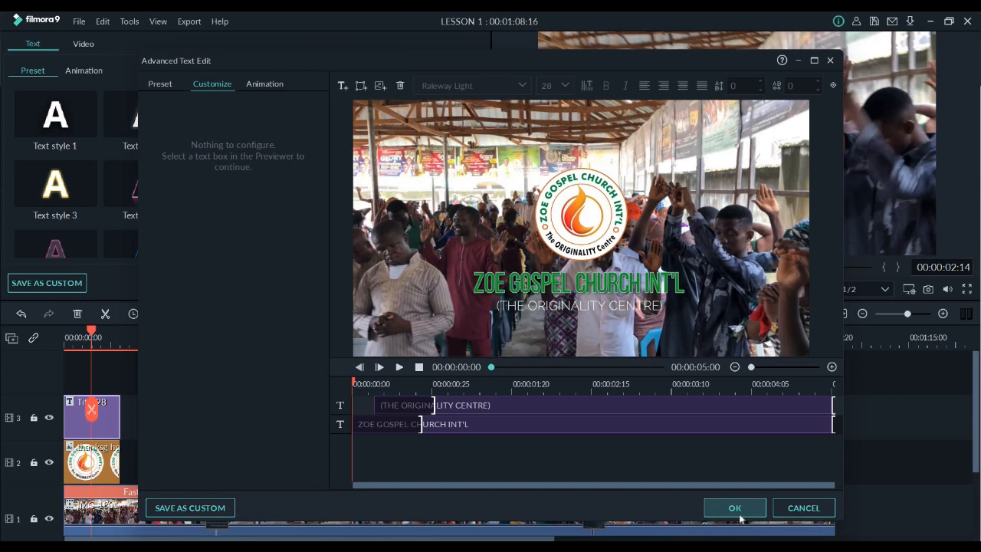
Save the styled church title as the custom preset "My preset1" and accept the title edits
{"action": "left_click", "coordinate": [226, 504]}
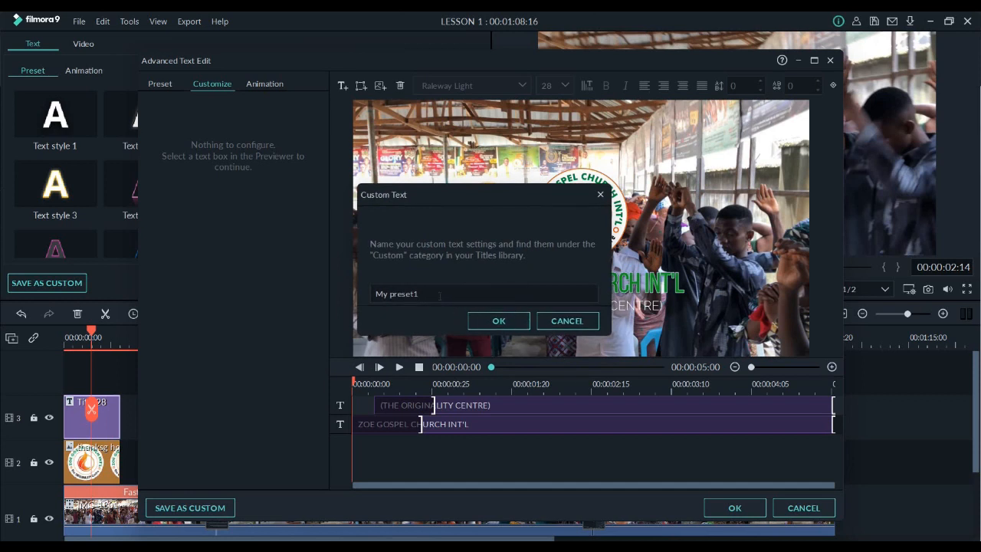
{"action": "left_click", "coordinate": [498, 322]}
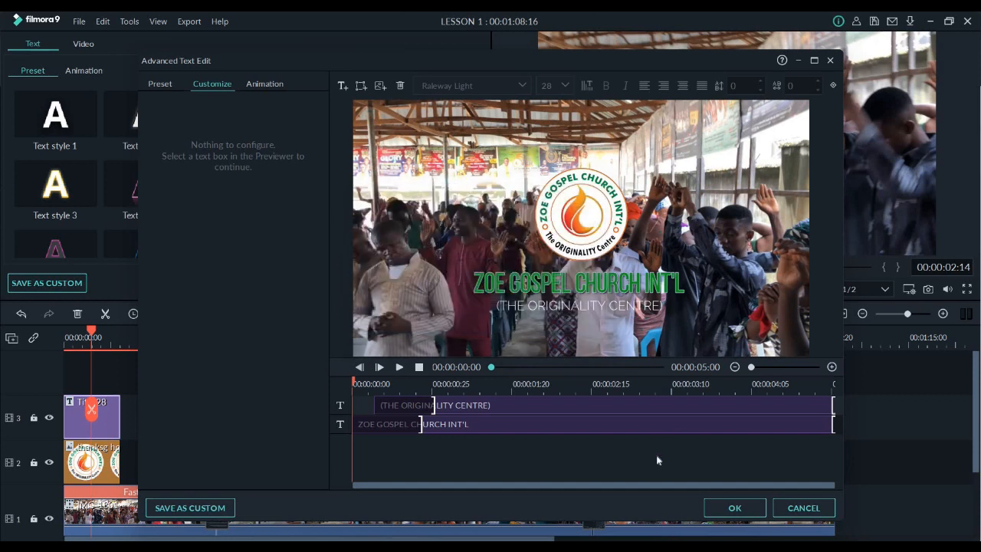
{"action": "left_click", "coordinate": [732, 509]}
{"action": "left_click", "coordinate": [443, 286]}
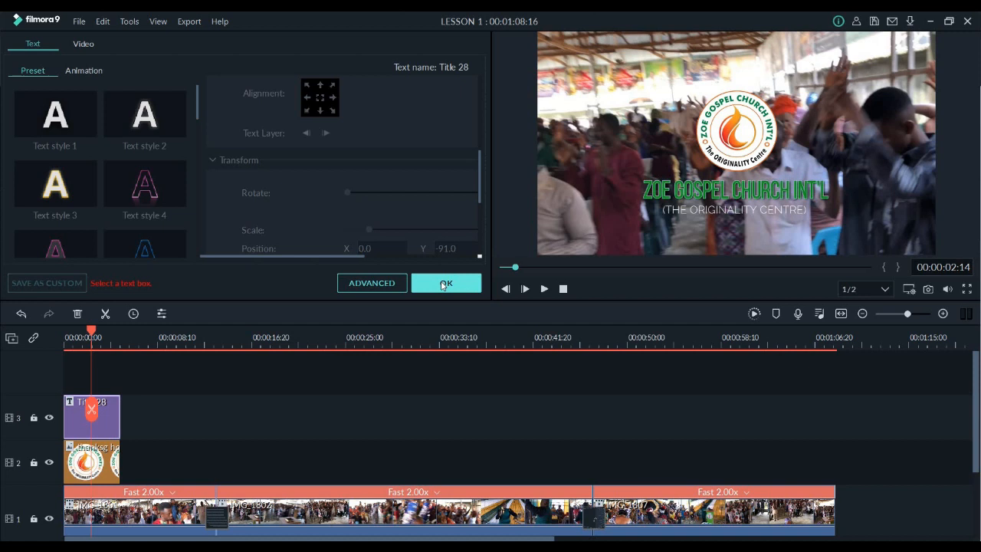
{"action": "left_click", "coordinate": [442, 285]}
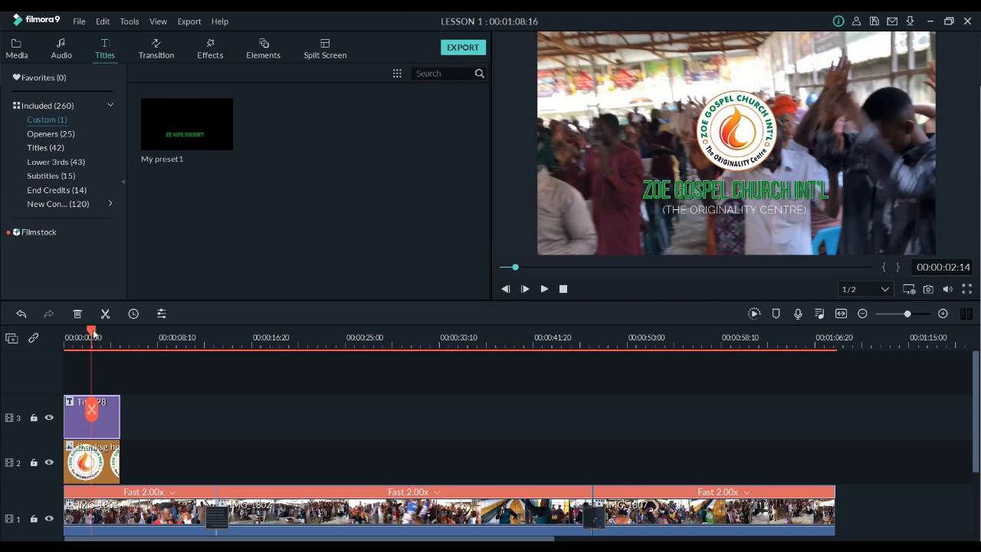
Play the opening seconds of the sequence to check the title and logo over the video, returning to about one second
{"action": "key", "text": "Home"}
{"action": "key", "text": "space"}
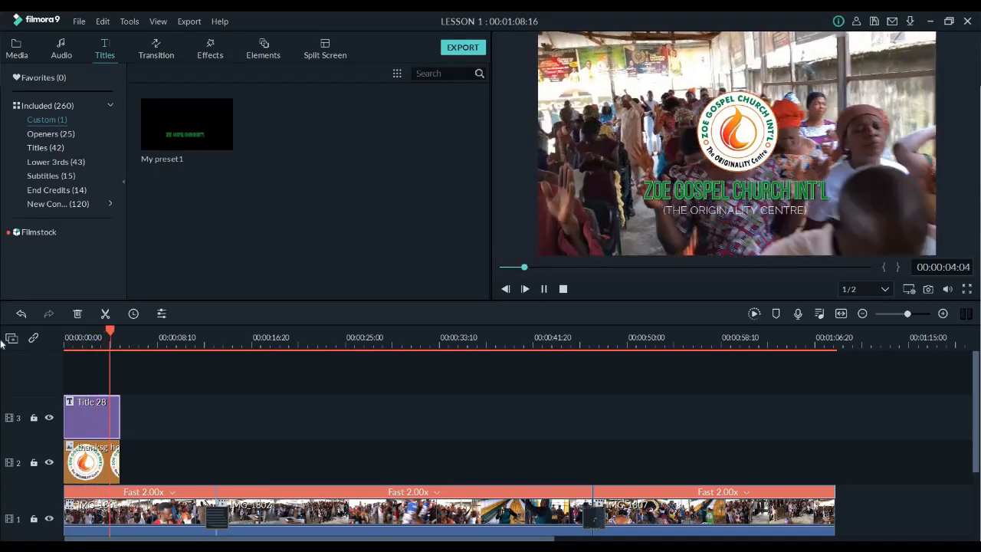
{"action": "key", "text": "space"}
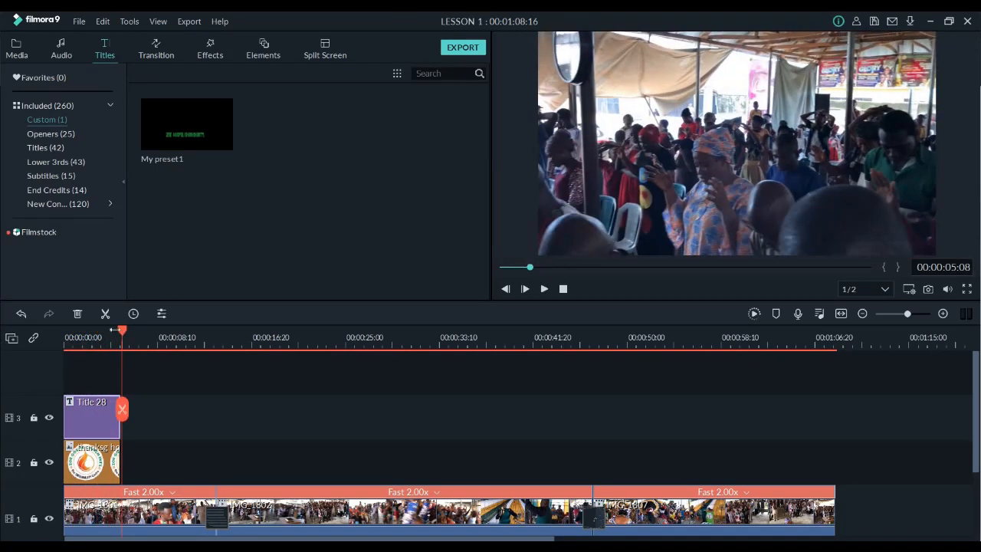
{"action": "left_click", "coordinate": [81, 337]}
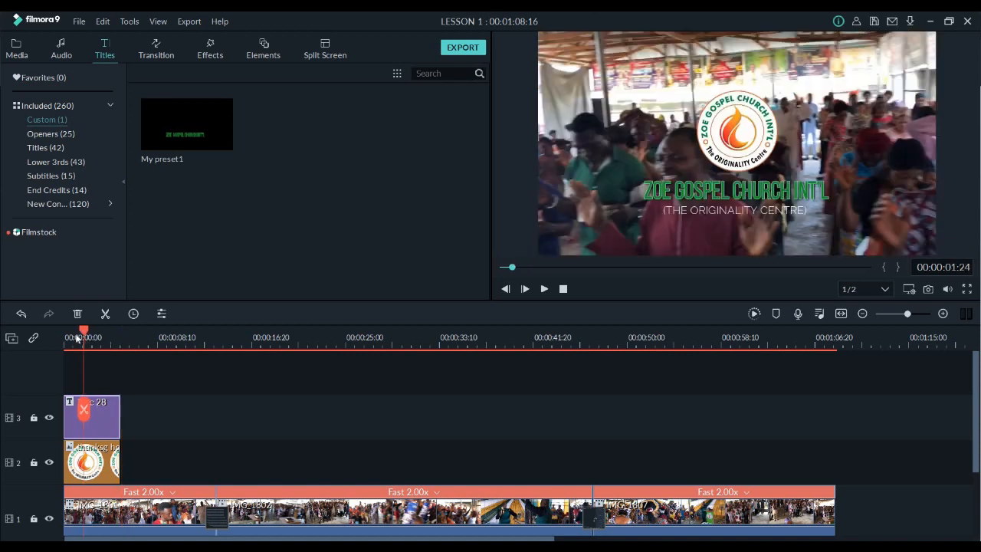
{"action": "left_click", "coordinate": [75, 338]}
Open the logo clip's motion presets and apply the Boom! animation
{"action": "double_click", "coordinate": [95, 471]}
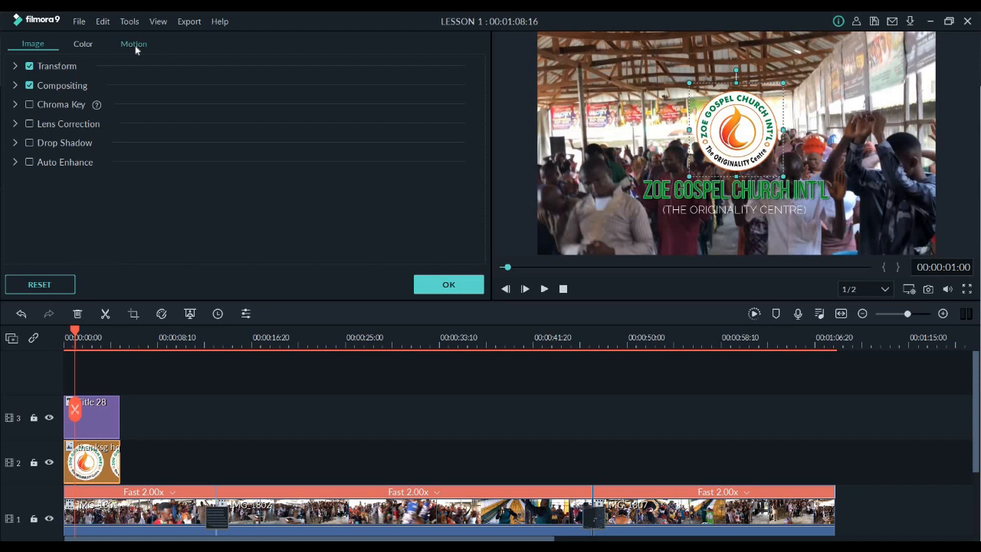
{"action": "left_click", "coordinate": [135, 46]}
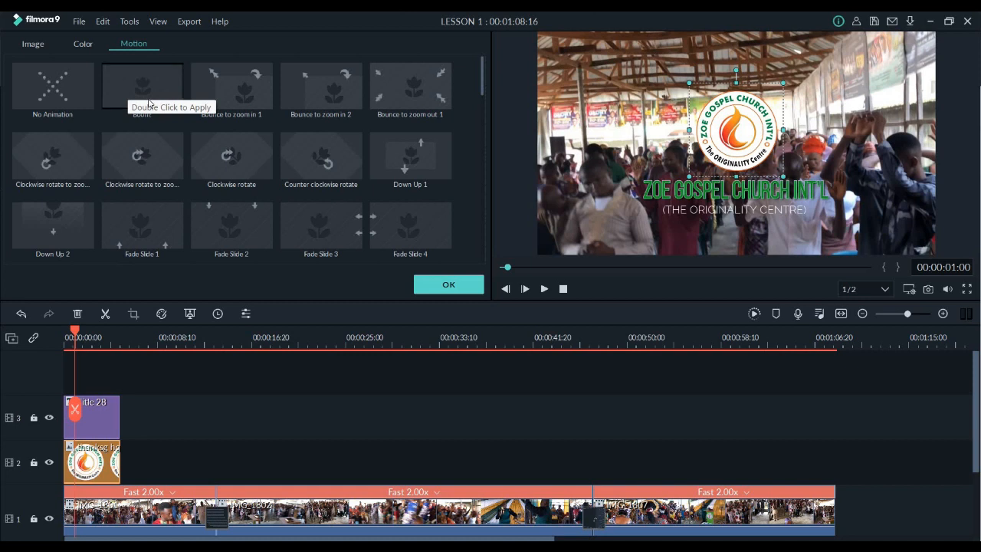
{"action": "double_click", "coordinate": [149, 103]}
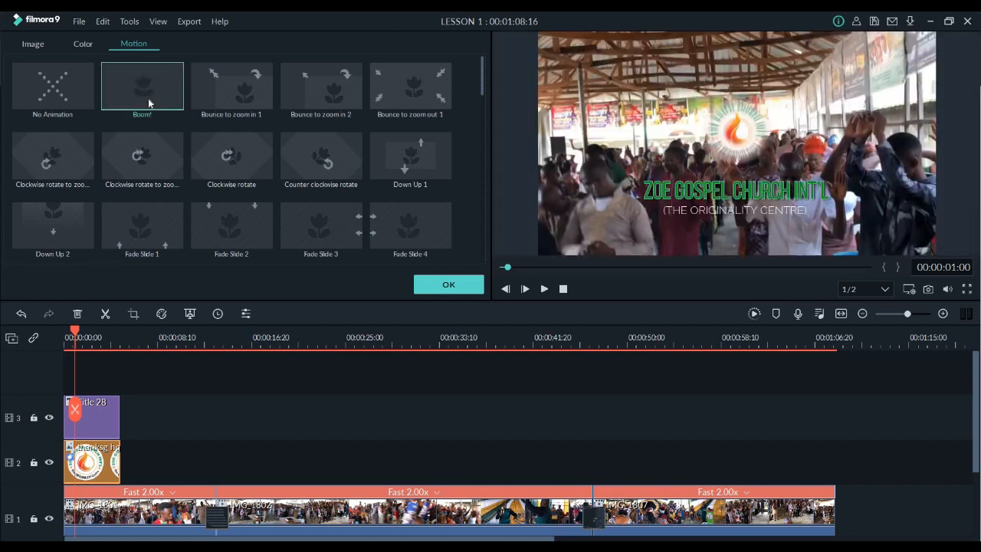
Try the Clockwise rotate motion on the logo clip and play the sequence to preview it
{"action": "double_click", "coordinate": [232, 142]}
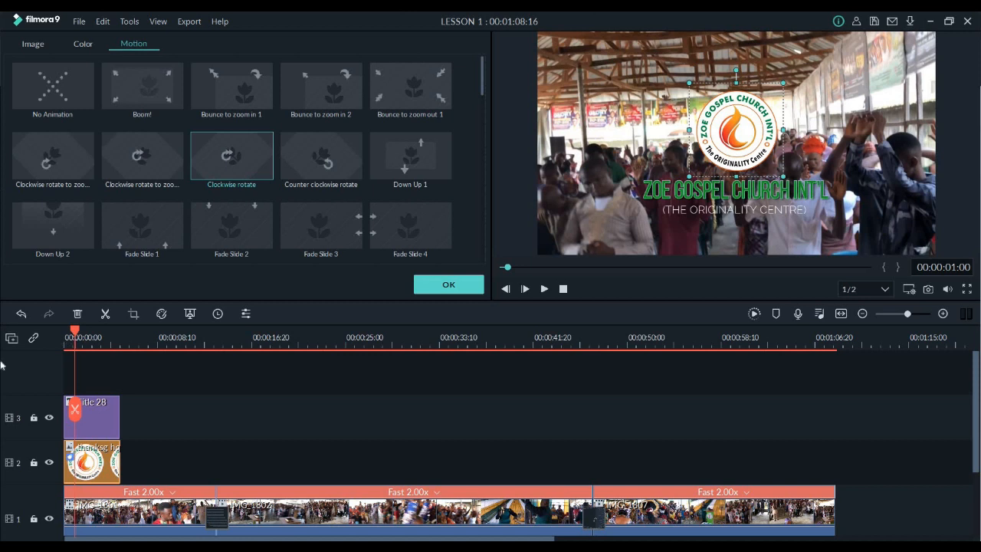
{"action": "key", "text": "space"}
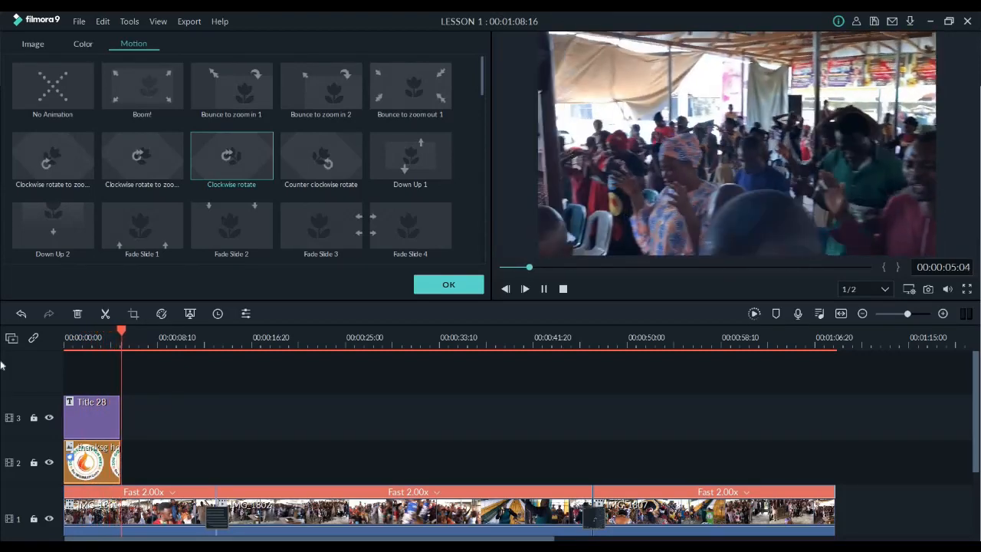
{"action": "key", "text": "space"}
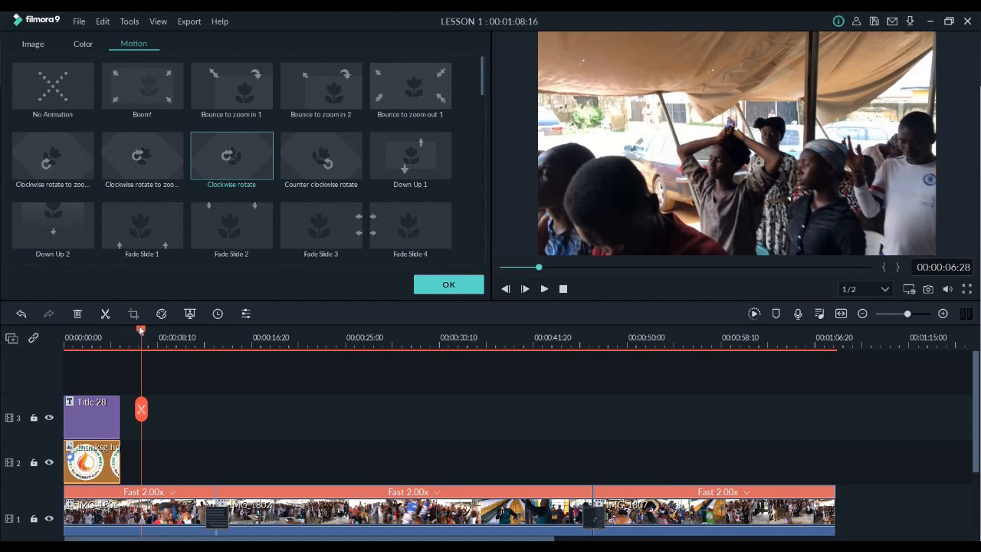
Return to the start of the sequence, set the logo clip's motion back to Boom! and accept it
{"action": "left_click_drag", "start_coordinate": [141, 328], "coordinate": [2, 328]}
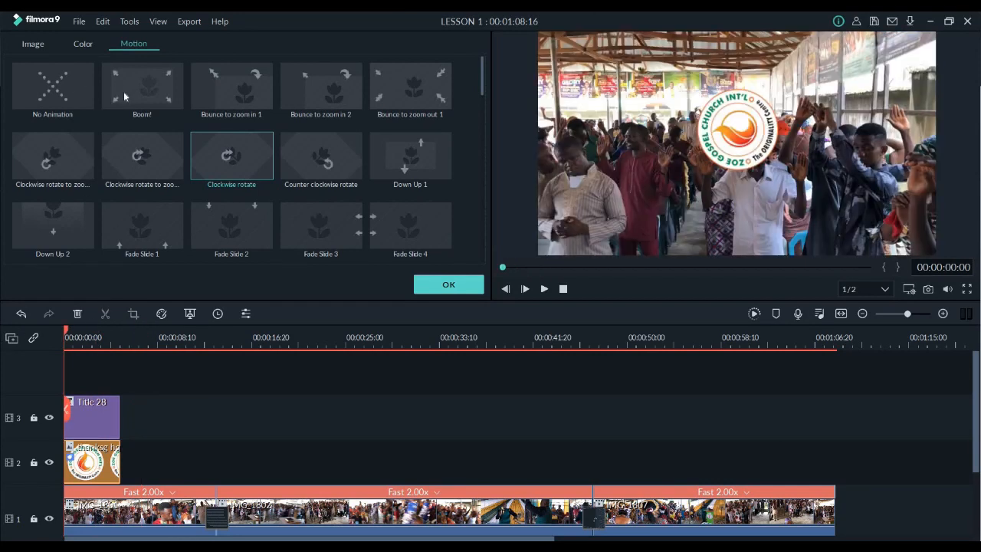
{"action": "left_click", "coordinate": [123, 91]}
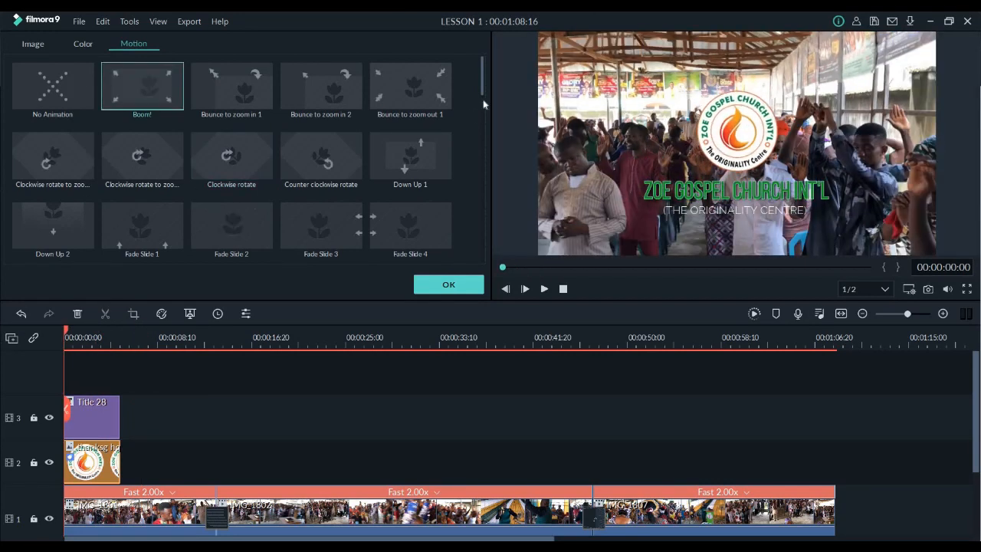
{"action": "left_click", "coordinate": [449, 285]}
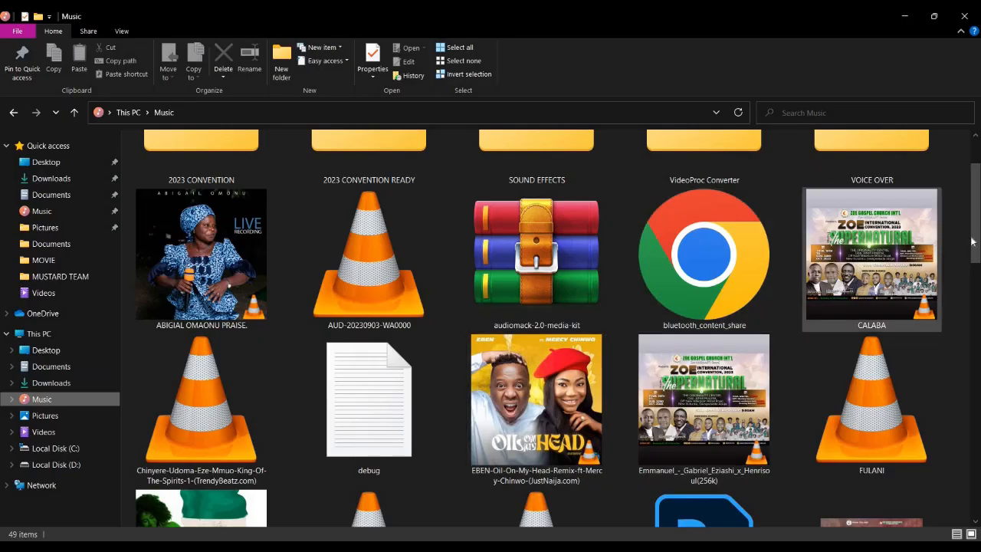
Find the IMMORTAL-GOD song in the Music folder and add it to the Filmora timeline as an audio track
{"action": "scroll", "coordinate": [851, 226], "scroll_direction": "down", "scroll_amount": 3}
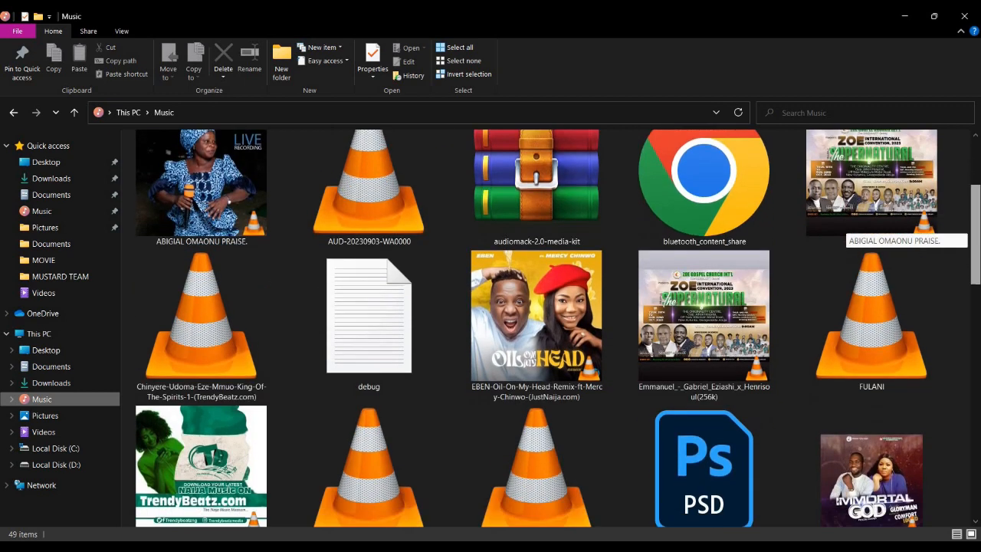
{"action": "scroll", "coordinate": [850, 227], "scroll_direction": "down", "scroll_amount": 1}
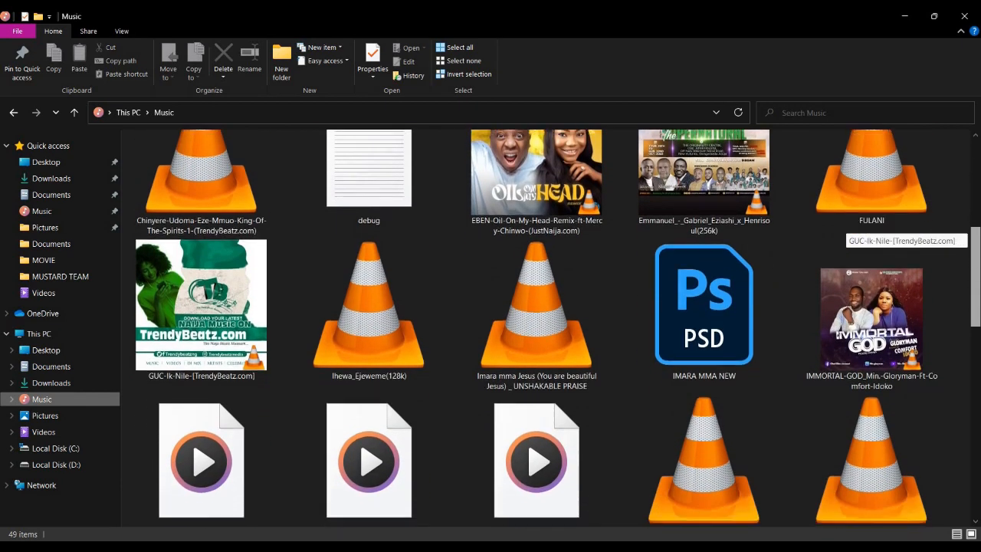
{"action": "scroll", "coordinate": [872, 311], "scroll_direction": "down", "scroll_amount": 1}
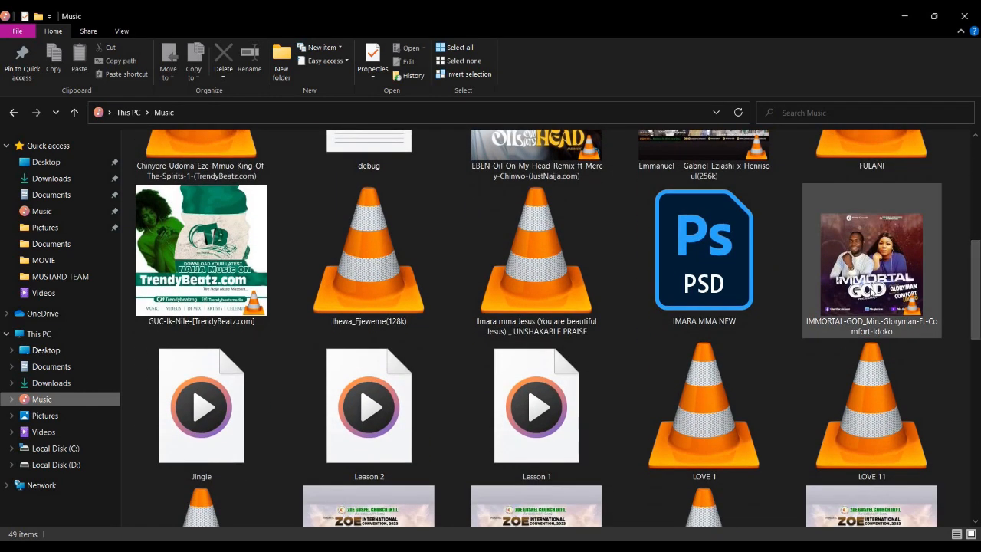
{"action": "left_click_drag", "start_coordinate": [869, 293], "coordinate": [271, 409]}
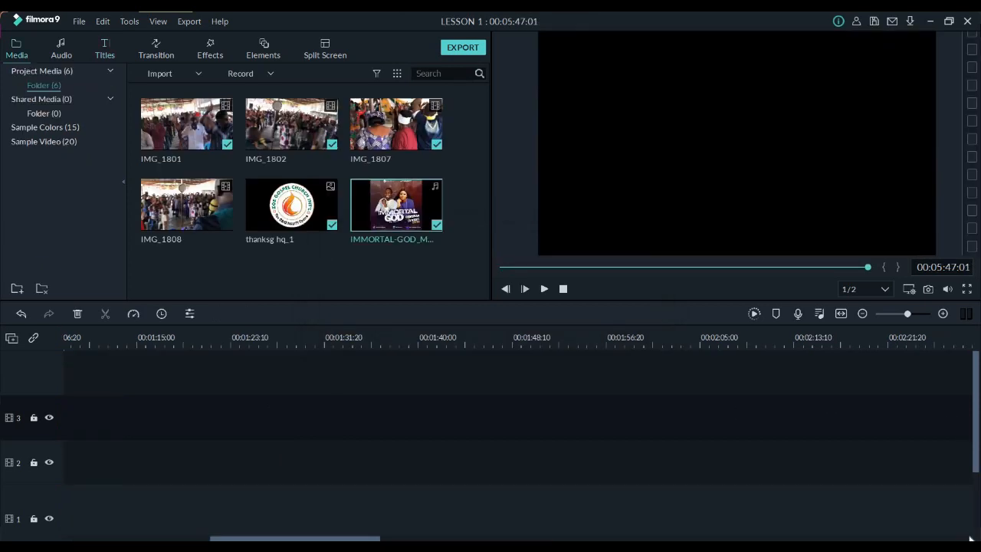
Bring the audio track into view and play the first seconds of the sequence with the added song
{"action": "scroll", "coordinate": [970, 536], "scroll_direction": "down", "scroll_amount": 3}
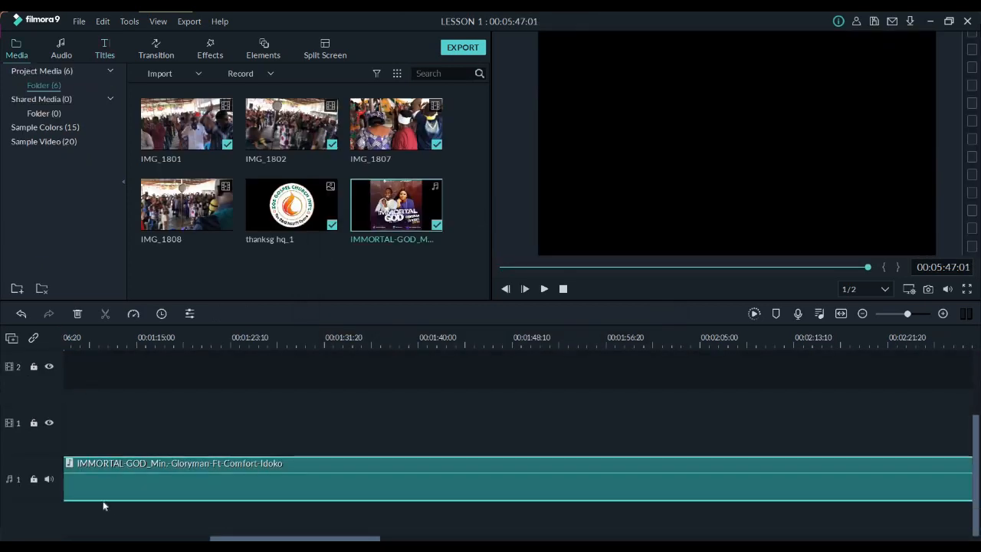
{"action": "left_click_drag", "start_coordinate": [104, 506], "coordinate": [18, 499]}
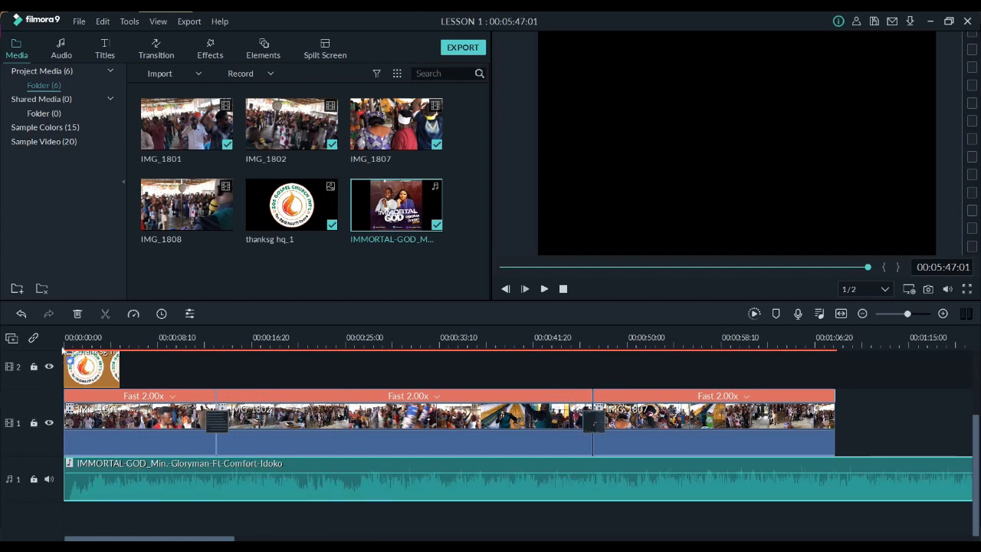
{"action": "left_click", "coordinate": [72, 335]}
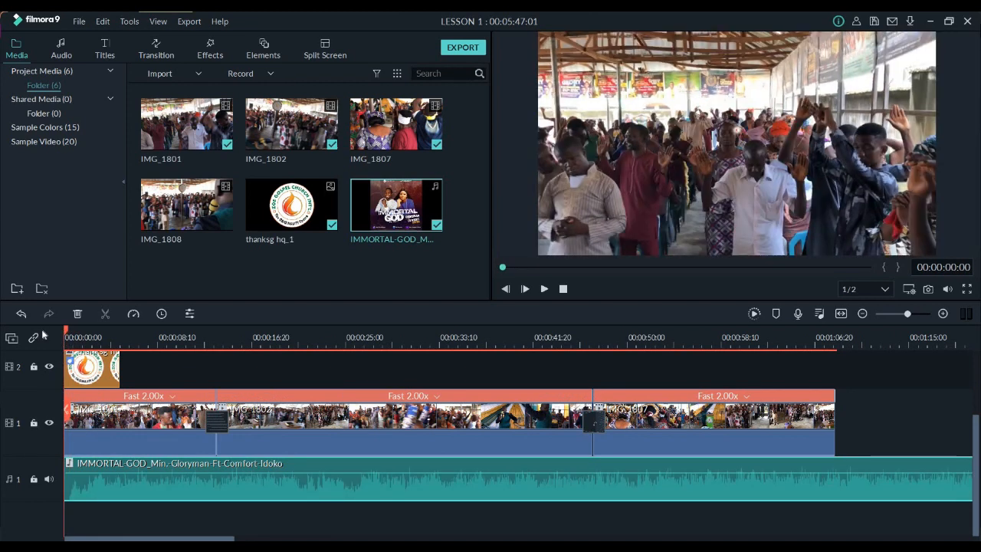
{"action": "key", "text": "space"}
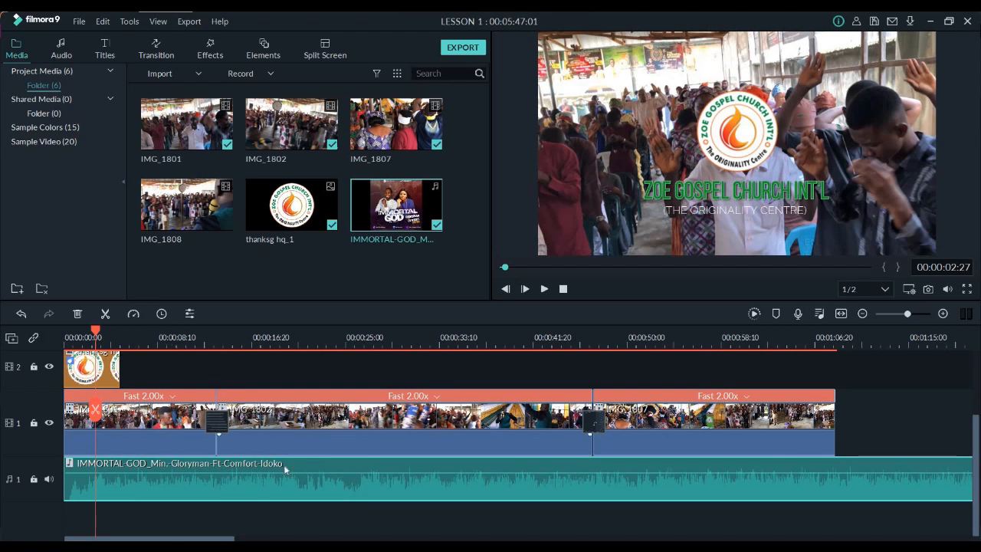
Lower the IMMORTAL-GOD song's volume to -23.57 dB and play the sequence to check the level
{"action": "mouse_move", "coordinate": [285, 471]}
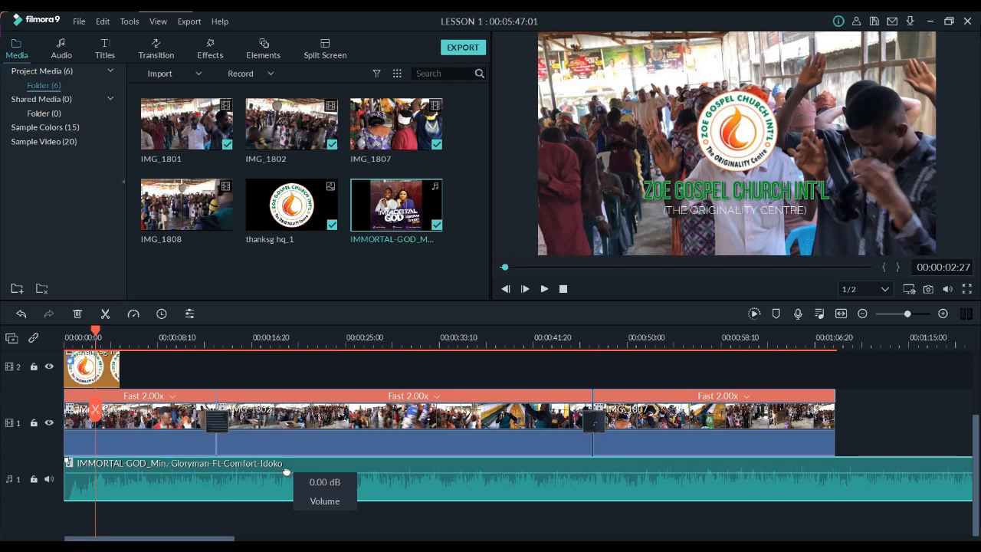
{"action": "left_click_drag", "start_coordinate": [286, 471], "coordinate": [296, 489]}
{"action": "key", "text": "space"}
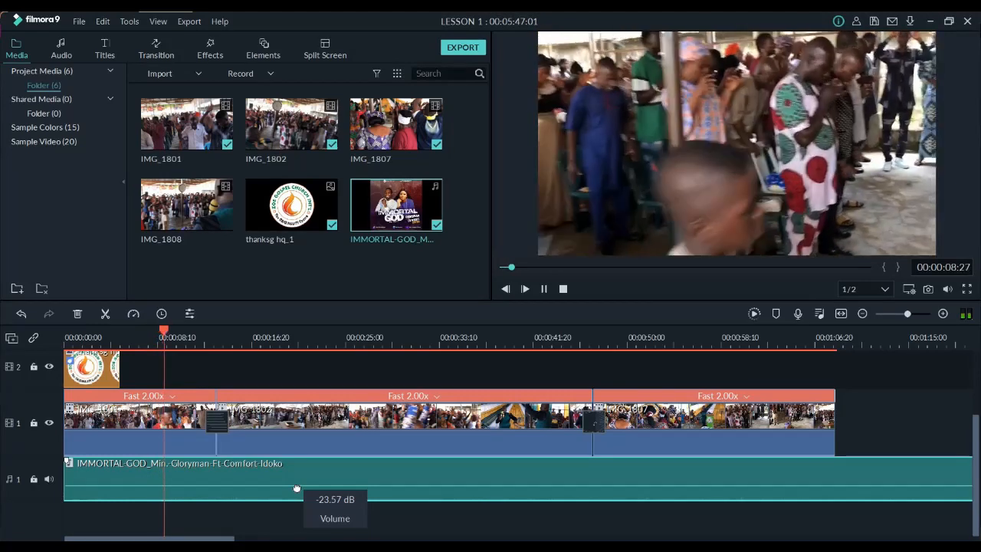
{"action": "key", "text": "space"}
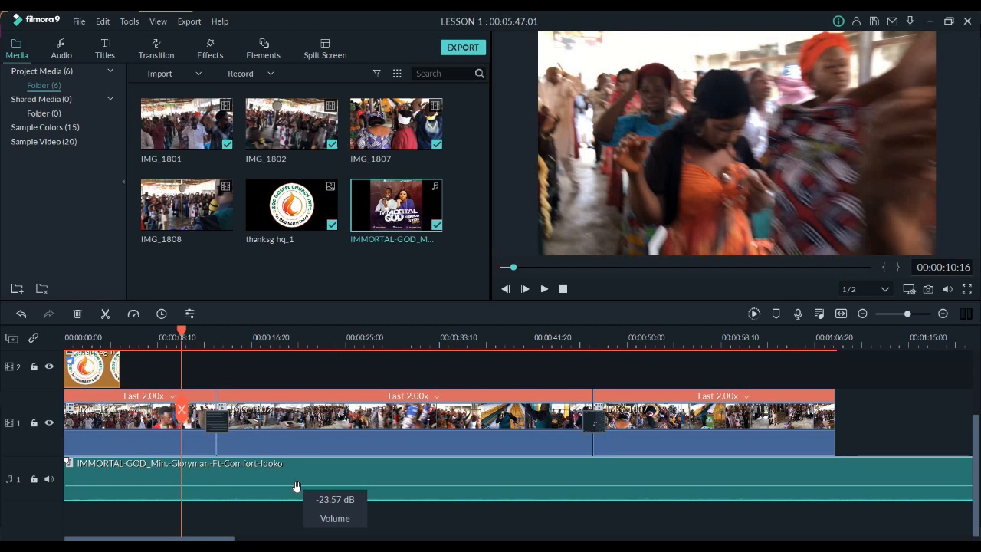
Switch to File Explorer and open the VIDEO ADS file from the Videos folder in VLC
{"action": "mouse_move", "coordinate": [193, 547]}
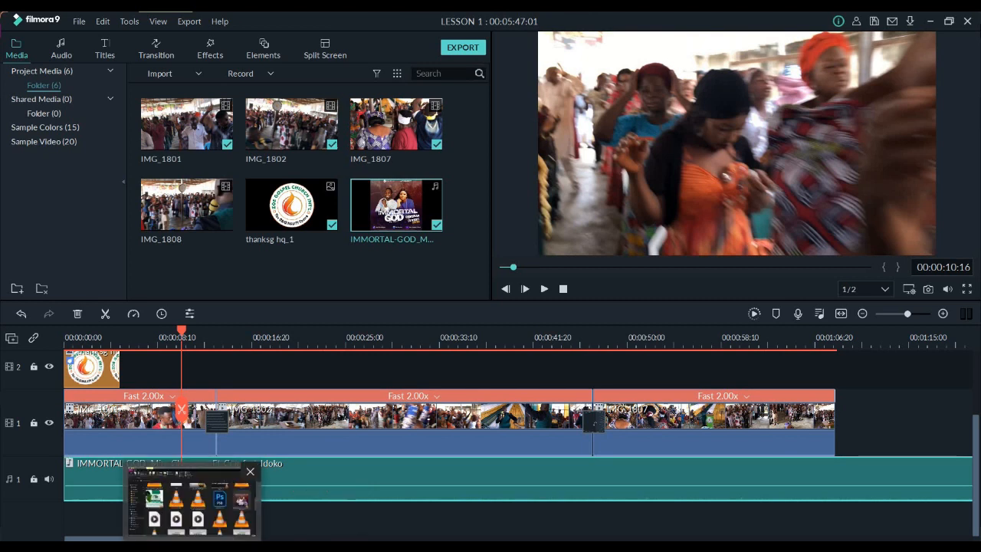
{"action": "left_click", "coordinate": [236, 537]}
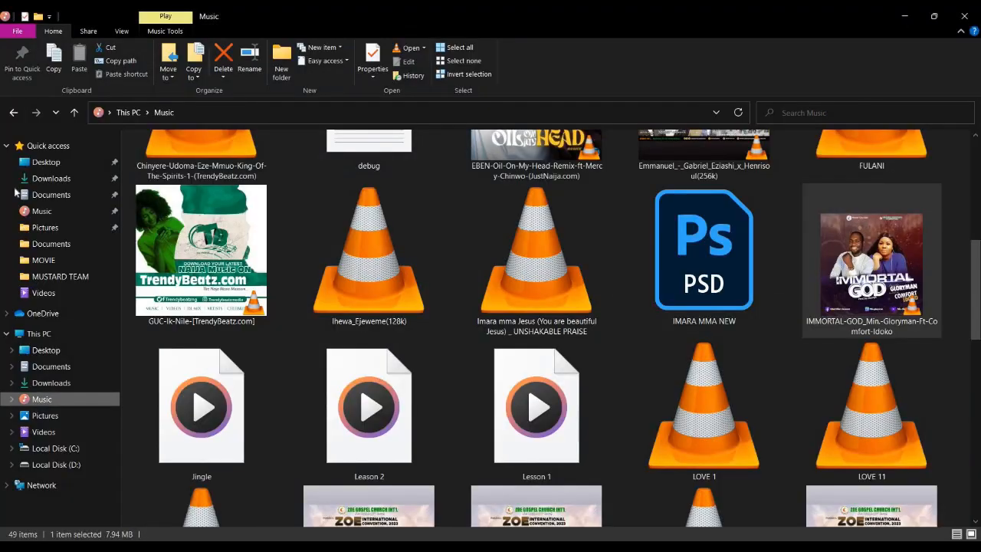
{"action": "left_click", "coordinate": [52, 294]}
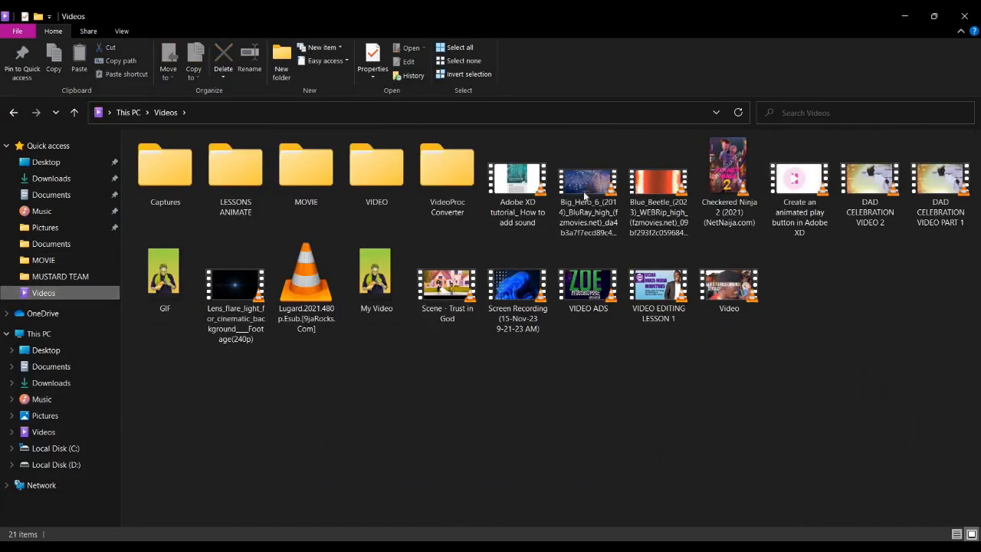
{"action": "left_click", "coordinate": [595, 284]}
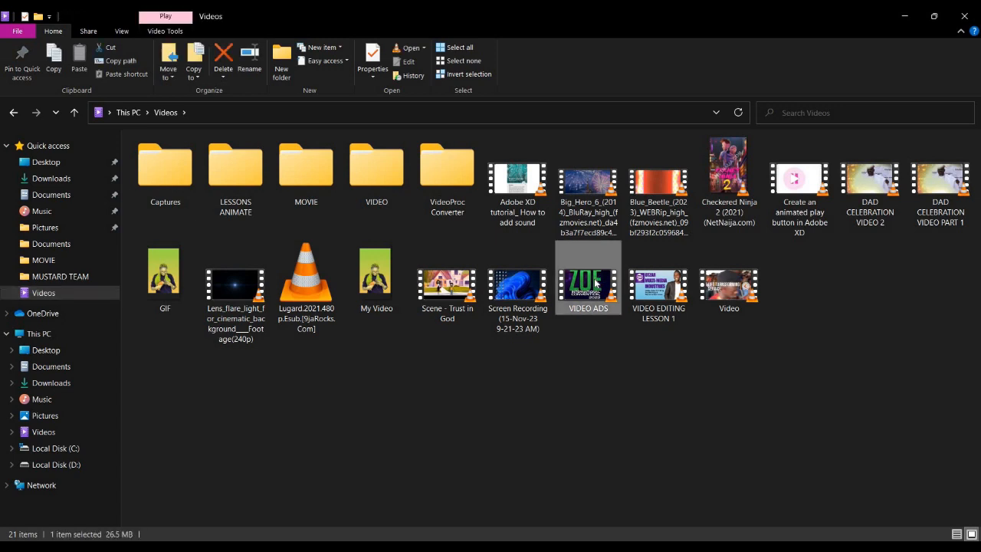
{"action": "double_click", "coordinate": [595, 283]}
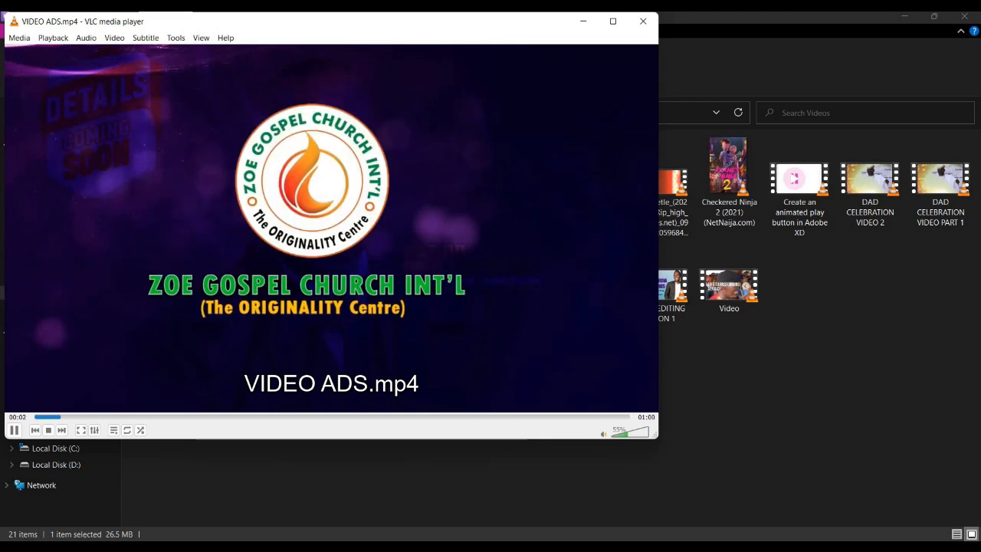
Watch the VIDEO ADS example in a maximized player, jump back to 00:20 and pause it there
{"action": "left_click", "coordinate": [613, 21]}
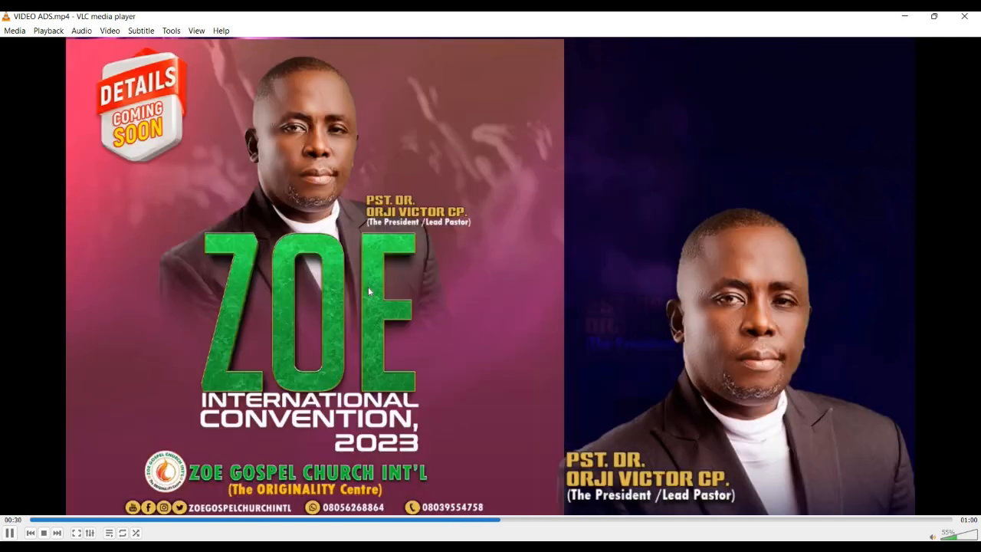
{"action": "left_click", "coordinate": [339, 521]}
{"action": "key", "text": "space"}
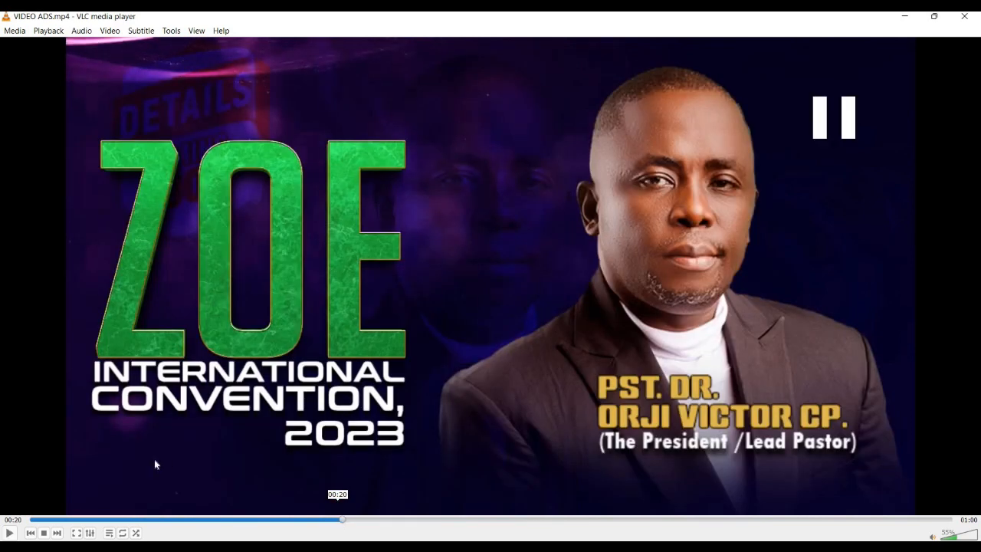
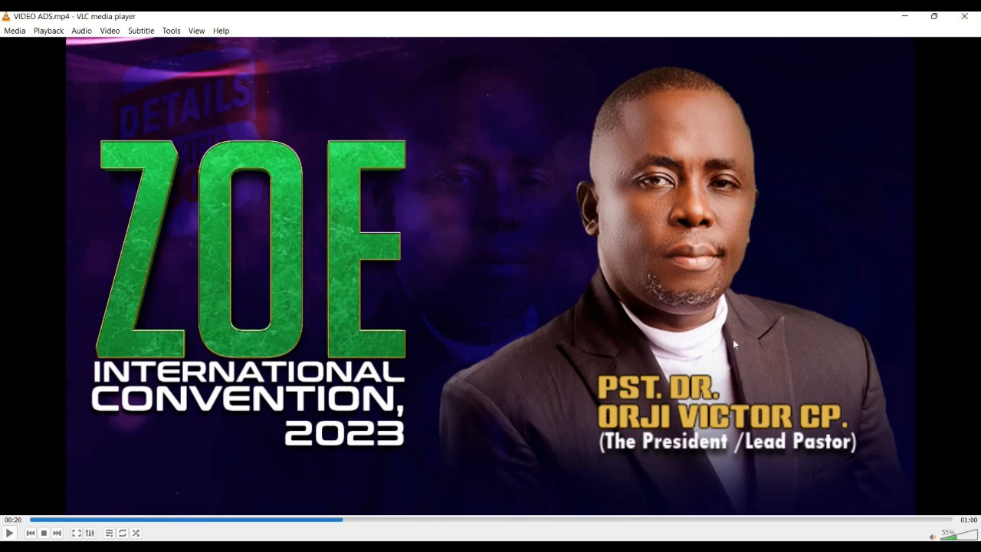
Play the VIDEO ADS example from 00:20, pausing at 00:26 and 00:48, and close the player
{"action": "key", "text": "space"}
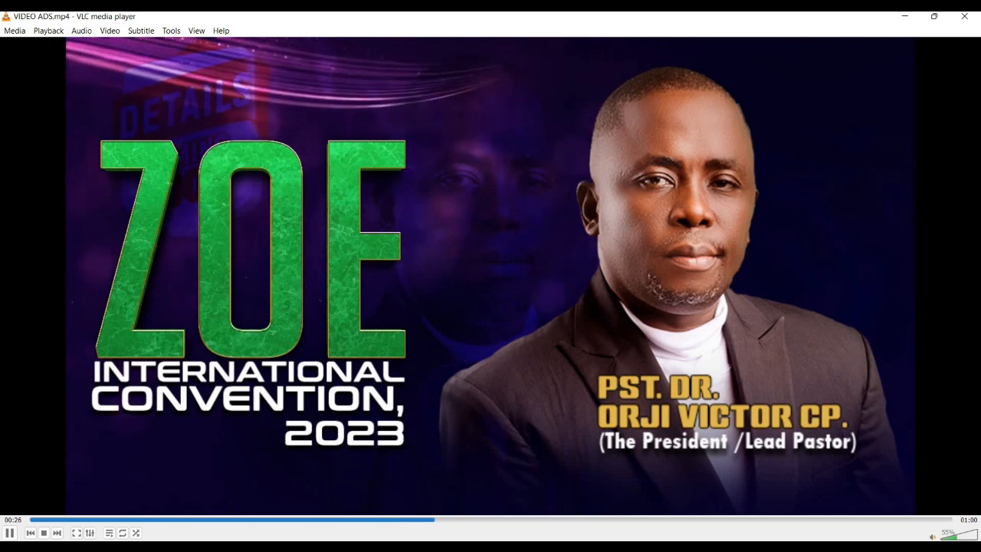
{"action": "key", "text": "space"}
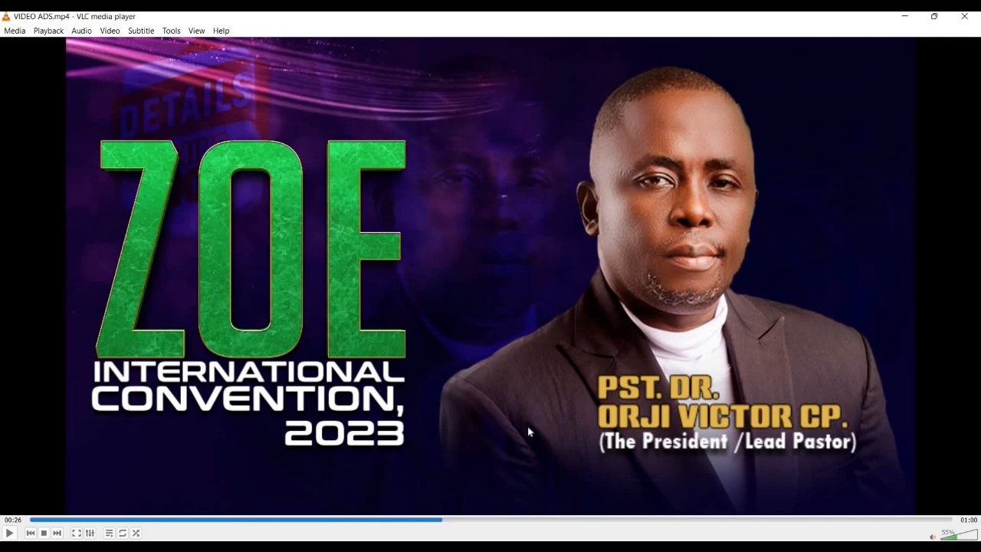
{"action": "key", "text": "space"}
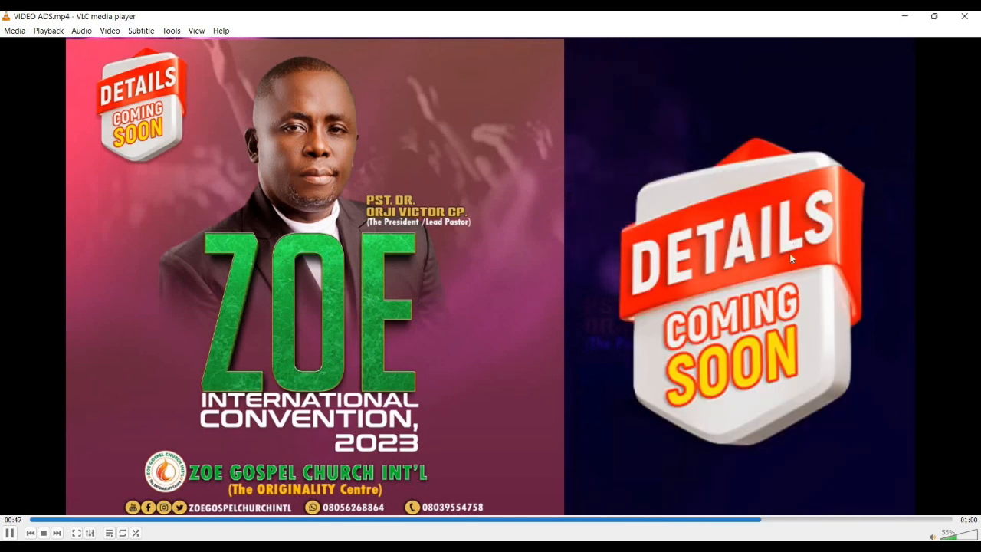
{"action": "key", "text": "space"}
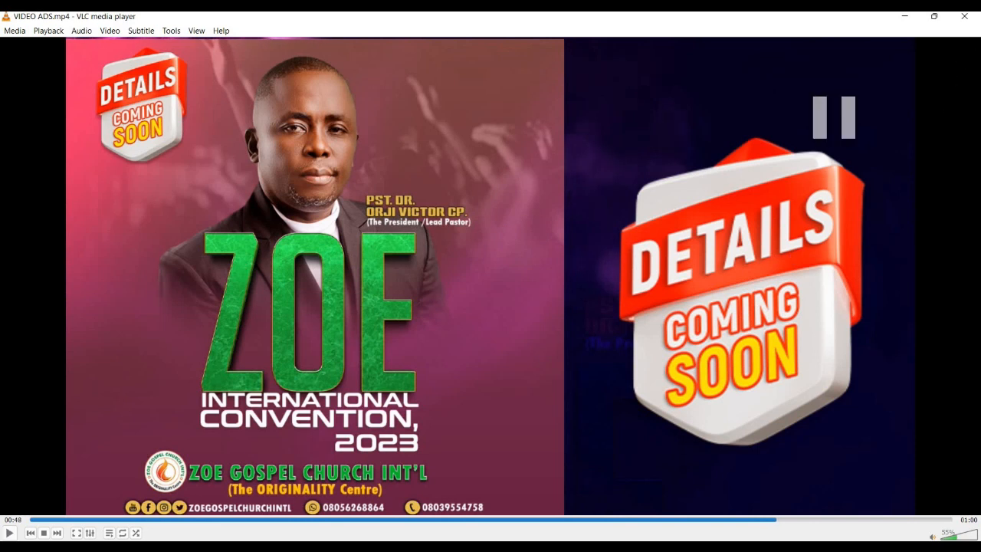
{"action": "left_click", "coordinate": [971, 18]}
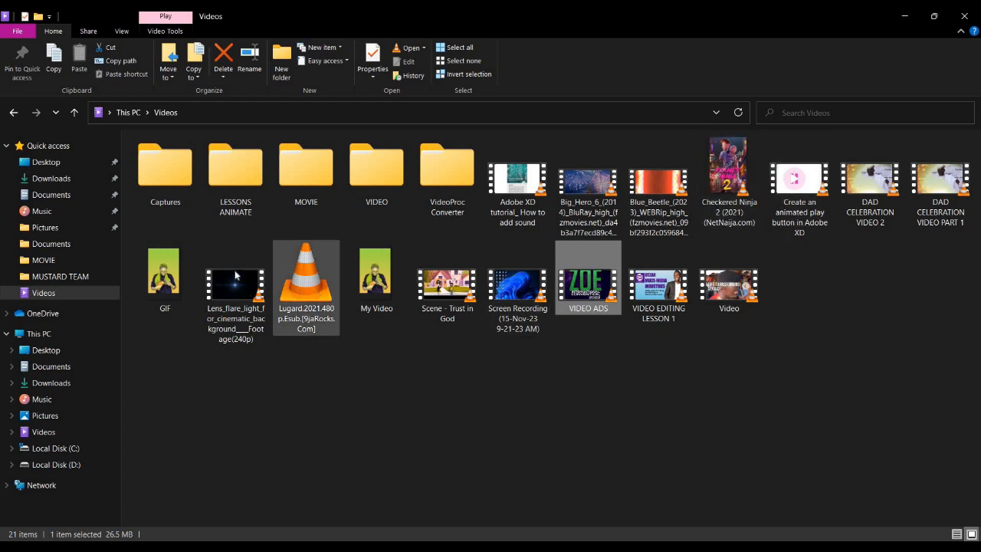
Look through the Captures, VideoProc Converter and VIDEO subfolders of the Videos folder
{"action": "double_click", "coordinate": [185, 156]}
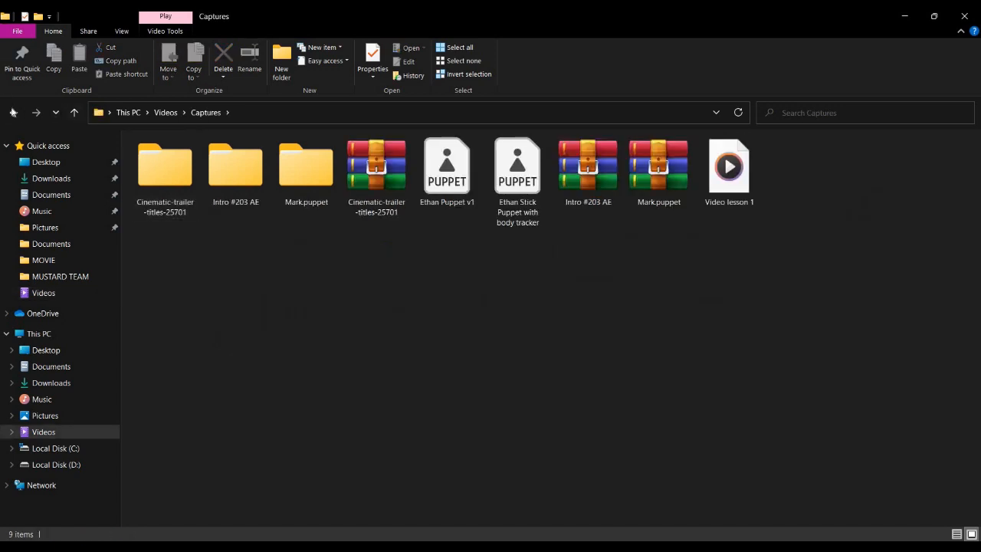
{"action": "left_click", "coordinate": [13, 114]}
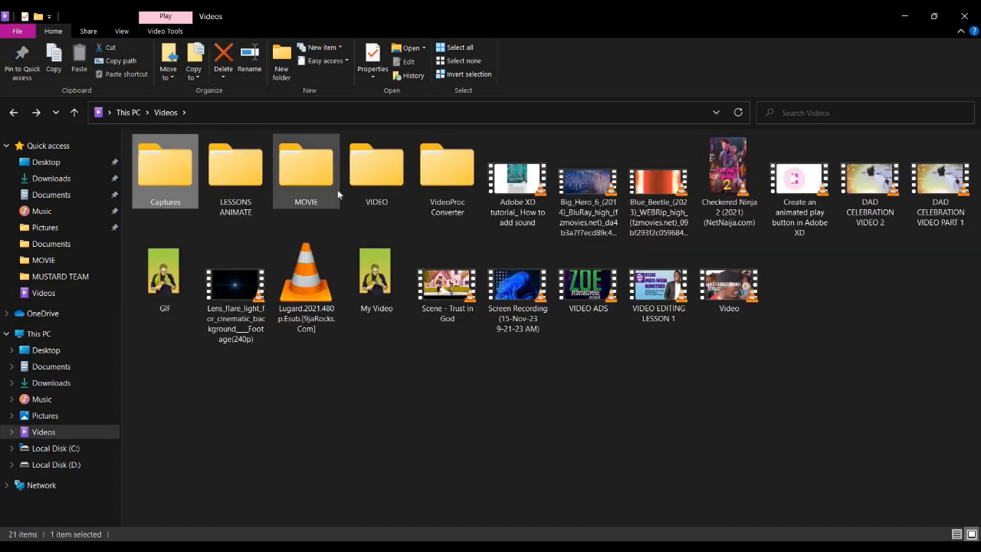
{"action": "double_click", "coordinate": [447, 169]}
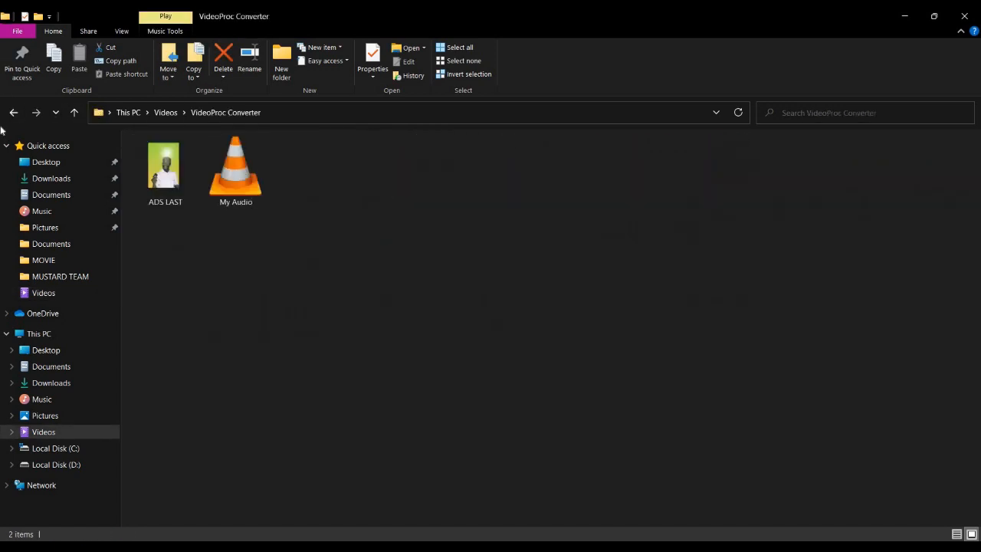
{"action": "left_click", "coordinate": [13, 114]}
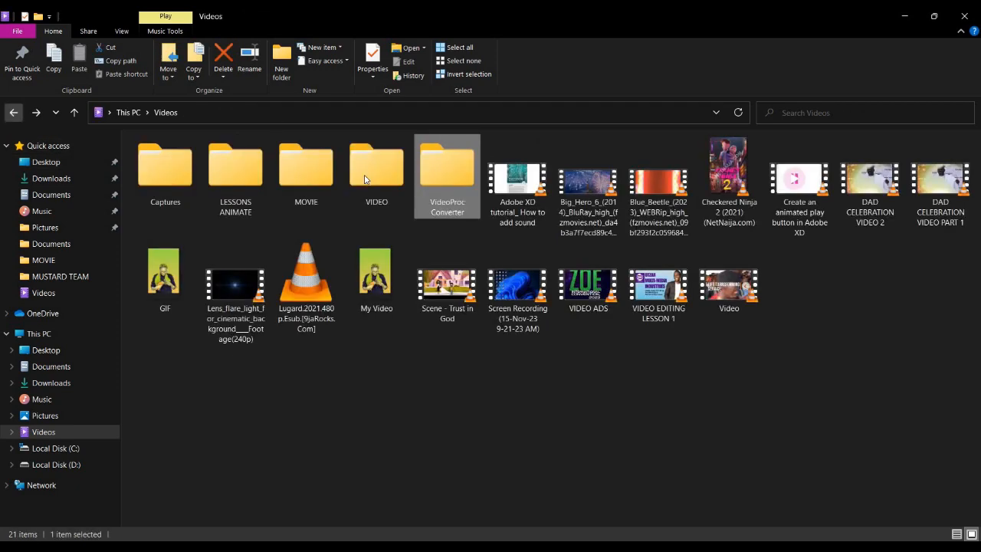
{"action": "double_click", "coordinate": [365, 180]}
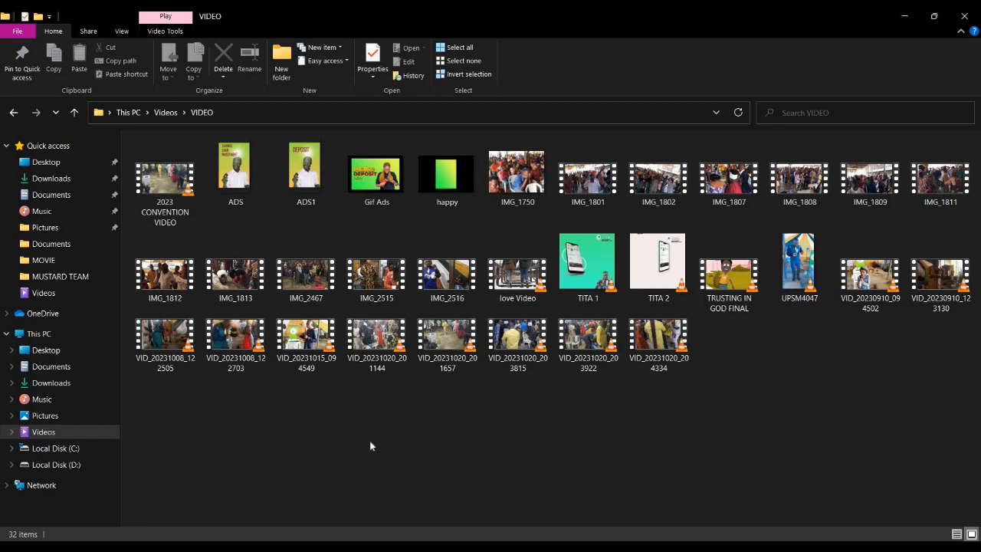
Import image 9, the green Supernatural lettering, from the Pictures folder into the Filmora project media
{"action": "left_click", "coordinate": [44, 227]}
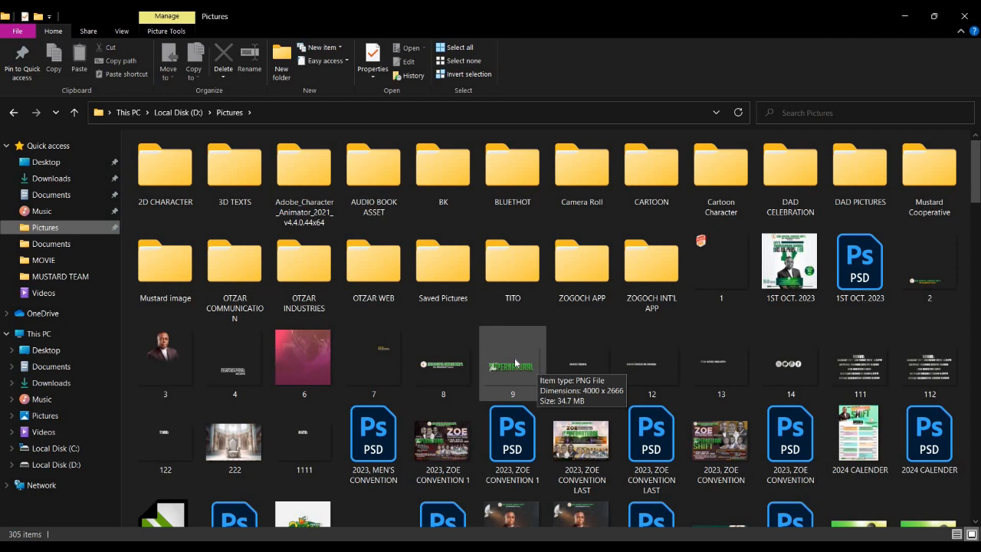
{"action": "left_click_drag", "start_coordinate": [492, 363], "coordinate": [286, 265]}
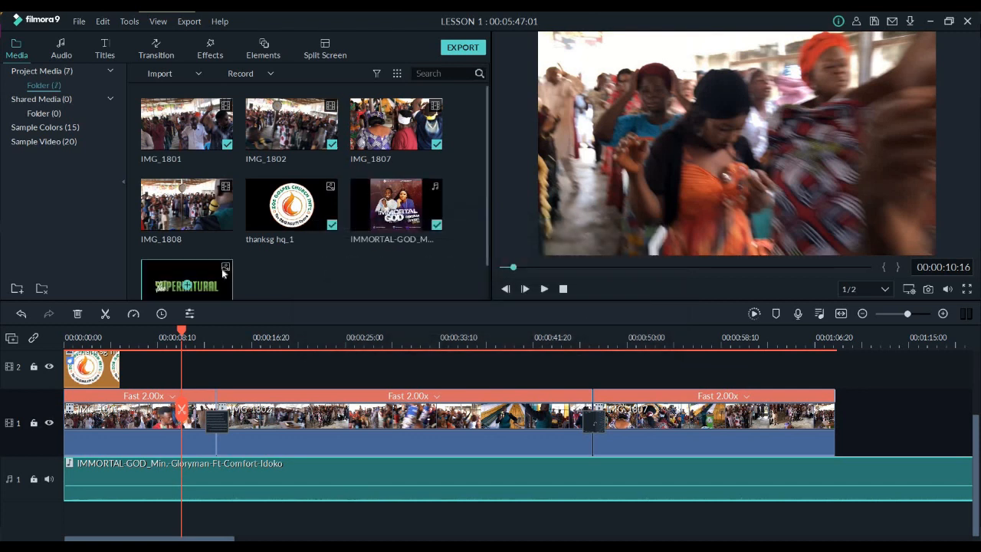
Place image 9 on track 4 just after the church title and extend its clip to about the 15-second mark
{"action": "left_click_drag", "start_coordinate": [290, 362], "coordinate": [127, 375]}
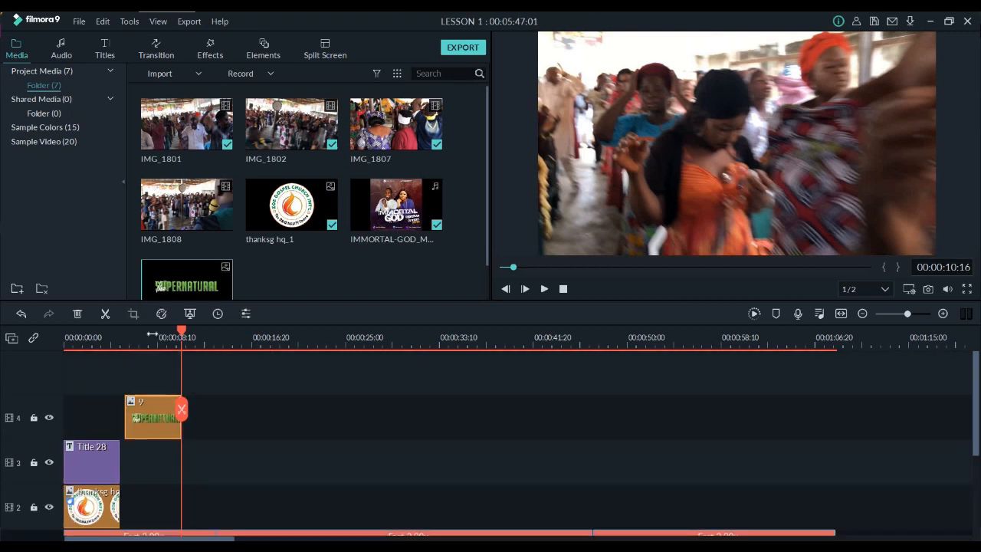
{"action": "left_click", "coordinate": [152, 336]}
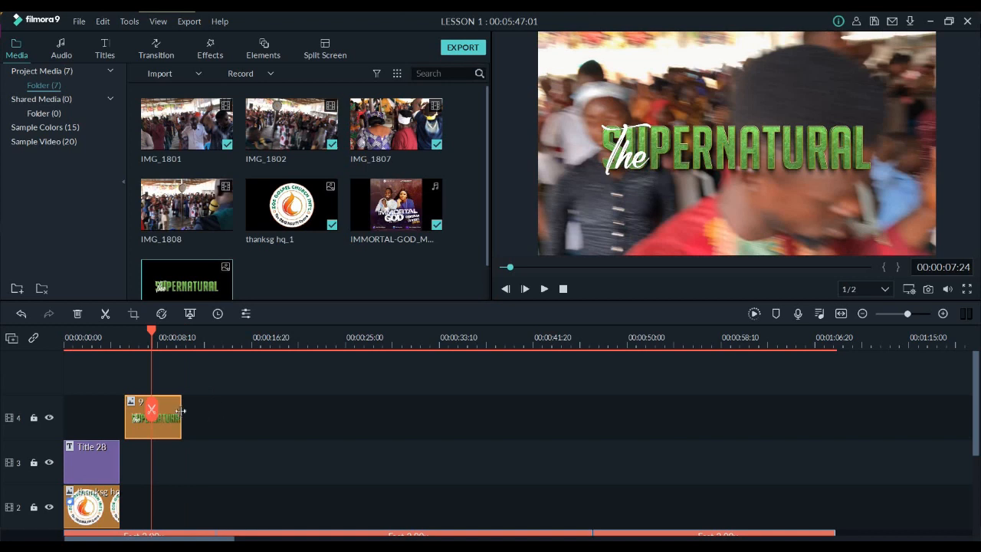
{"action": "left_click_drag", "start_coordinate": [180, 412], "coordinate": [236, 409]}
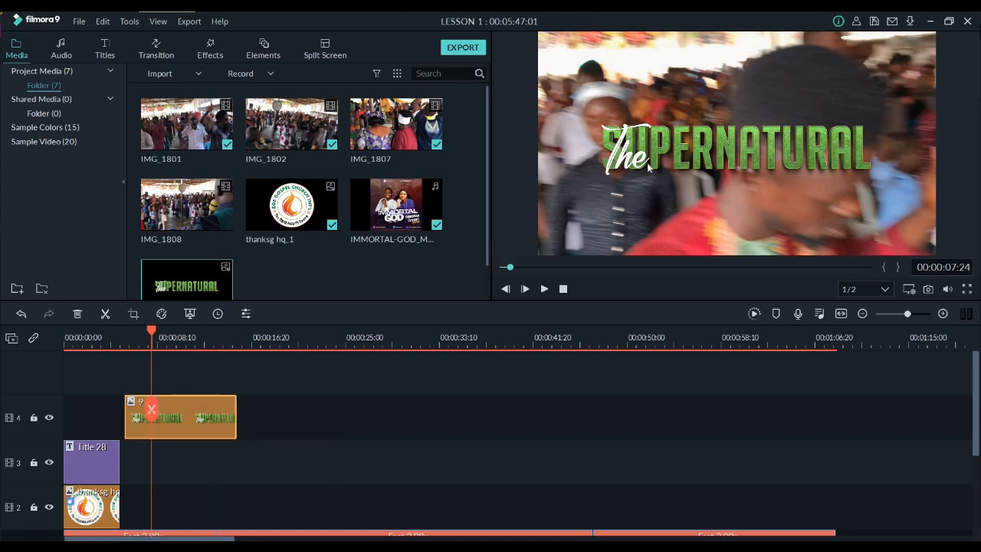
Apply the Fade Slide 2 motion to the Supernatural image clip and delete that clip from track 4
{"action": "double_click", "coordinate": [749, 155]}
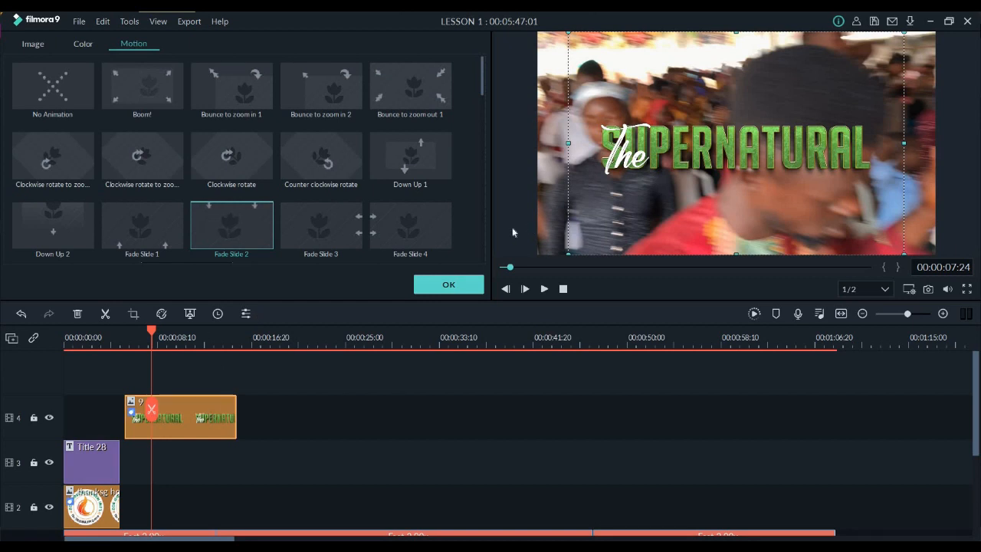
{"action": "left_click", "coordinate": [473, 286]}
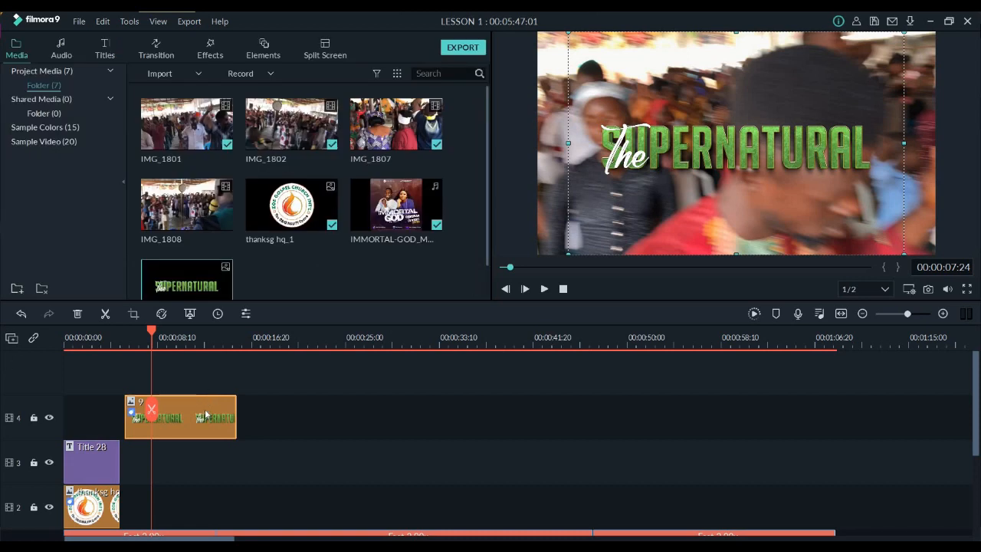
{"action": "left_click", "coordinate": [77, 316]}
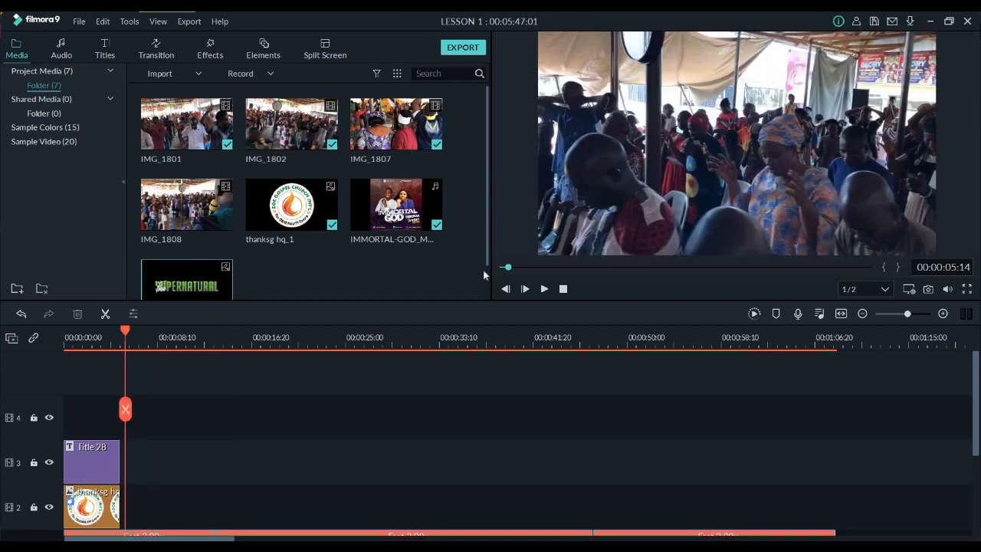
Preview the Lower Third 6 title template and add Lower Third 36 to track 3 at about 8 seconds
{"action": "scroll", "coordinate": [483, 270], "scroll_direction": "down", "scroll_amount": 1}
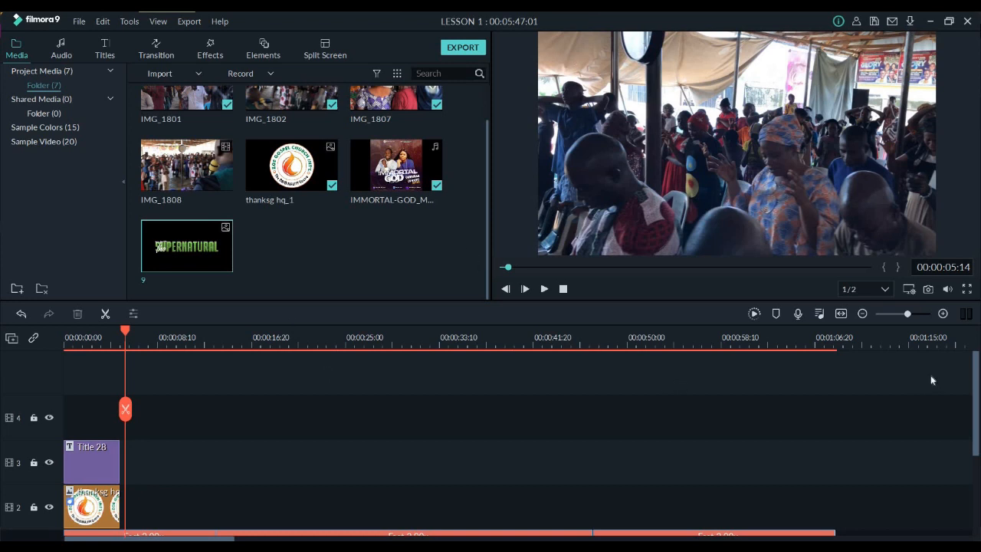
{"action": "scroll", "coordinate": [975, 402], "scroll_direction": "down", "scroll_amount": 2}
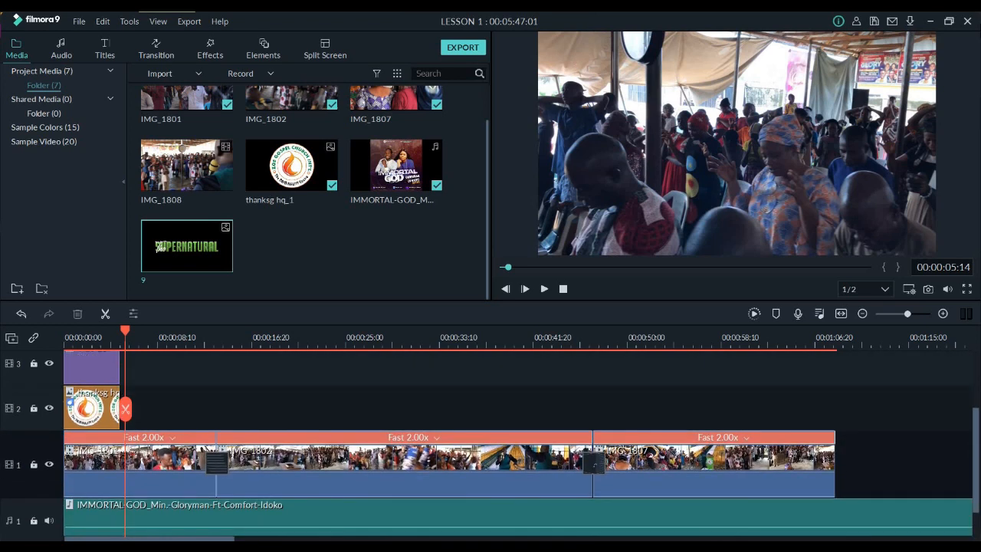
{"action": "scroll", "coordinate": [978, 479], "scroll_direction": "down", "scroll_amount": 1}
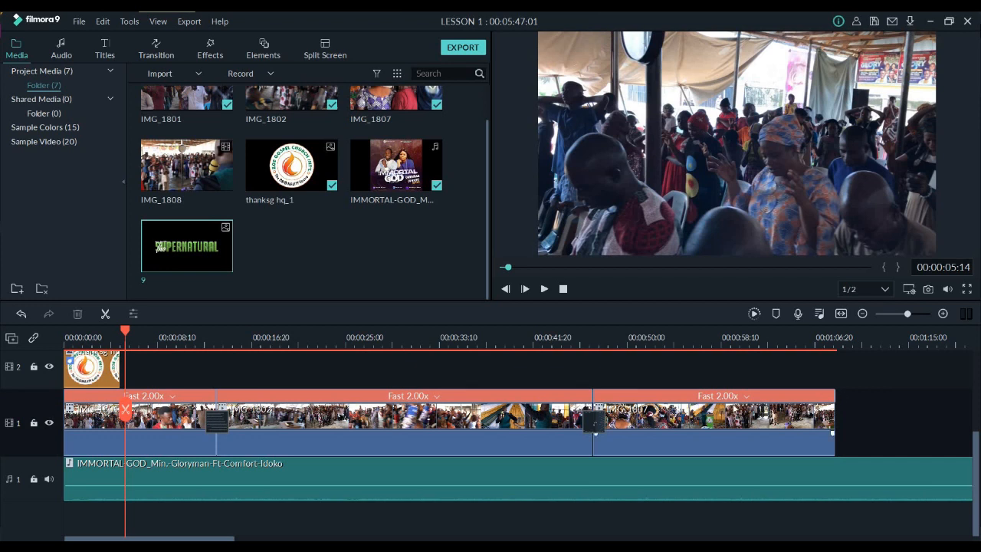
{"action": "left_click", "coordinate": [105, 54]}
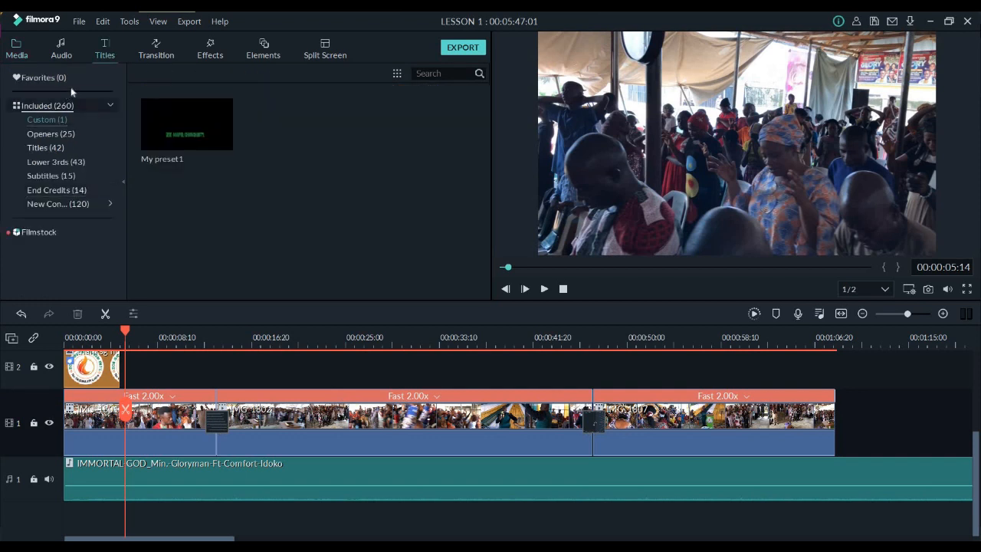
{"action": "left_click", "coordinate": [61, 162]}
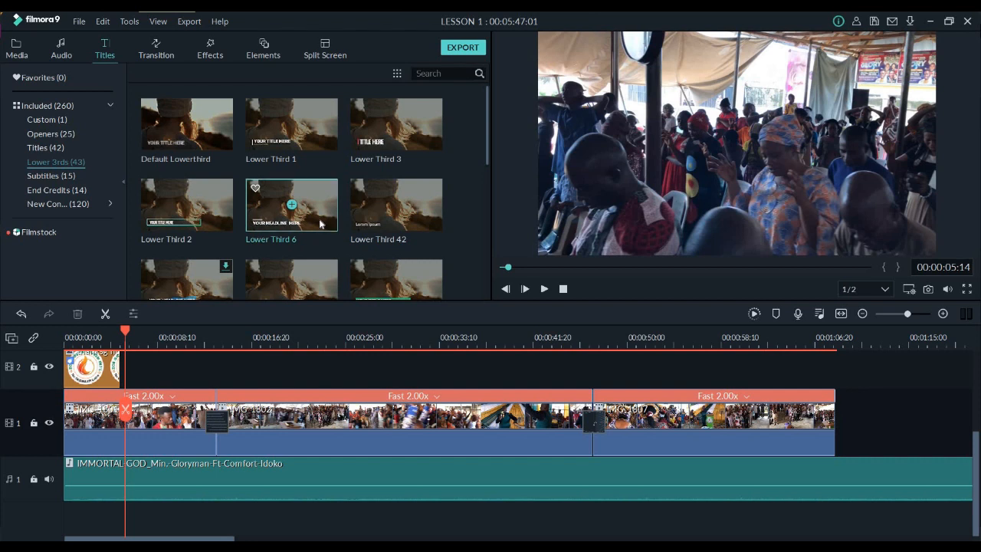
{"action": "left_click", "coordinate": [320, 224]}
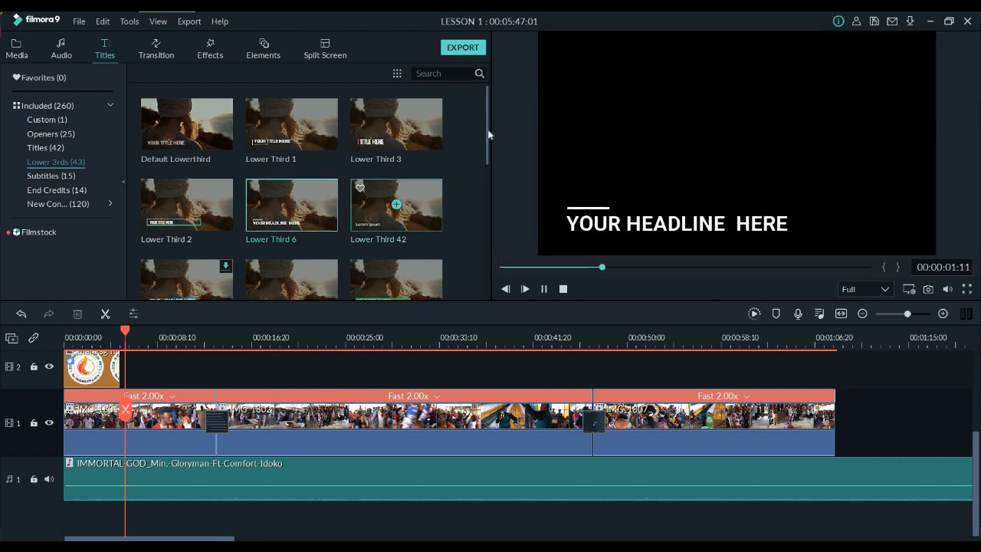
{"action": "scroll", "coordinate": [487, 155], "scroll_direction": "down", "scroll_amount": 2}
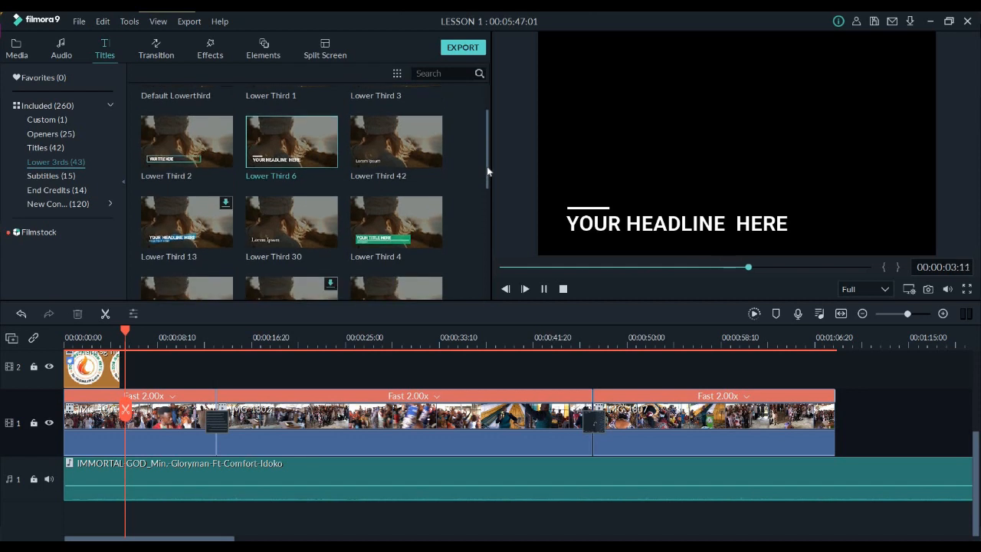
{"action": "left_click_drag", "start_coordinate": [489, 192], "coordinate": [490, 275]}
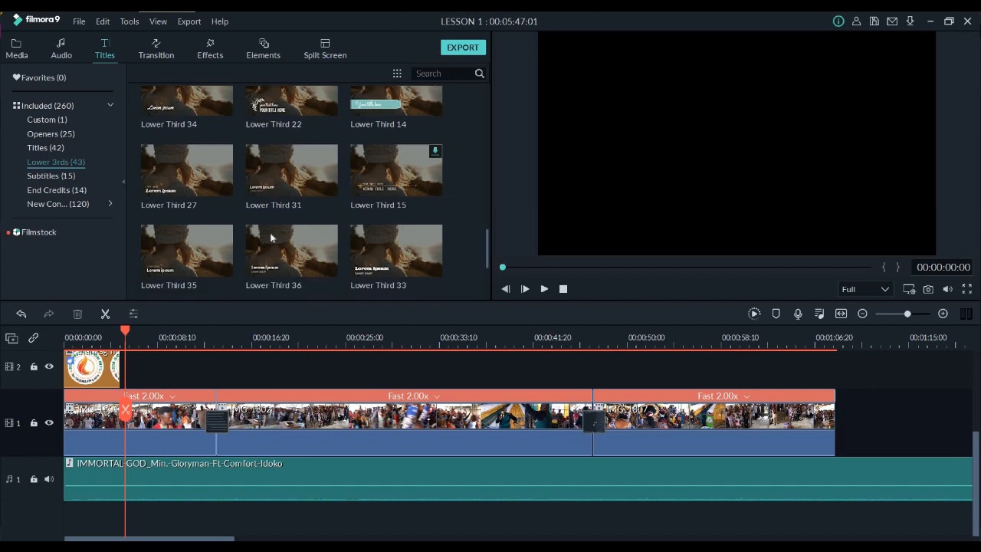
{"action": "left_click", "coordinate": [274, 266]}
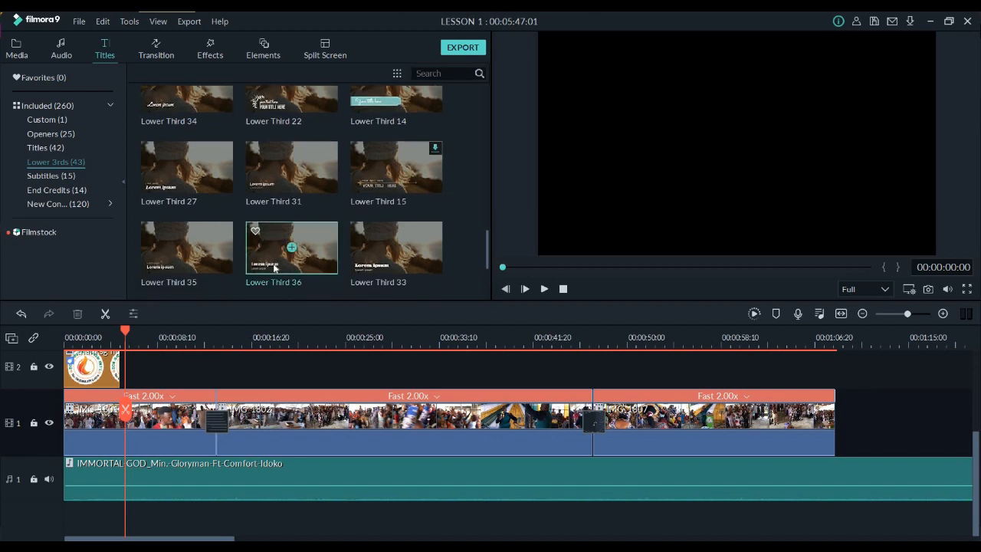
{"action": "left_click_drag", "start_coordinate": [273, 266], "coordinate": [164, 366]}
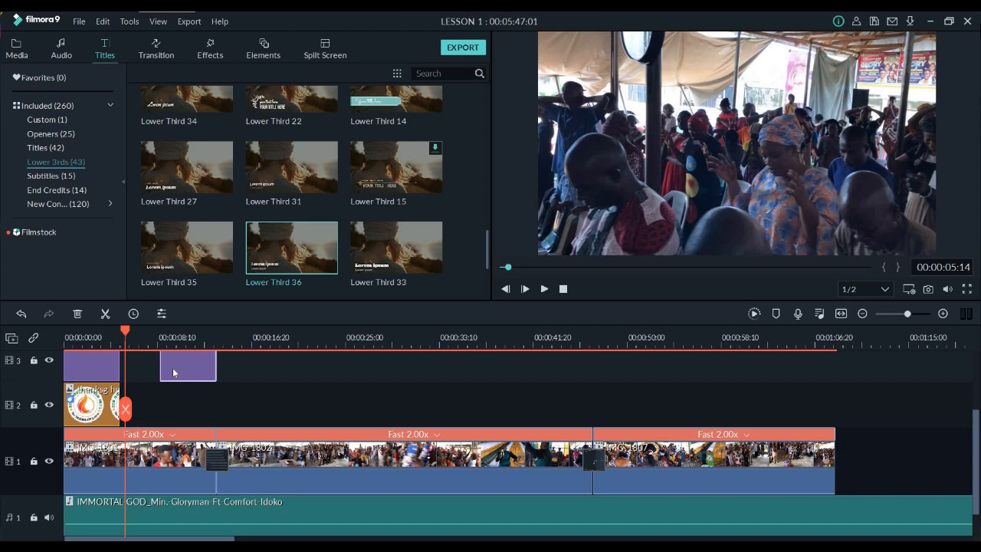
Replace the smaller second line of the Lower Third 36 title with "Ministering In Songs"
{"action": "double_click", "coordinate": [172, 368]}
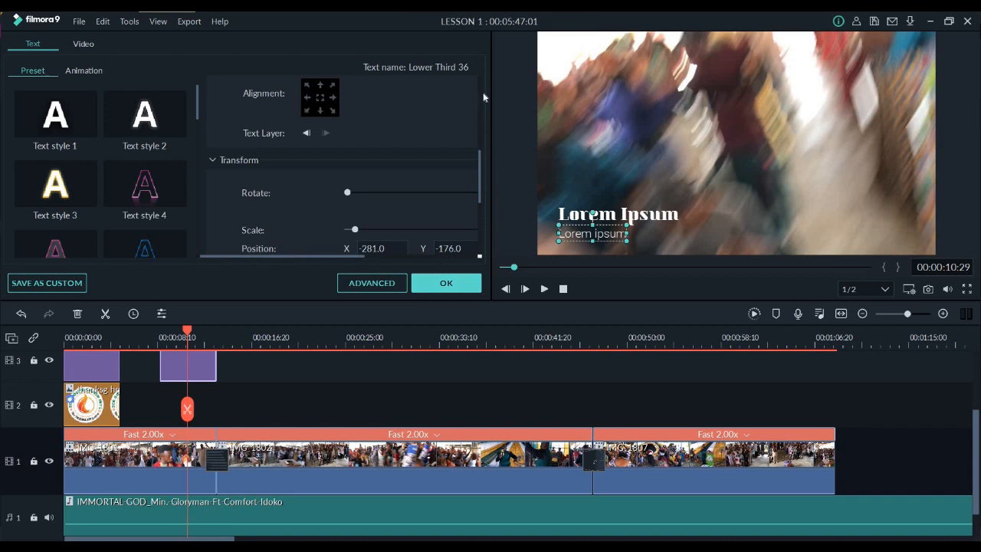
{"action": "scroll", "coordinate": [224, 146], "scroll_direction": "up", "scroll_amount": 5}
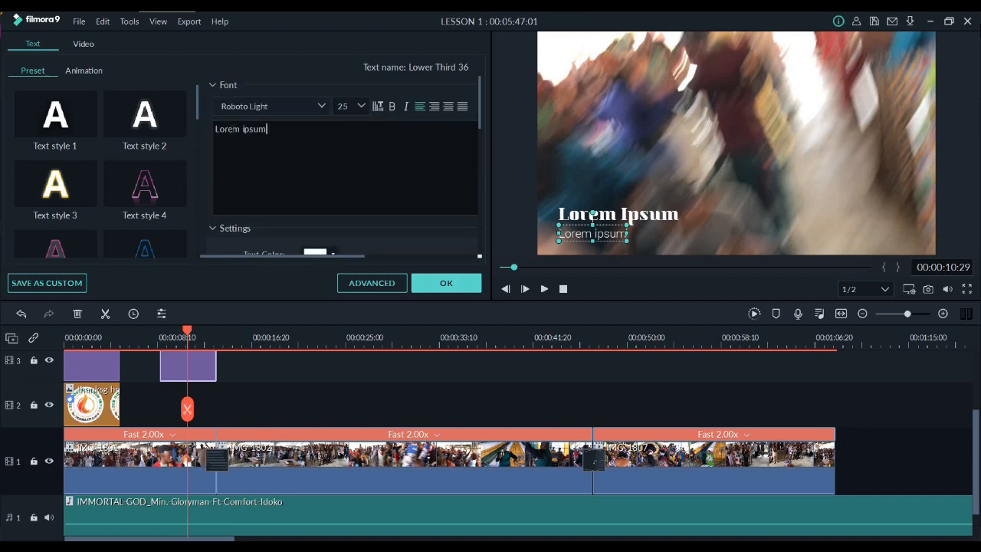
{"action": "left_click_drag", "start_coordinate": [292, 132], "coordinate": [215, 128]}
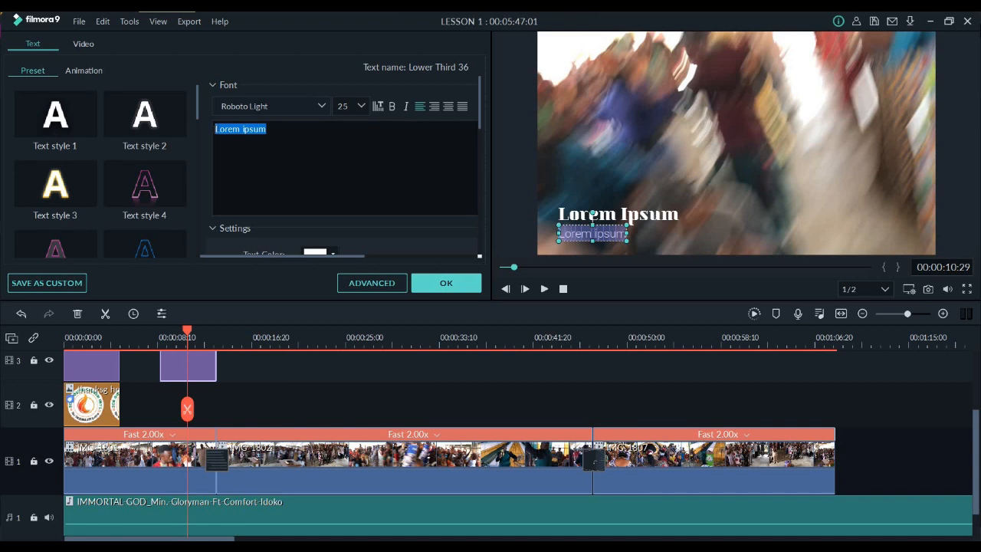
{"action": "type", "text": "Minist"}
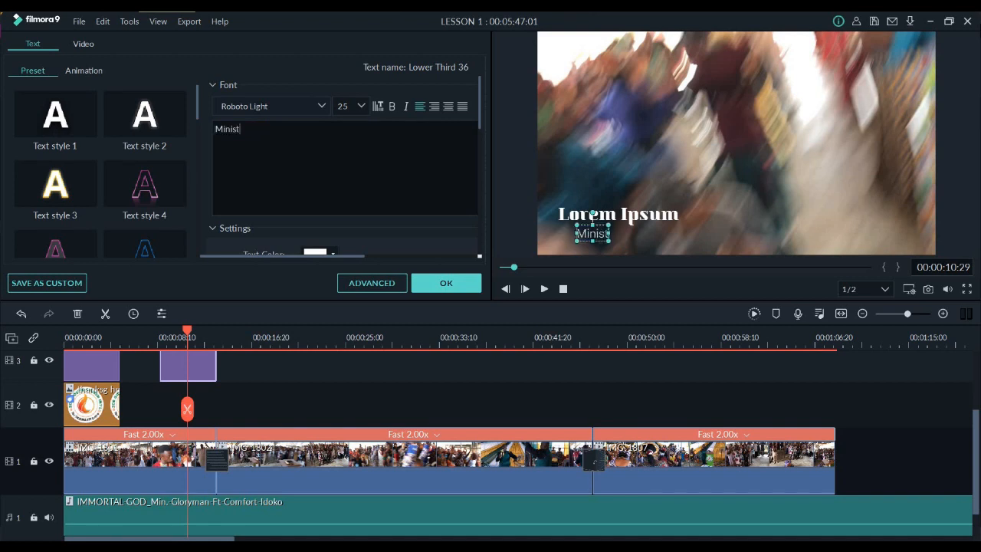
{"action": "type", "text": "ering I"}
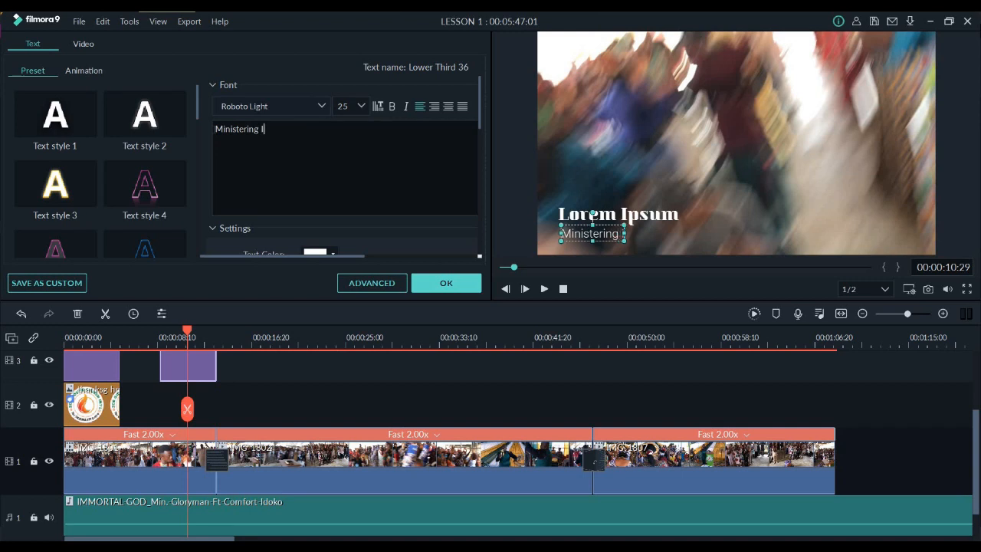
{"action": "type", "text": "n S"}
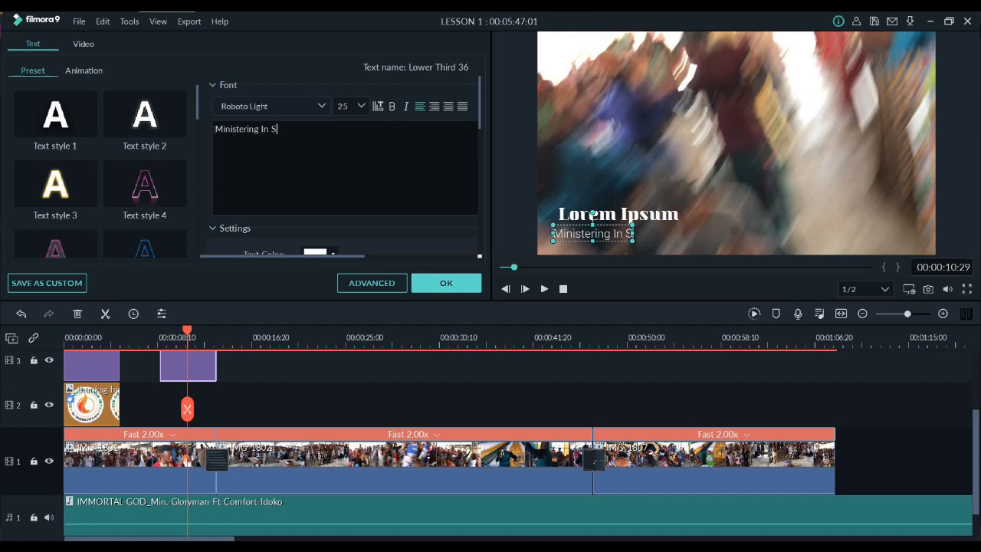
{"action": "type", "text": "ongs"}
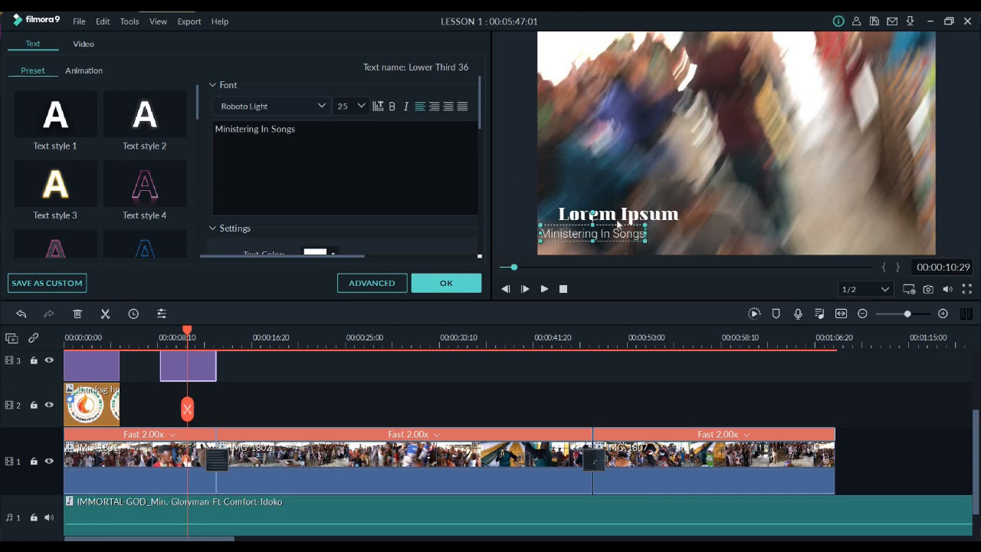
Replace the large Lorem Ipsum line of the lower third with "MIN." and the minister's name, and shift it slightly inward from the frame's left edge
{"action": "left_click_drag", "start_coordinate": [618, 221], "coordinate": [600, 233]}
{"action": "left_click_drag", "start_coordinate": [270, 129], "coordinate": [195, 123]}
{"action": "type", "text": "GLORYMAN"}
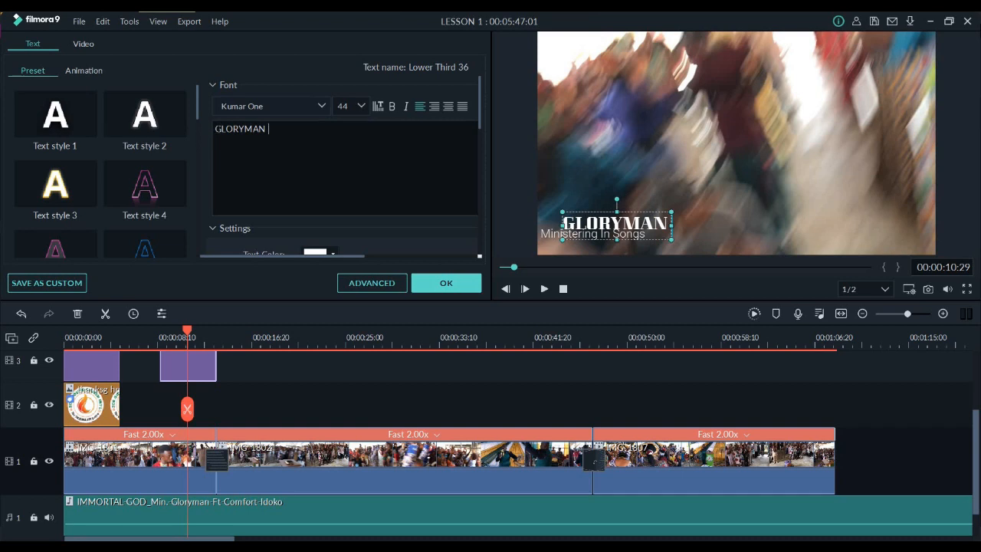
{"action": "type", "text": " MIN."}
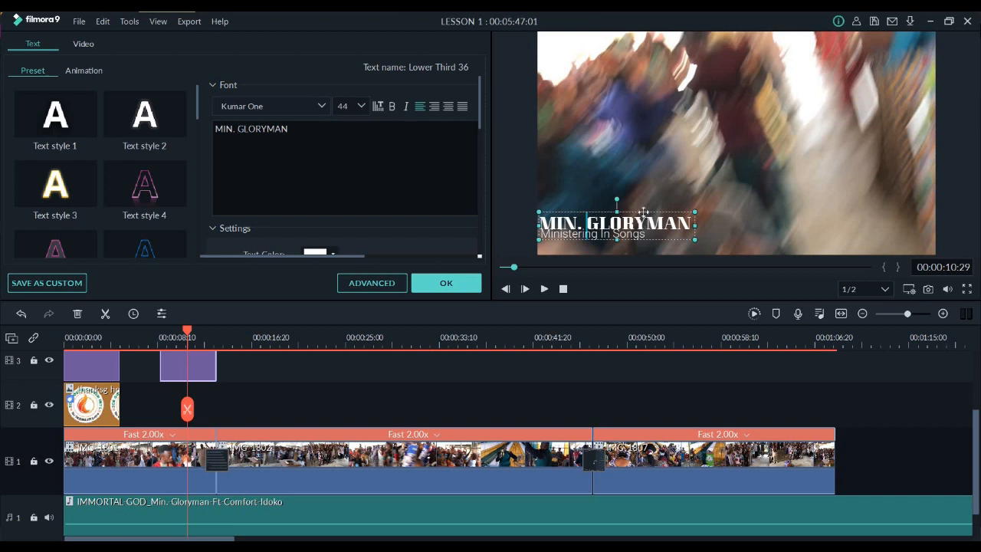
{"action": "left_click_drag", "start_coordinate": [653, 203], "coordinate": [653, 209]}
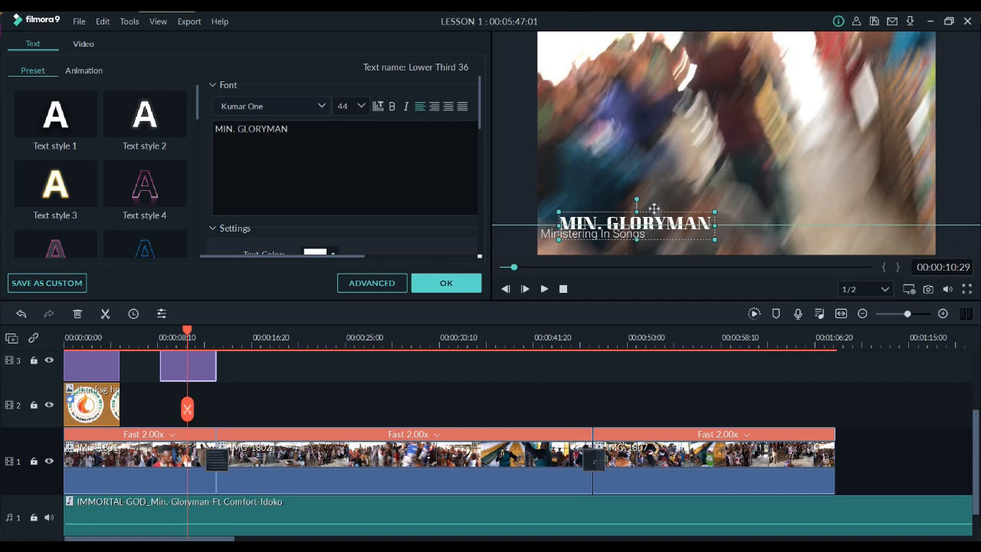
Align the "Ministering In Songs" line with the left edge of the name, nudge it down below the name, and confirm the title
{"action": "left_click", "coordinate": [550, 236]}
{"action": "left_click", "coordinate": [551, 225]}
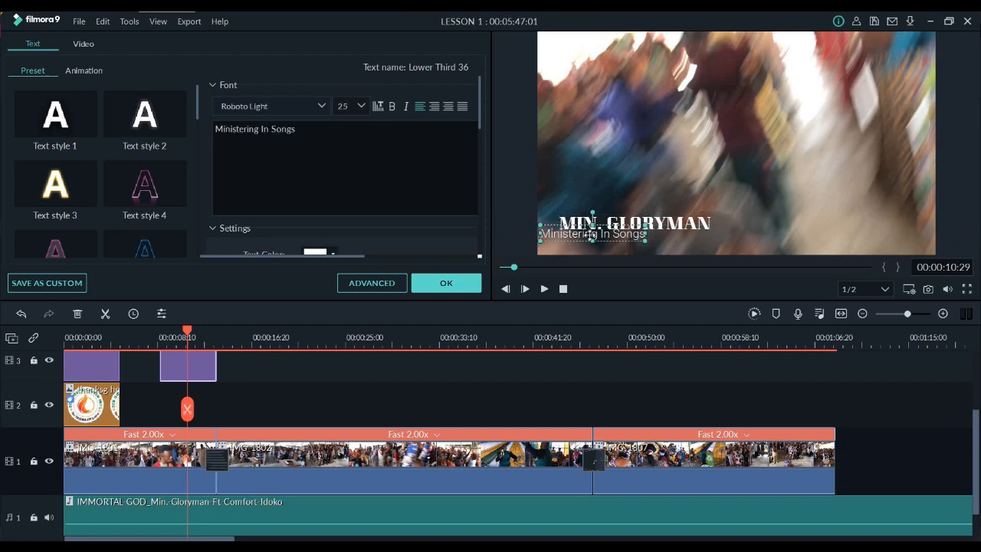
{"action": "left_click_drag", "start_coordinate": [584, 233], "coordinate": [570, 230]}
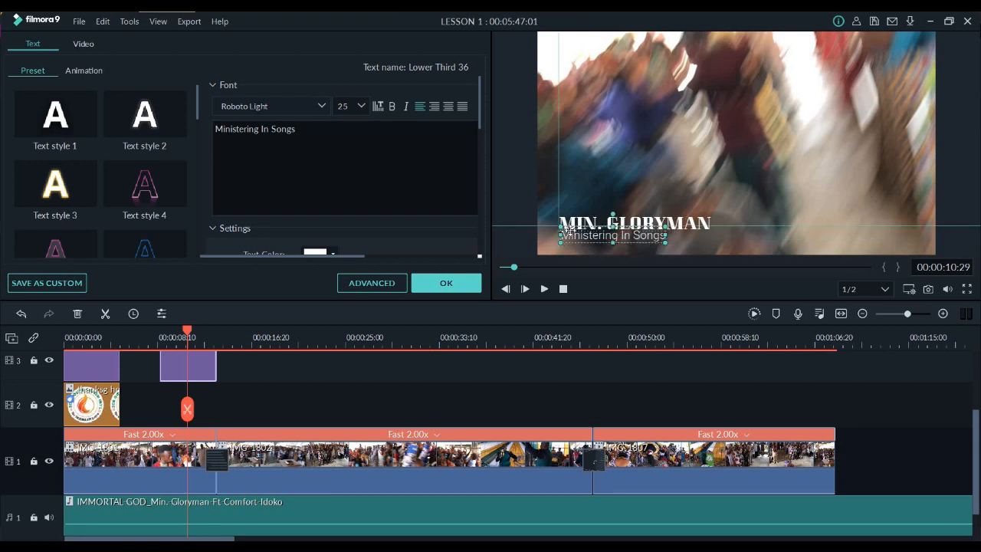
{"action": "key", "text": "Down"}
{"action": "key", "text": "Down"}
{"action": "key", "text": "Down"}
{"action": "key", "text": "Down"}
{"action": "key", "text": "Down"}
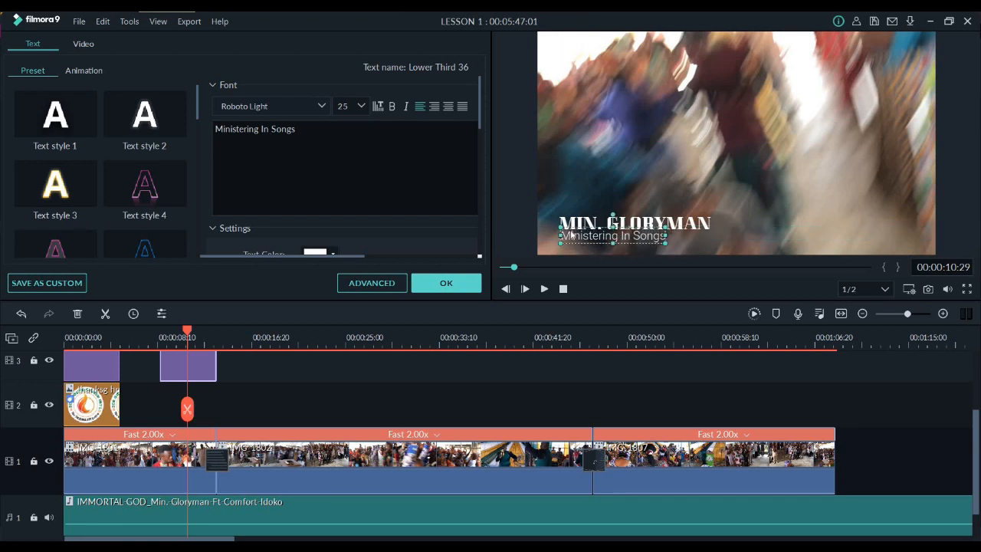
{"action": "key", "text": "Down"}
{"action": "key", "text": "Down"}
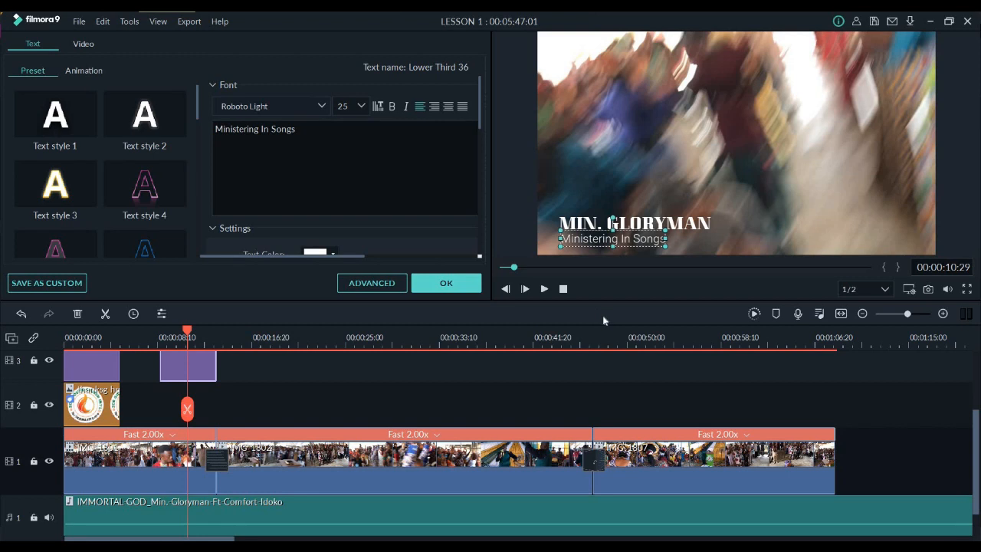
{"action": "left_click", "coordinate": [448, 284]}
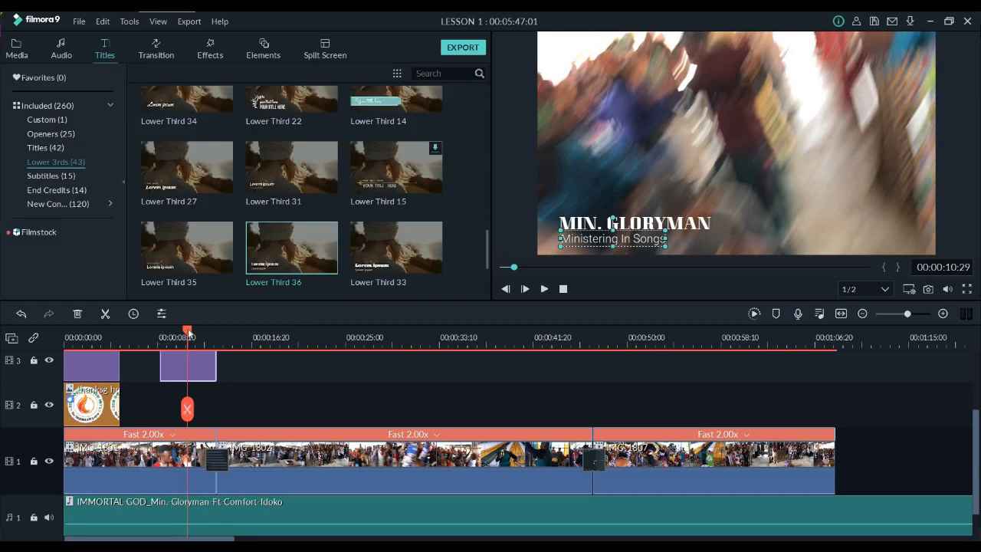
Play back the sequence from about 5 seconds to check the lower-third caption
{"action": "left_click_drag", "start_coordinate": [188, 328], "coordinate": [120, 320]}
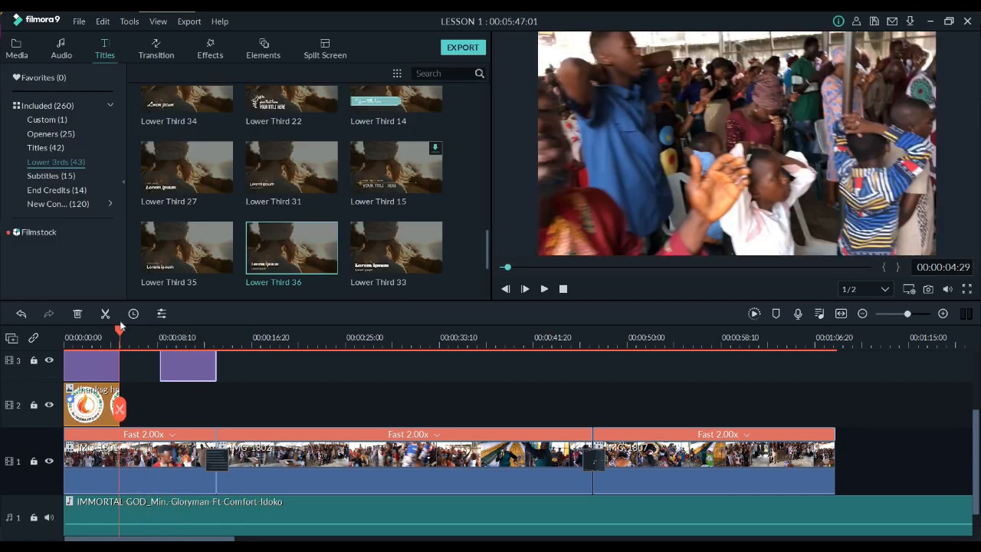
{"action": "key", "text": "space"}
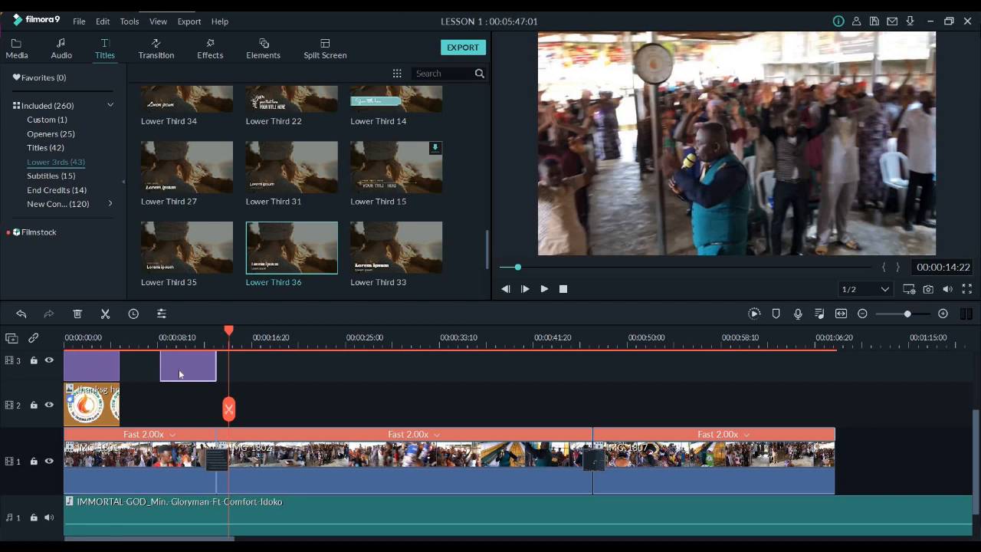
{"action": "scroll", "coordinate": [777, 425], "scroll_direction": "up", "scroll_amount": 1}
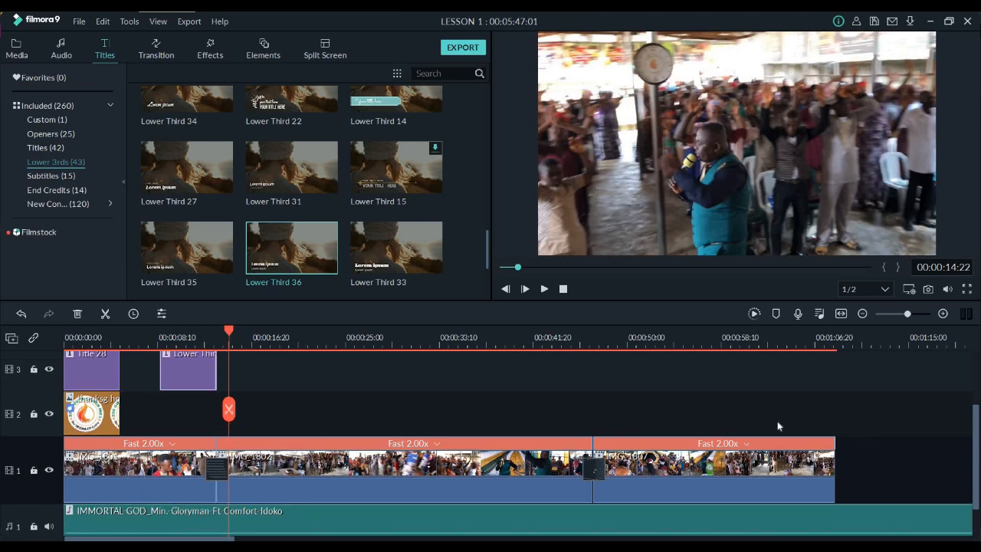
Split the background music at the end of the last video clip, 00:01:08:15, and delete the excess music after it
{"action": "left_click", "coordinate": [834, 347]}
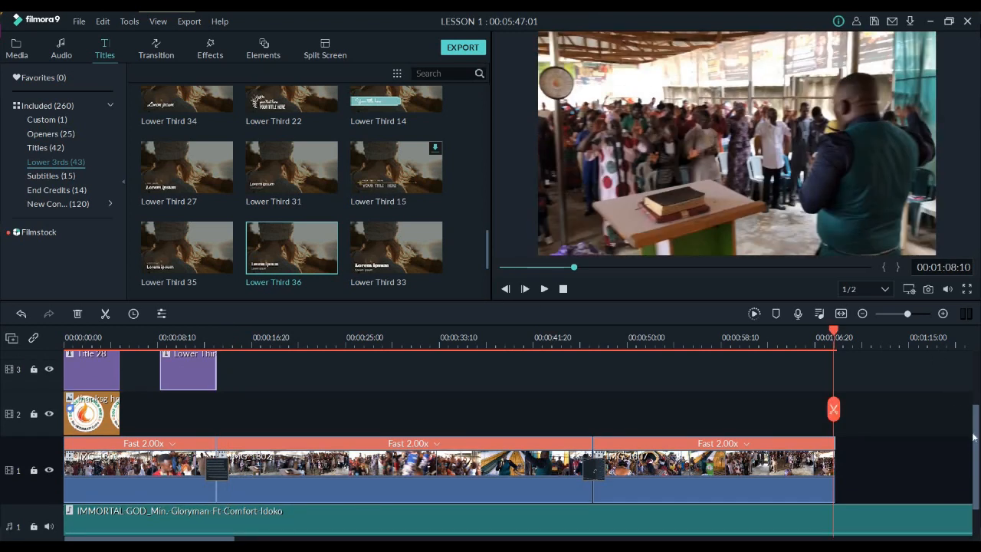
{"action": "scroll", "coordinate": [974, 458], "scroll_direction": "down", "scroll_amount": 2}
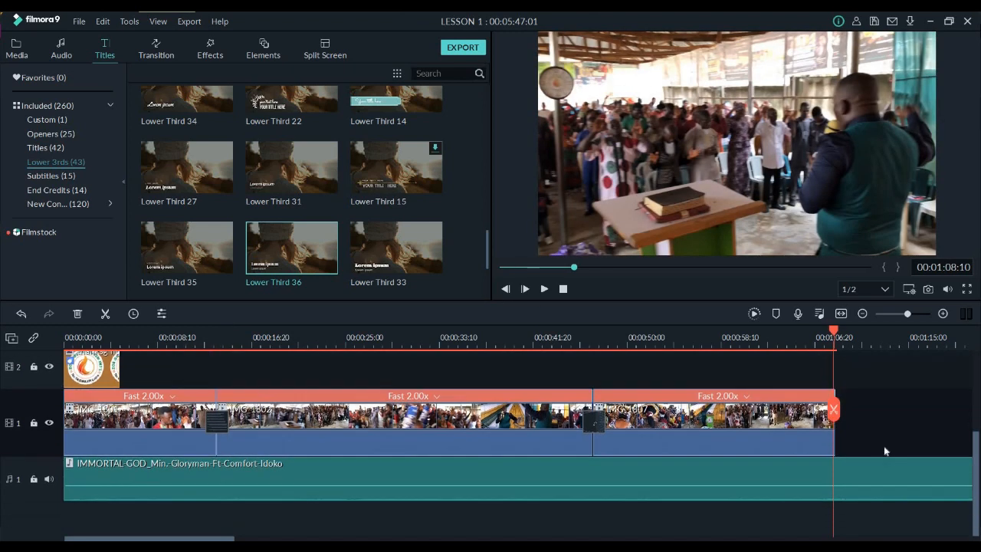
{"action": "left_click", "coordinate": [836, 332]}
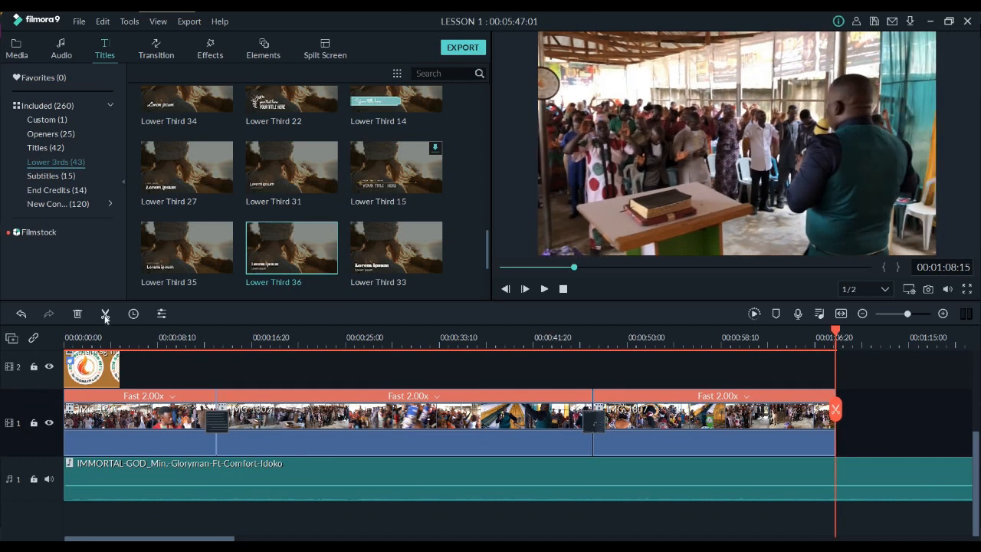
{"action": "left_click", "coordinate": [879, 478]}
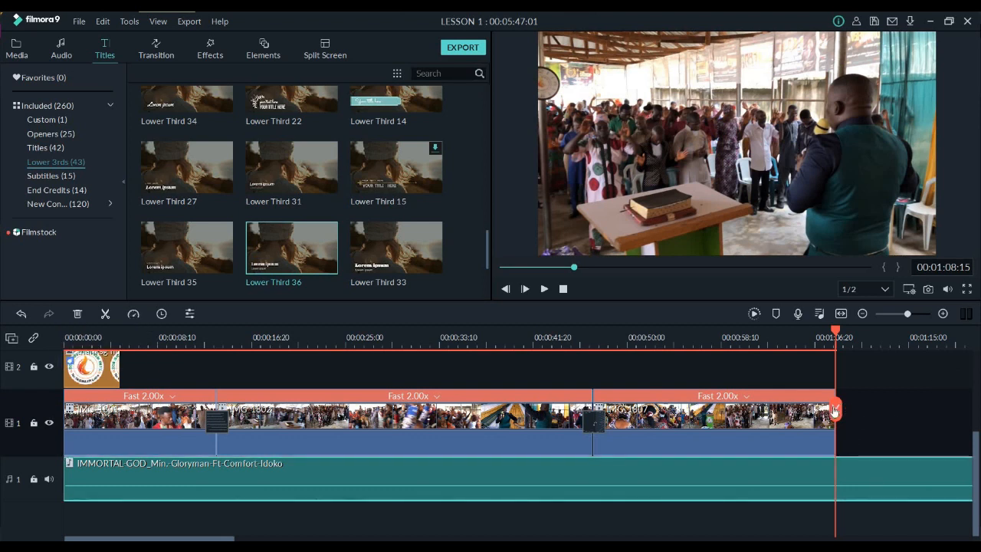
{"action": "left_click", "coordinate": [835, 410]}
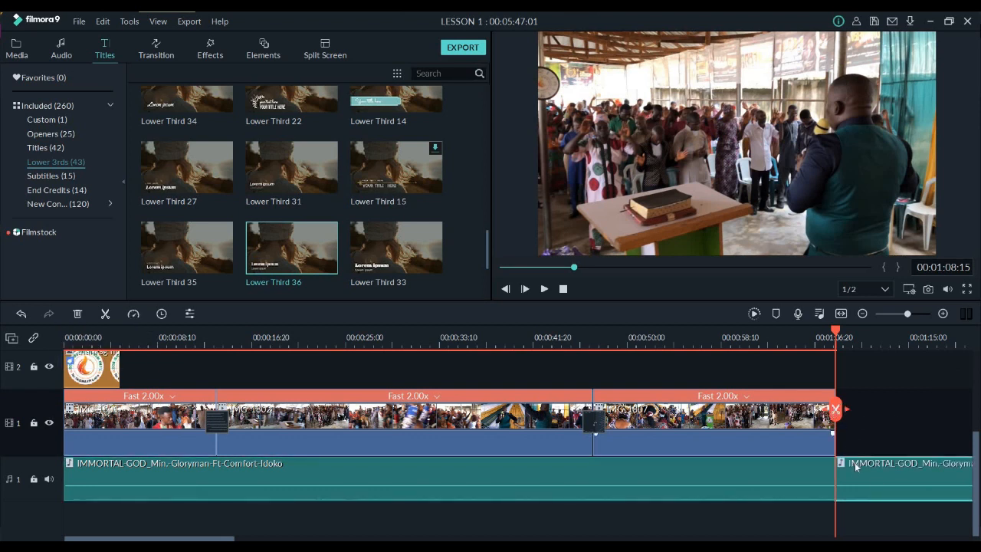
{"action": "left_click", "coordinate": [853, 471]}
{"action": "key", "text": "Delete"}
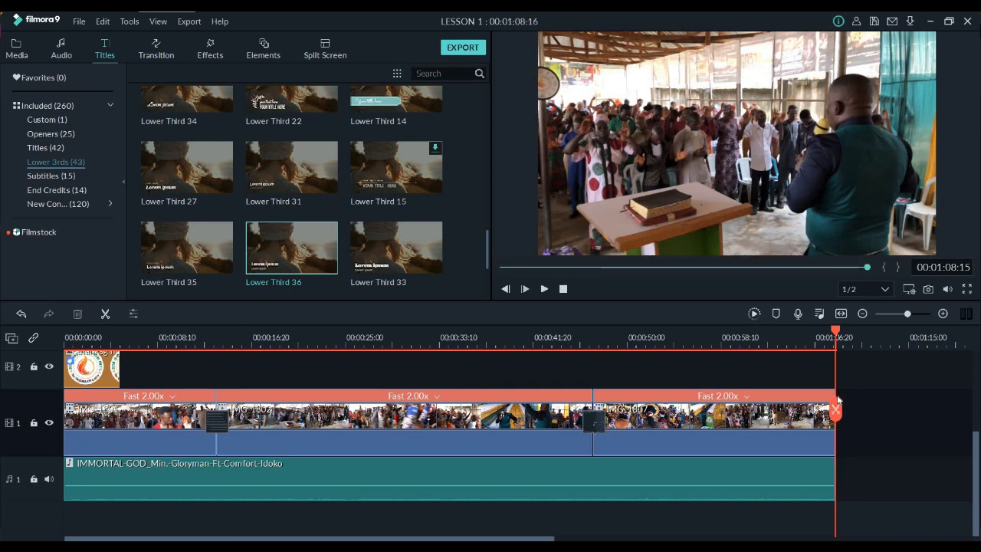
Place three more copies of the lower third on track 3 at about 21, 33 and 47 seconds
{"action": "key", "text": "ctrl+v"}
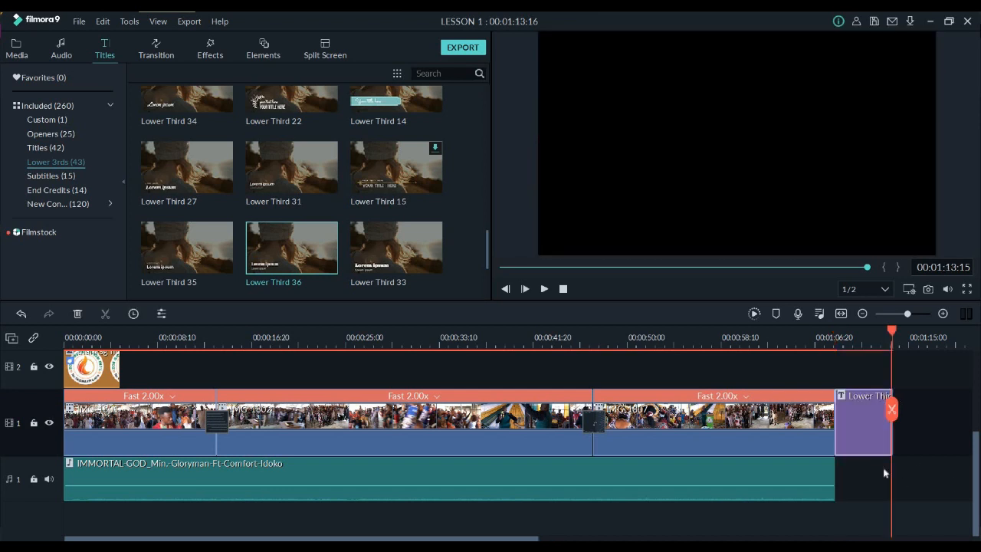
{"action": "left_click_drag", "start_coordinate": [873, 440], "coordinate": [335, 369]}
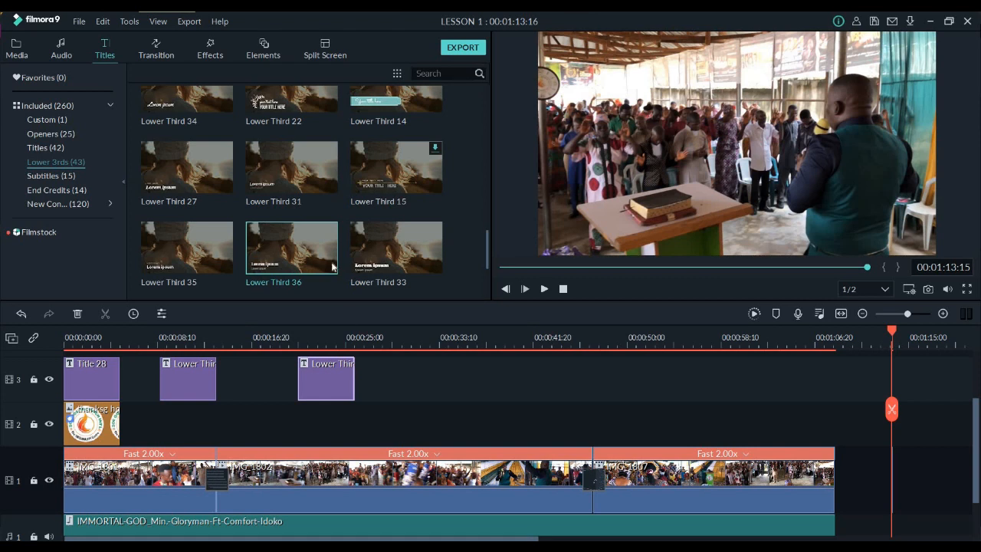
{"action": "left_click_drag", "start_coordinate": [439, 384], "coordinate": [438, 383]}
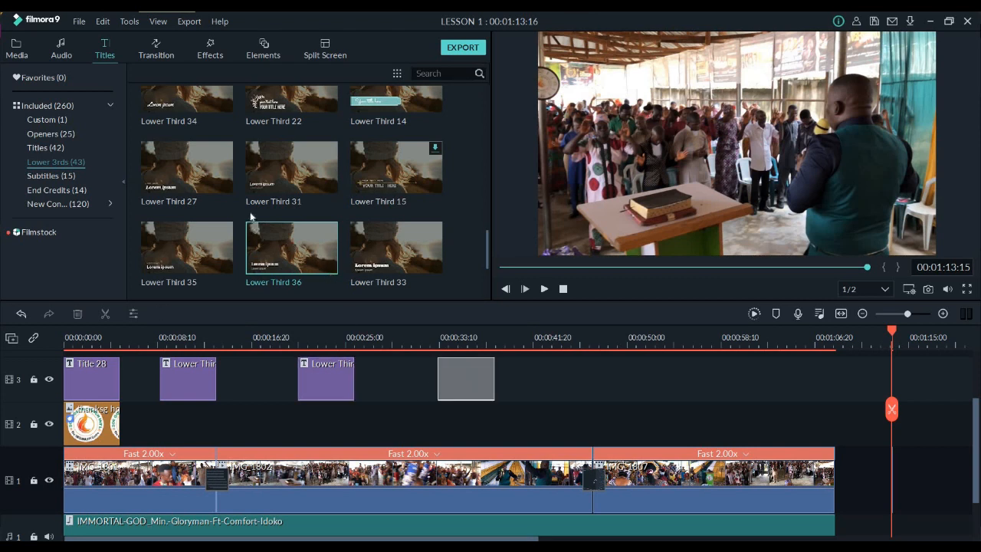
{"action": "left_click_drag", "start_coordinate": [323, 255], "coordinate": [591, 389]}
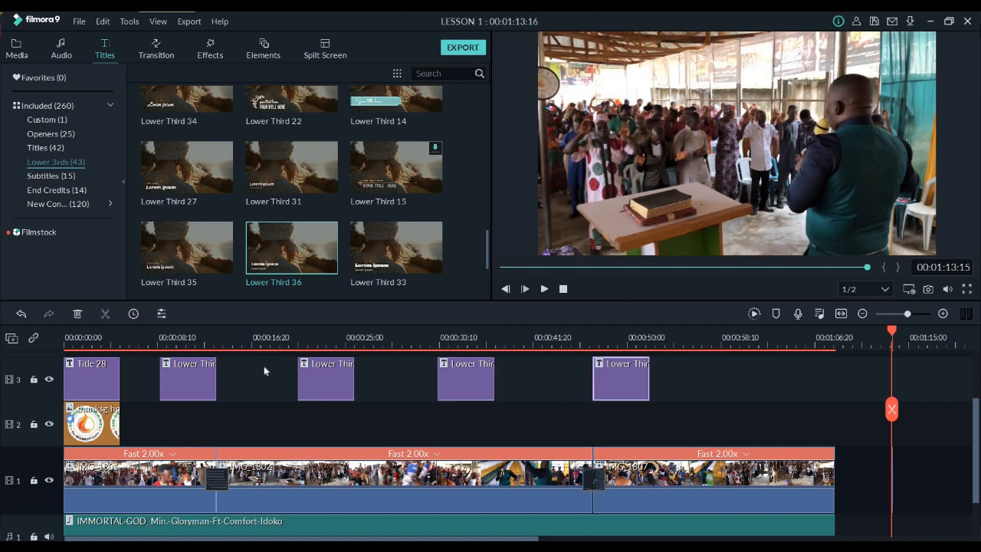
Play back the sequence from about 10 seconds to review the footage around the lower thirds
{"action": "left_click", "coordinate": [176, 338]}
{"action": "key", "text": "space"}
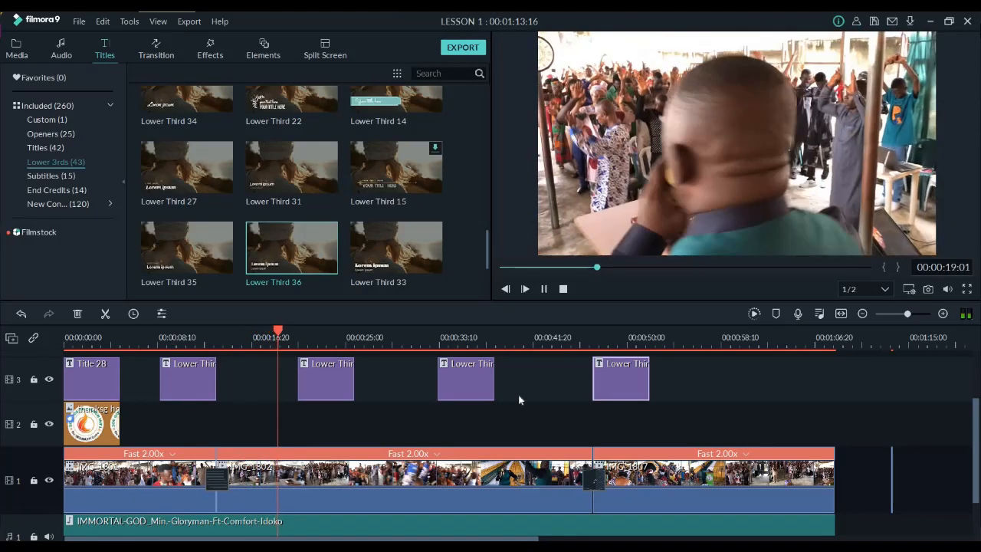
{"action": "key", "text": "space"}
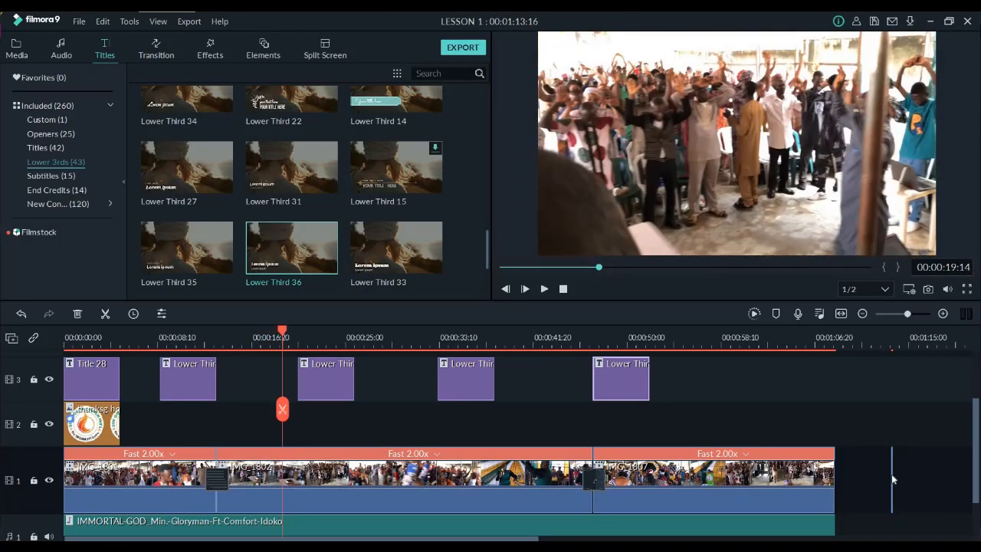
Delete the empty gap at the end of track 1 and the three extra lower-third clips from track 3
{"action": "left_click", "coordinate": [893, 480]}
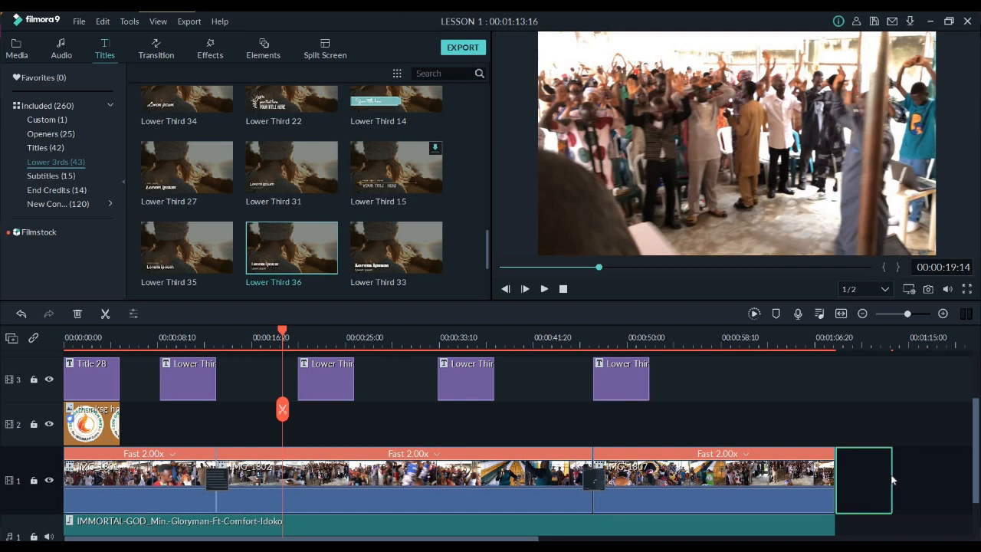
{"action": "key", "text": "Delete"}
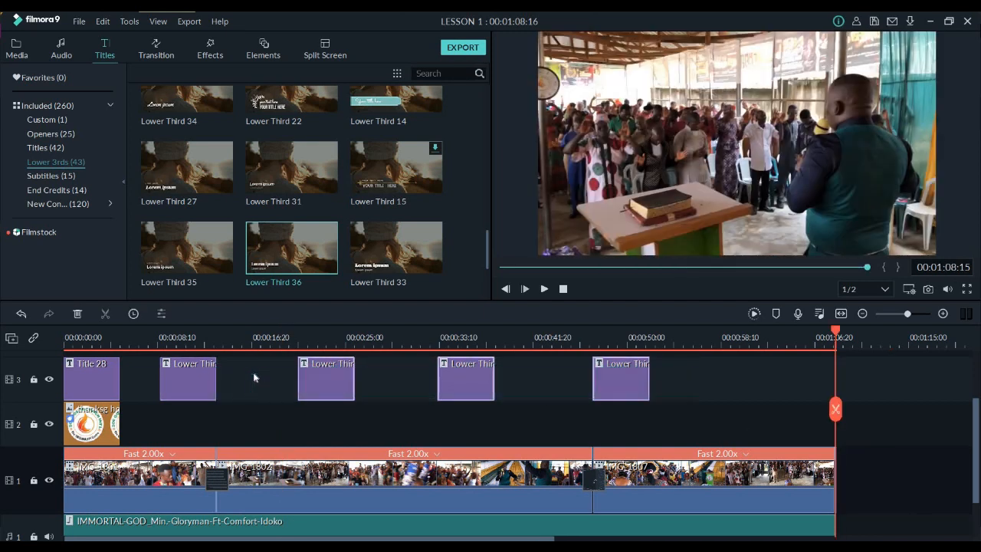
{"action": "key", "text": "Delete"}
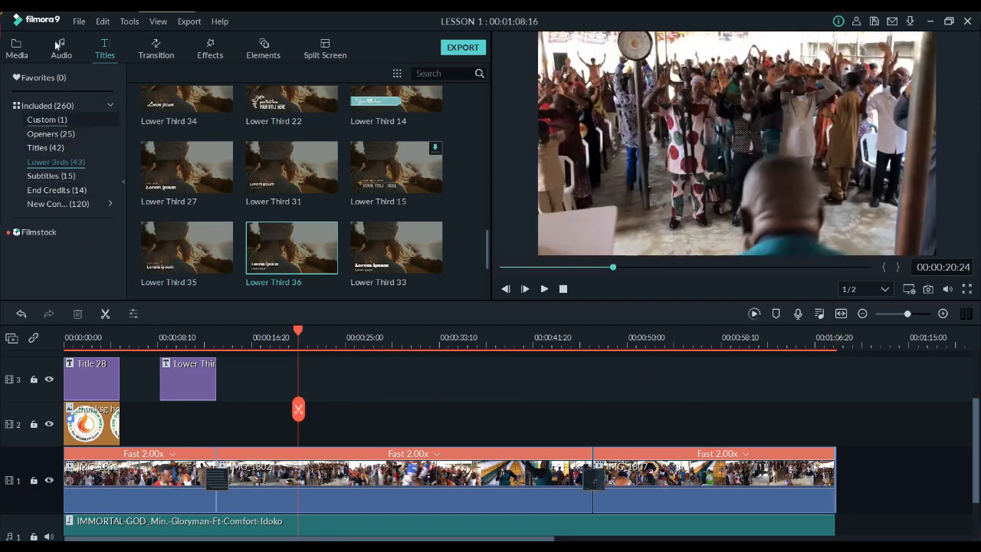
Add the White sample color to track 4 and extend it from the start to the end of the video
{"action": "left_click", "coordinate": [17, 49]}
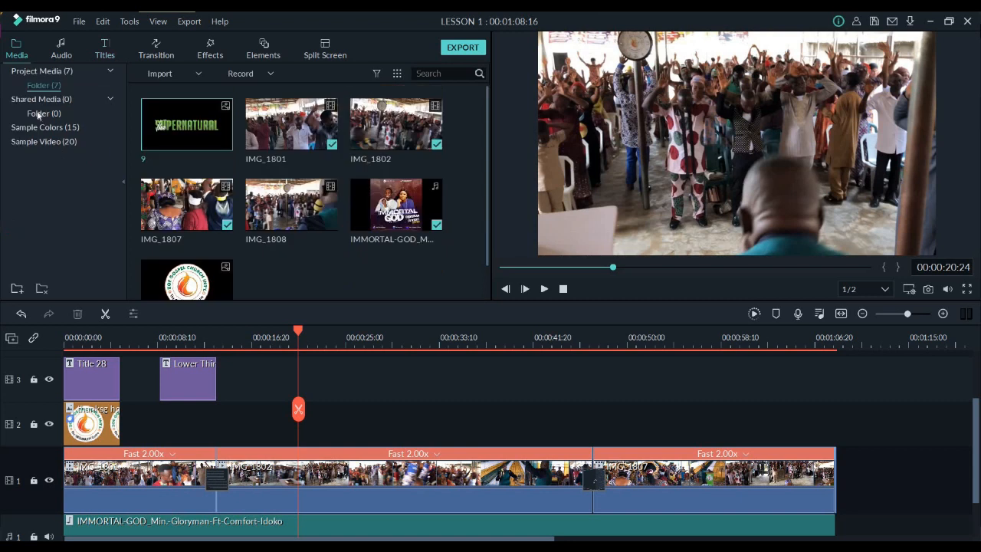
{"action": "left_click", "coordinate": [44, 128]}
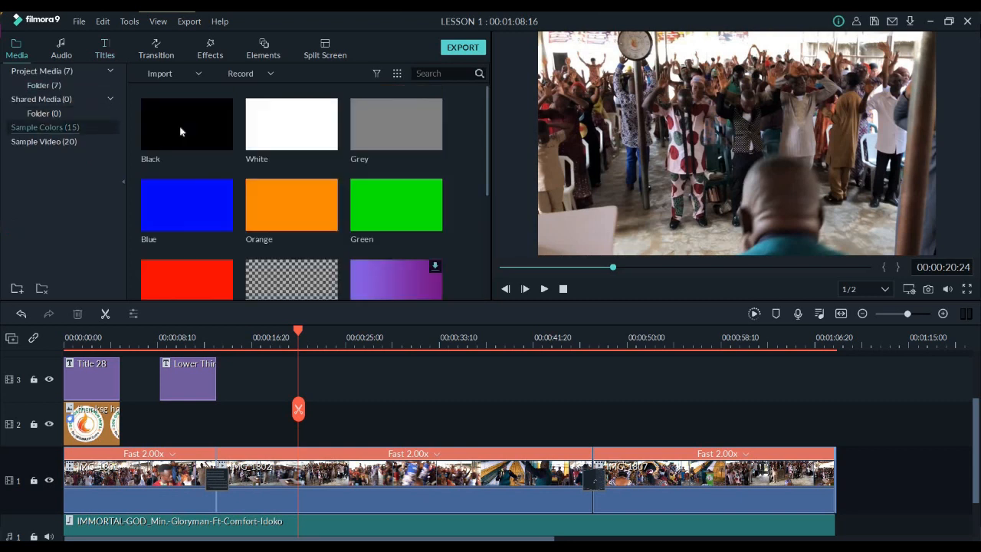
{"action": "left_click", "coordinate": [221, 134]}
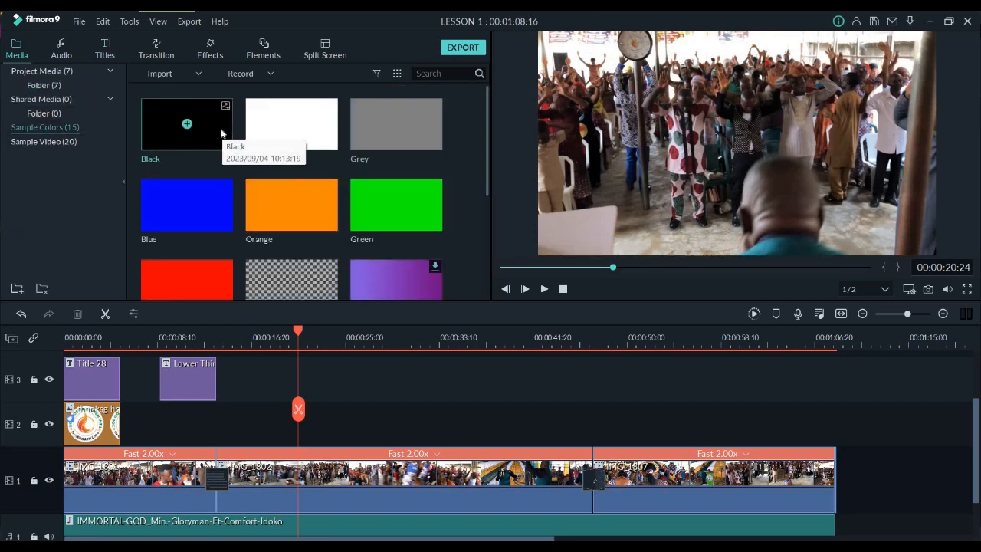
{"action": "left_click", "coordinate": [331, 139]}
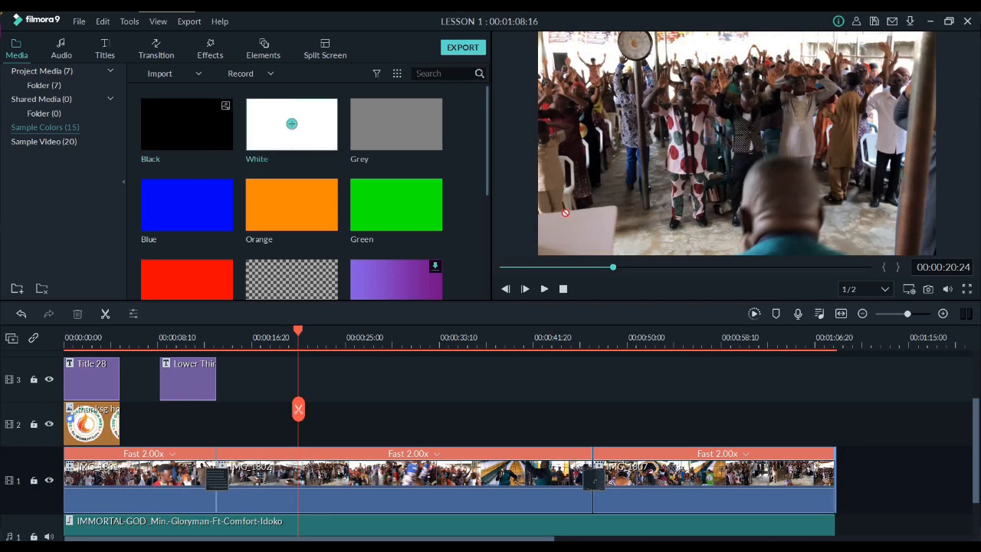
{"action": "left_click_drag", "start_coordinate": [328, 414], "coordinate": [835, 414]}
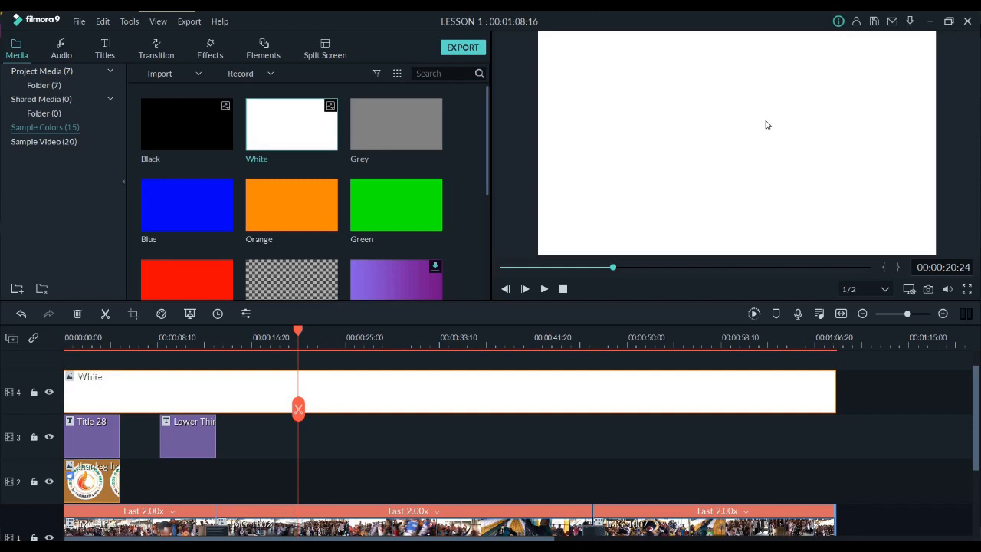
Shrink the White clip's height to a thin full-width strip along the bottom of the frame and confirm it
{"action": "double_click", "coordinate": [737, 43]}
{"action": "left_click_drag", "start_coordinate": [735, 38], "coordinate": [767, 242]}
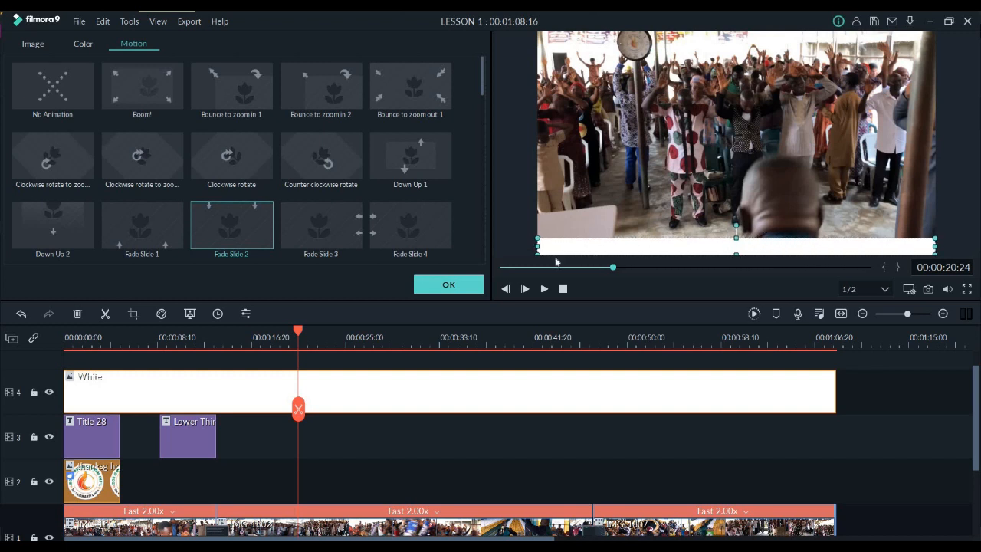
{"action": "left_click", "coordinate": [448, 286]}
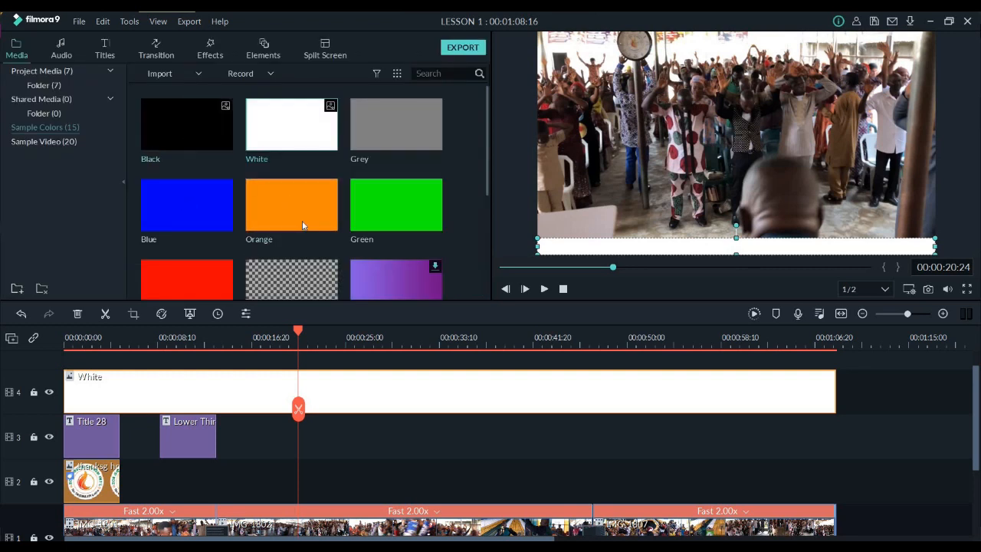
Add the Orange sample color on track 5 for the full video length and shrink it to a small block over the white strip's left end
{"action": "left_click_drag", "start_coordinate": [305, 221], "coordinate": [77, 362]}
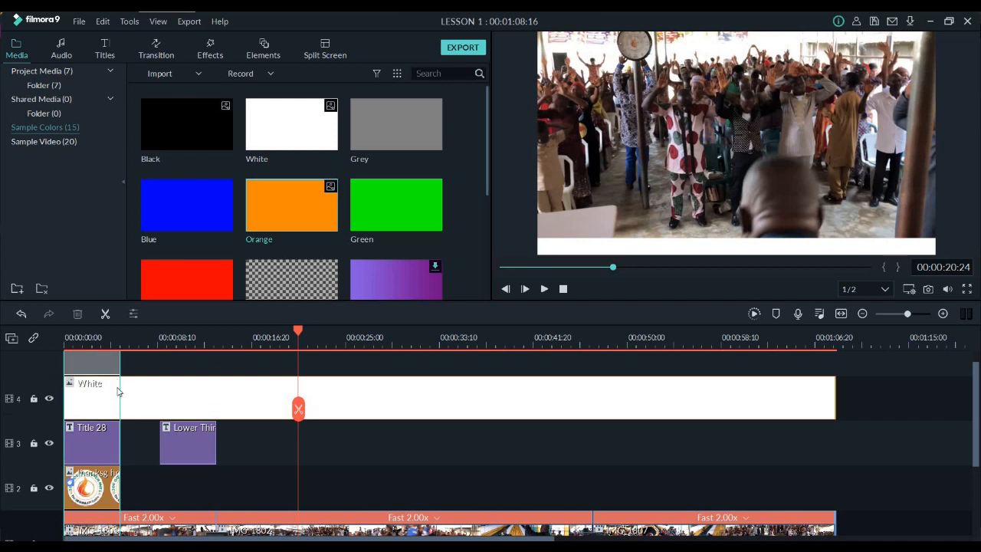
{"action": "left_click_drag", "start_coordinate": [117, 392], "coordinate": [835, 488]}
{"action": "double_click", "coordinate": [119, 395]}
{"action": "left_click", "coordinate": [734, 37]}
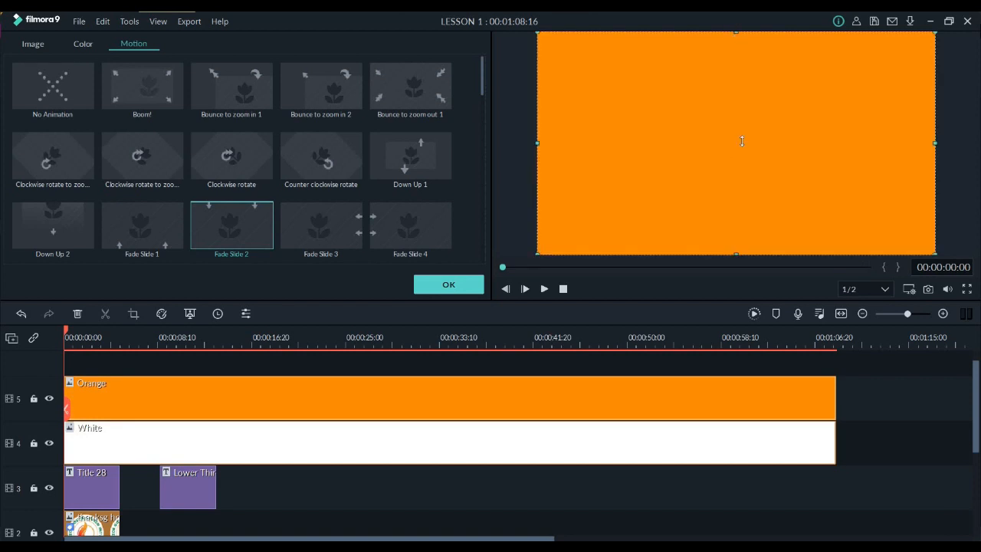
{"action": "left_click_drag", "start_coordinate": [748, 226], "coordinate": [590, 253]}
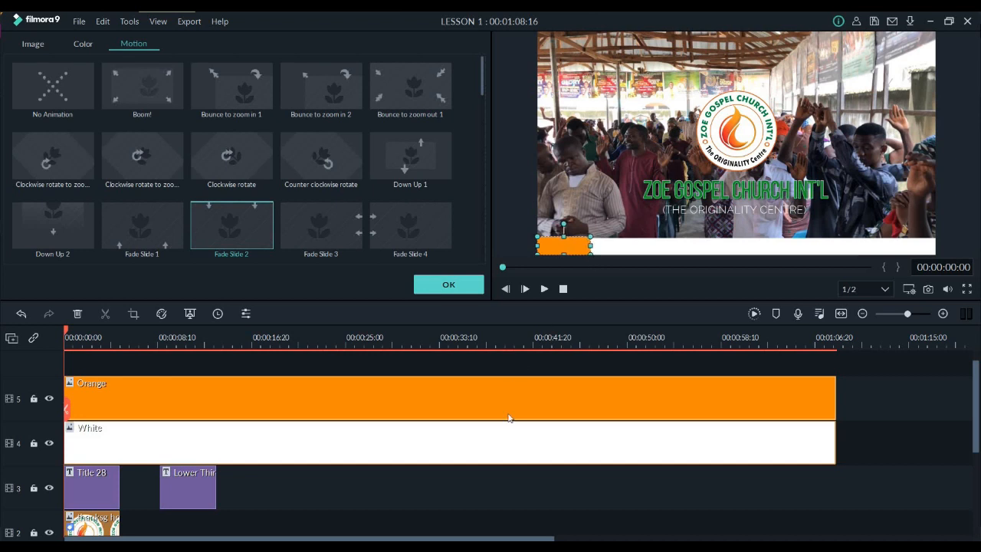
{"action": "left_click", "coordinate": [484, 370]}
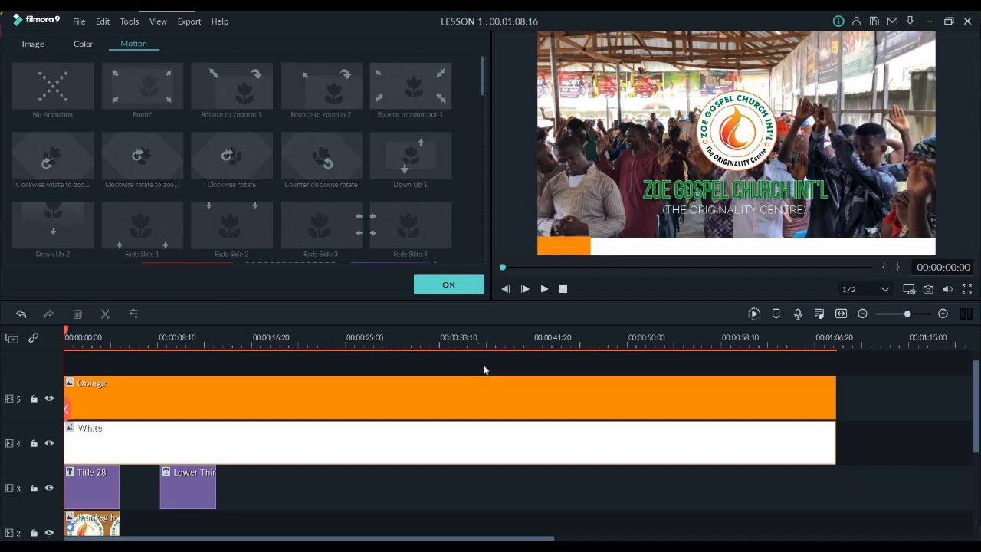
Adjust the white strip so it lines up with the orange block and confirm the clip's settings
{"action": "left_click", "coordinate": [627, 251]}
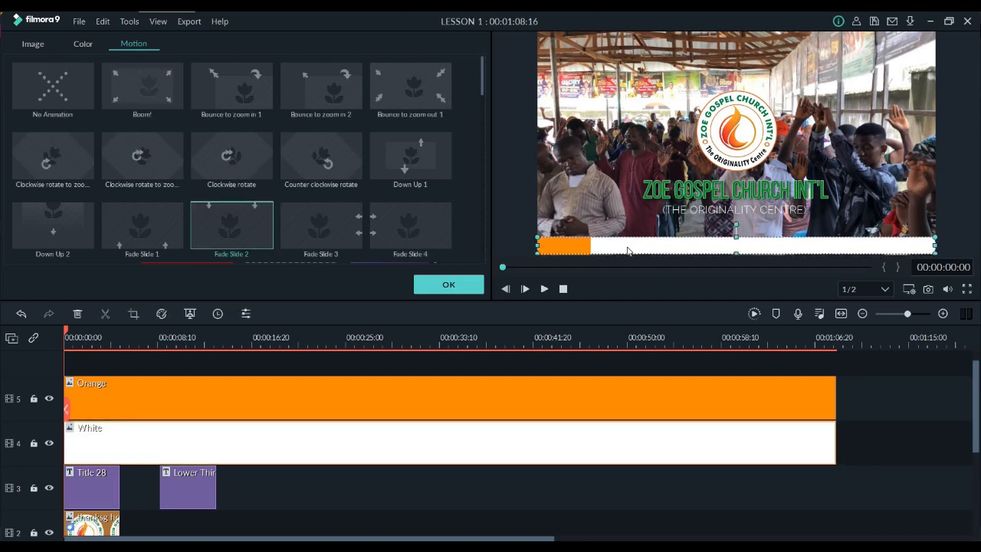
{"action": "left_click", "coordinate": [464, 501]}
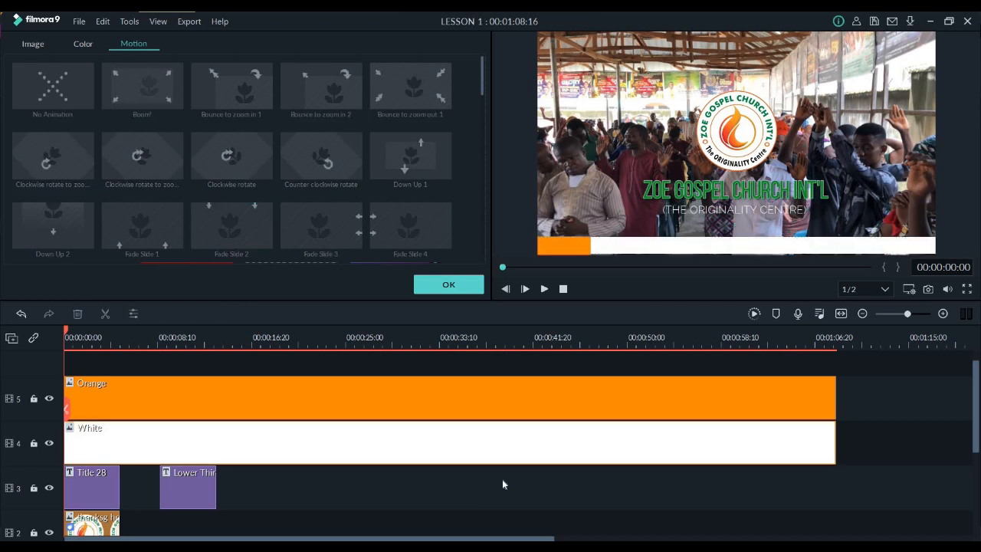
{"action": "left_click", "coordinate": [675, 249]}
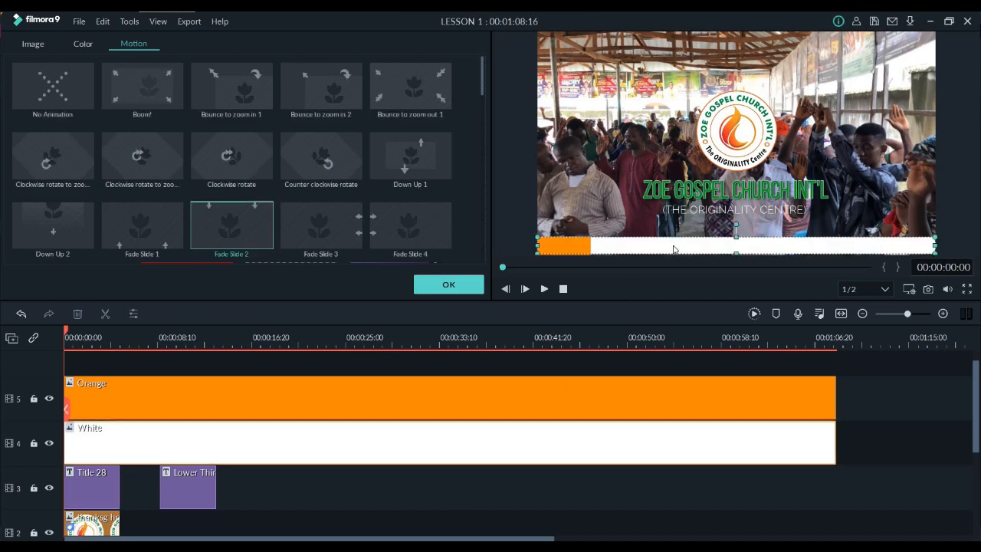
{"action": "left_click", "coordinate": [518, 495]}
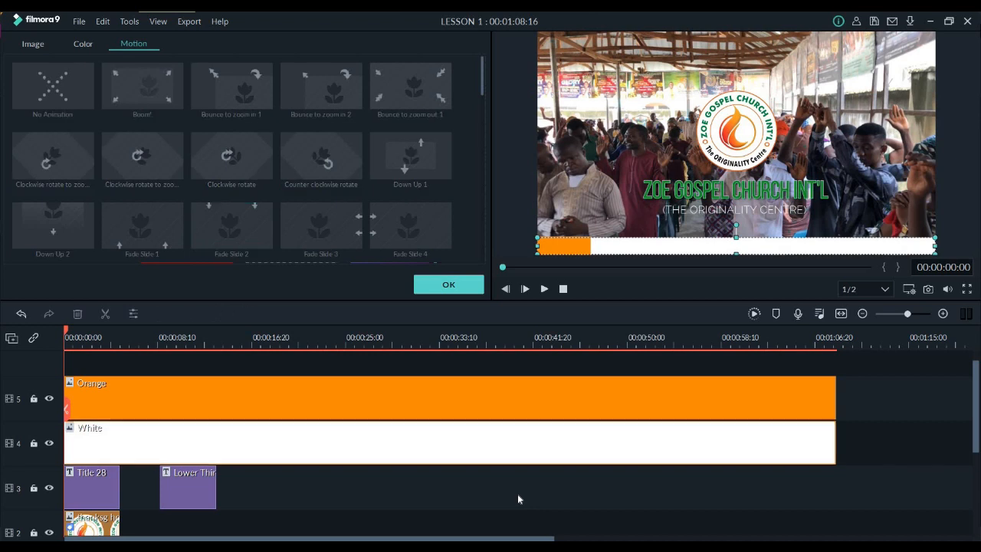
{"action": "left_click", "coordinate": [449, 285]}
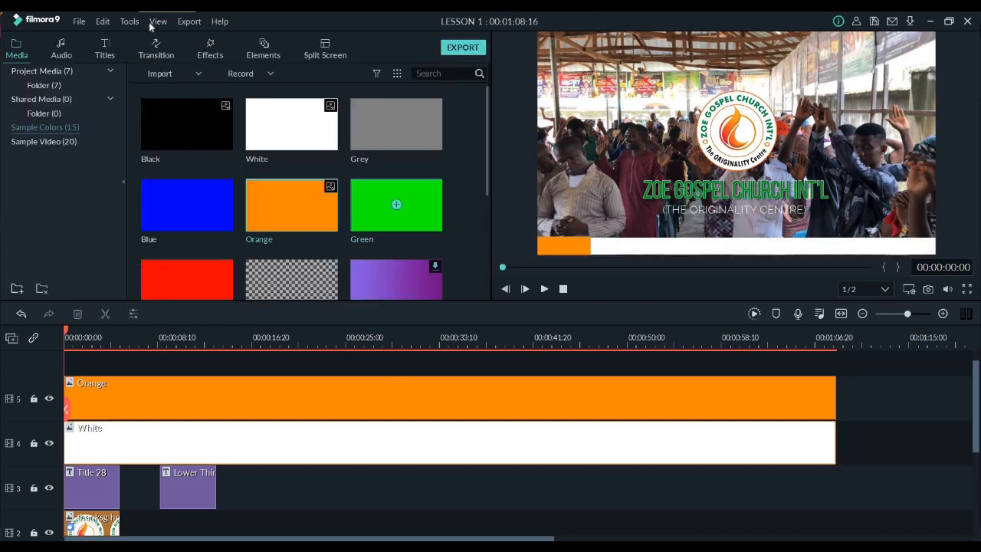
Add two Default Title clips at the start of the timeline, one on track 6 and one on track 7
{"action": "left_click", "coordinate": [105, 48]}
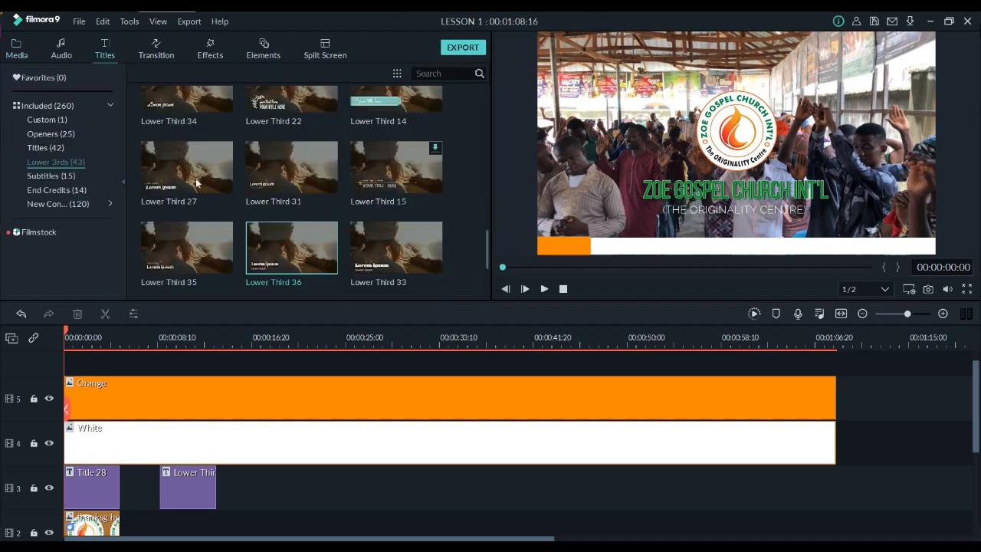
{"action": "left_click", "coordinate": [53, 147]}
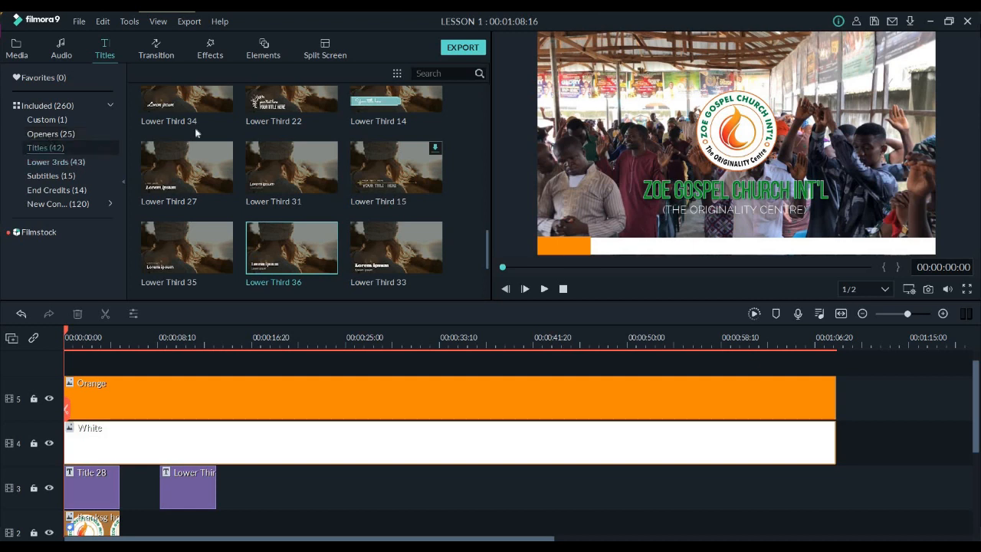
{"action": "left_click_drag", "start_coordinate": [223, 134], "coordinate": [168, 379]}
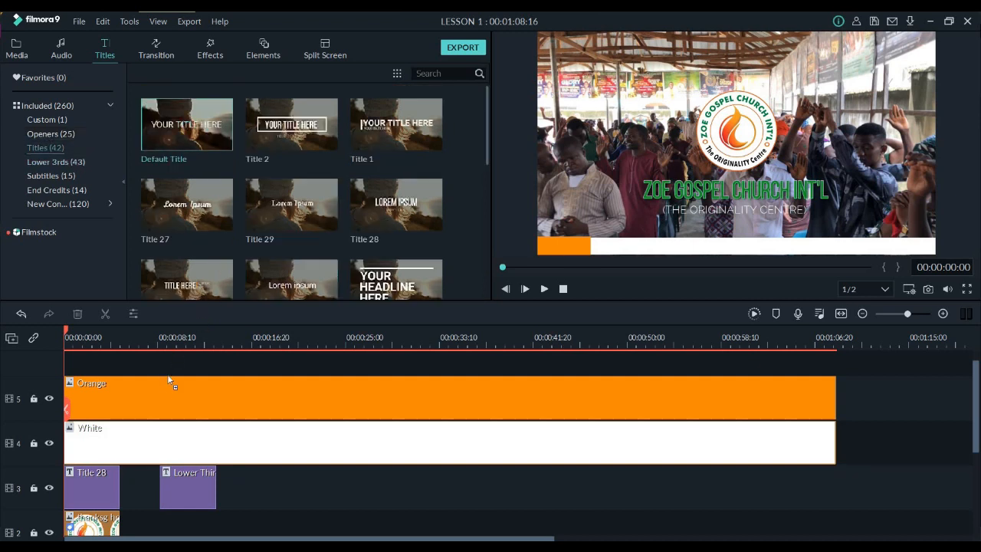
{"action": "left_click_drag", "start_coordinate": [128, 338], "coordinate": [100, 376]}
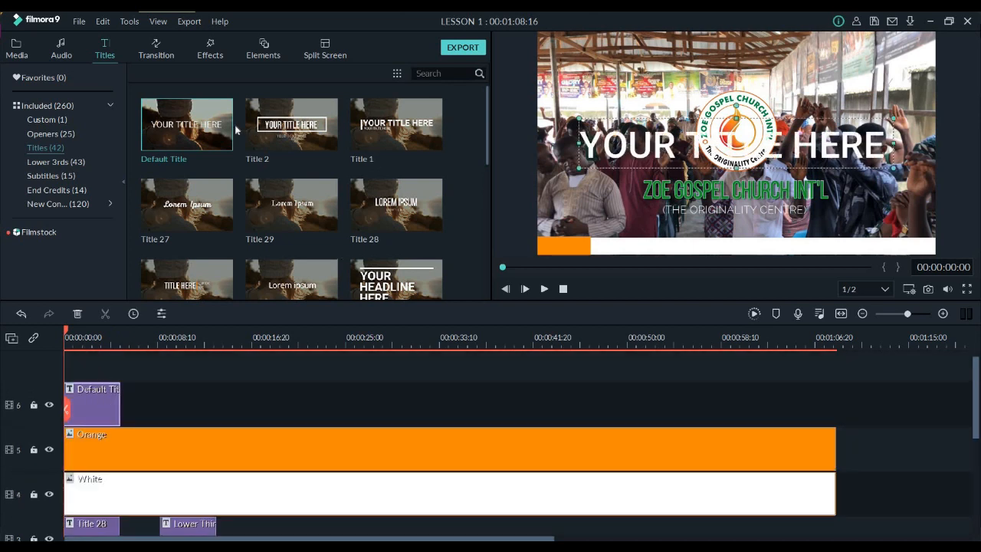
{"action": "left_click_drag", "start_coordinate": [203, 132], "coordinate": [66, 367]}
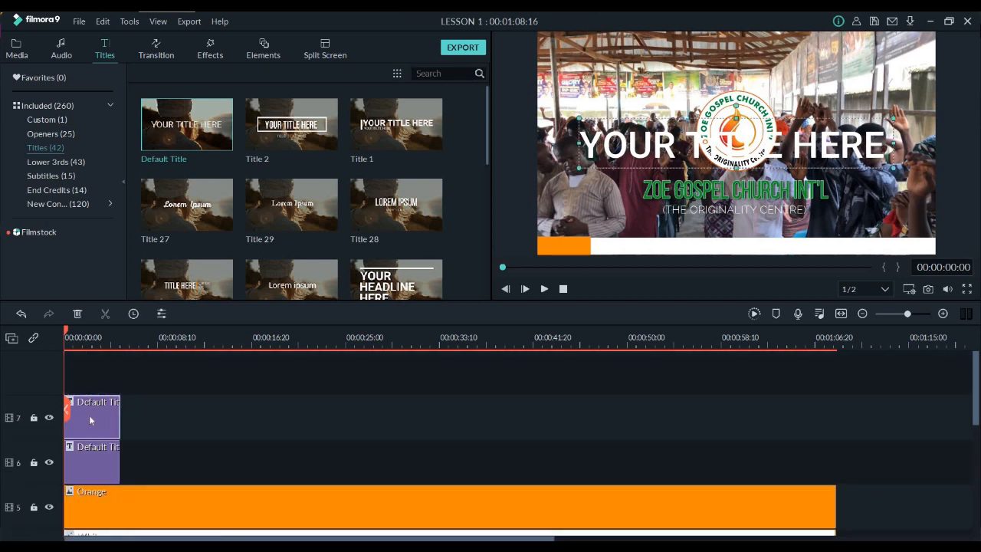
Replace the text of the Default Title on track 6 with NEWS
{"action": "double_click", "coordinate": [99, 458]}
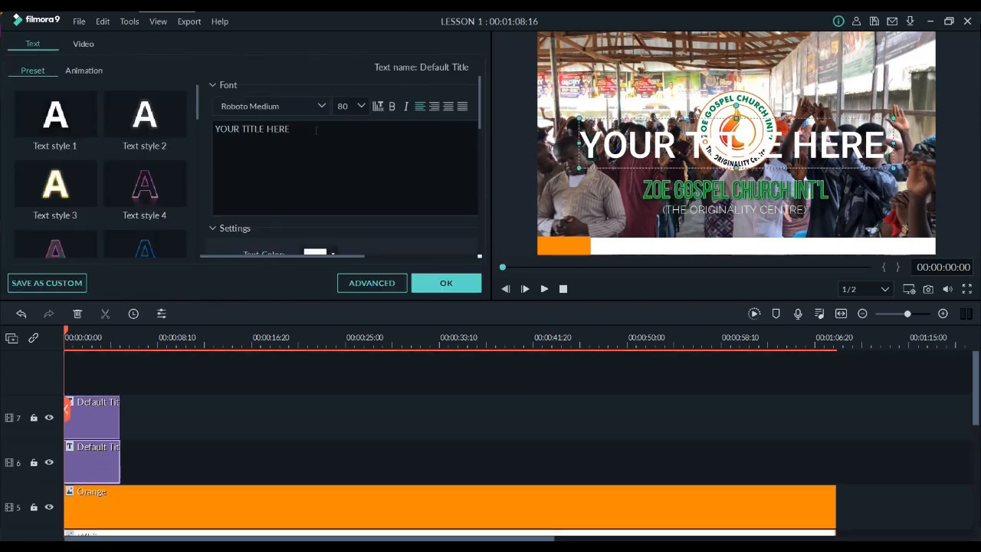
{"action": "key", "text": "ctrl+a"}
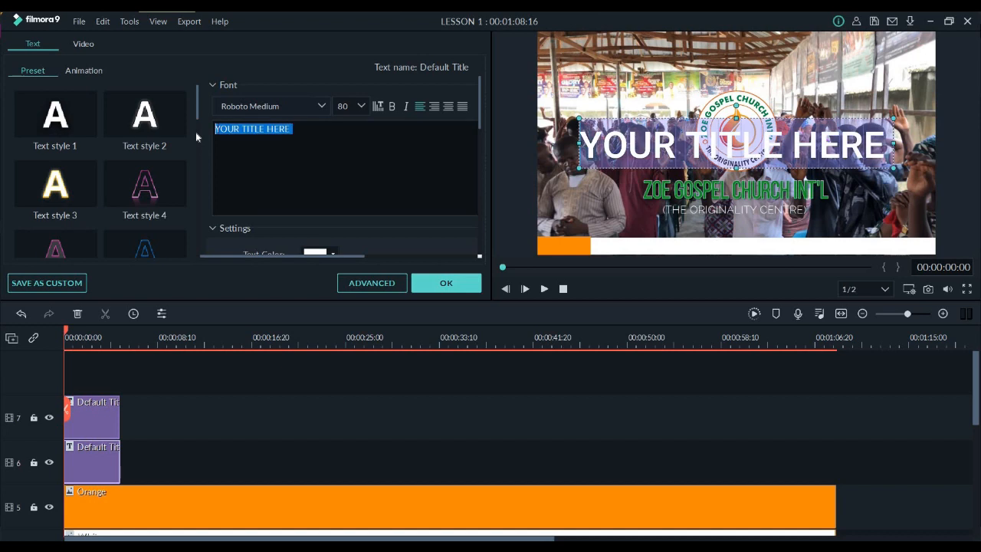
{"action": "type", "text": "NE"}
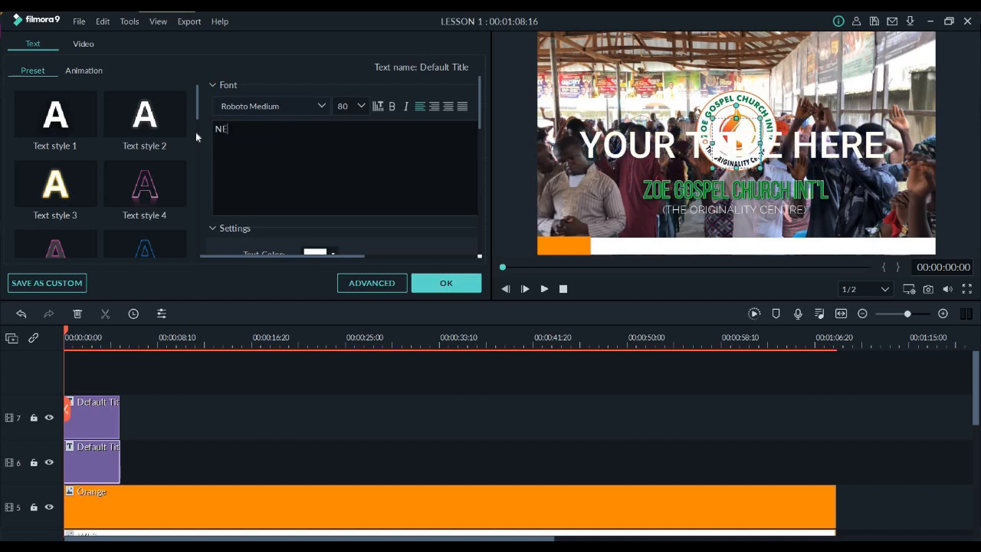
{"action": "type", "text": "WS"}
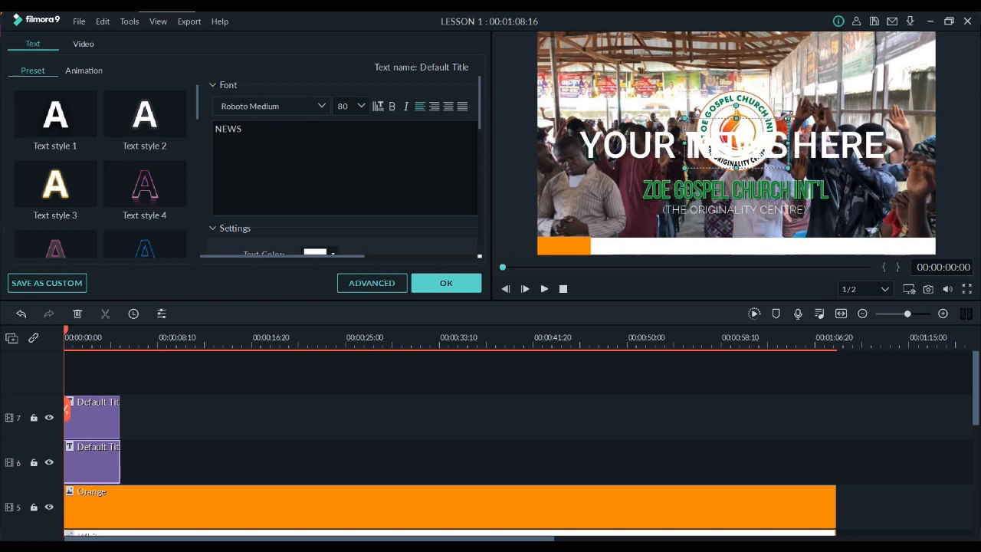
Shrink the NEWS title and place it on the orange block, moving the other placeholder title up out of its way
{"action": "left_click_drag", "start_coordinate": [788, 118], "coordinate": [721, 149]}
{"action": "left_click_drag", "start_coordinate": [655, 152], "coordinate": [619, 118]}
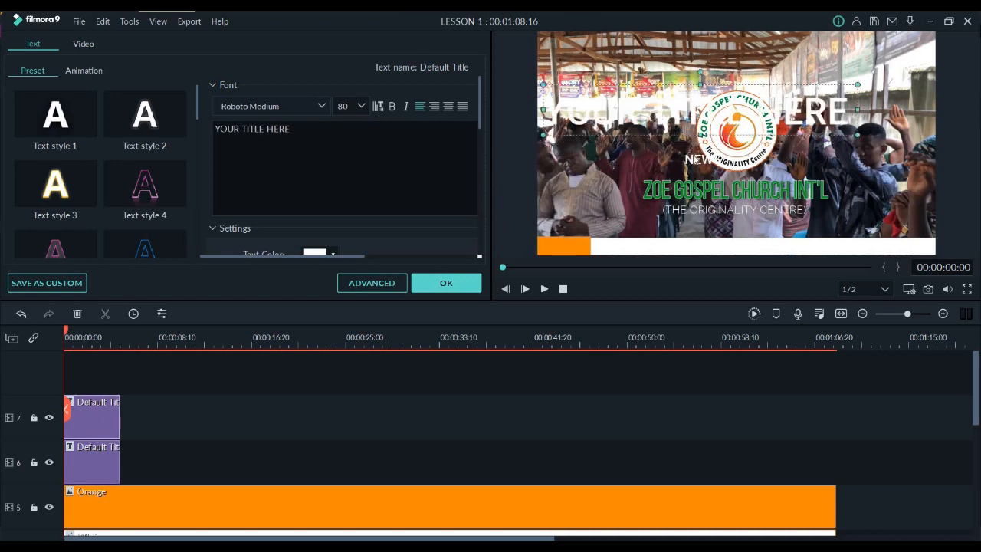
{"action": "left_click", "coordinate": [693, 159]}
{"action": "left_click_drag", "start_coordinate": [693, 159], "coordinate": [554, 250]}
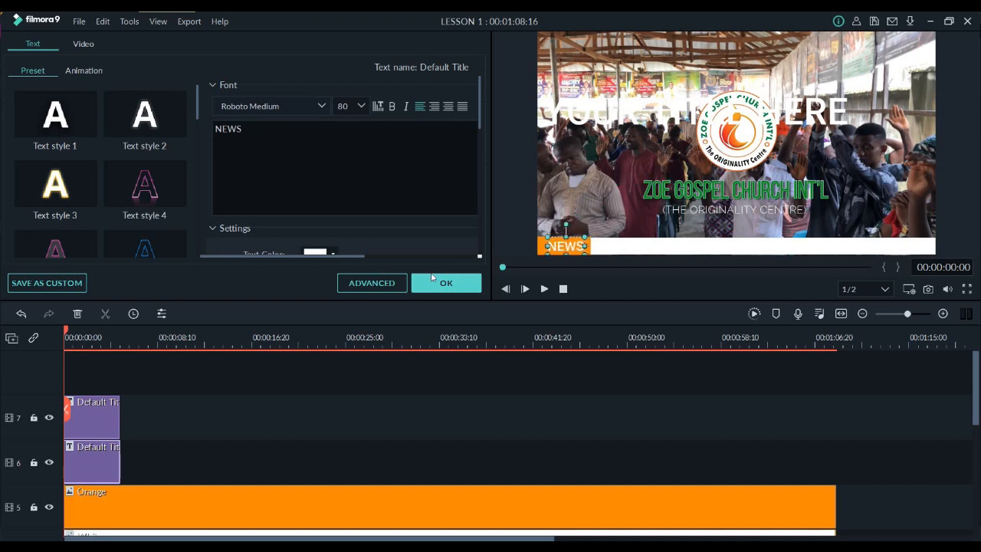
Set the NEWS title's text color to black
{"action": "left_click", "coordinate": [316, 254]}
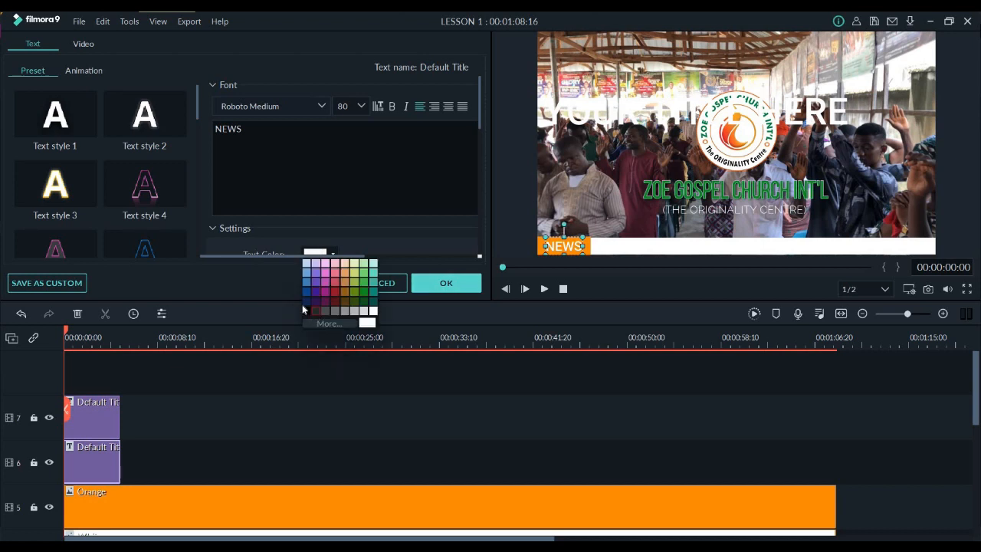
{"action": "left_click", "coordinate": [306, 301]}
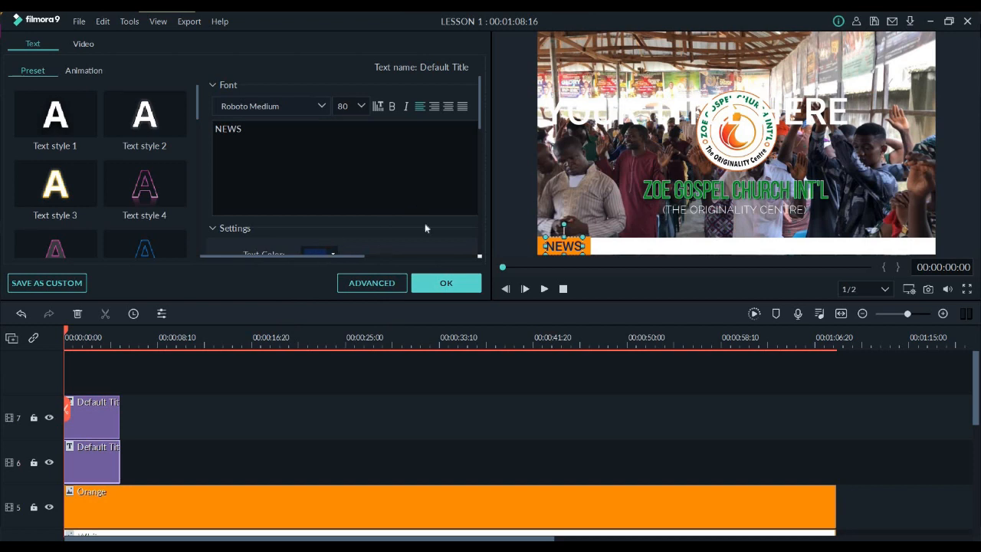
{"action": "left_click", "coordinate": [317, 254]}
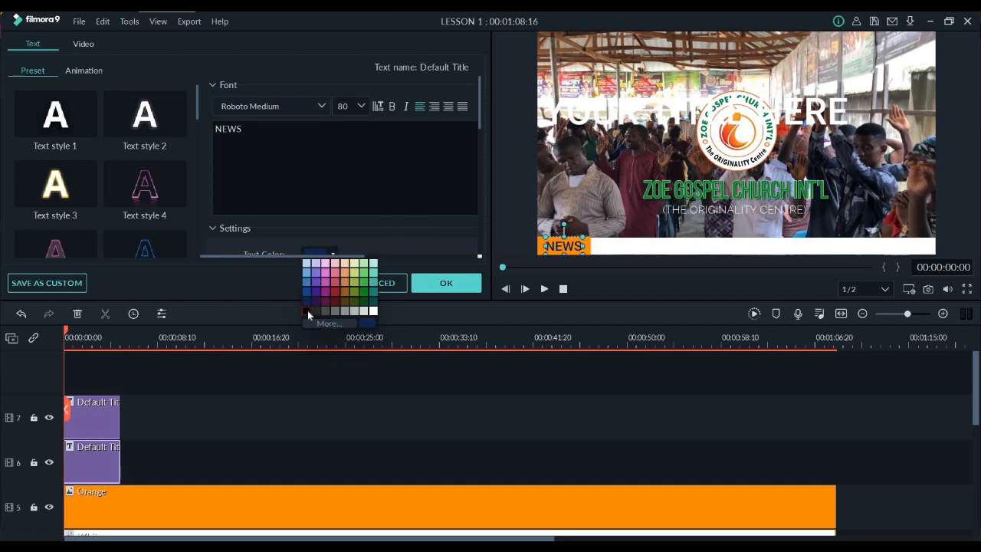
{"action": "left_click", "coordinate": [307, 310]}
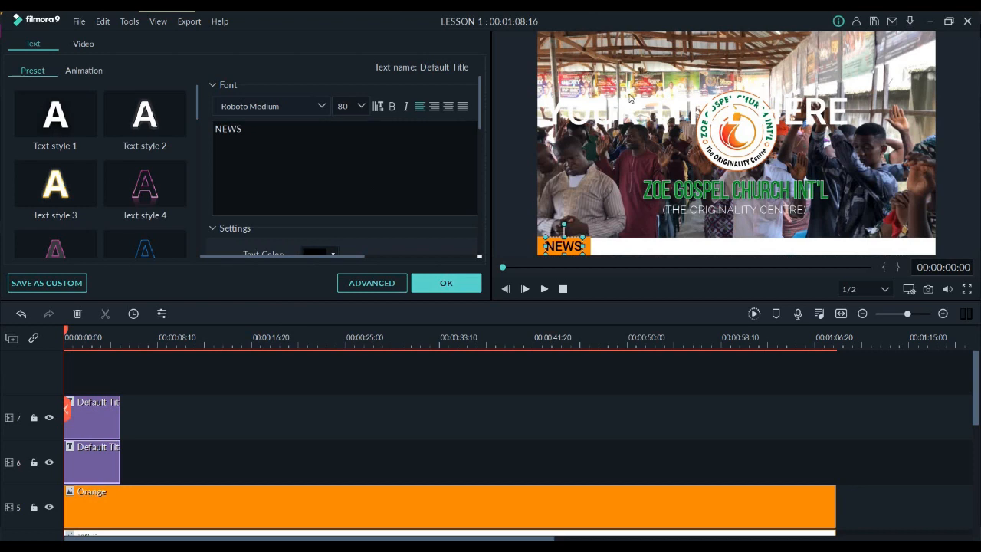
Select the YOUR TITLE HERE title, switch to Word 2013 and start a document from the Adjacency report template
{"action": "left_click", "coordinate": [547, 111]}
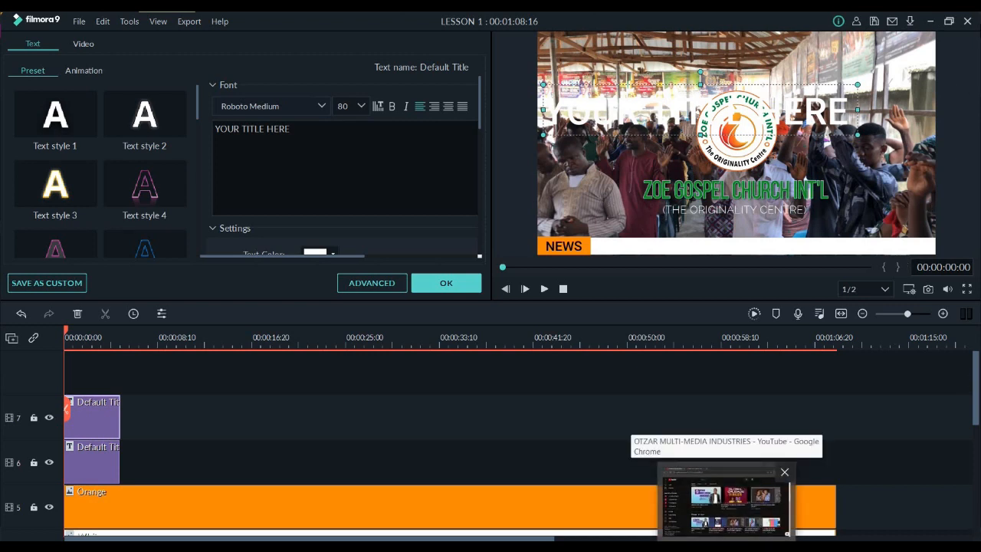
{"action": "key", "text": "super+d"}
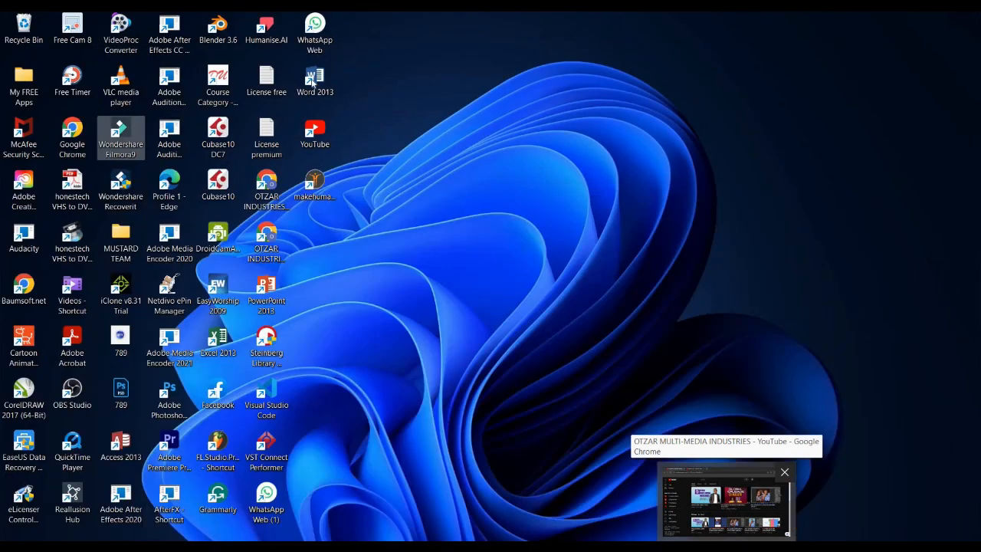
{"action": "double_click", "coordinate": [315, 81]}
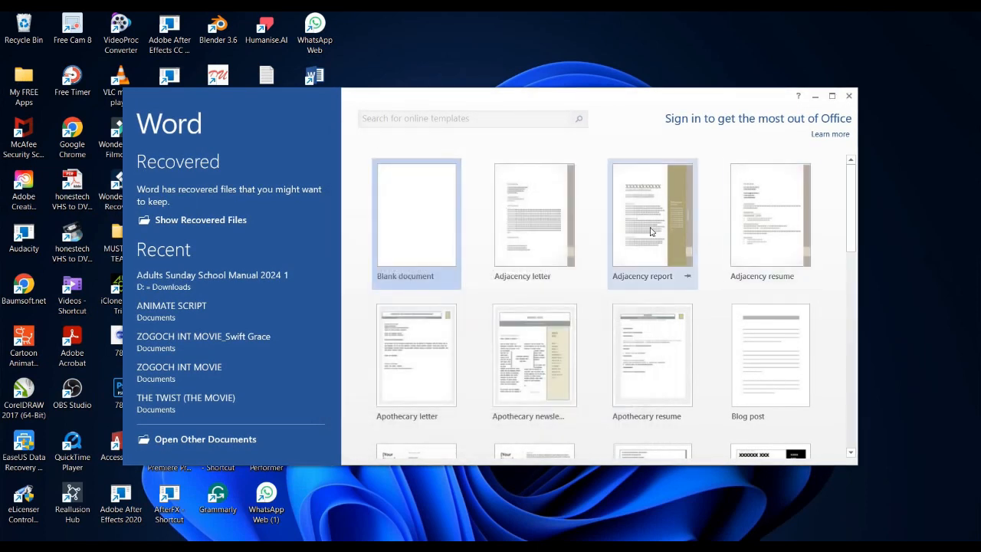
{"action": "left_click", "coordinate": [650, 229]}
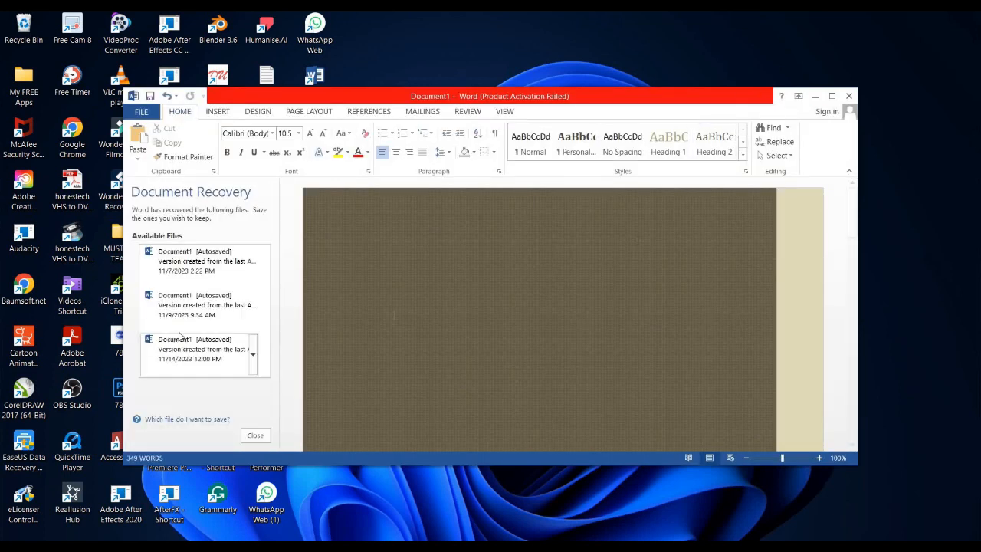
Open the recovered autosaved documents from 11/14/2023 and 11/9/2023, and copy the "I hope this message finds you" paragraph from the latter
{"action": "left_click", "coordinate": [184, 344]}
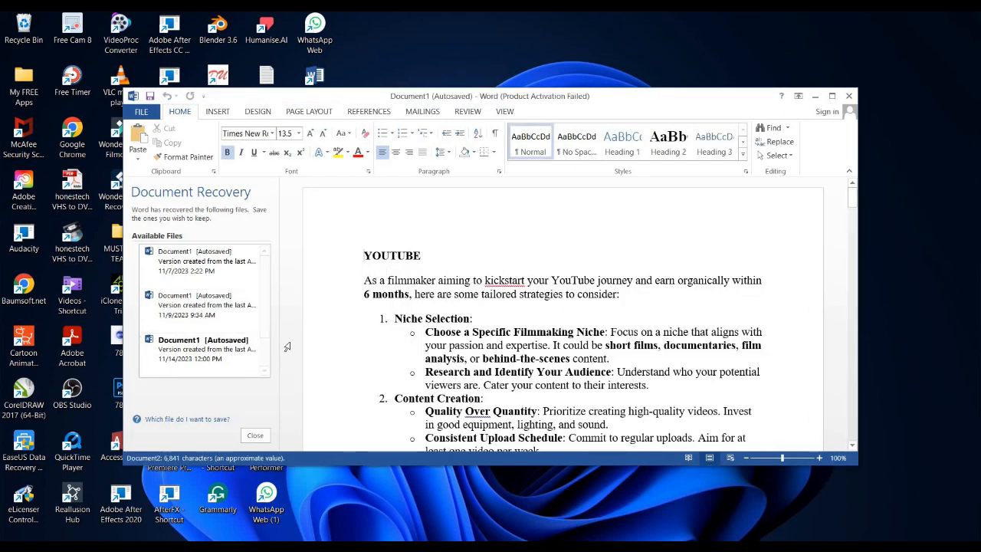
{"action": "left_click", "coordinate": [242, 304]}
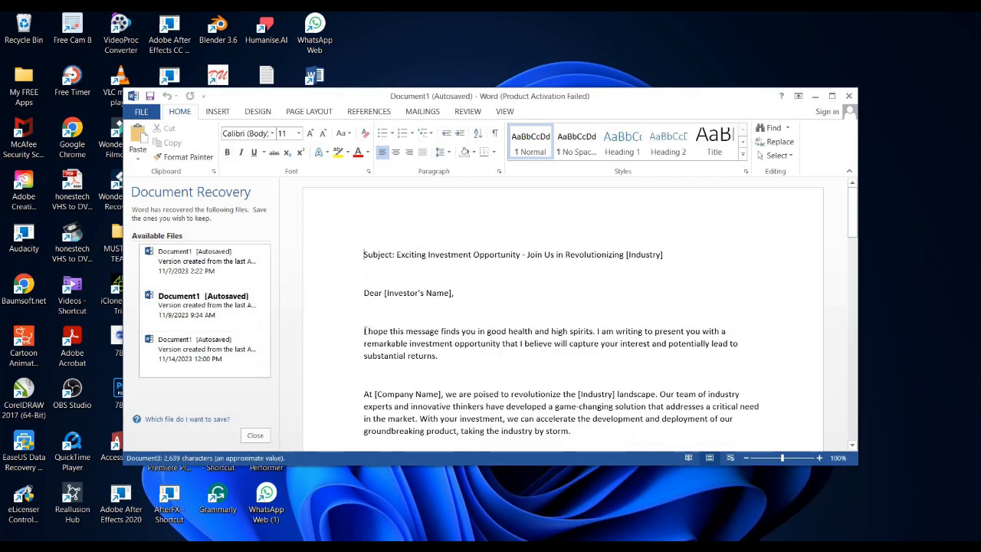
{"action": "left_click_drag", "start_coordinate": [364, 331], "coordinate": [447, 364]}
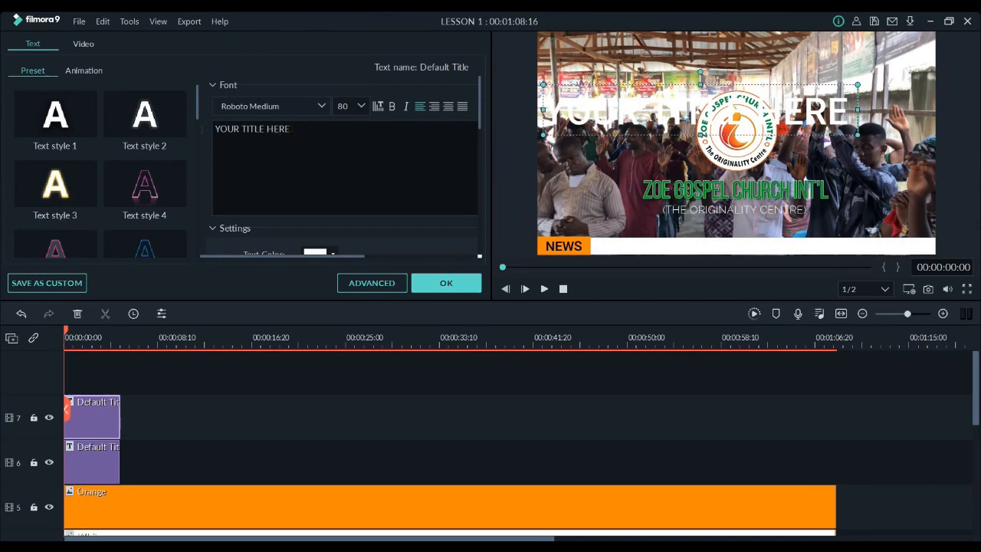
Back in Filmora, replace the track 7 title's placeholder with the copied paragraph and move it down to just above the white strip
{"action": "key", "text": "ctrl+a"}
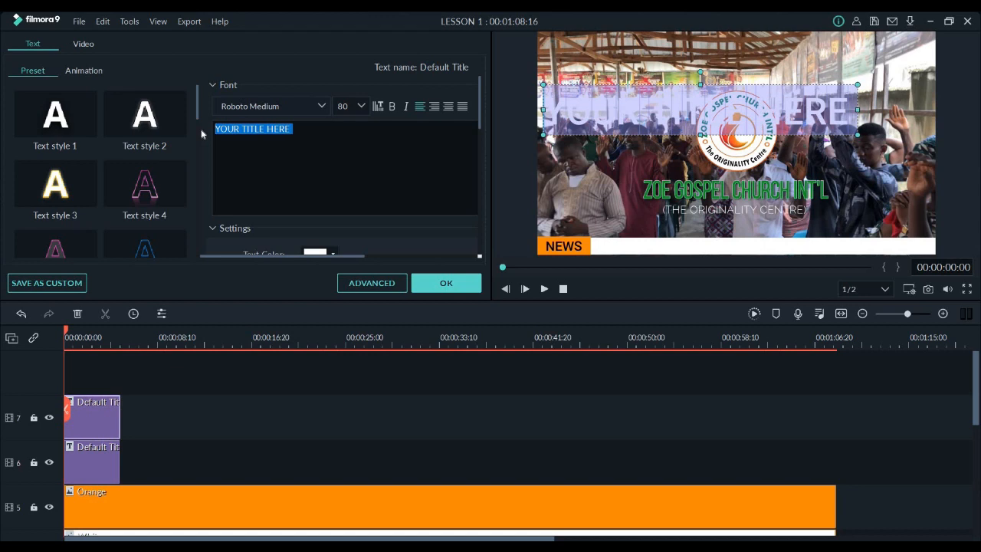
{"action": "key", "text": "ctrl+v"}
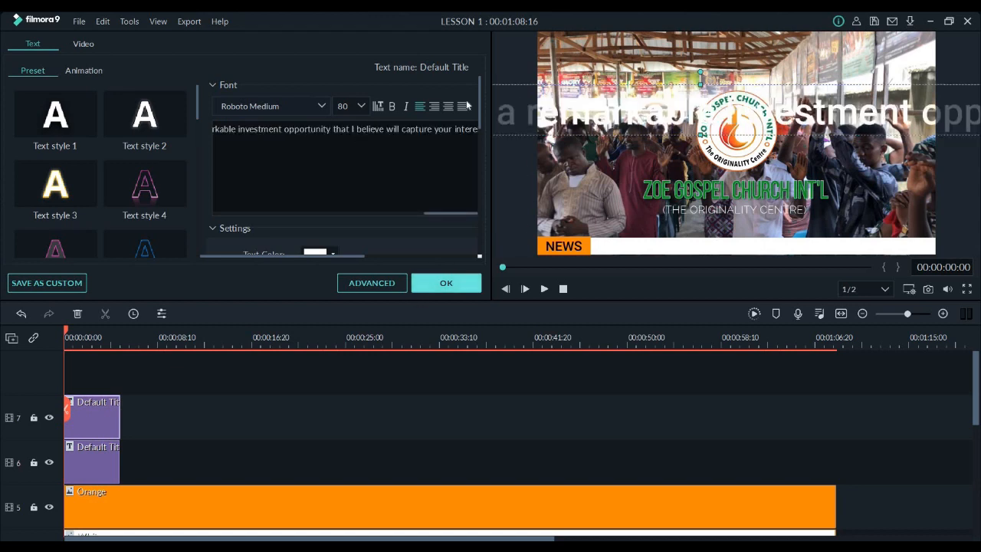
{"action": "left_click_drag", "start_coordinate": [738, 142], "coordinate": [566, 193]}
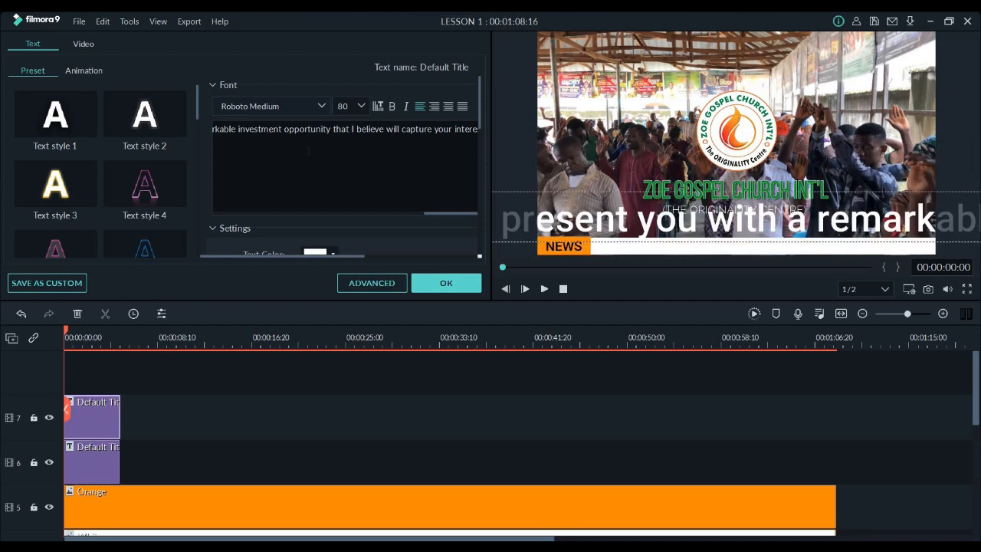
Set the paragraph title's font size to 24 and move it onto the white strip, starting beside the NEWS label
{"action": "left_click", "coordinate": [359, 106]}
{"action": "scroll", "coordinate": [351, 121], "scroll_direction": "up", "scroll_amount": 5}
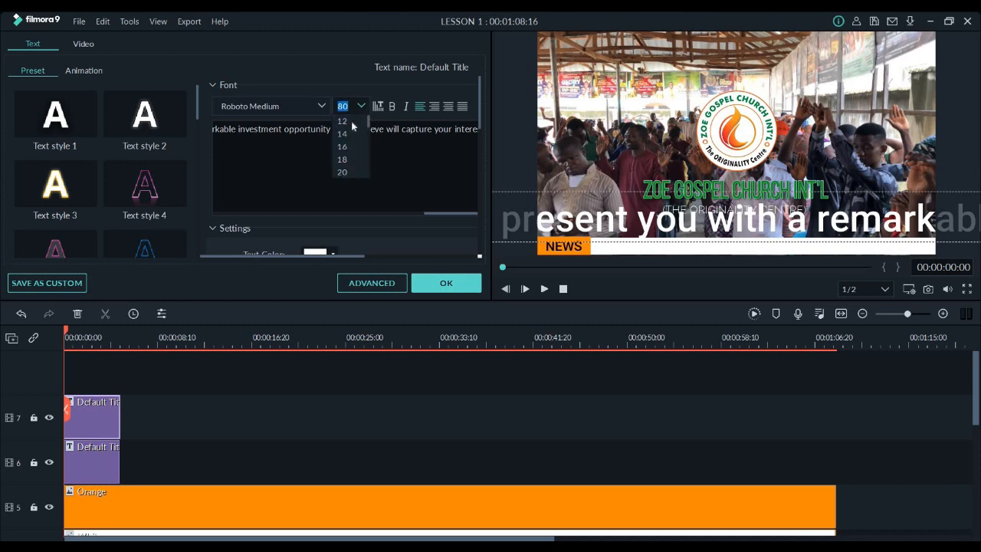
{"action": "left_click", "coordinate": [349, 121]}
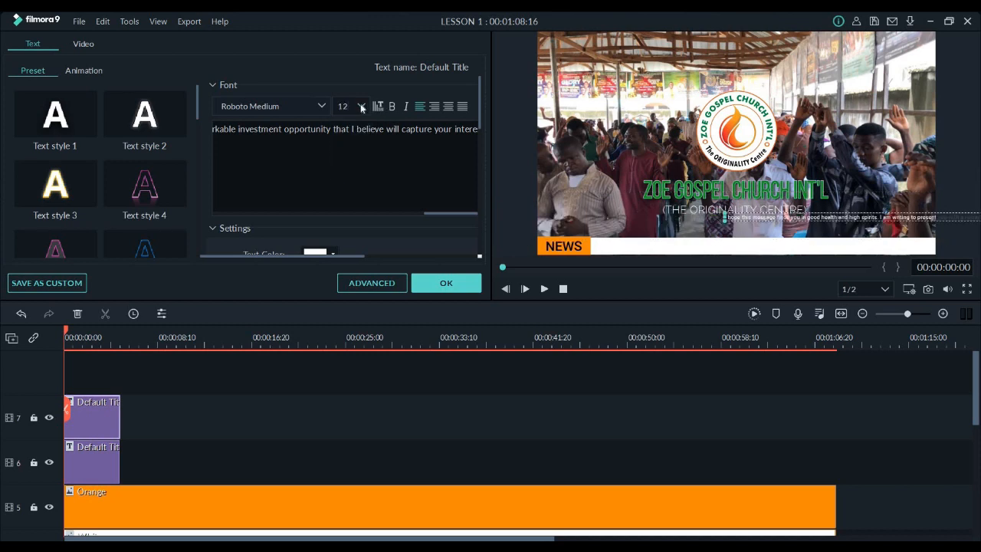
{"action": "left_click", "coordinate": [361, 106]}
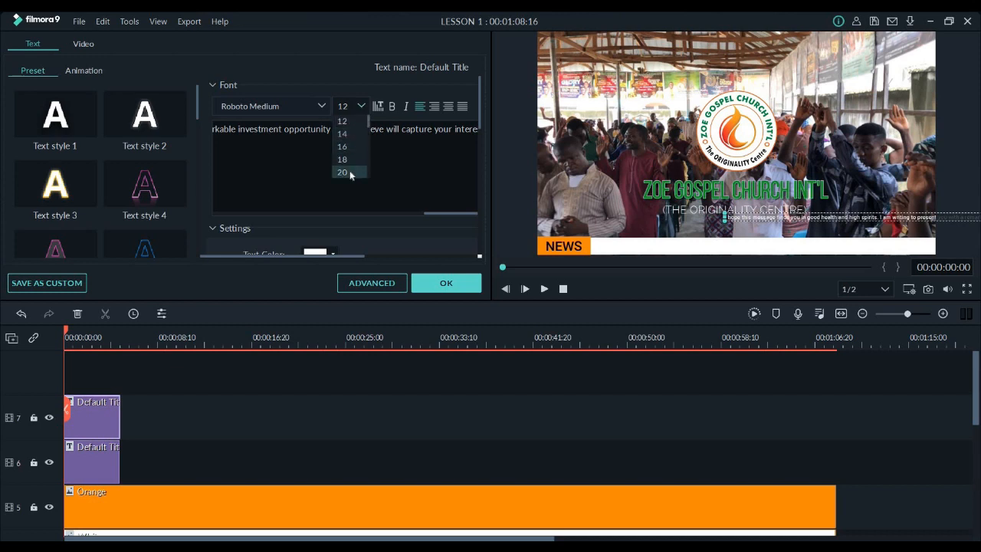
{"action": "left_click", "coordinate": [350, 175]}
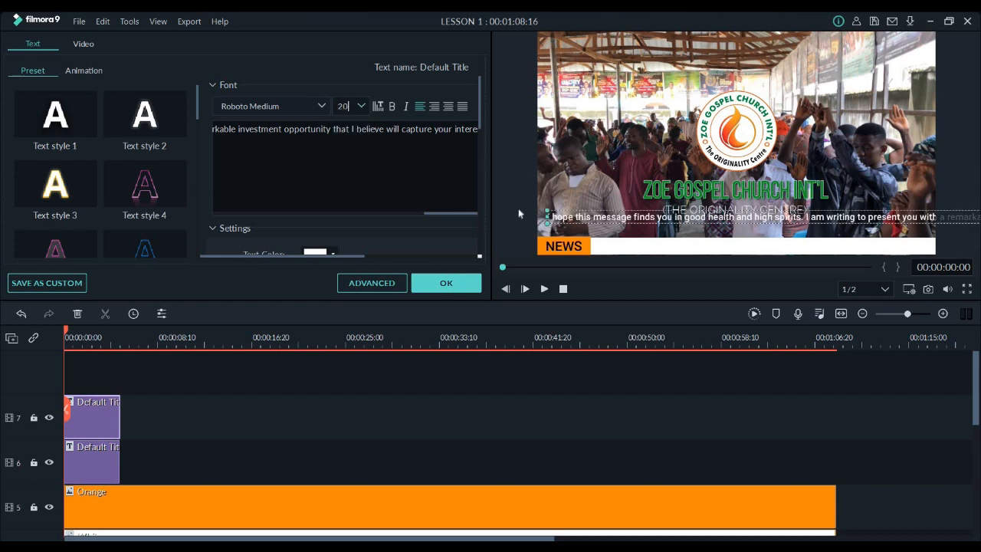
{"action": "left_click", "coordinate": [362, 107]}
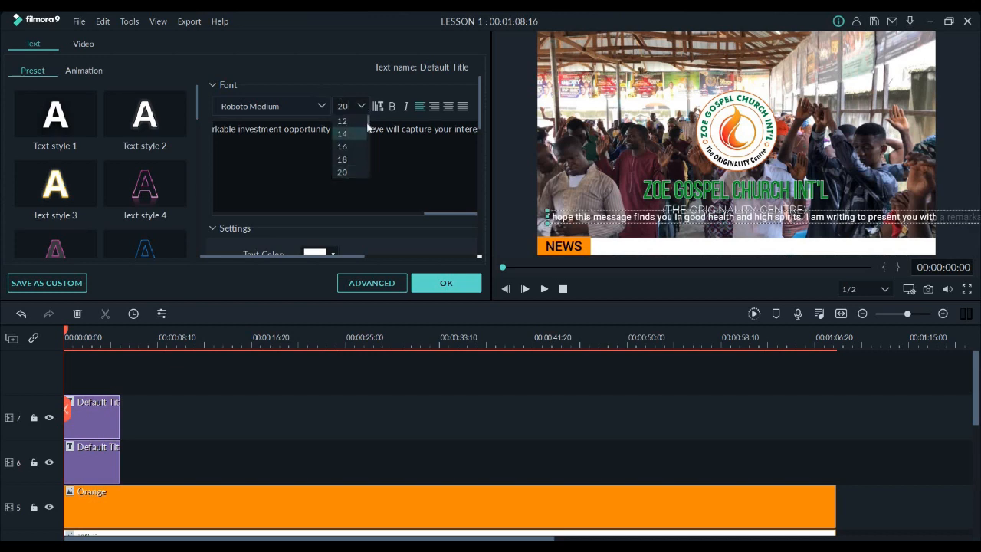
{"action": "scroll", "coordinate": [368, 129], "scroll_direction": "down", "scroll_amount": 1}
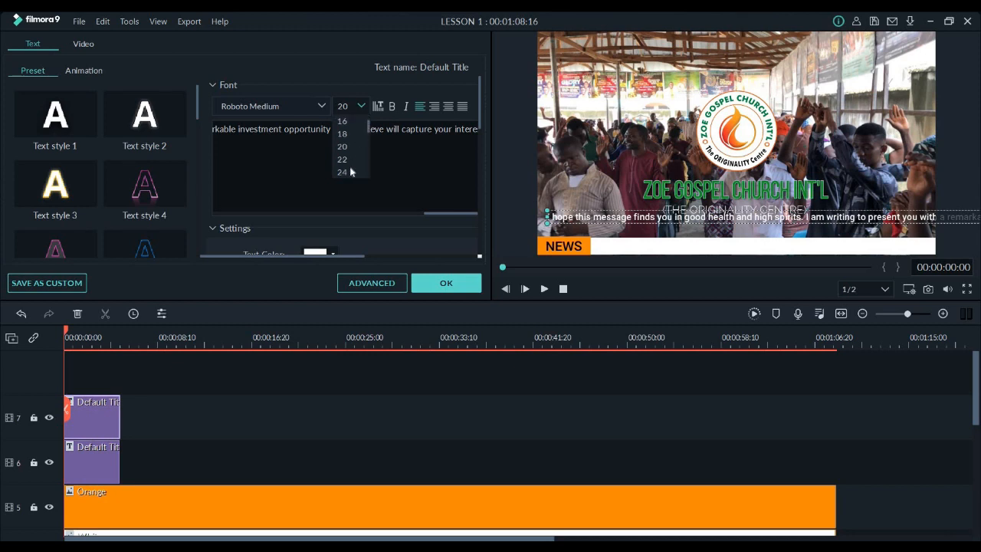
{"action": "left_click", "coordinate": [348, 173]}
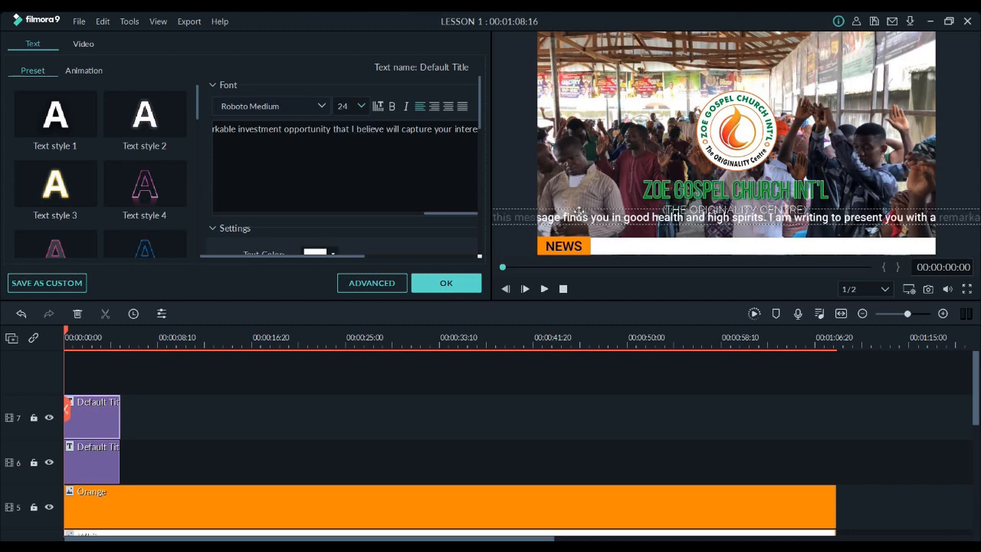
{"action": "left_click_drag", "start_coordinate": [706, 234], "coordinate": [705, 237]}
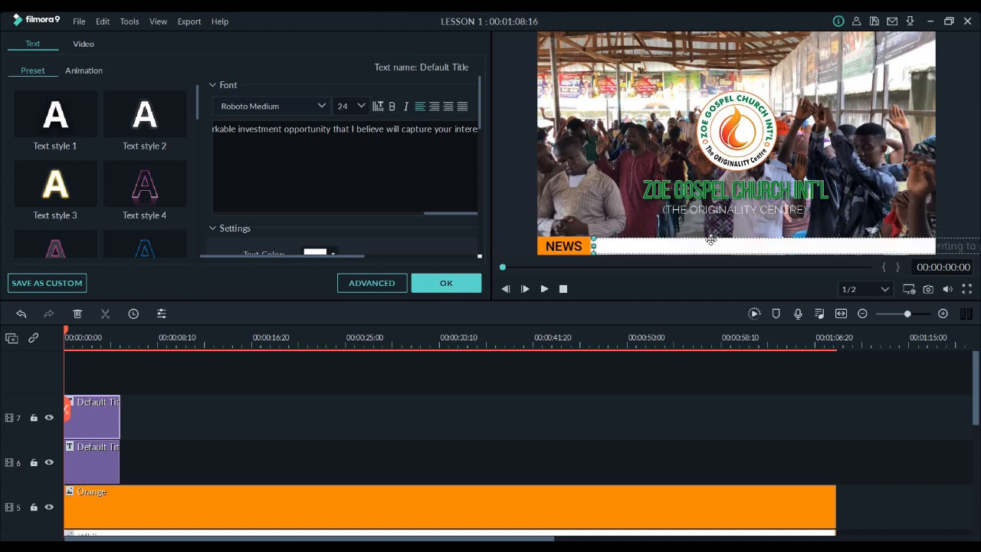
Set the paragraph title's text color to black and accept the title edits
{"action": "left_click", "coordinate": [317, 253]}
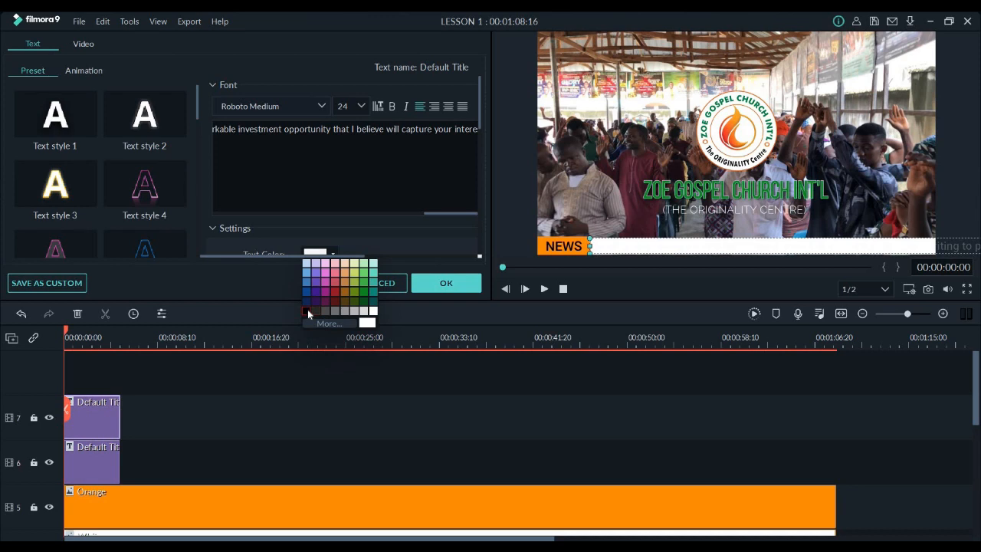
{"action": "left_click", "coordinate": [308, 309]}
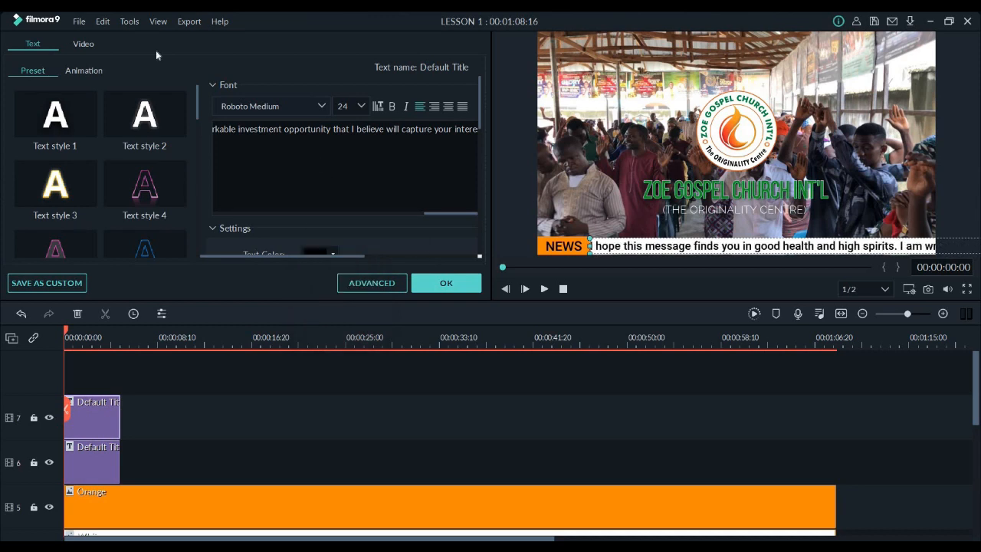
{"action": "left_click", "coordinate": [445, 283]}
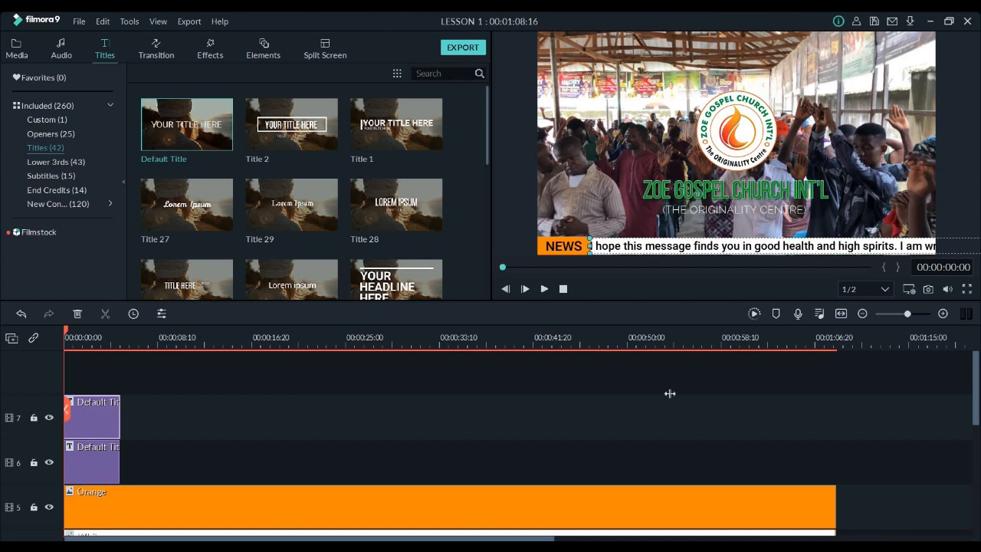
Extend the title clips on tracks 7 and 6 to the end of the Orange clip and briefly play the result
{"action": "left_click_drag", "start_coordinate": [670, 393], "coordinate": [829, 430]}
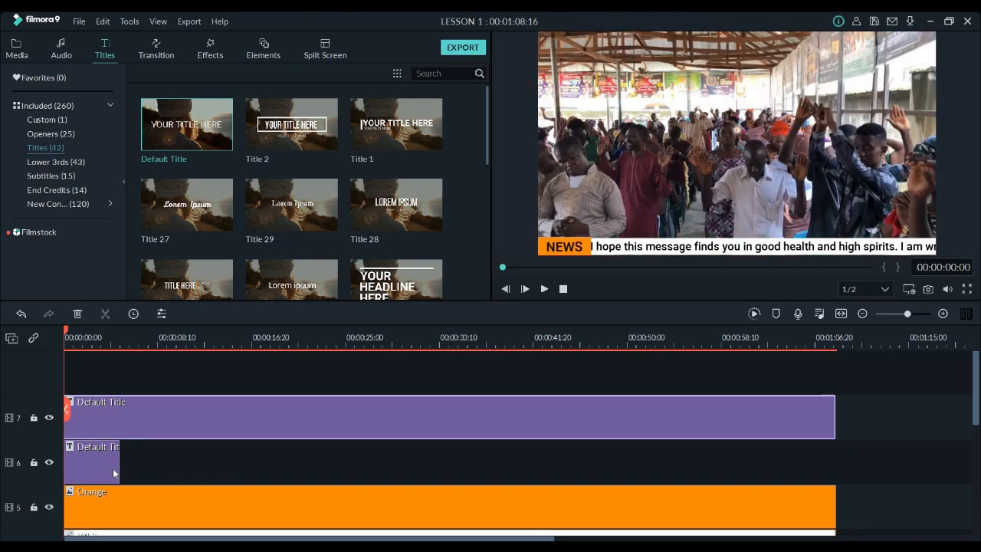
{"action": "left_click", "coordinate": [113, 473]}
{"action": "left_click_drag", "start_coordinate": [783, 476], "coordinate": [835, 479]}
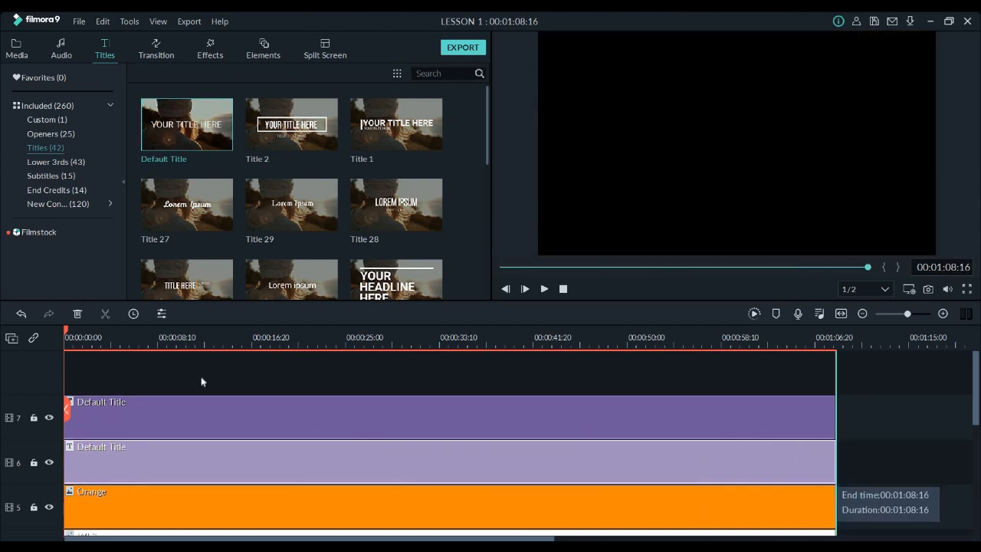
{"action": "key", "text": "space"}
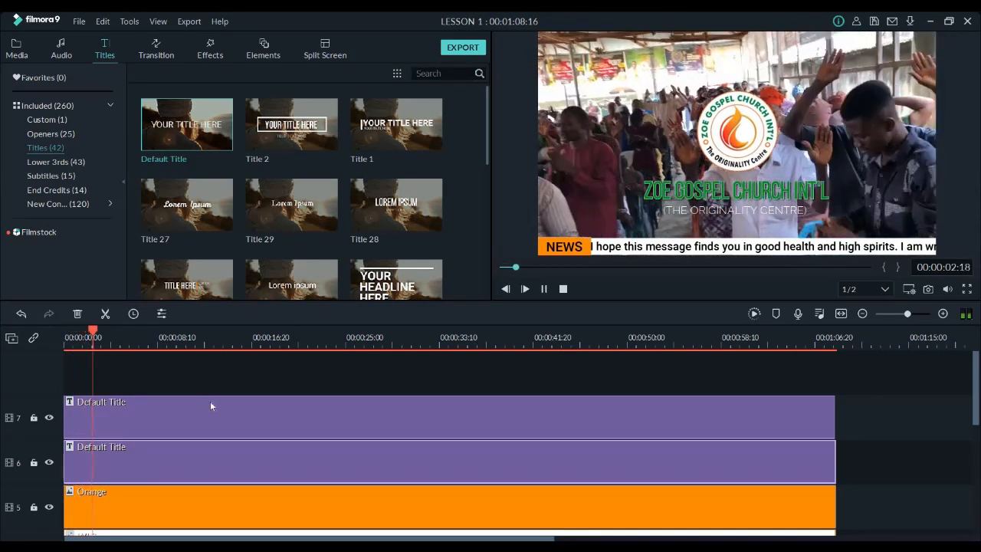
{"action": "key", "text": "space"}
Apply the Left Roll text animation to the paragraph title on track 7
{"action": "double_click", "coordinate": [219, 410]}
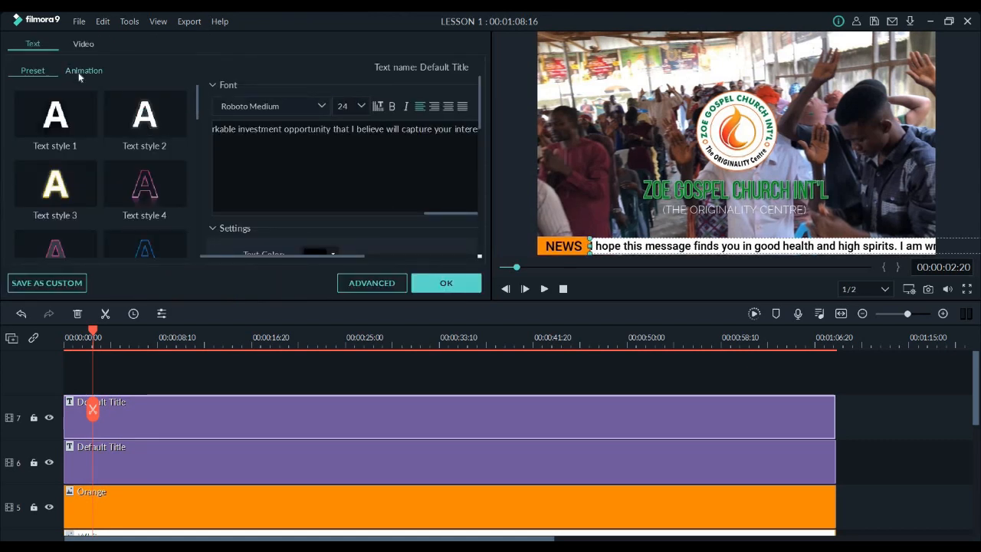
{"action": "left_click", "coordinate": [81, 71]}
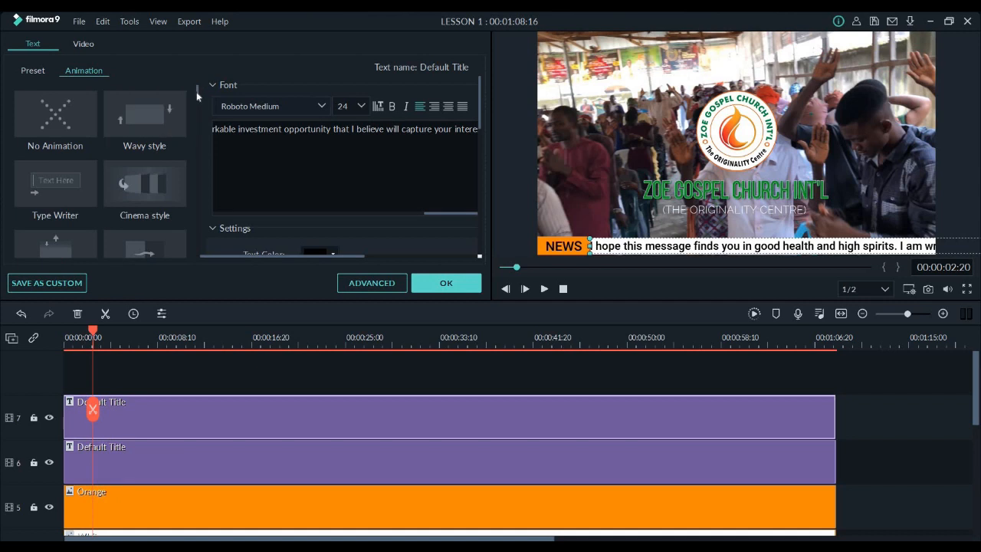
{"action": "scroll", "coordinate": [198, 98], "scroll_direction": "down", "scroll_amount": 4}
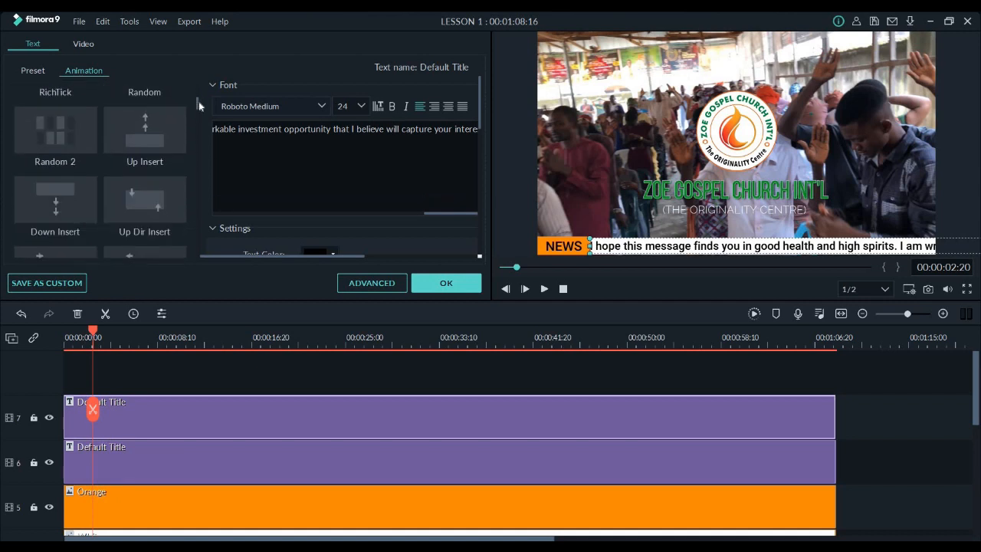
{"action": "scroll", "coordinate": [200, 107], "scroll_direction": "down", "scroll_amount": 3}
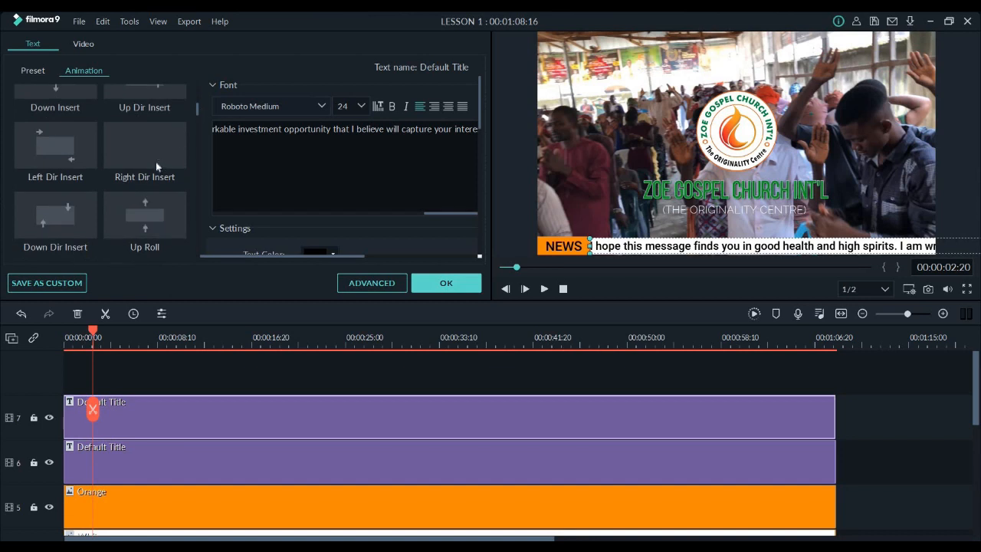
{"action": "mouse_move", "coordinate": [156, 166]}
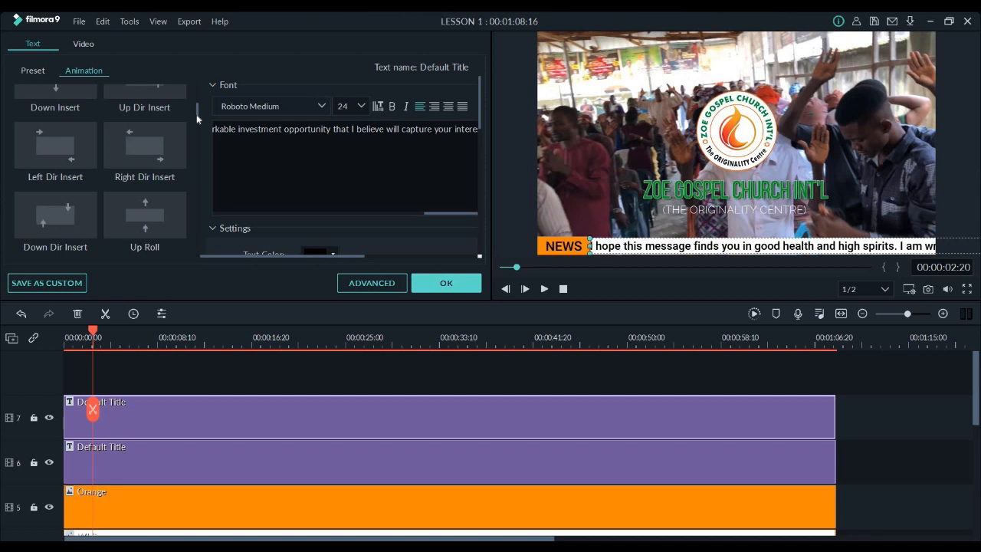
{"action": "scroll", "coordinate": [197, 118], "scroll_direction": "down", "scroll_amount": 2}
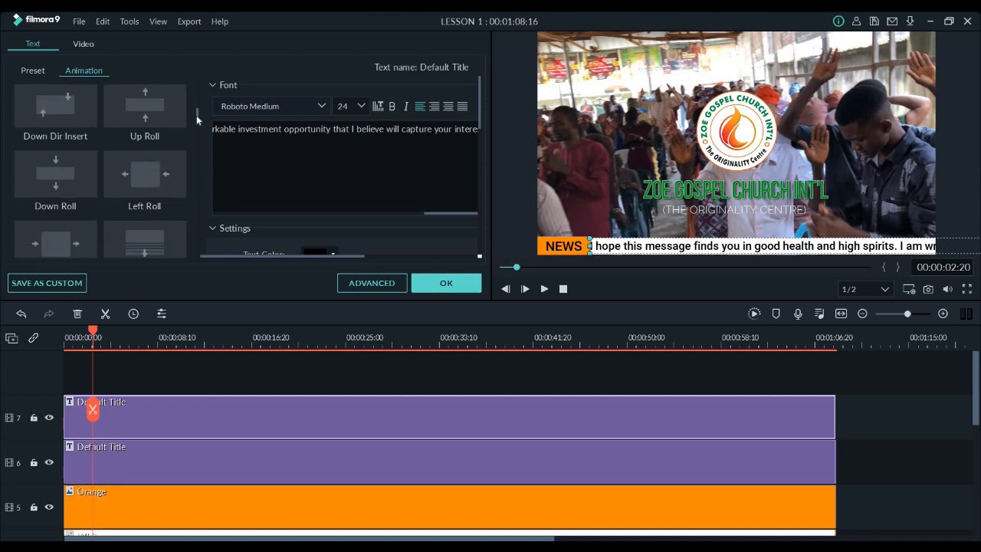
{"action": "double_click", "coordinate": [166, 171]}
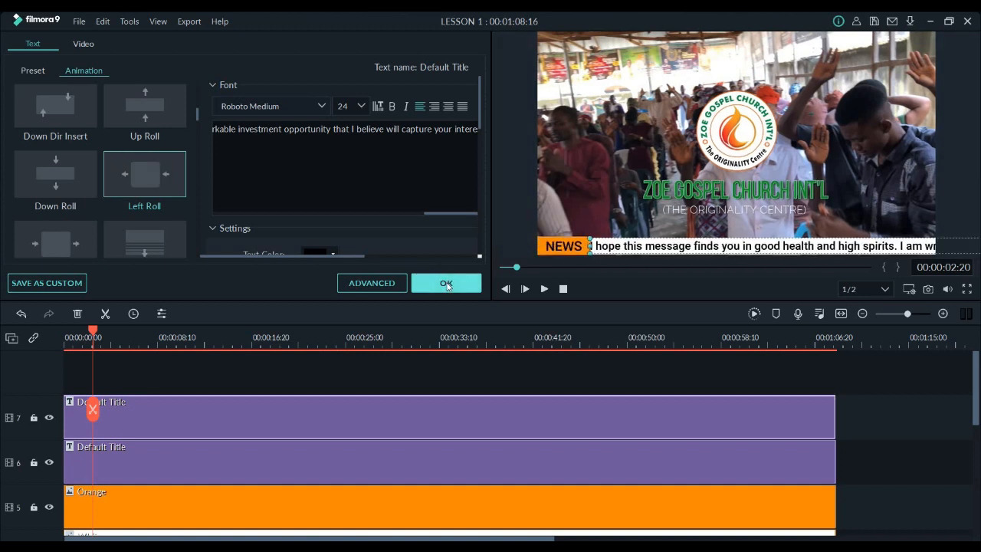
{"action": "key", "text": "Return"}
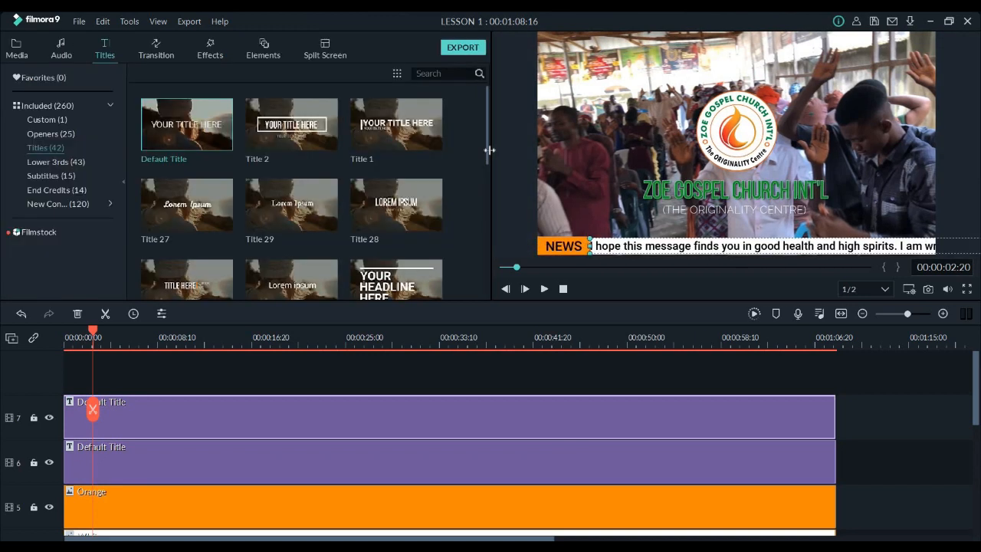
Review the paragraph title's remaining text settings and play its Left Roll animation in Advanced Text Edit
{"action": "double_click", "coordinate": [203, 414]}
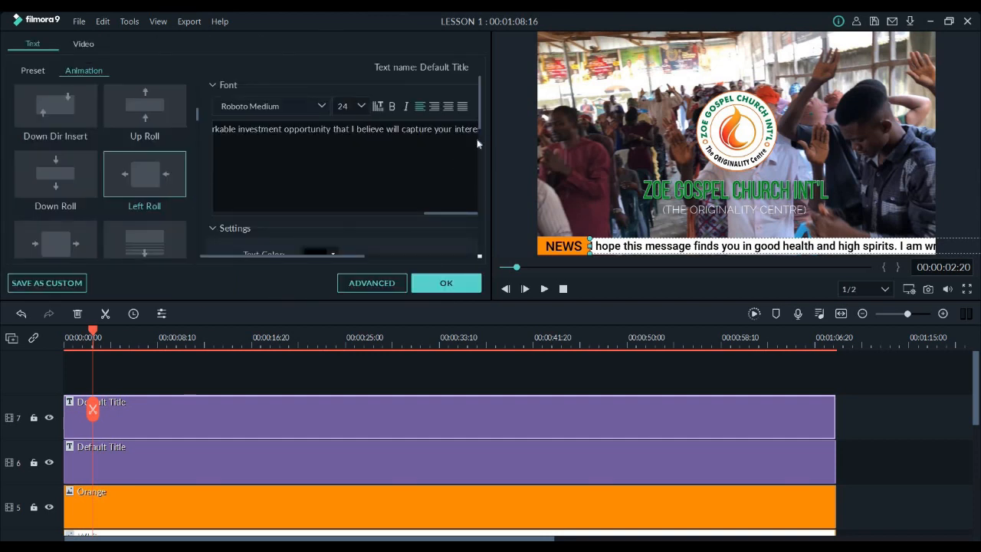
{"action": "scroll", "coordinate": [474, 171], "scroll_direction": "down", "scroll_amount": 3}
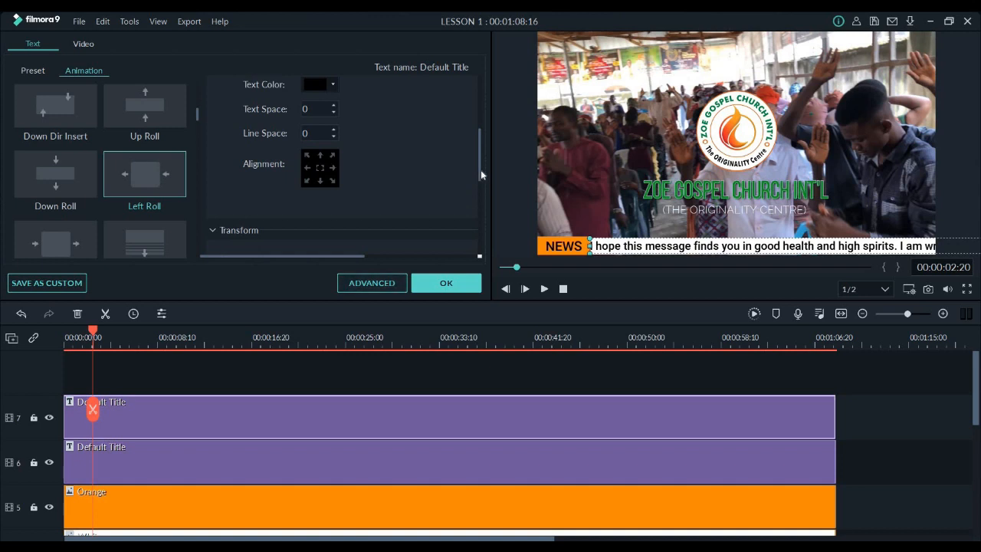
{"action": "scroll", "coordinate": [481, 195], "scroll_direction": "down", "scroll_amount": 3}
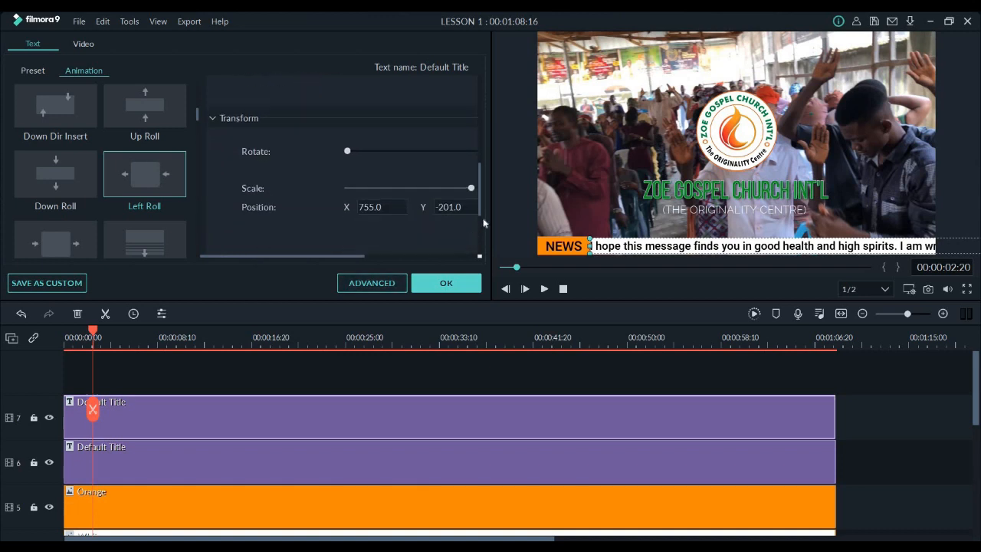
{"action": "scroll", "coordinate": [484, 223], "scroll_direction": "down", "scroll_amount": 3}
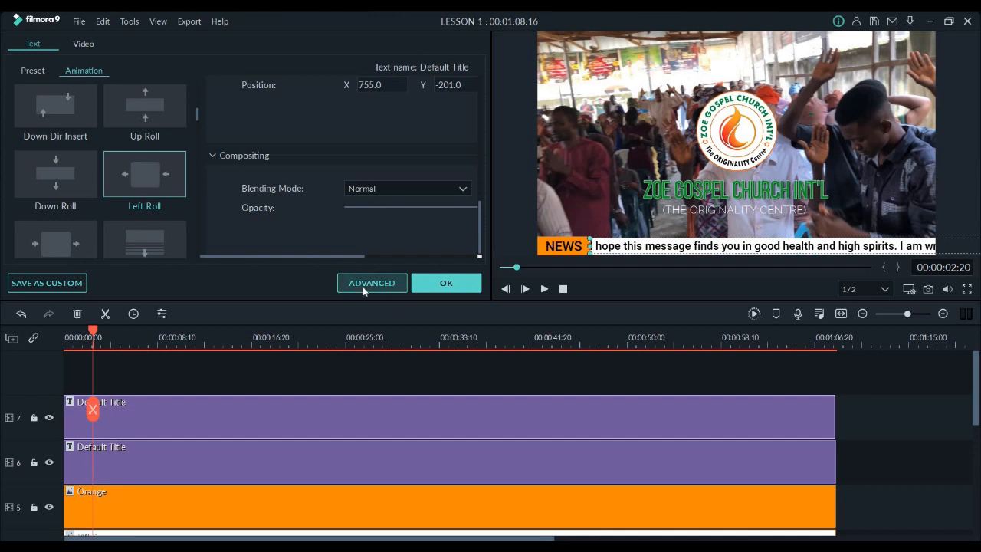
{"action": "left_click", "coordinate": [363, 285]}
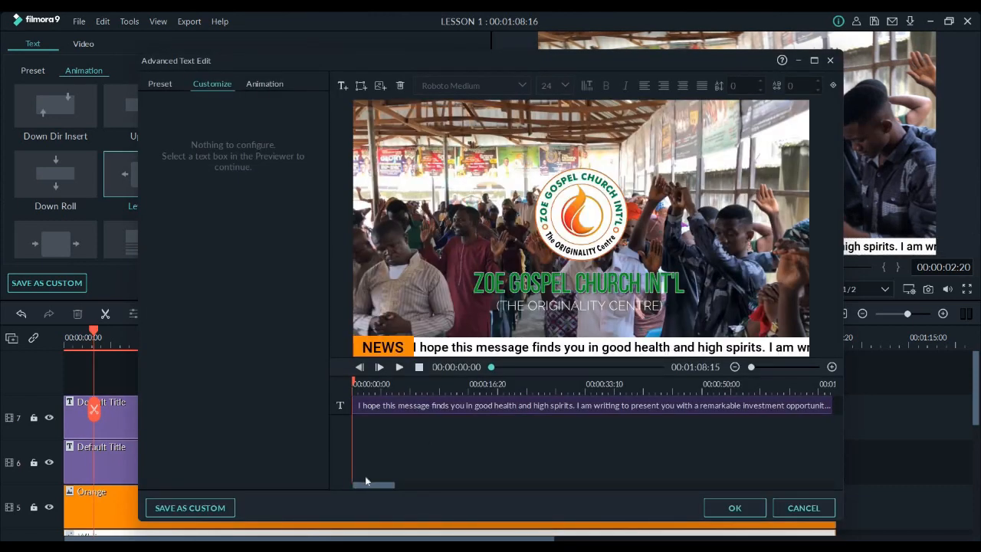
{"action": "key", "text": "space"}
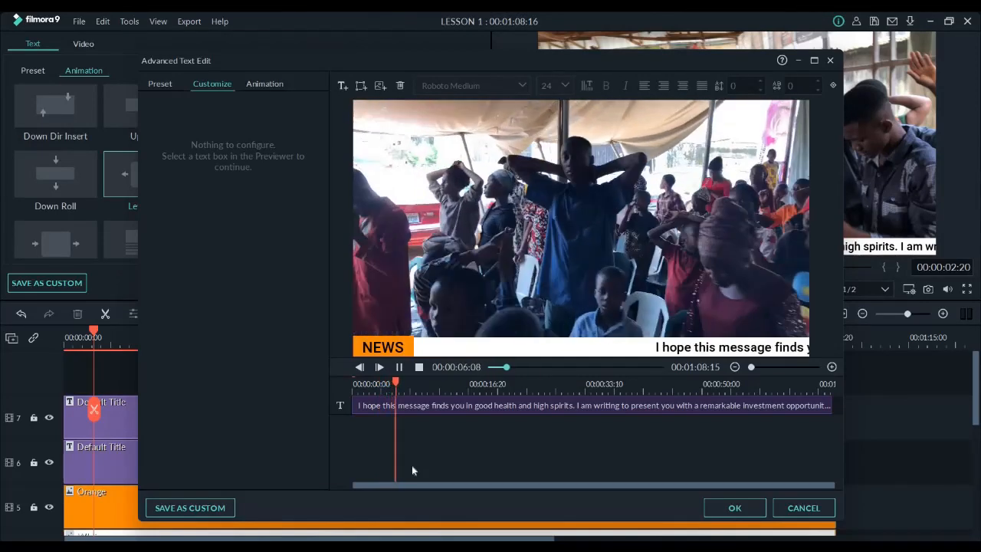
{"action": "left_click", "coordinate": [735, 508]}
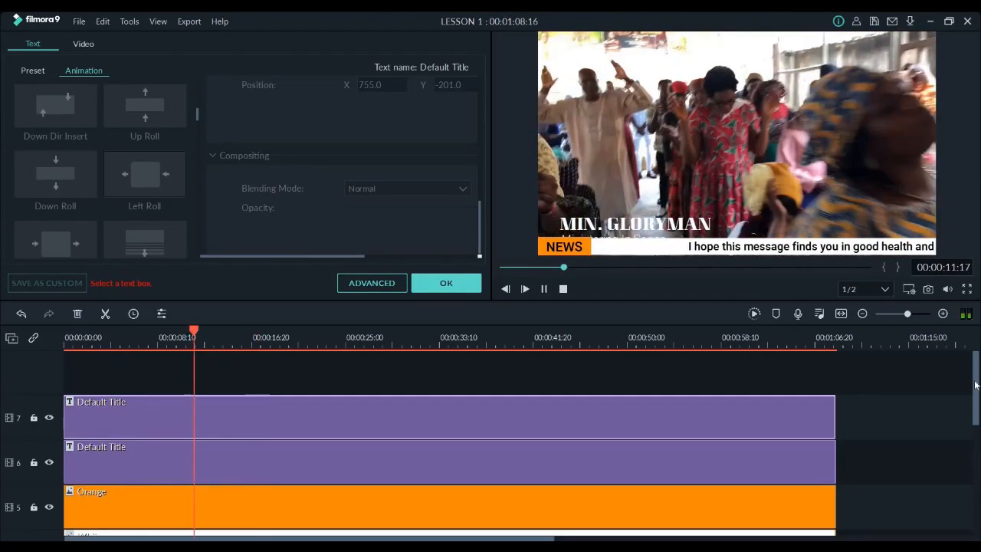
Raise the name line of the Lower Third 36 title on track 3 to Y position -122, clear of the news strip
{"action": "scroll", "coordinate": [449, 434], "scroll_direction": "down", "scroll_amount": 5}
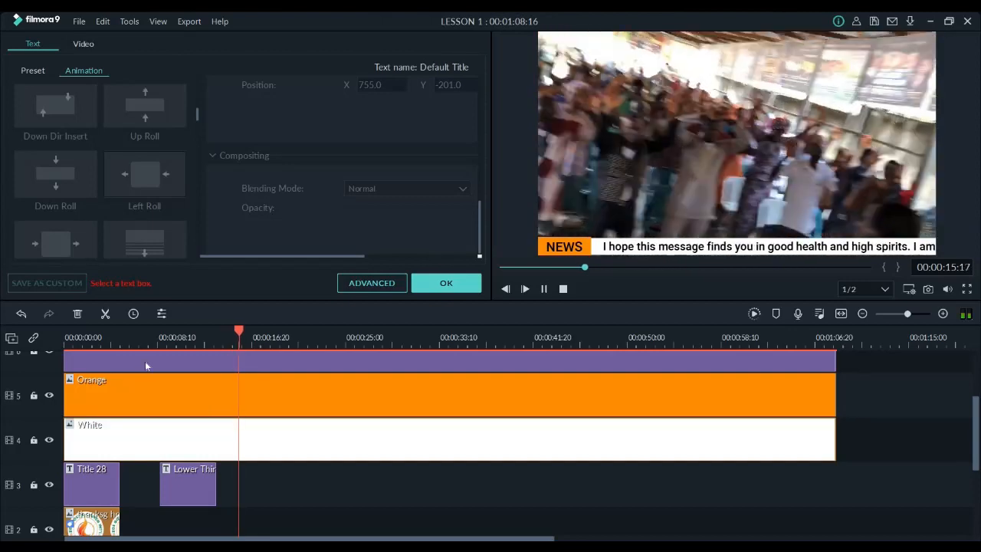
{"action": "left_click", "coordinate": [147, 337]}
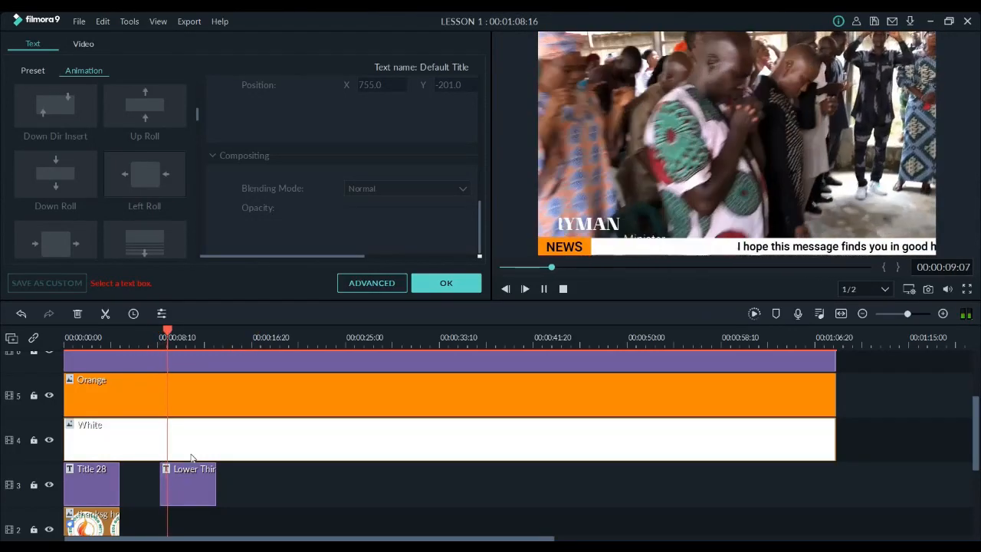
{"action": "left_click", "coordinate": [189, 477]}
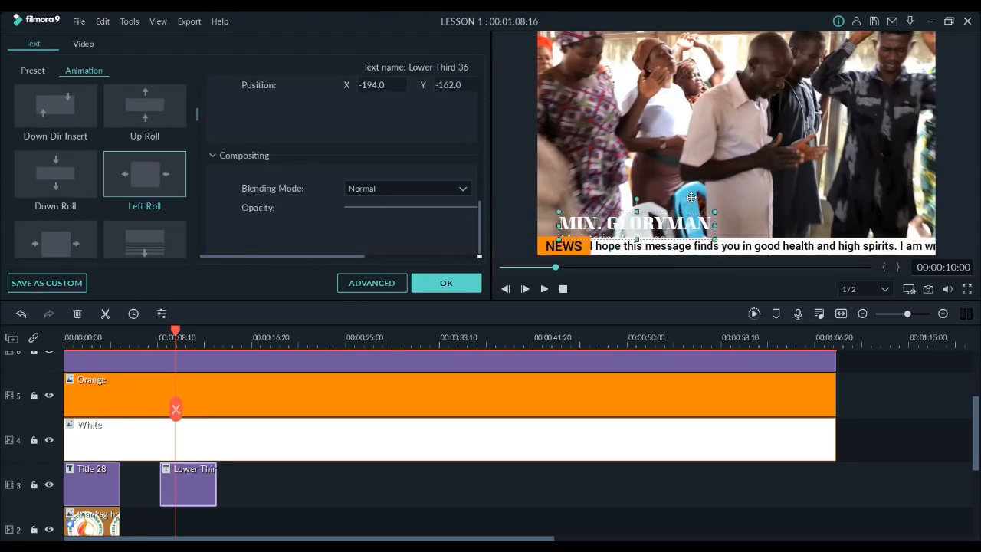
{"action": "left_click_drag", "start_coordinate": [691, 197], "coordinate": [691, 177]}
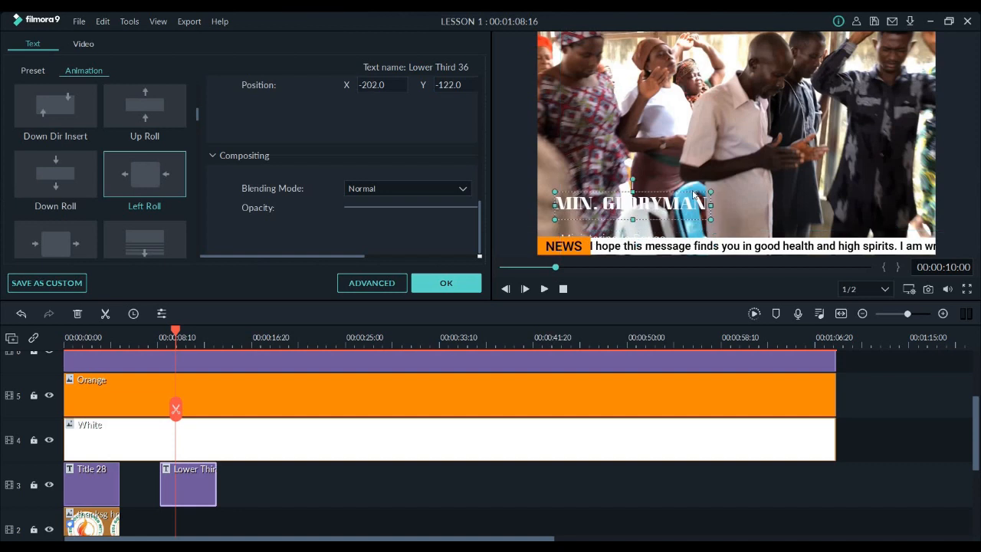
Raise the lower third's "Ministering in Songs" line to Y position -148, just under the name, and play the result
{"action": "left_click", "coordinate": [659, 235]}
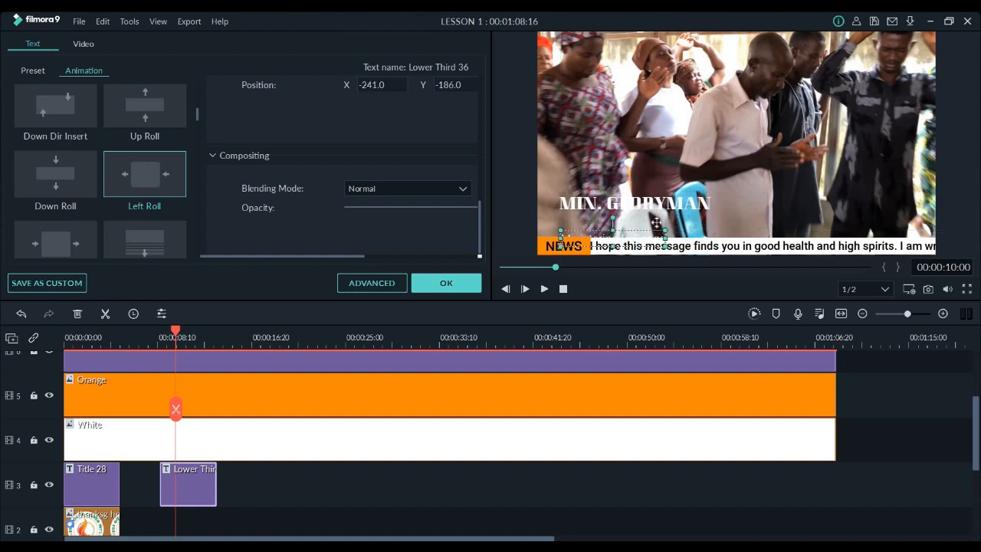
{"action": "left_click", "coordinate": [657, 223]}
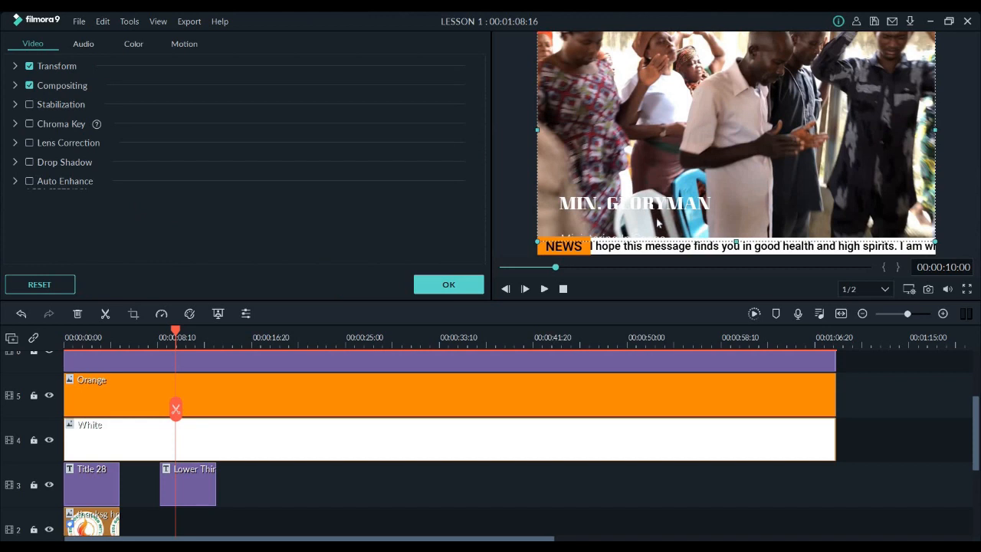
{"action": "key", "text": "ctrl+z"}
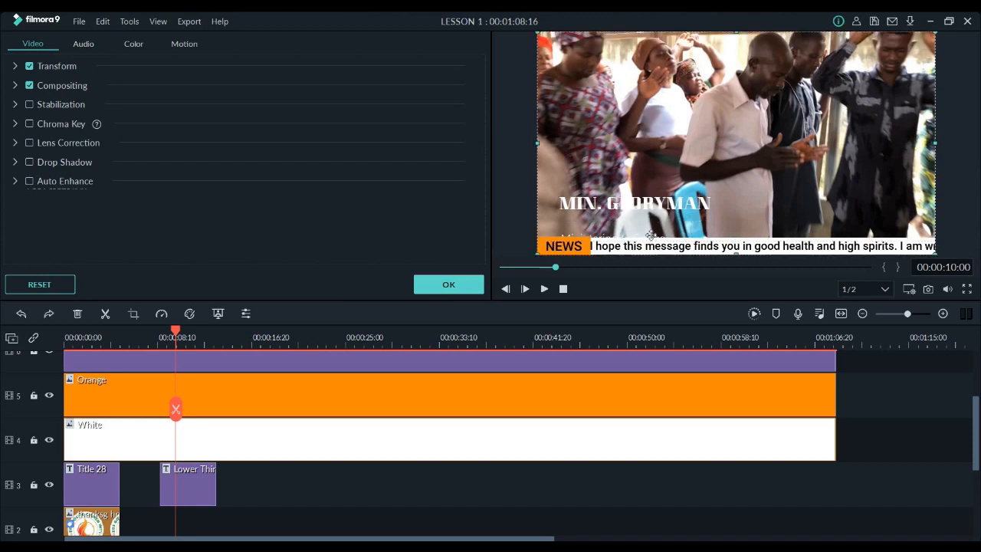
{"action": "left_click", "coordinate": [650, 232]}
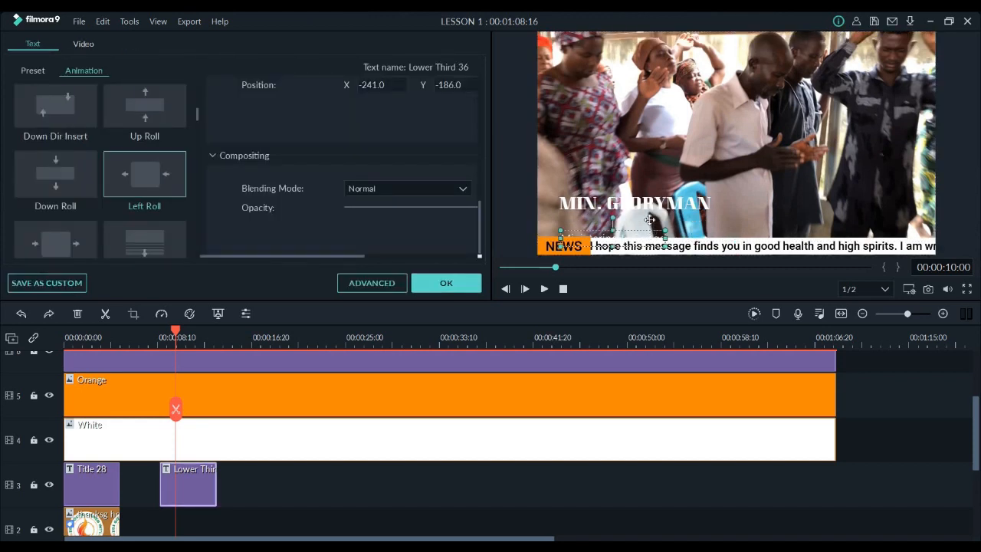
{"action": "left_click_drag", "start_coordinate": [649, 219], "coordinate": [652, 208]}
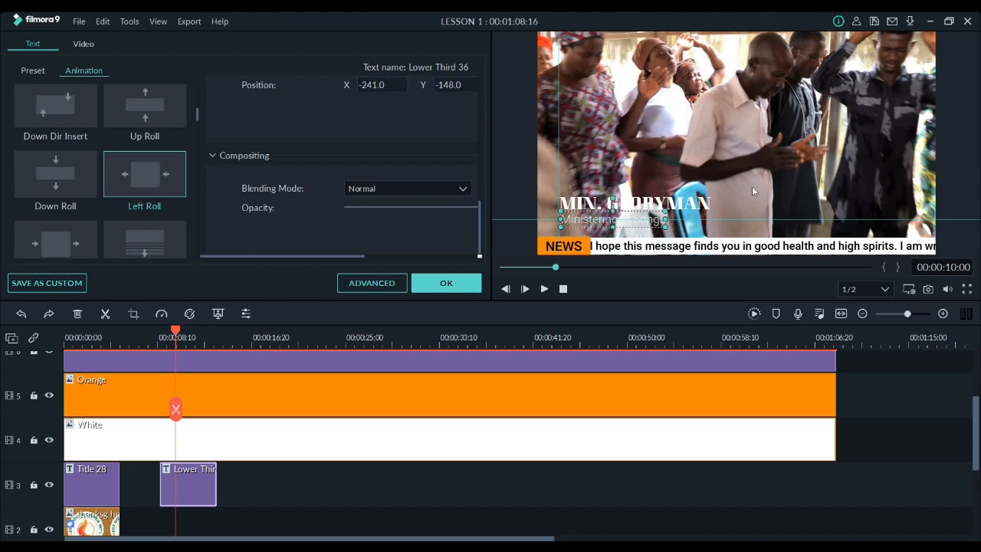
{"action": "left_click", "coordinate": [752, 186]}
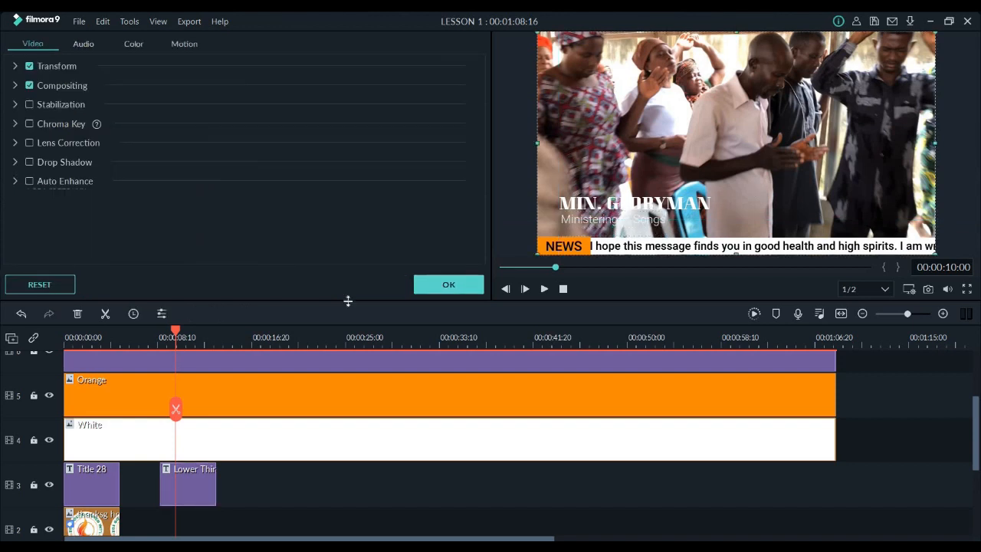
{"action": "left_click", "coordinate": [148, 334]}
{"action": "key", "text": "space"}
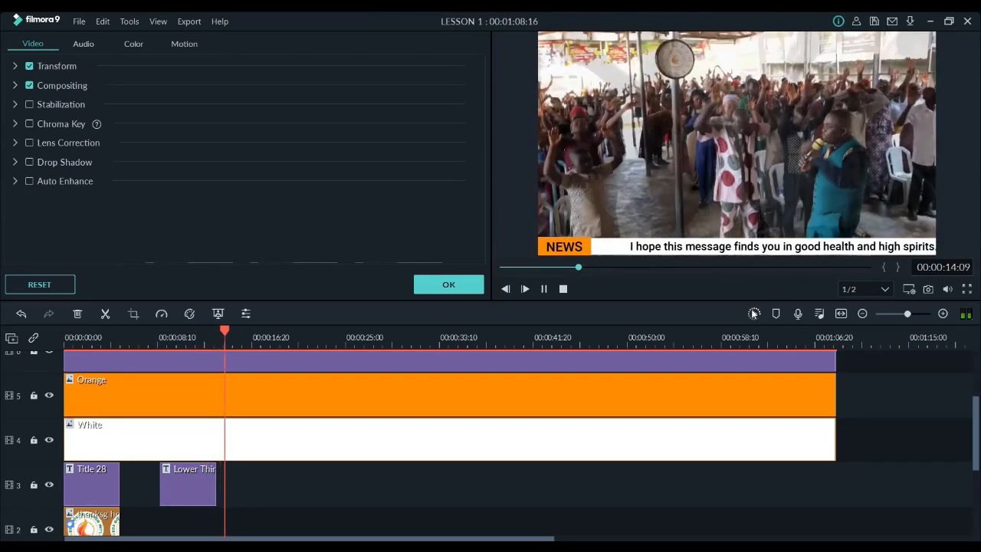
Start a timeline preview render and try playing the video at 1/8 playback quality
{"action": "left_click", "coordinate": [754, 313]}
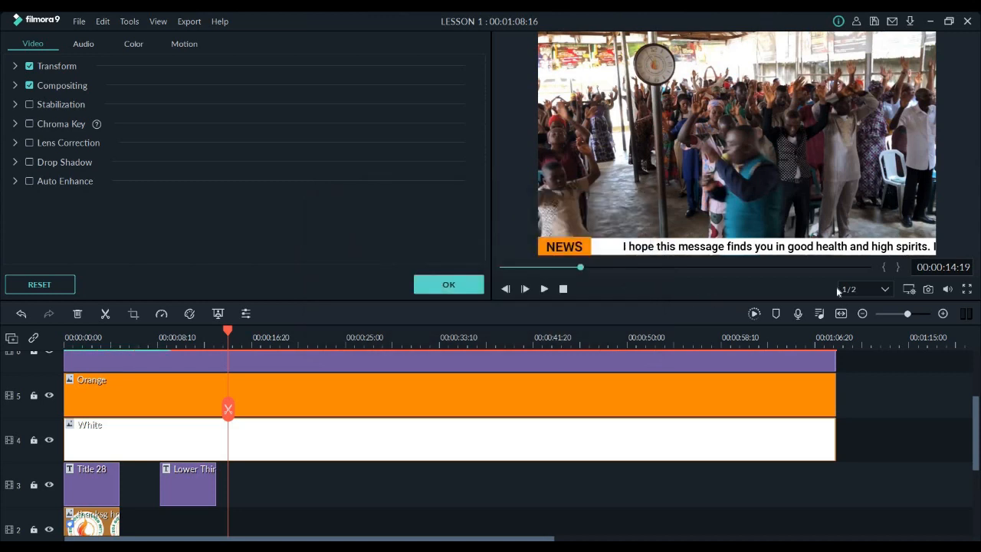
{"action": "left_click", "coordinate": [886, 291]}
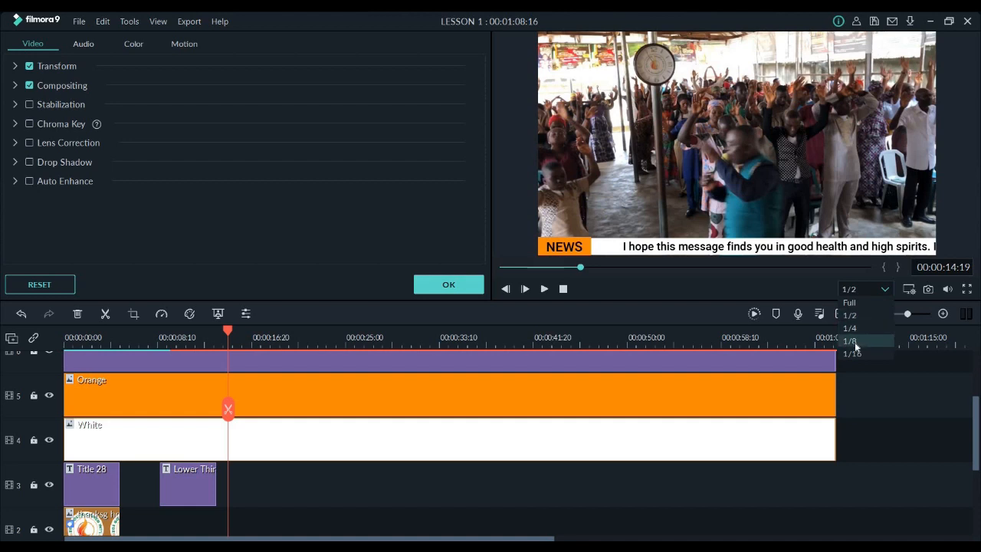
{"action": "left_click", "coordinate": [856, 342]}
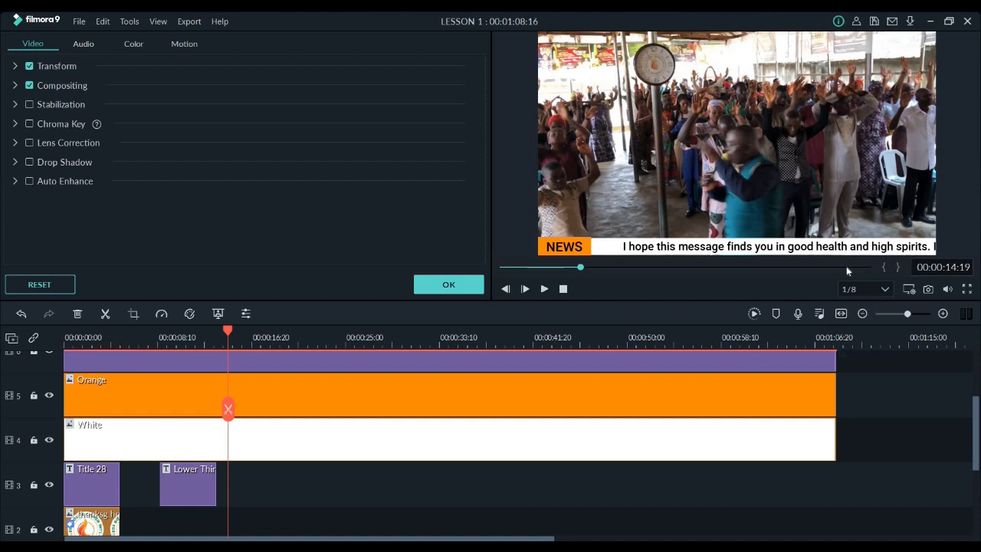
{"action": "key", "text": "space"}
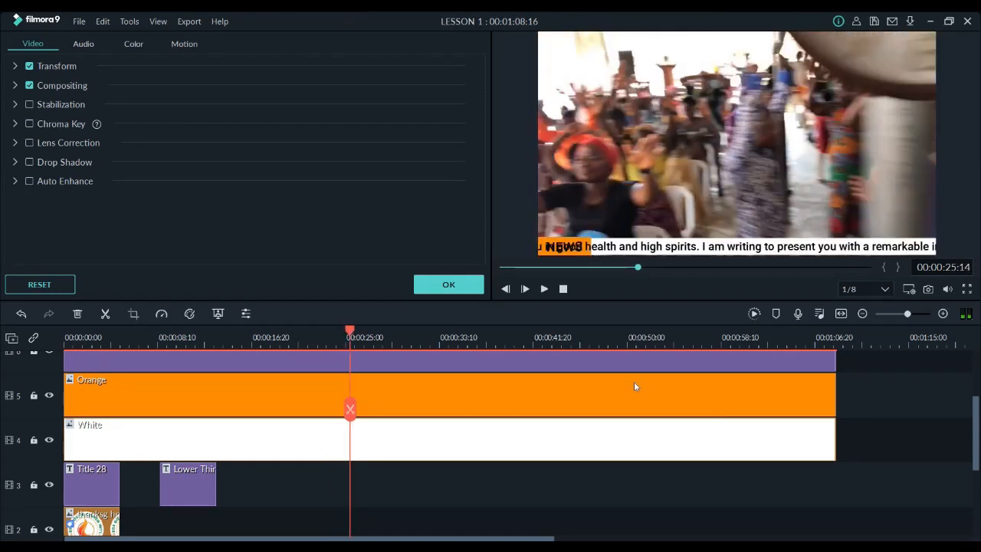
Set the playback quality to Full and play the scrolling news strip for several seconds
{"action": "left_click", "coordinate": [862, 290]}
{"action": "left_click", "coordinate": [853, 302]}
{"action": "key", "text": "space"}
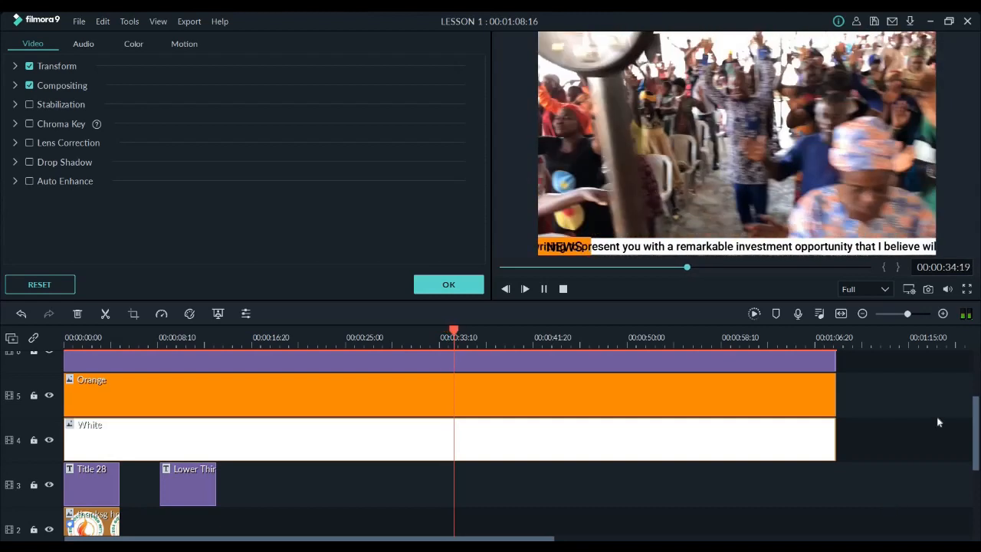
{"action": "key", "text": "space"}
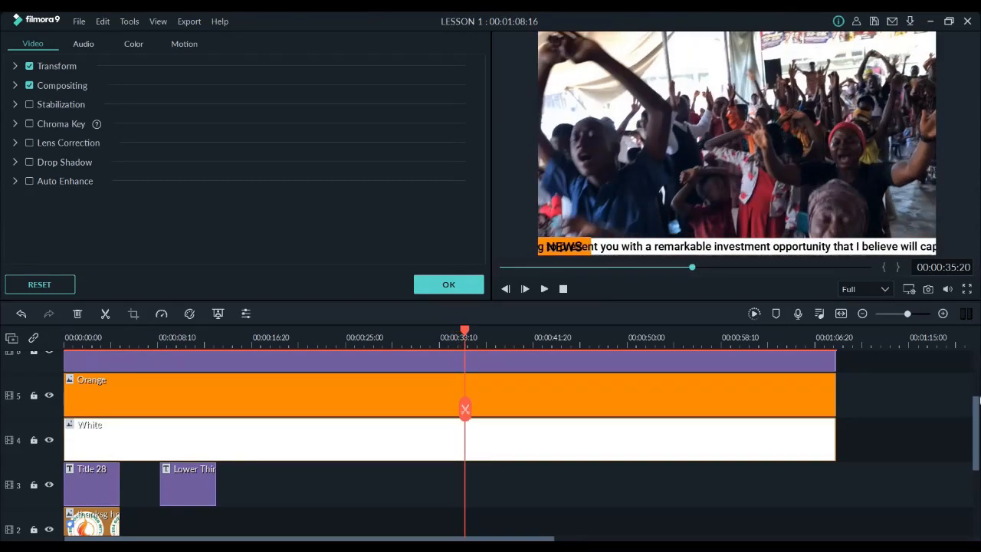
Try to move the scrolling paragraph title from track 7 onto the Orange clip's track 5, and undo the move
{"action": "scroll", "coordinate": [571, 410], "scroll_direction": "up", "scroll_amount": 2}
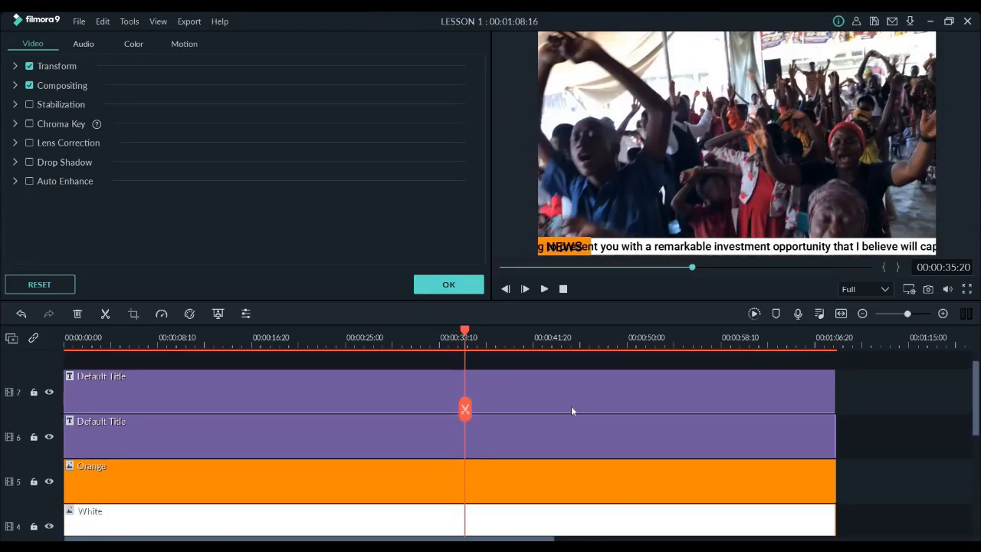
{"action": "double_click", "coordinate": [568, 448]}
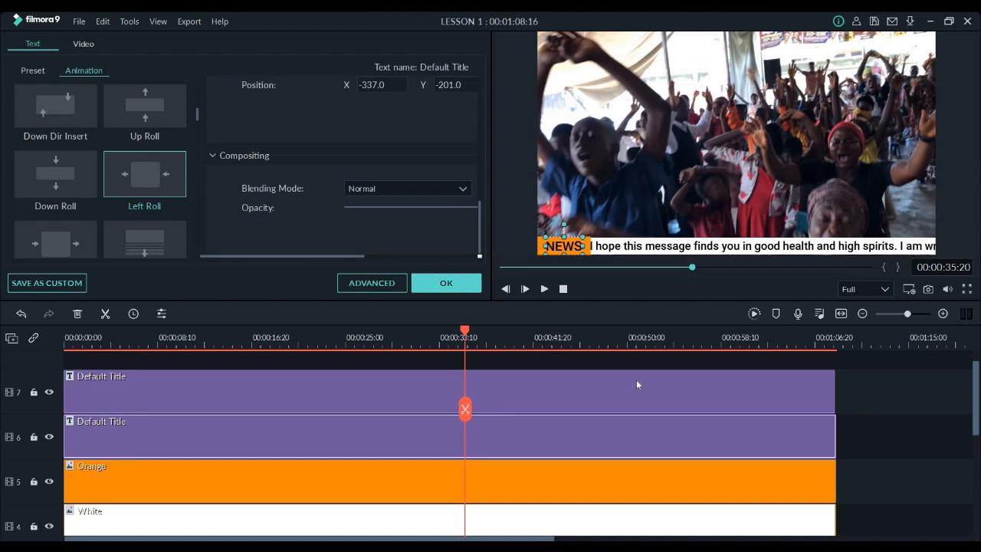
{"action": "left_click", "coordinate": [636, 381]}
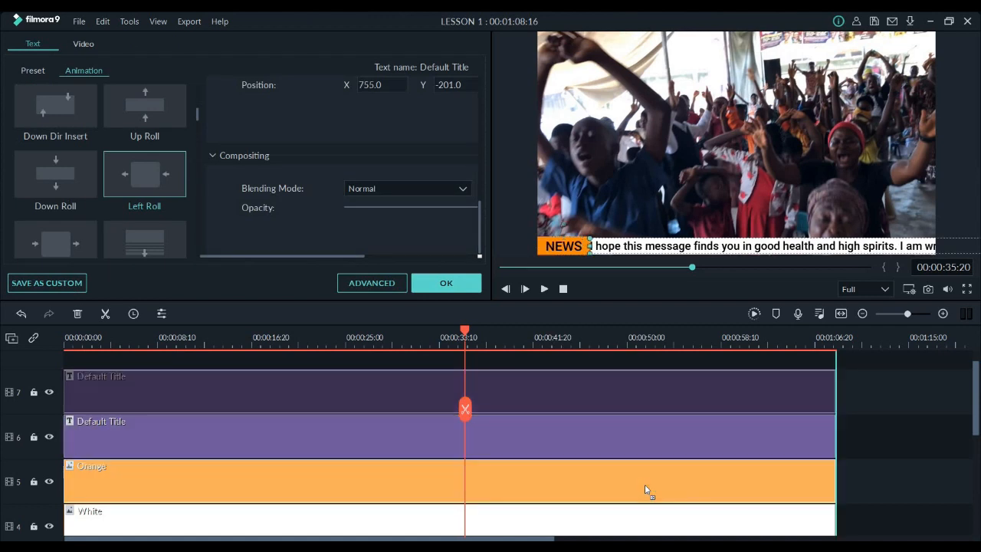
{"action": "left_click_drag", "start_coordinate": [650, 505], "coordinate": [650, 506]}
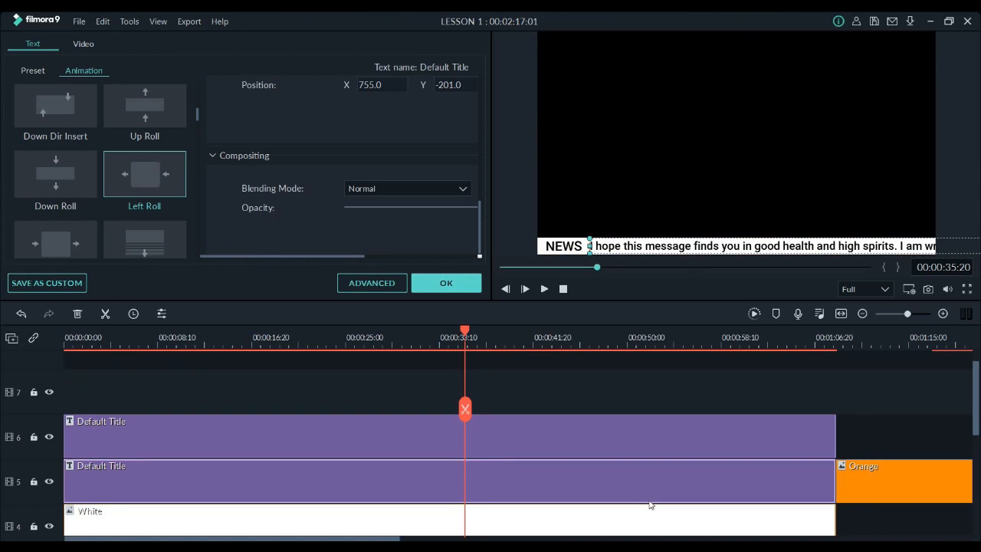
{"action": "key", "text": "ctrl+z"}
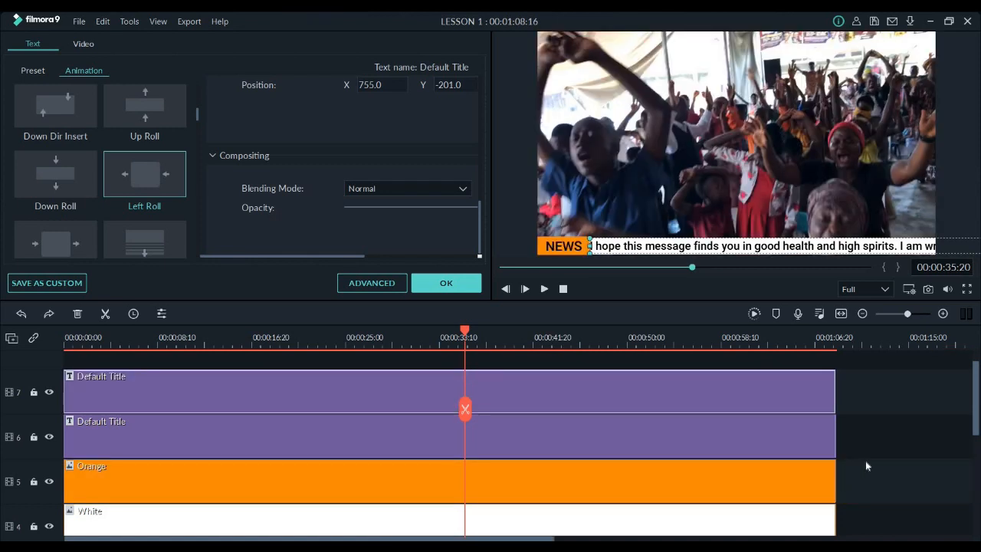
Move the Orange clip to a new track 8 above the titles and the paragraph title down to the emptied track 5
{"action": "double_click", "coordinate": [713, 481]}
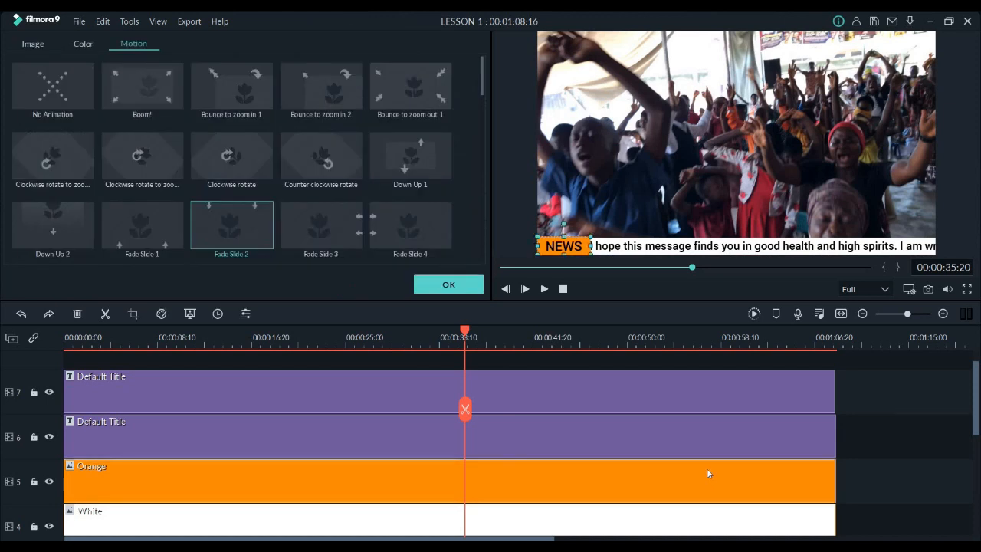
{"action": "left_click_drag", "start_coordinate": [699, 381], "coordinate": [696, 355]}
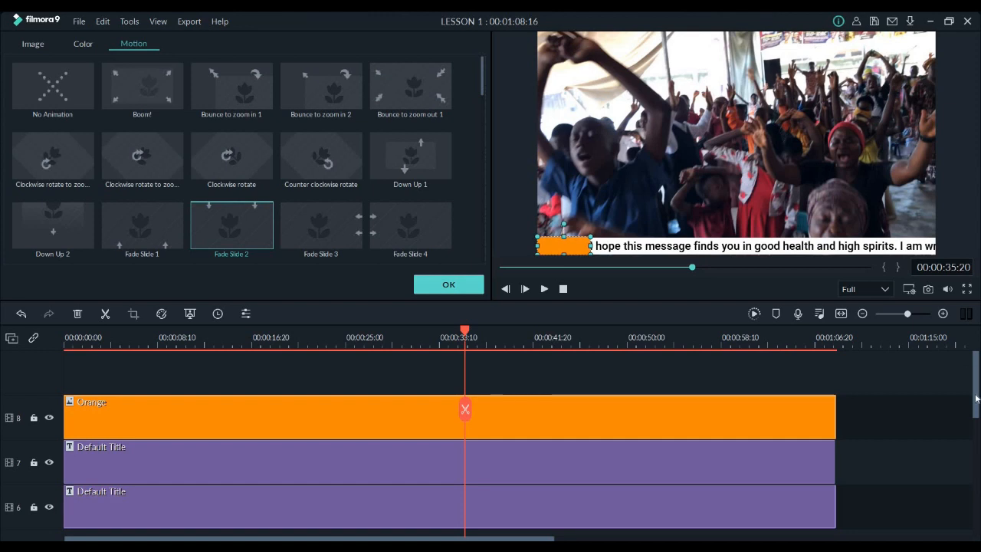
{"action": "scroll", "coordinate": [774, 407], "scroll_direction": "down", "scroll_amount": 2}
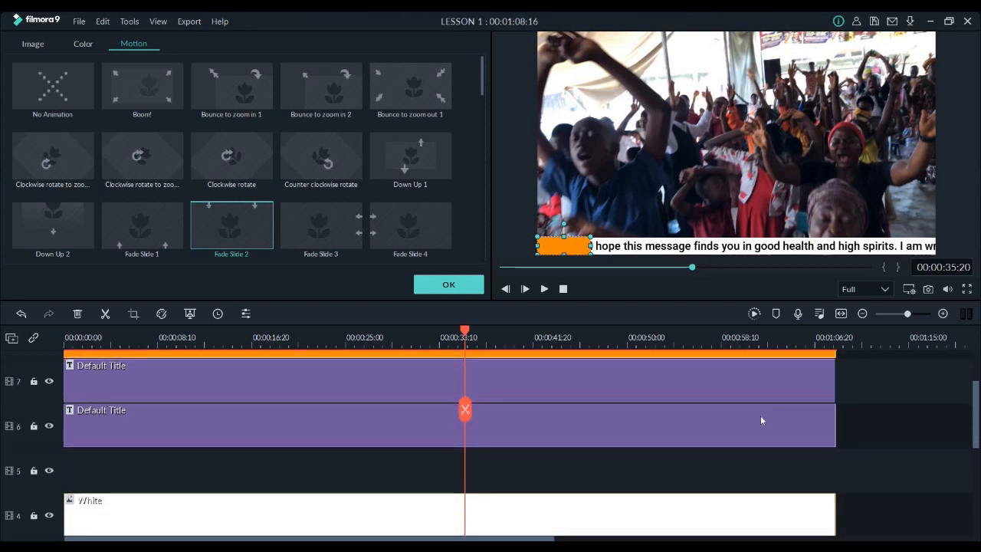
{"action": "left_click", "coordinate": [759, 414]}
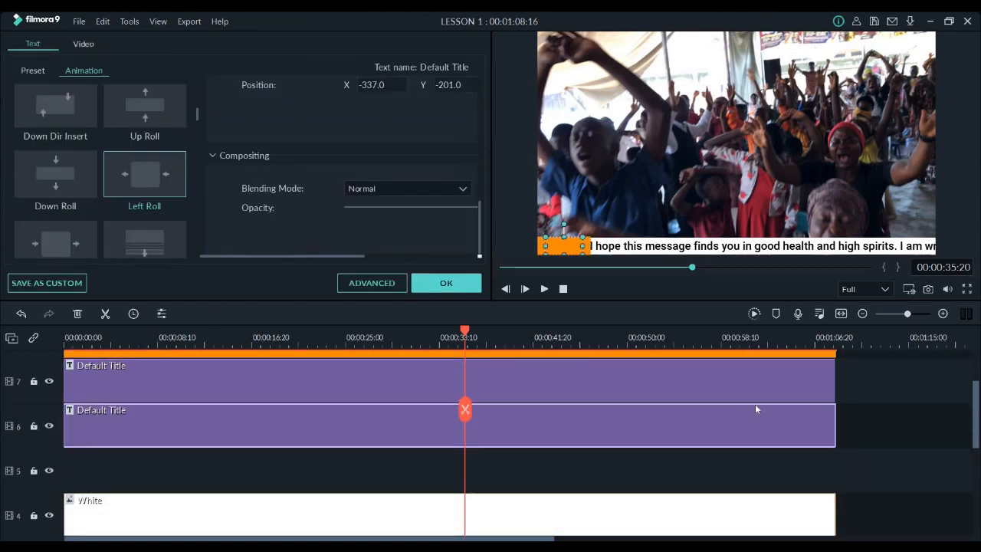
{"action": "left_click", "coordinate": [728, 376]}
{"action": "left_click_drag", "start_coordinate": [731, 463], "coordinate": [732, 467]}
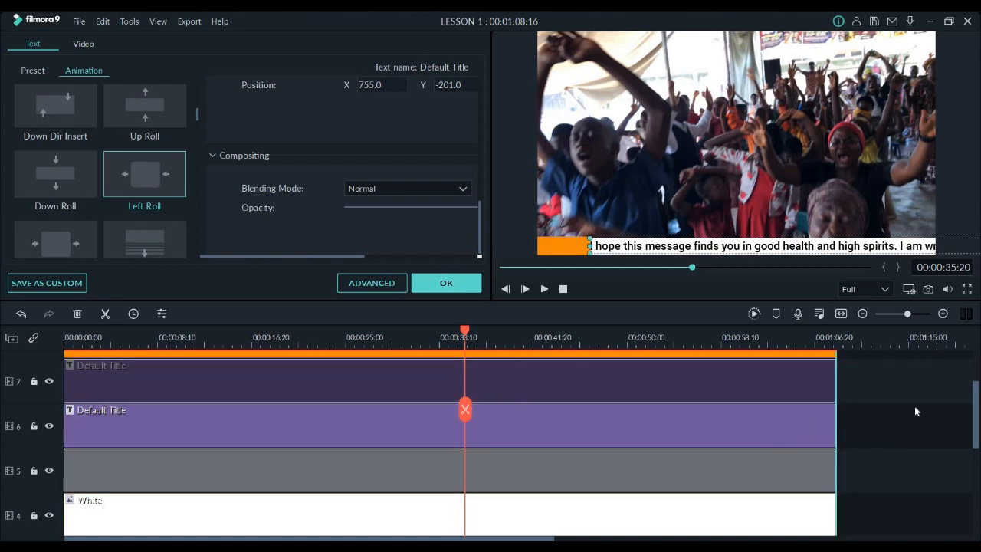
Place the Orange clip on track 7 and the NEWS title on track 8 above it, and play the video from the start
{"action": "left_click", "coordinate": [705, 353]}
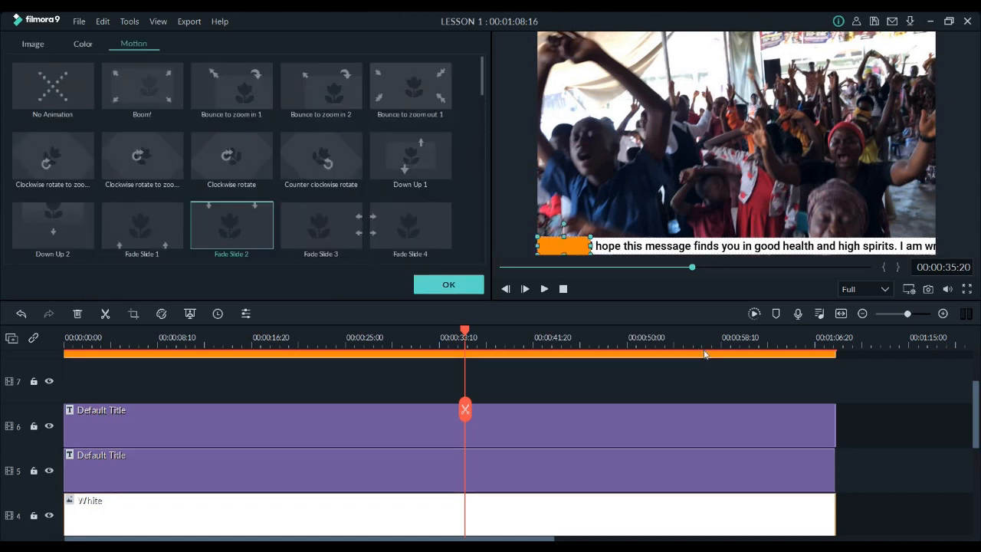
{"action": "left_click_drag", "start_coordinate": [705, 387], "coordinate": [671, 419]}
{"action": "left_click", "coordinate": [700, 436]}
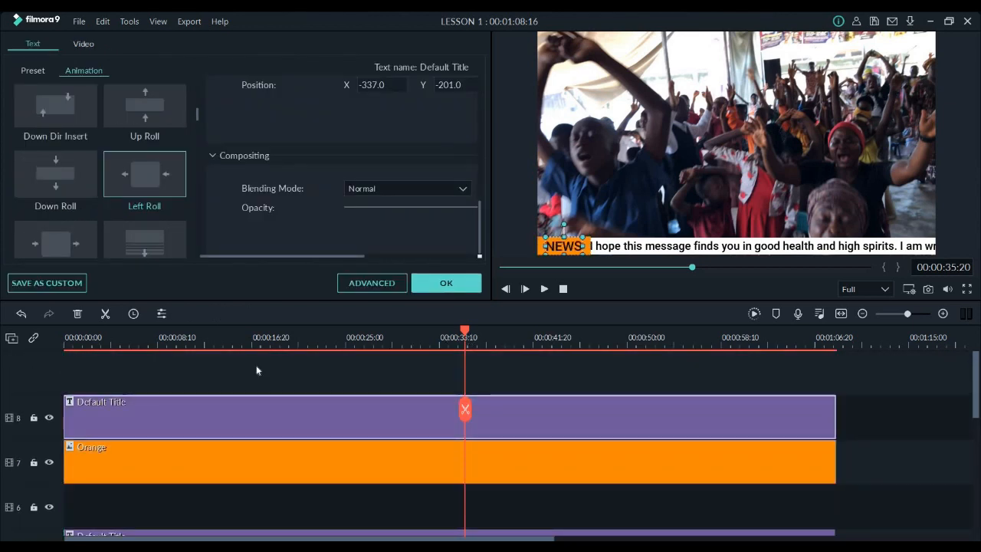
{"action": "left_click_drag", "start_coordinate": [70, 373], "coordinate": [1, 431]}
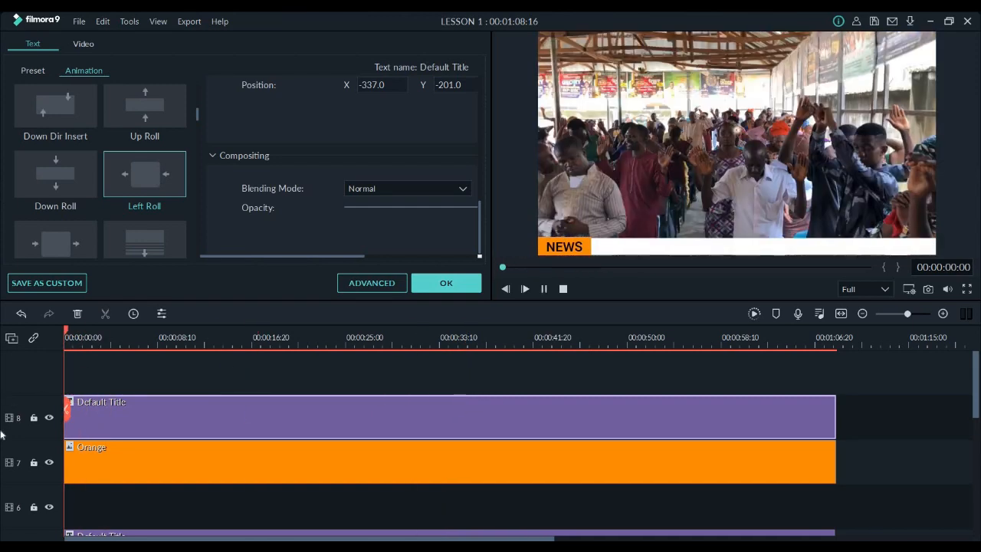
{"action": "key", "text": "space"}
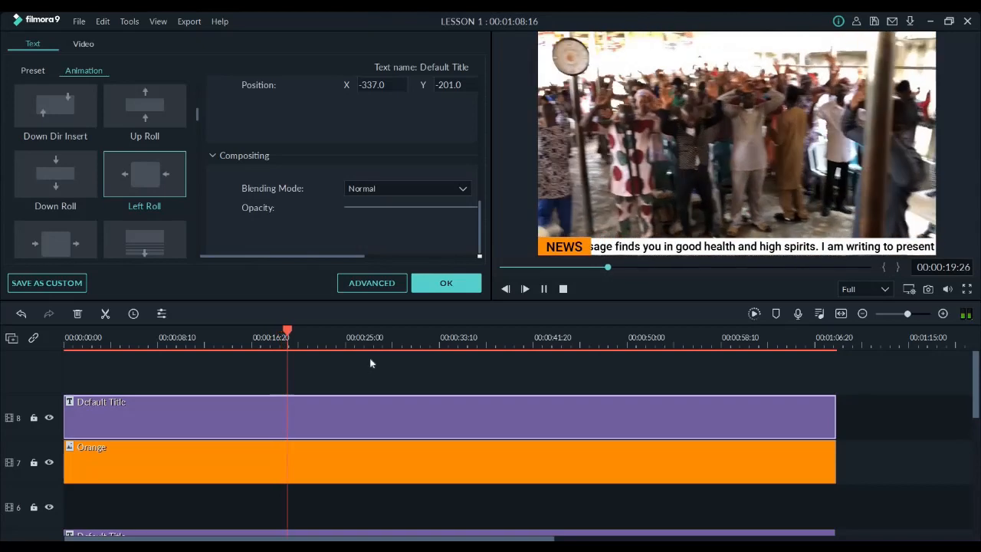
Accept the title settings, show the project's media folder, and pause the playback
{"action": "left_click", "coordinate": [435, 284]}
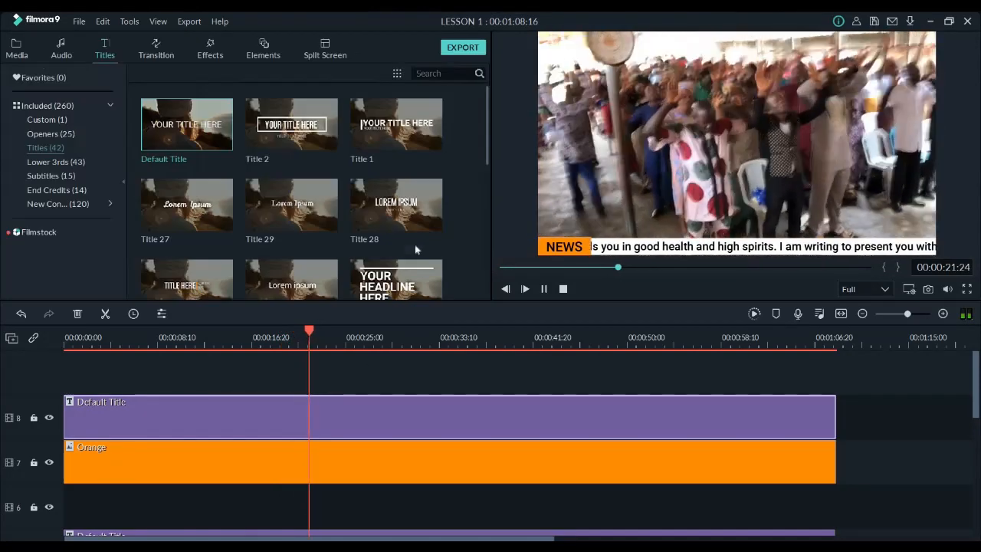
{"action": "left_click", "coordinate": [17, 49]}
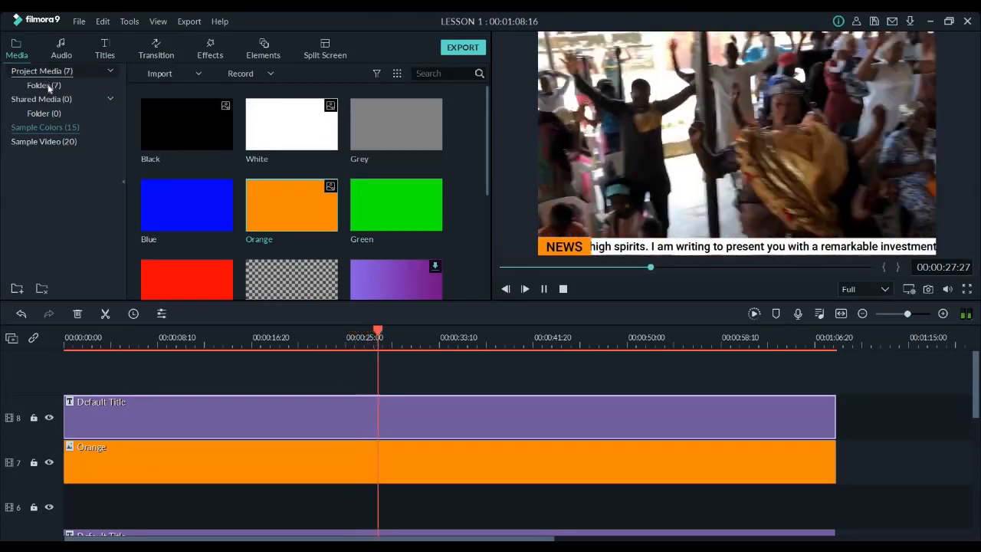
{"action": "left_click", "coordinate": [44, 85]}
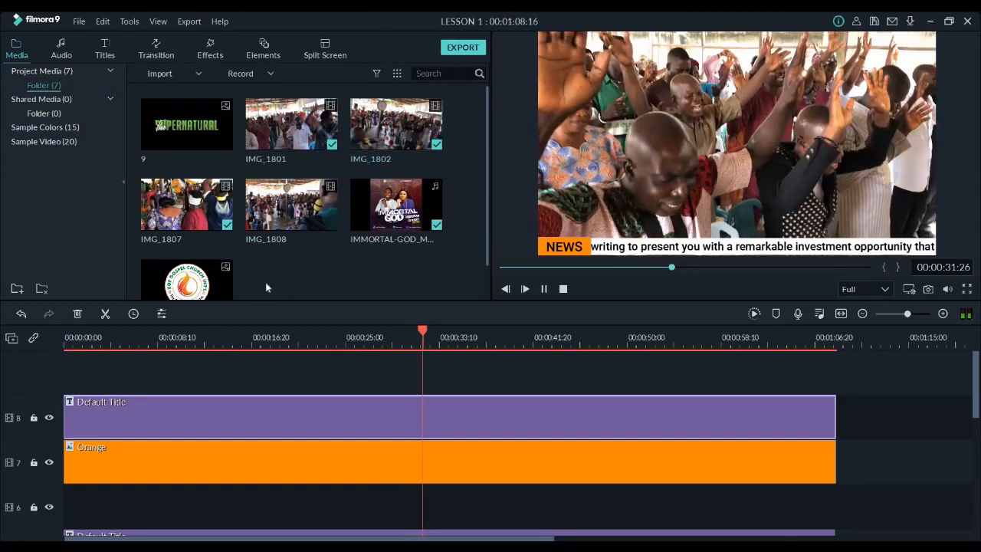
{"action": "key", "text": "space"}
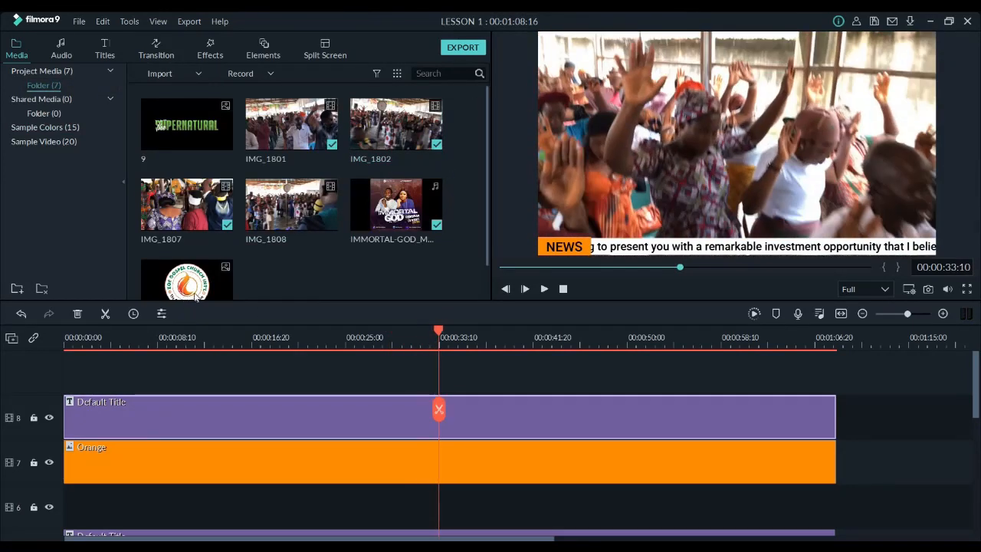
Add the church logo image on a new track 9 across the whole video, shrink it, and place it in the frame's upper-right corner
{"action": "left_click_drag", "start_coordinate": [187, 284], "coordinate": [835, 421]}
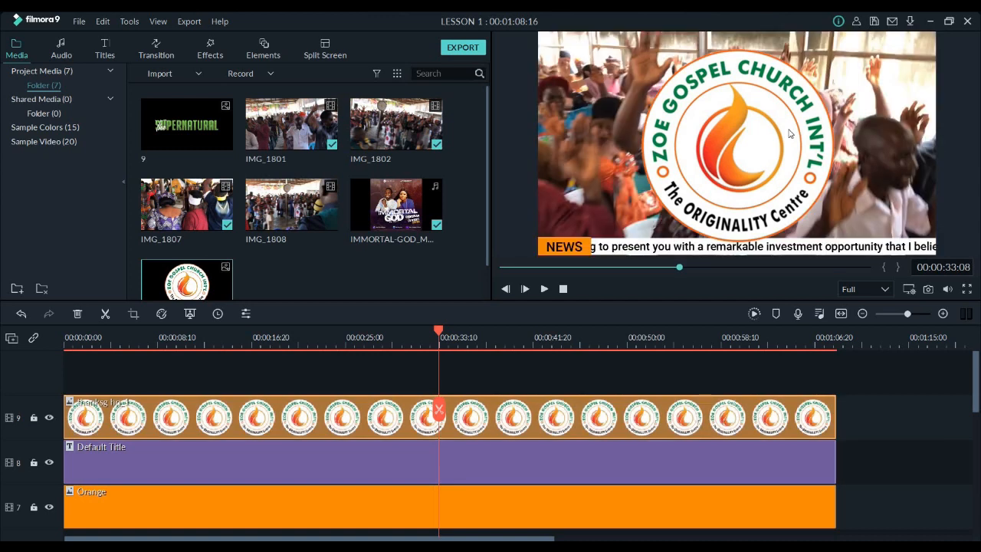
{"action": "double_click", "coordinate": [814, 225]}
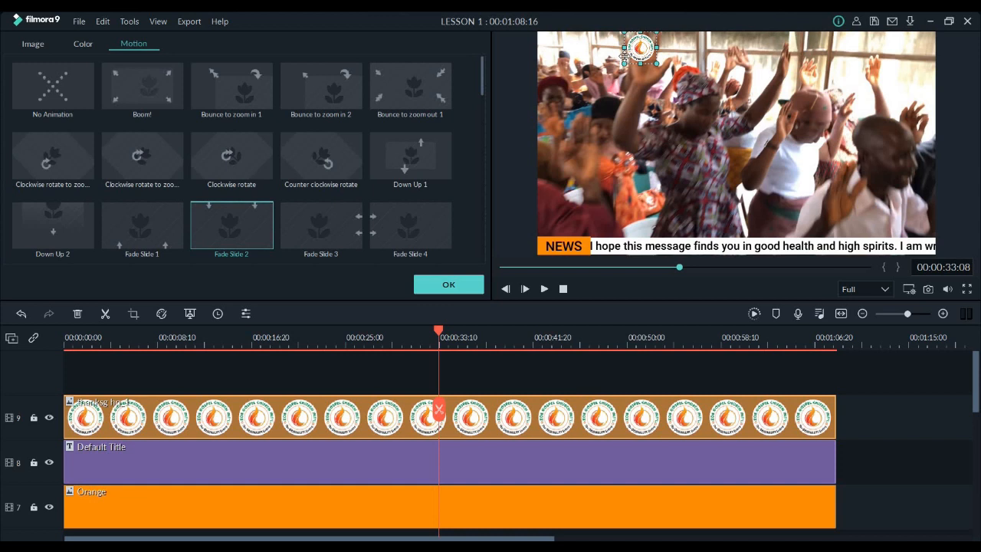
{"action": "left_click_drag", "start_coordinate": [624, 56], "coordinate": [893, 64]}
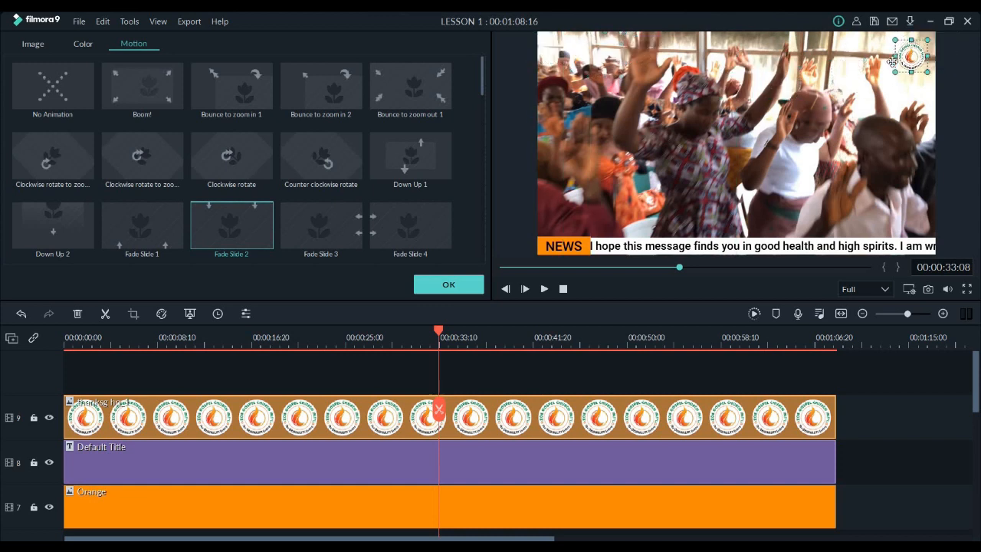
{"action": "left_click", "coordinate": [450, 285]}
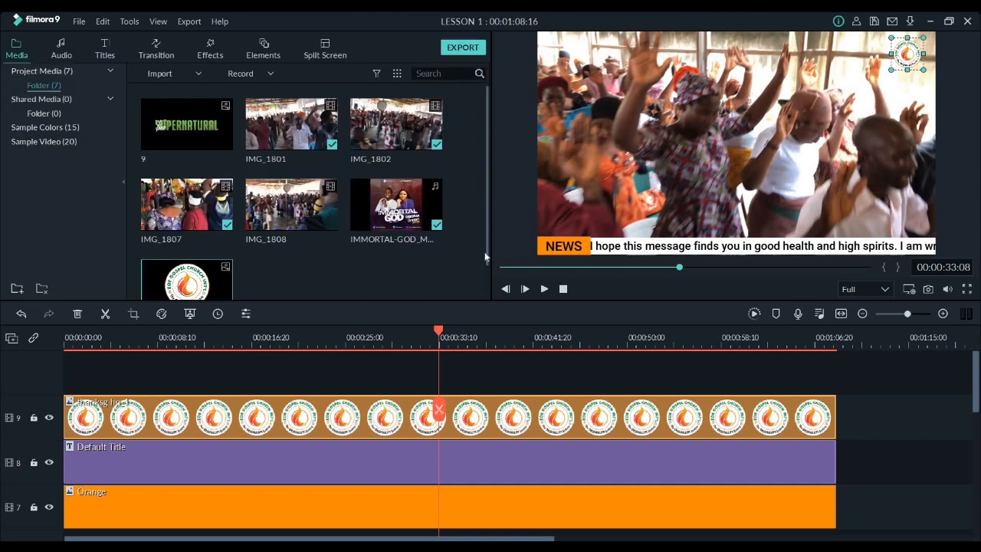
Look through the motion presets available for the logo clip and close its settings
{"action": "scroll", "coordinate": [485, 256], "scroll_direction": "down", "scroll_amount": 1}
{"action": "scroll", "coordinate": [473, 180], "scroll_direction": "up", "scroll_amount": 1}
{"action": "double_click", "coordinate": [198, 420]}
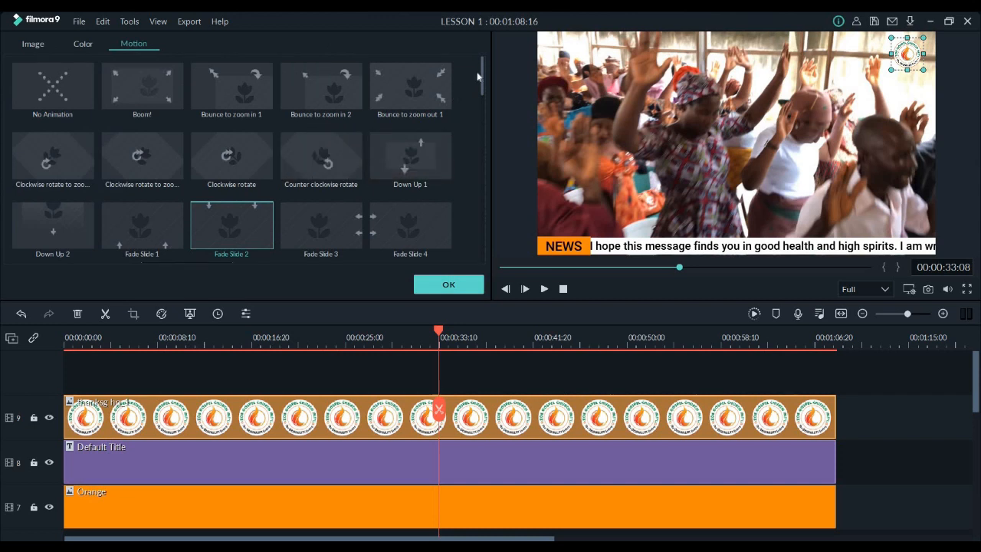
{"action": "scroll", "coordinate": [482, 133], "scroll_direction": "down", "scroll_amount": 10}
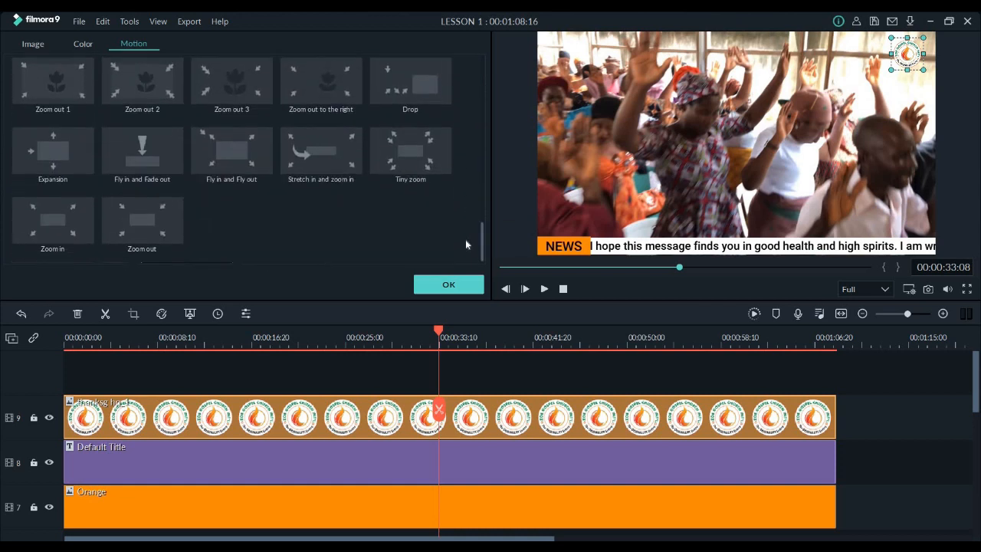
{"action": "scroll", "coordinate": [452, 61], "scroll_direction": "up", "scroll_amount": 15}
{"action": "scroll", "coordinate": [450, 65], "scroll_direction": "up", "scroll_amount": 1}
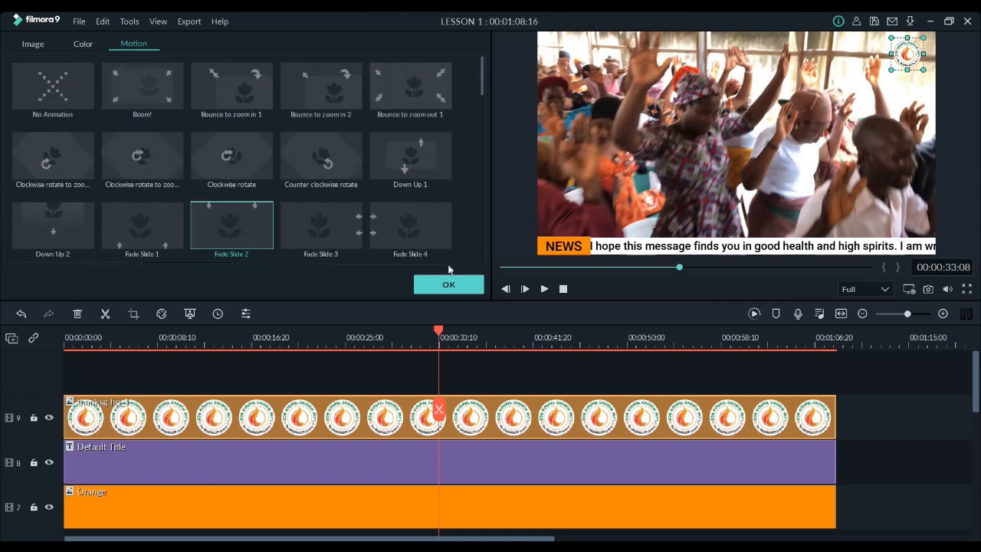
{"action": "left_click", "coordinate": [450, 288]}
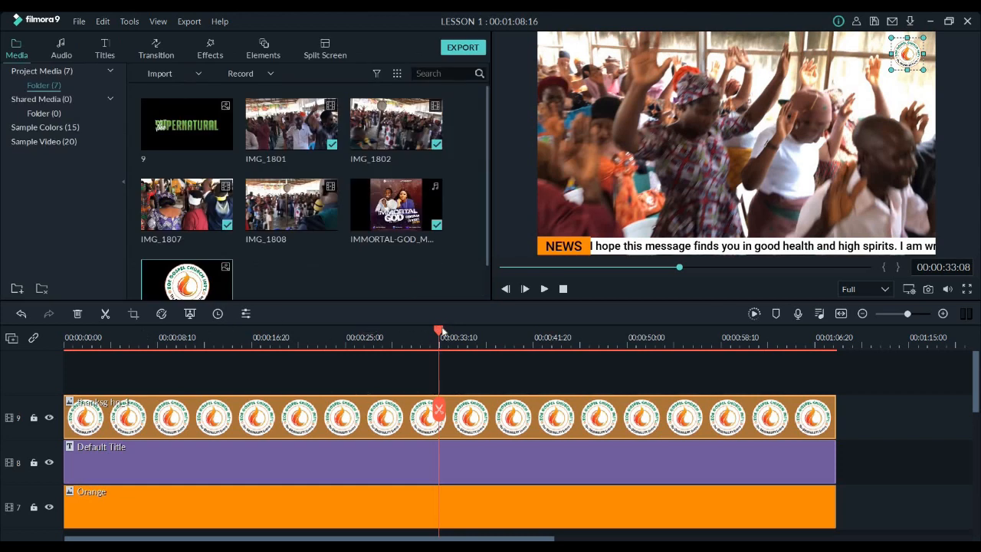
Preview the video from the start, rewind it to the beginning, and play it again in full screen
{"action": "left_click", "coordinate": [155, 336]}
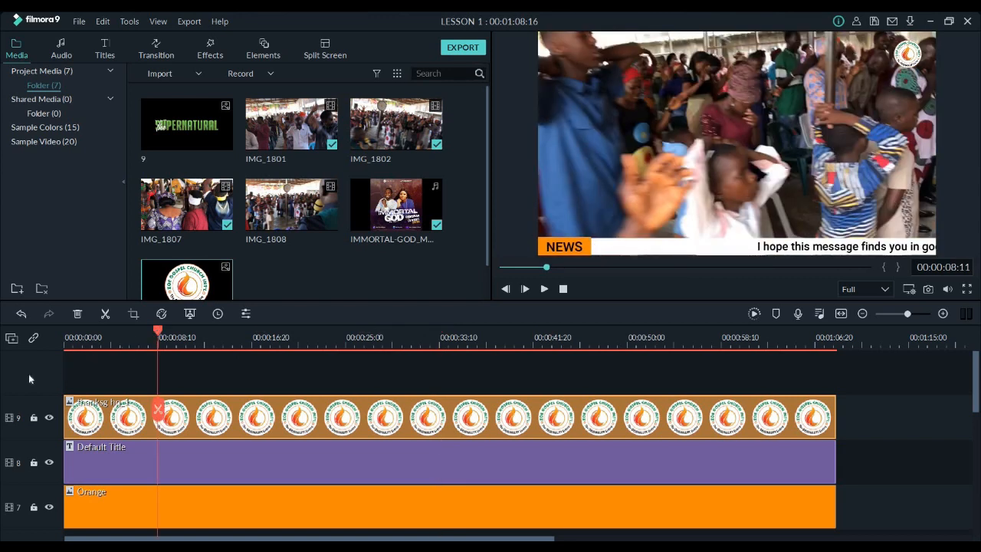
{"action": "key", "text": "Home"}
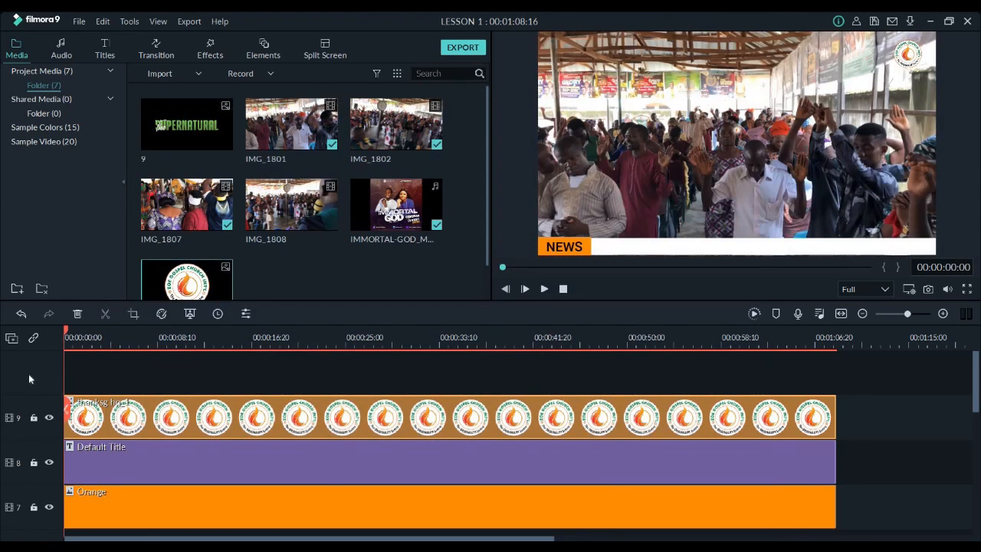
{"action": "left_click", "coordinate": [544, 289]}
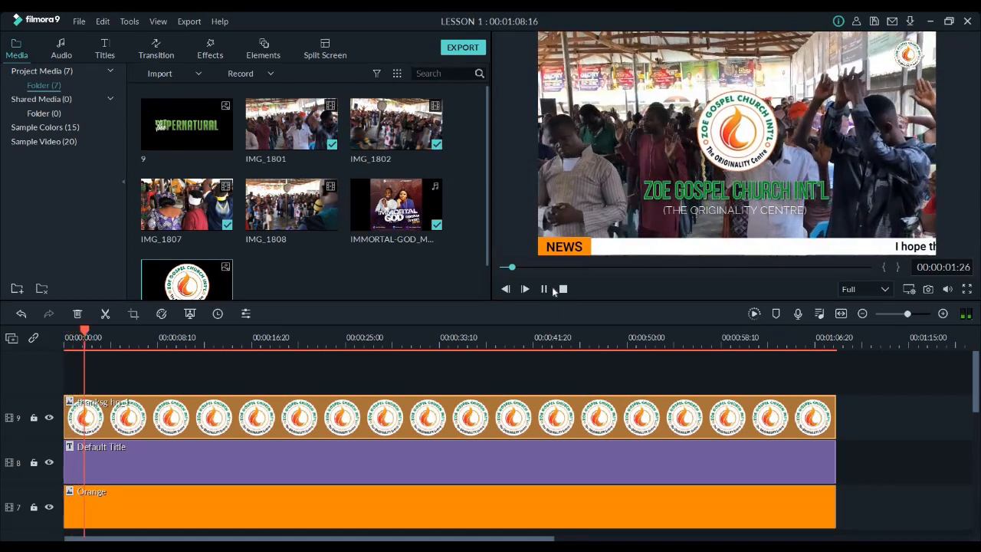
{"action": "left_click", "coordinate": [544, 289]}
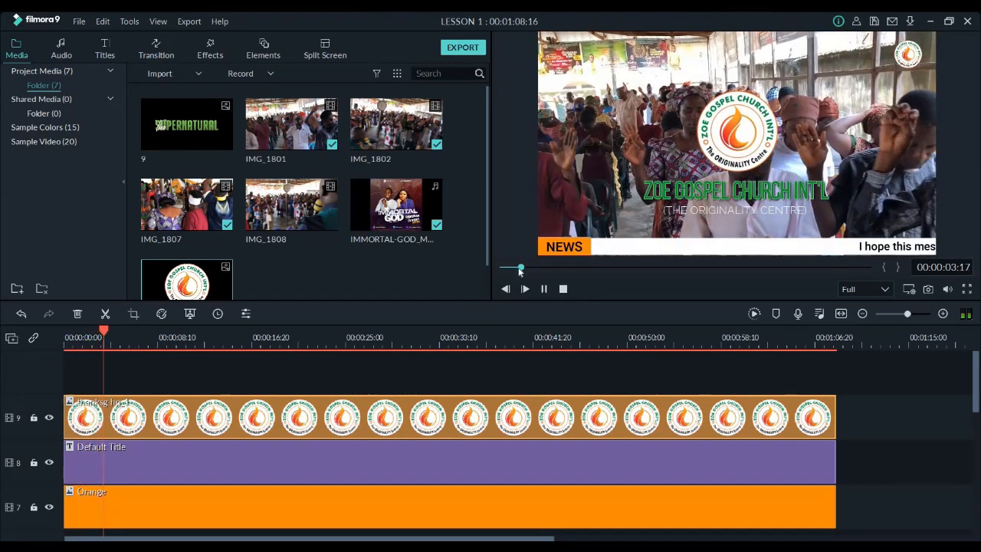
{"action": "left_click_drag", "start_coordinate": [522, 268], "coordinate": [491, 271]}
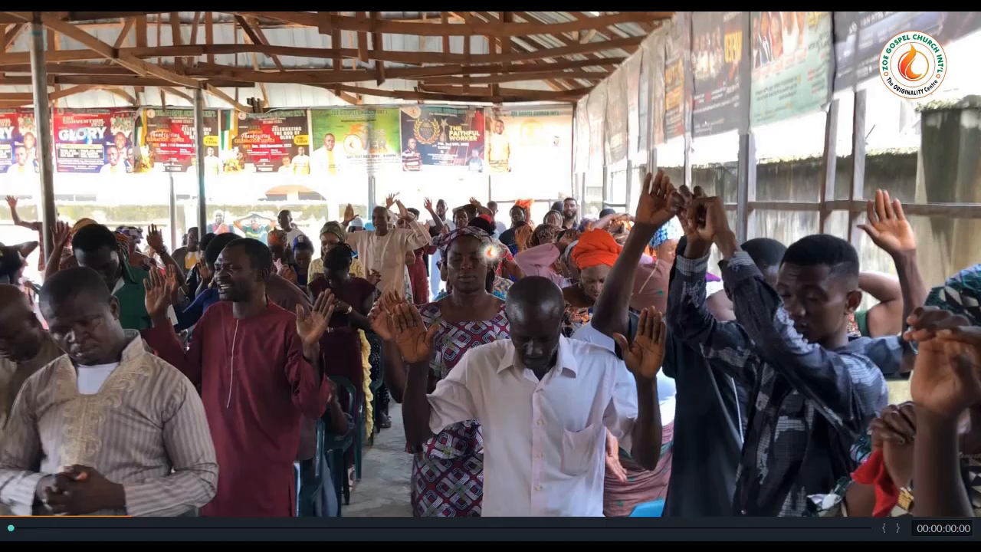
{"action": "key", "text": "space"}
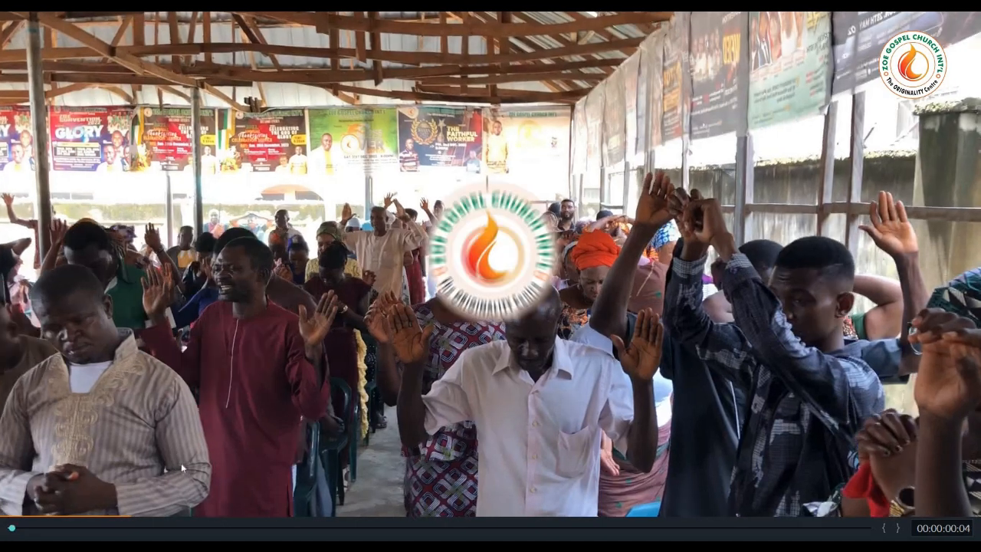